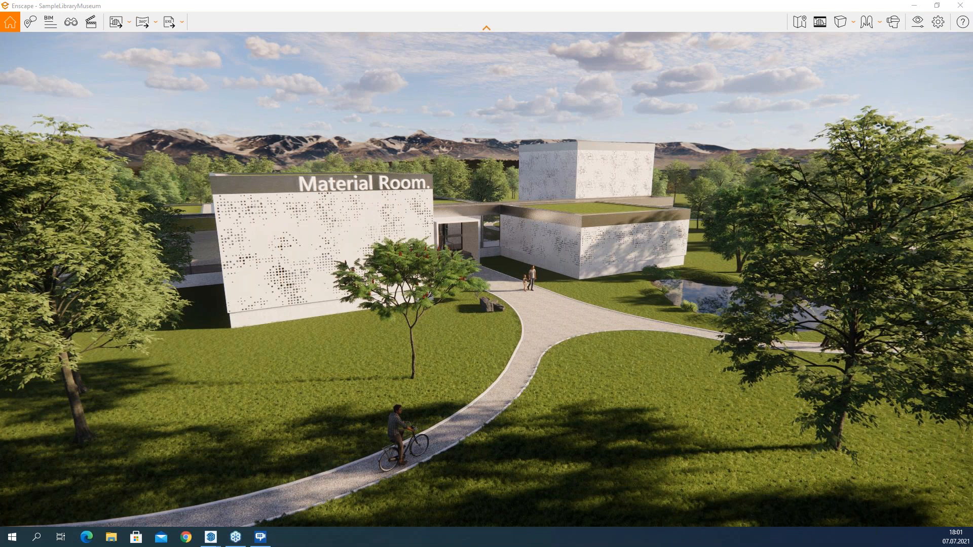
{"action": "right_click_drag", "start_coordinate": [578, 293], "coordinate": [514, 309]}
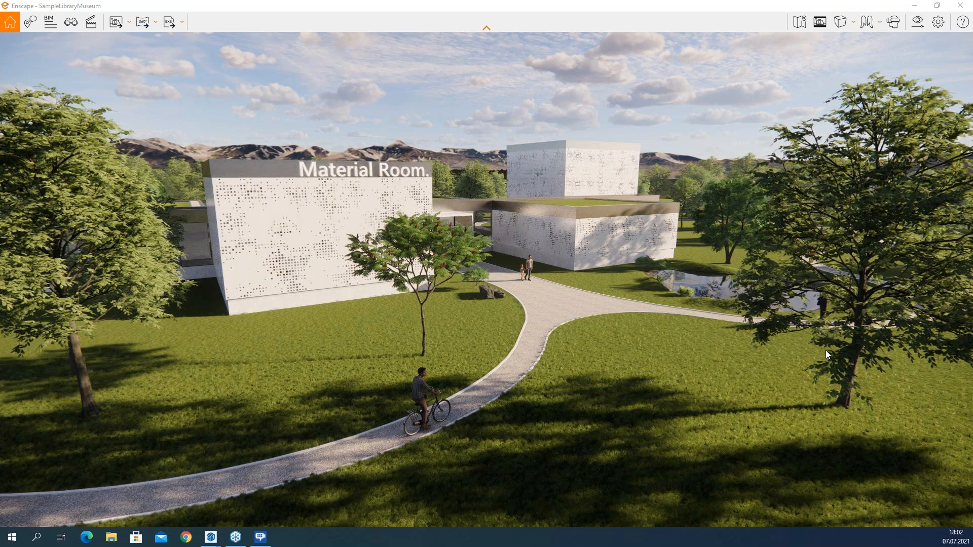
{"action": "right_click_drag", "start_coordinate": [486, 274], "coordinate": [631, 357]}
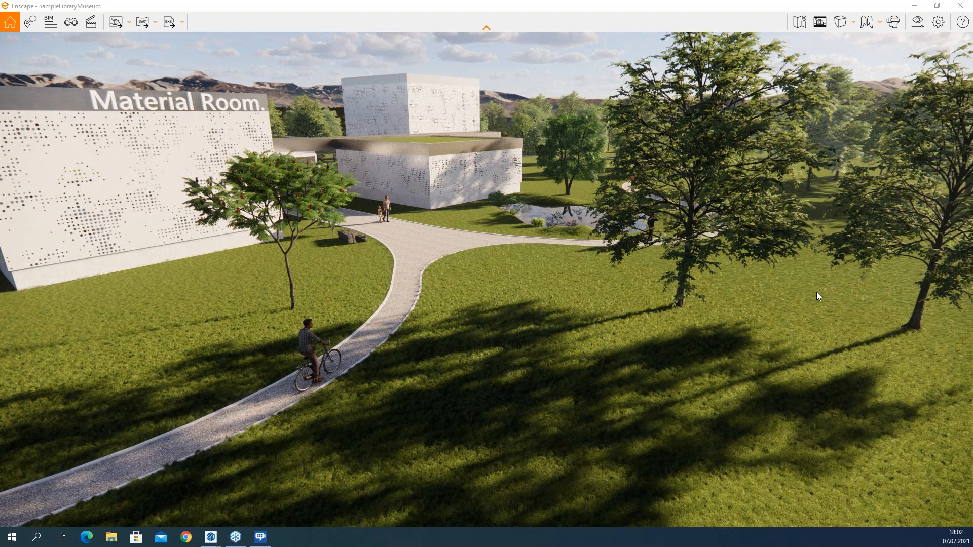
{"action": "right_click_drag", "start_coordinate": [687, 293], "coordinate": [765, 286]}
{"action": "left_click_drag", "start_coordinate": [722, 310], "coordinate": [779, 255]}
{"action": "key", "text": "w"}
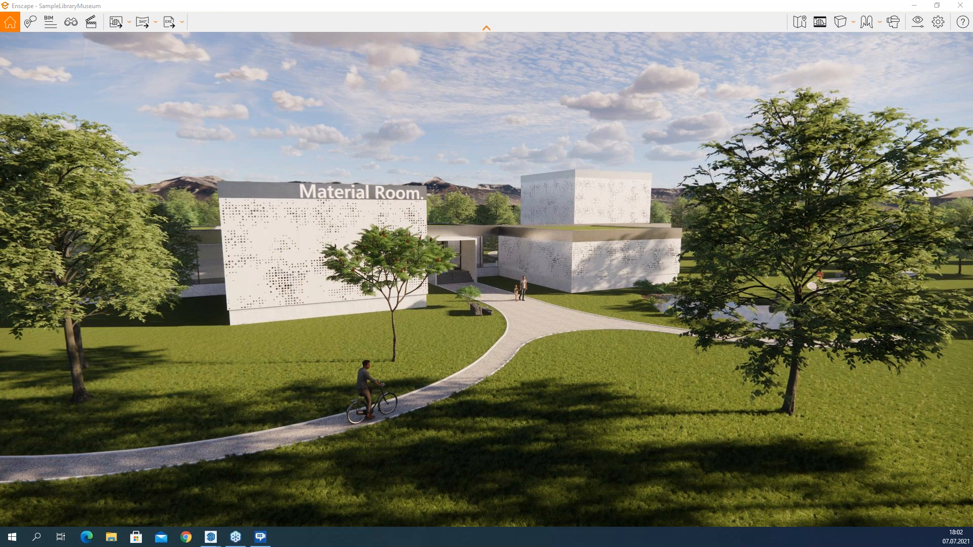
Step: Switch to Chrome and present the enscape3d.com homepage and its web address
{"action": "left_click", "coordinate": [189, 541]}
{"action": "left_click_drag", "start_coordinate": [972, 134], "coordinate": [516, 134]}
{"action": "double_click", "coordinate": [516, 134]}
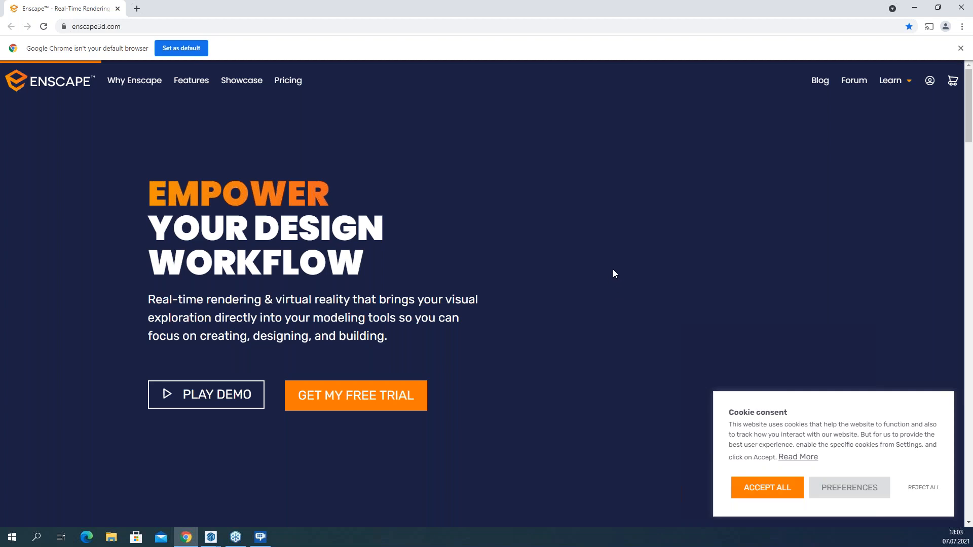
{"action": "scroll", "coordinate": [701, 300], "scroll_direction": "down", "scroll_amount": 1}
{"action": "scroll", "coordinate": [701, 299], "scroll_direction": "up", "scroll_amount": 1}
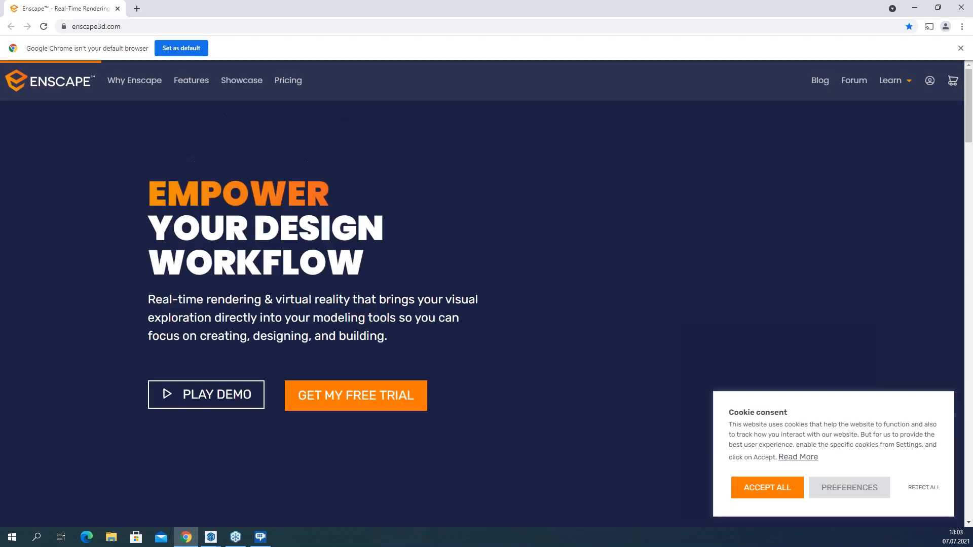
{"action": "left_click", "coordinate": [104, 26]}
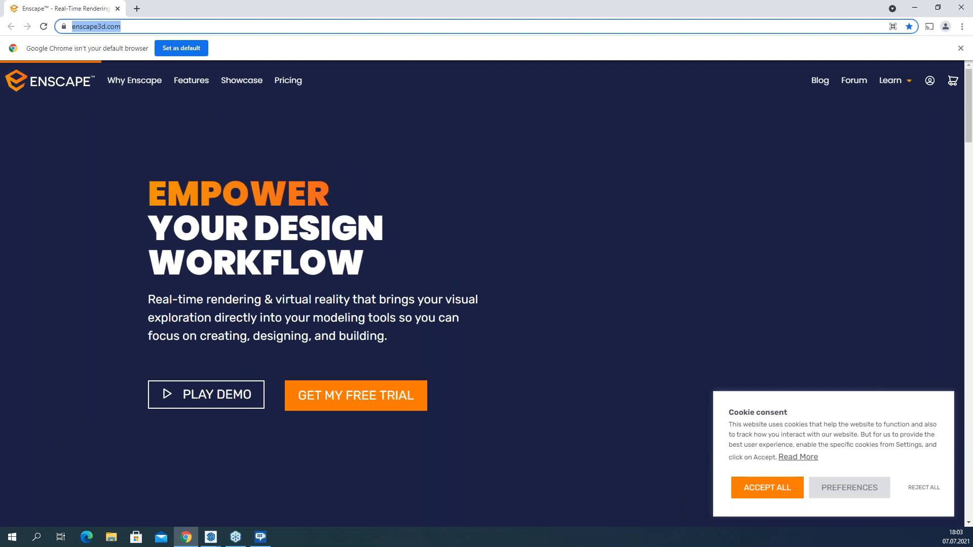
{"action": "left_click", "coordinate": [163, 141]}
Step: Circle the "Request a free personal demo" section near the end of the homepage, and clear the marking
{"action": "scroll", "coordinate": [163, 142], "scroll_direction": "down", "scroll_amount": 20}
{"action": "scroll", "coordinate": [209, 388], "scroll_direction": "up", "scroll_amount": 3}
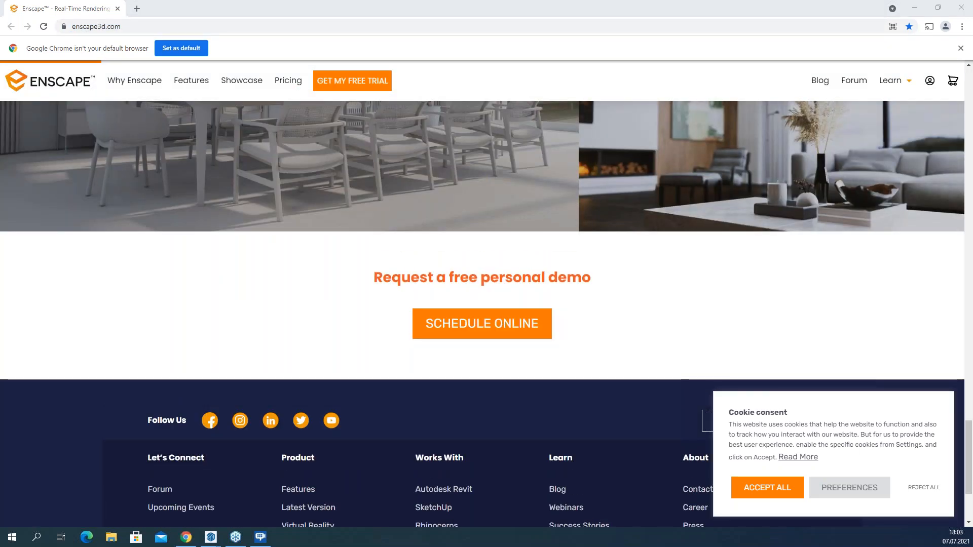
{"action": "mouse_move", "coordinate": [455, 251]}
{"action": "left_mouse_down"}
{"action": "mouse_move", "coordinate": [364, 346]}
{"action": "mouse_move", "coordinate": [628, 358]}
{"action": "mouse_move", "coordinate": [348, 247]}
{"action": "left_mouse_up"}
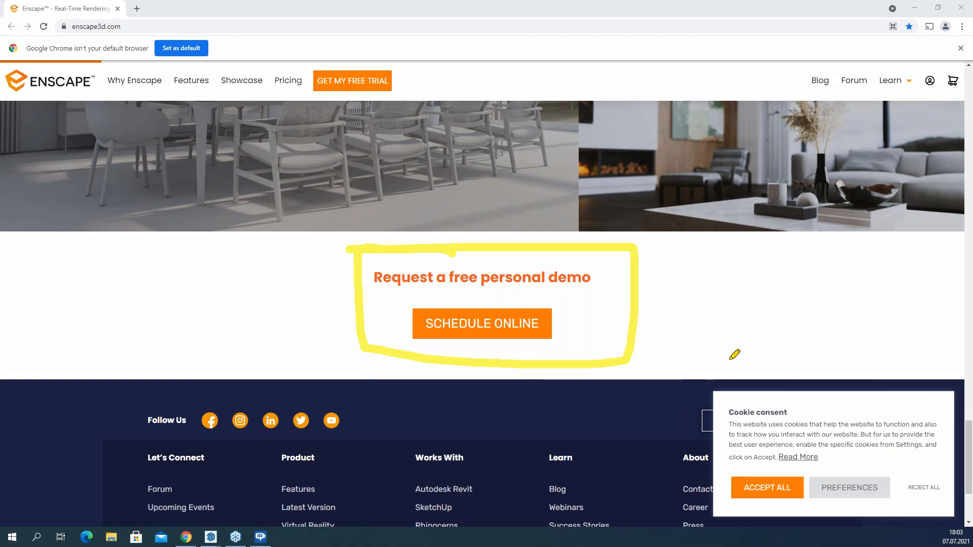
{"action": "key", "text": "Escape"}
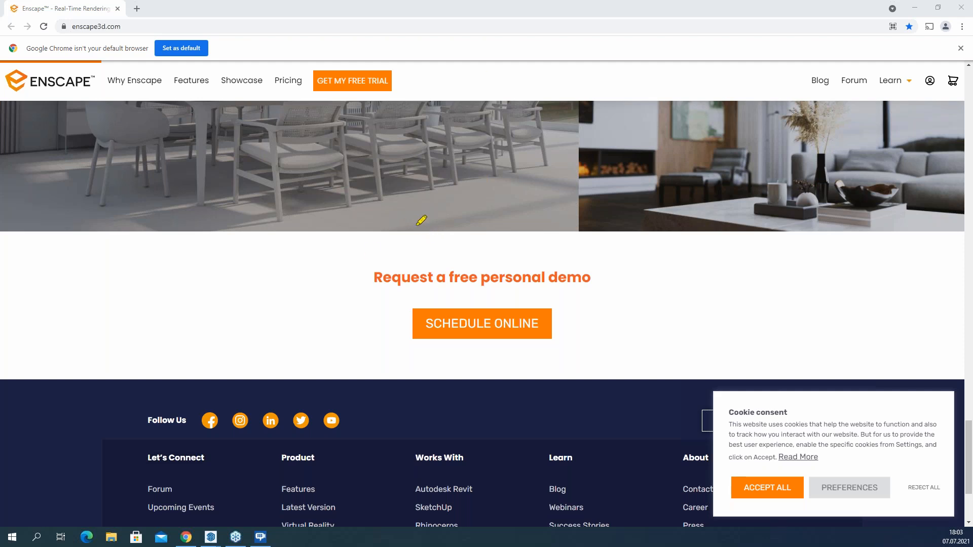
{"action": "key", "text": "Escape"}
Step: Return to the homepage header area, circle the "Get my free trial" offer, and clear the marking
{"action": "scroll", "coordinate": [436, 265], "scroll_direction": "up", "scroll_amount": 20}
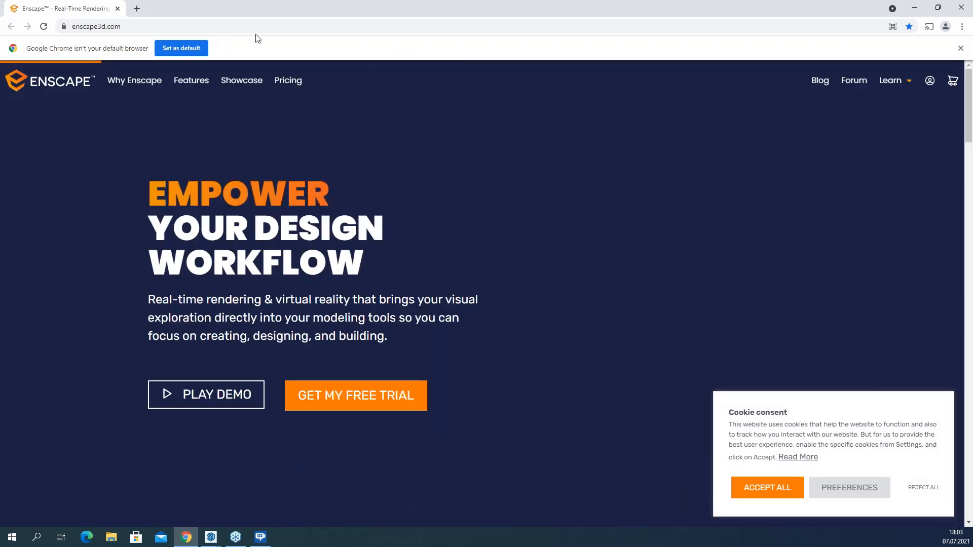
{"action": "left_click", "coordinate": [932, 63]}
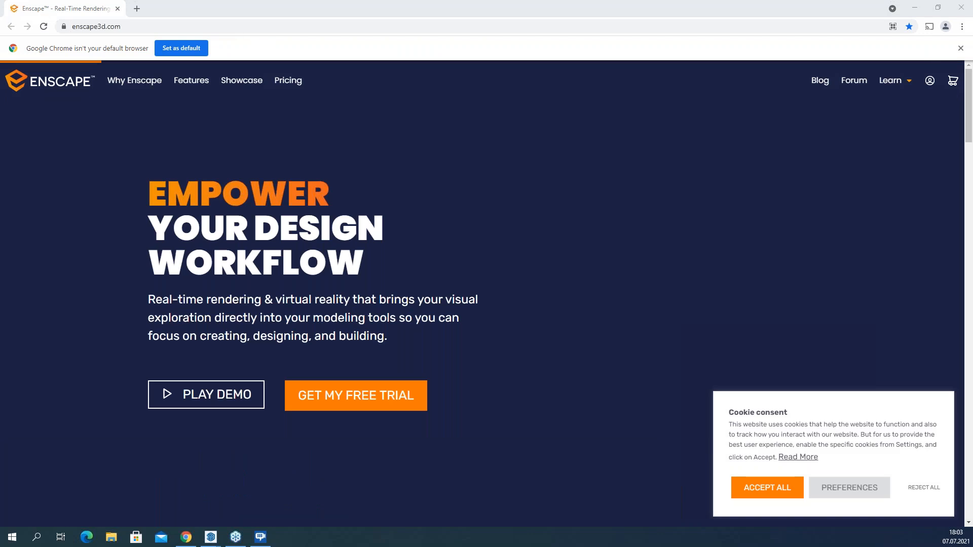
{"action": "mouse_move", "coordinate": [286, 365]}
{"action": "left_mouse_down"}
{"action": "mouse_move", "coordinate": [428, 376]}
{"action": "mouse_move", "coordinate": [420, 422]}
{"action": "mouse_move", "coordinate": [278, 389]}
{"action": "mouse_move", "coordinate": [284, 361]}
{"action": "left_mouse_up"}
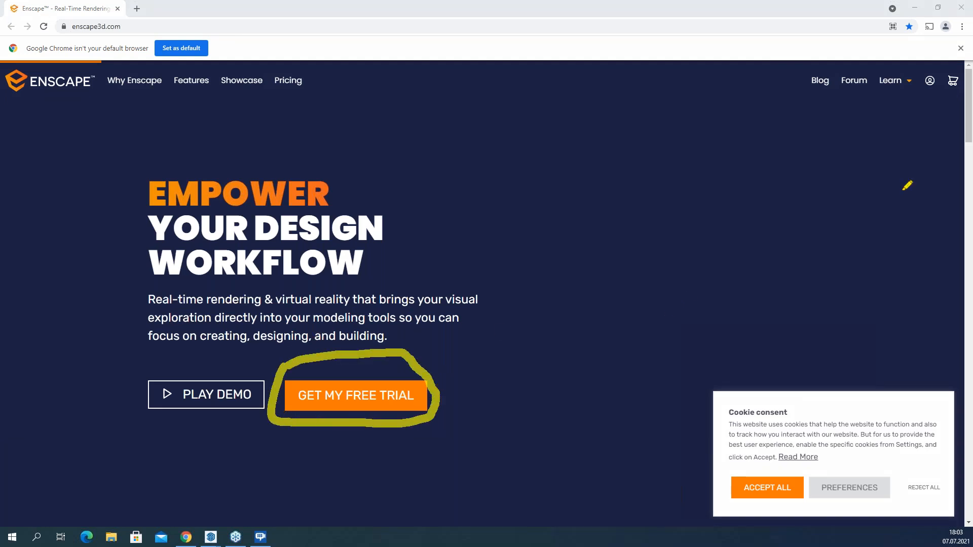
{"action": "key", "text": "Escape"}
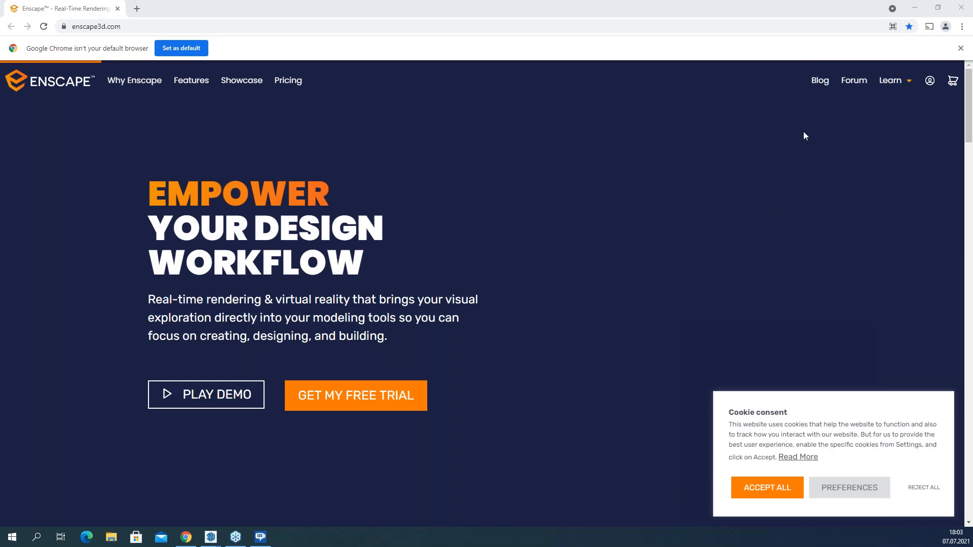
Step: Open the Video Tutorials page and show the "How to get started with 3.0" videos
{"action": "mouse_move", "coordinate": [894, 89]}
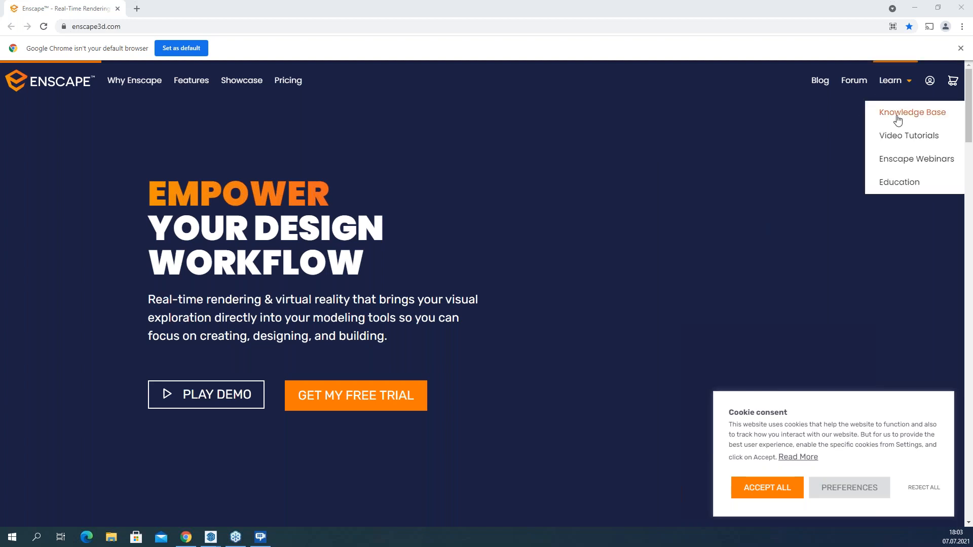
{"action": "left_click", "coordinate": [900, 138]}
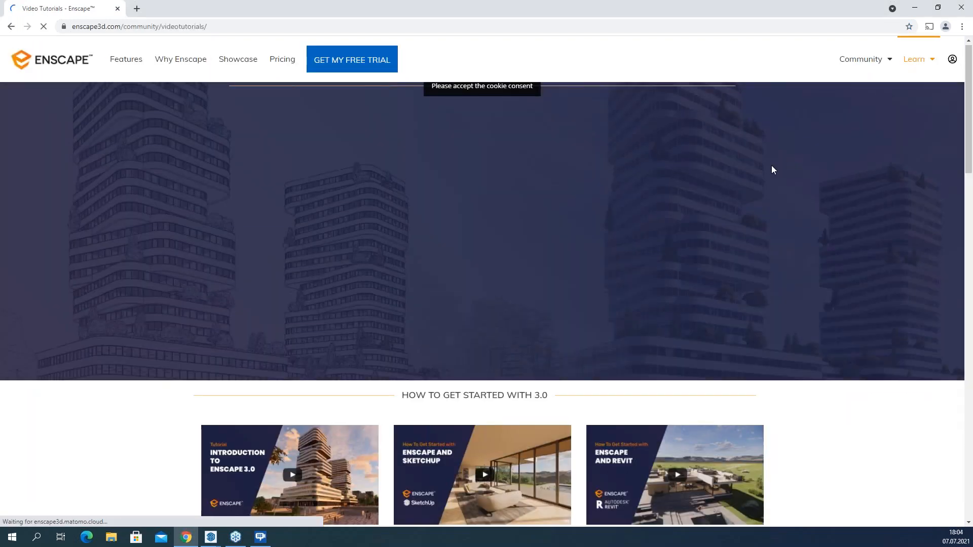
{"action": "scroll", "coordinate": [771, 169], "scroll_direction": "down", "scroll_amount": 5}
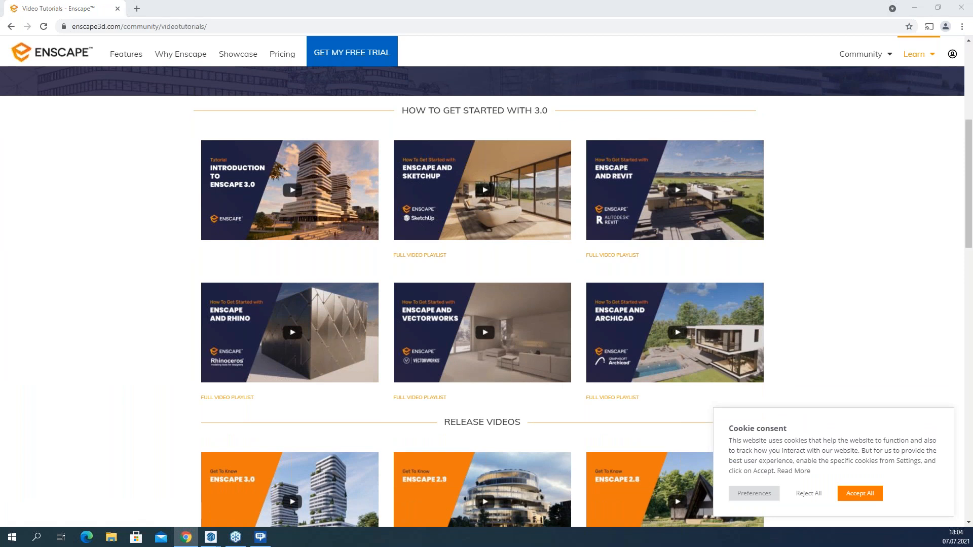
Step: Circle the Community and Learn entries in the site header, clear the marking, and open the Knowledge Base
{"action": "mouse_move", "coordinate": [862, 49]}
{"action": "left_mouse_down"}
{"action": "mouse_move", "coordinate": [857, 98]}
{"action": "mouse_move", "coordinate": [955, 63]}
{"action": "mouse_move", "coordinate": [847, 61]}
{"action": "left_mouse_up"}
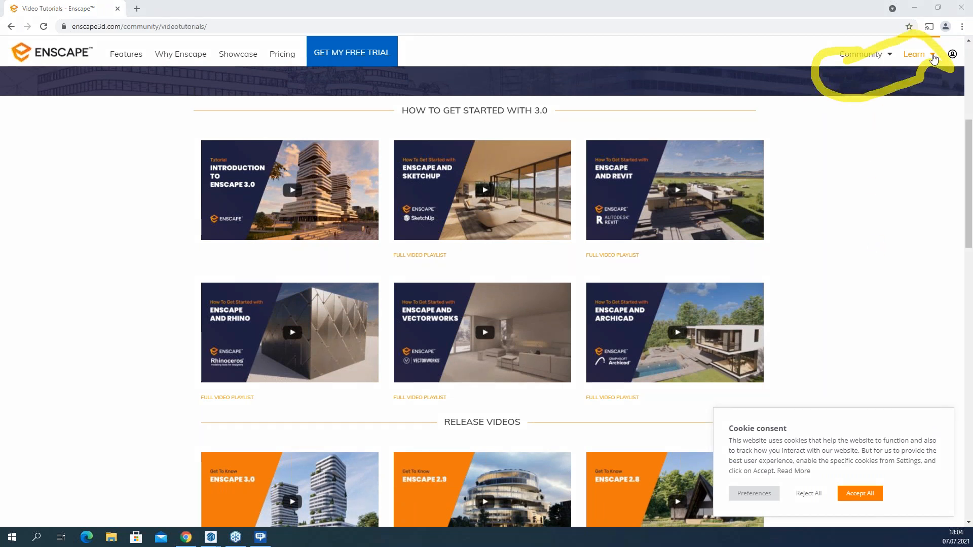
{"action": "key", "text": "Escape"}
{"action": "mouse_move", "coordinate": [930, 60]}
{"action": "left_click", "coordinate": [881, 82]}
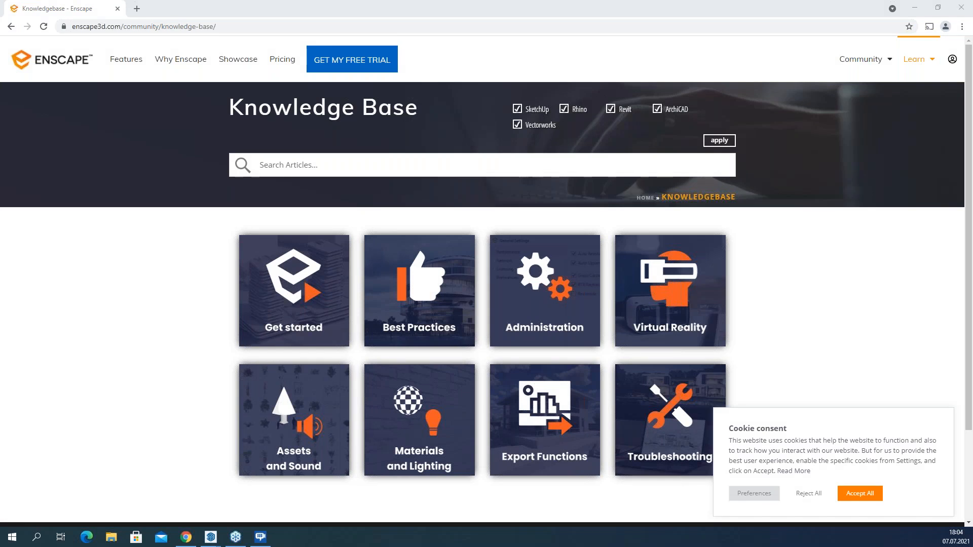
Step: Show the site's Learn and Community resources, and open the Enscape User Forum
{"action": "mouse_move", "coordinate": [916, 61]}
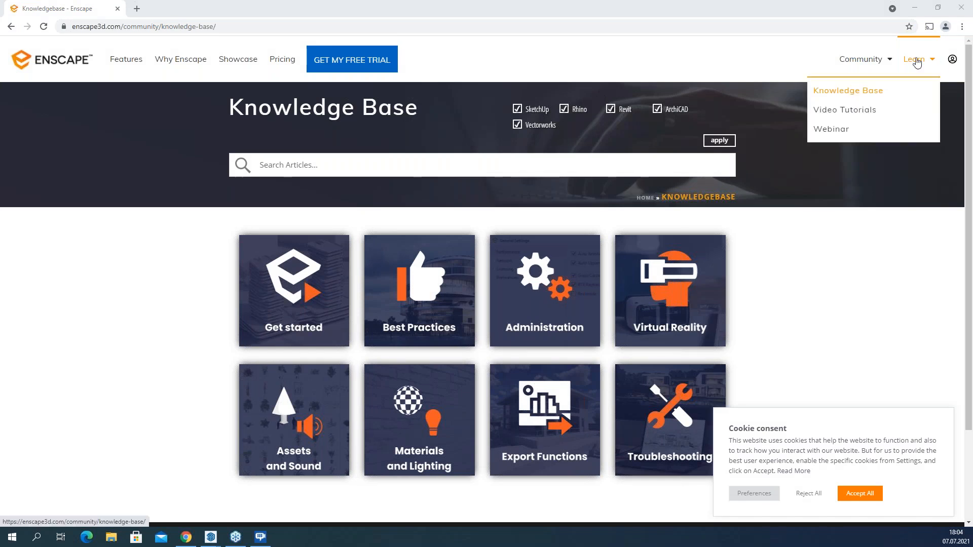
{"action": "mouse_move", "coordinate": [861, 59]}
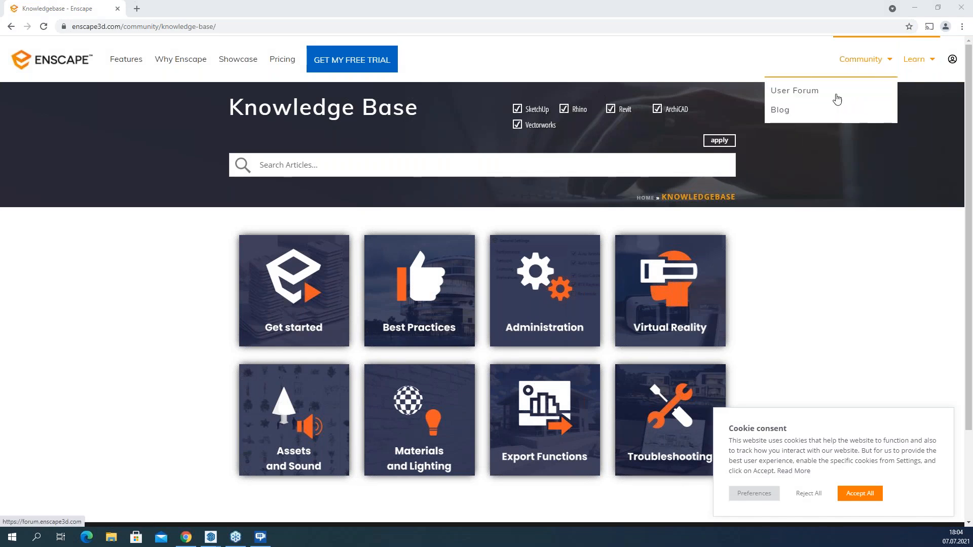
{"action": "left_click", "coordinate": [819, 97]}
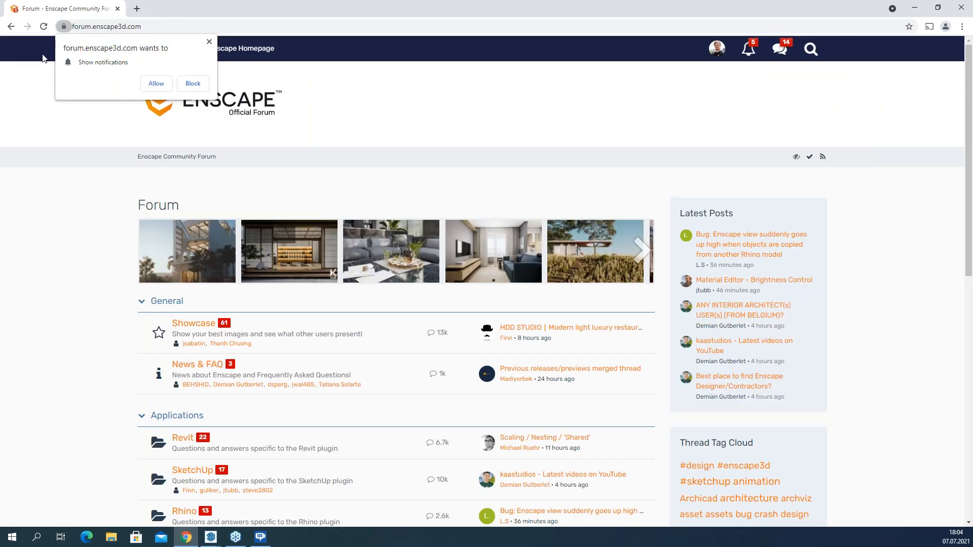
Step: Return to the Video Tutorials page and open the full video playlist for Enscape and SketchUp
{"action": "left_click", "coordinate": [11, 26]}
{"action": "left_click", "coordinate": [11, 27]}
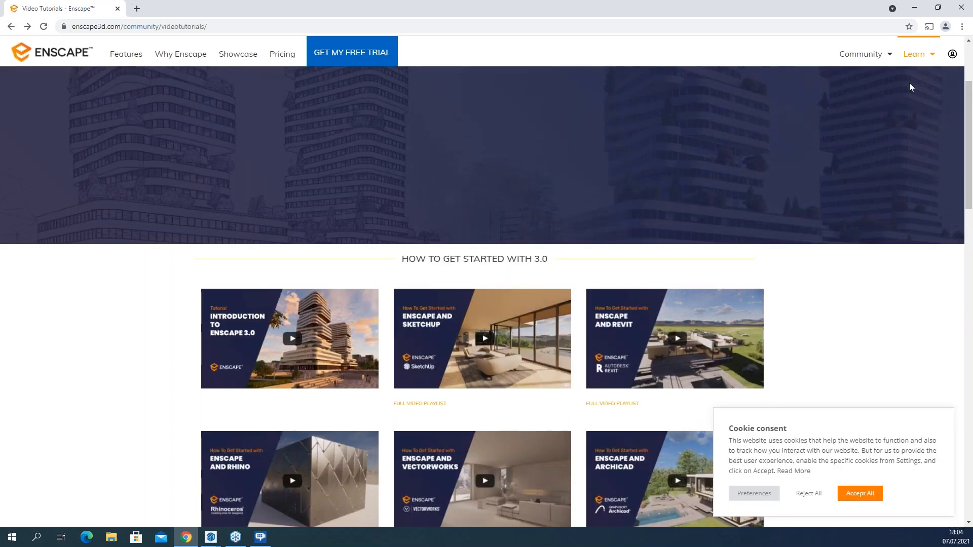
{"action": "mouse_move", "coordinate": [909, 65]}
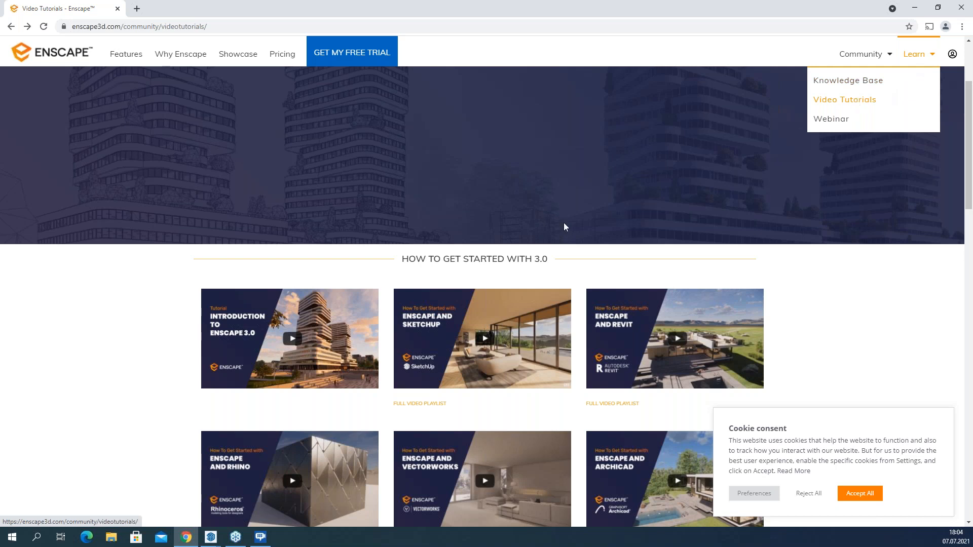
{"action": "scroll", "coordinate": [508, 289], "scroll_direction": "down", "scroll_amount": 2}
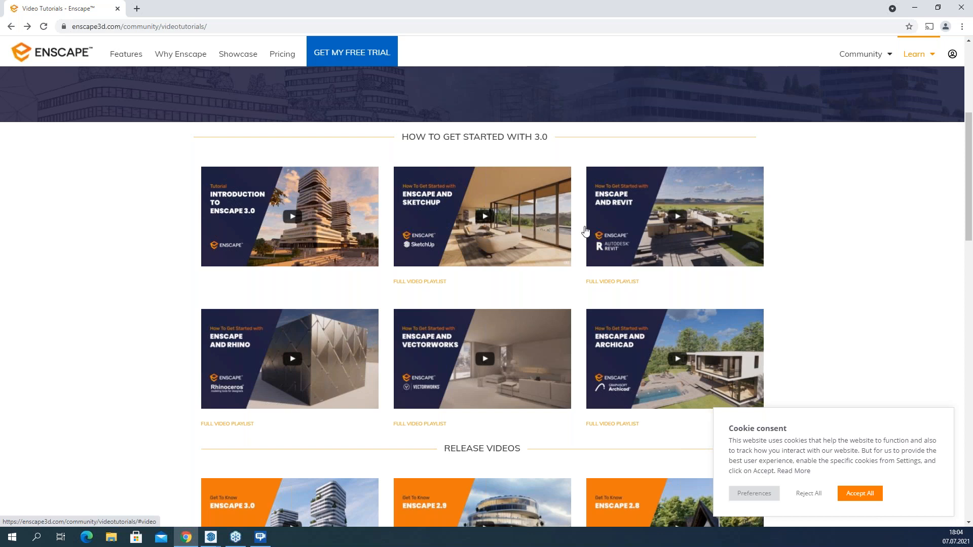
{"action": "left_click", "coordinate": [456, 228]}
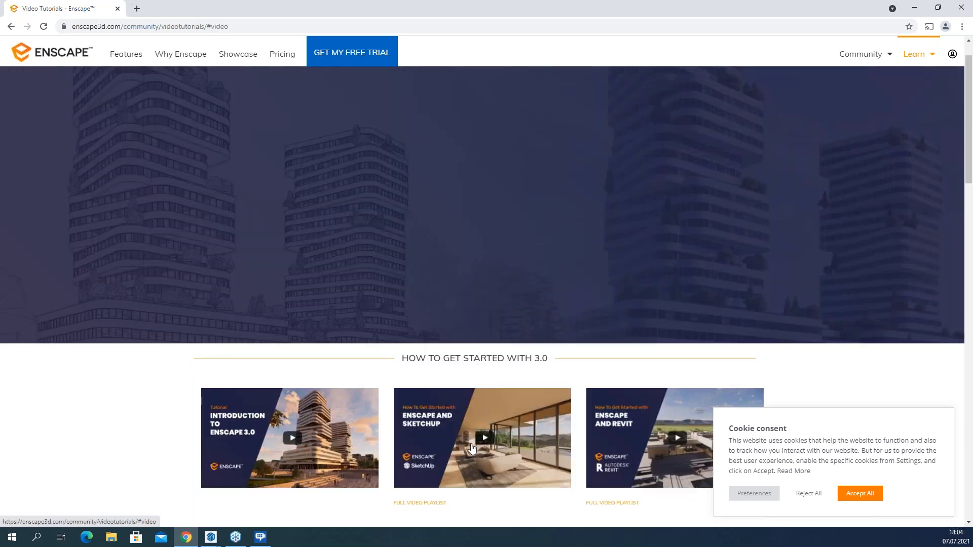
{"action": "scroll", "coordinate": [462, 387], "scroll_direction": "down", "scroll_amount": 3}
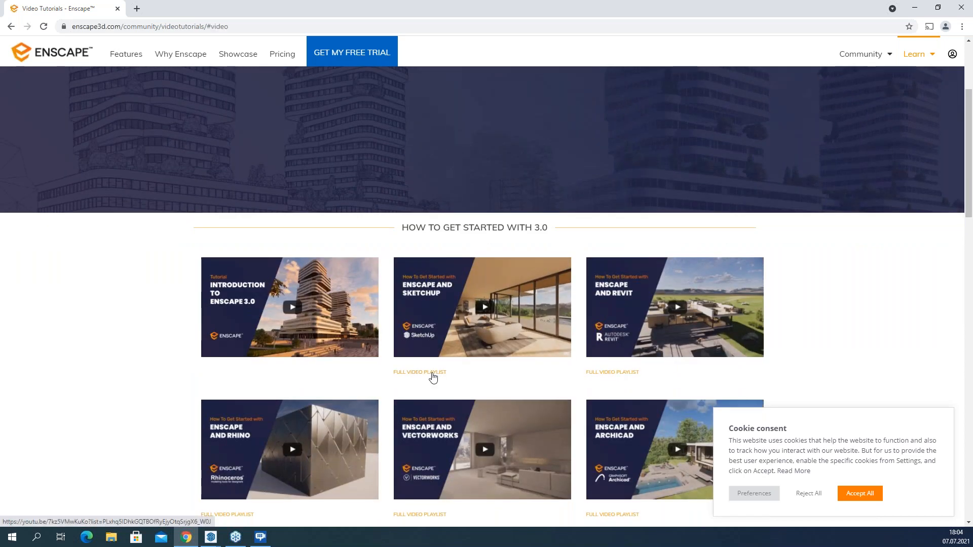
{"action": "left_click", "coordinate": [433, 375]}
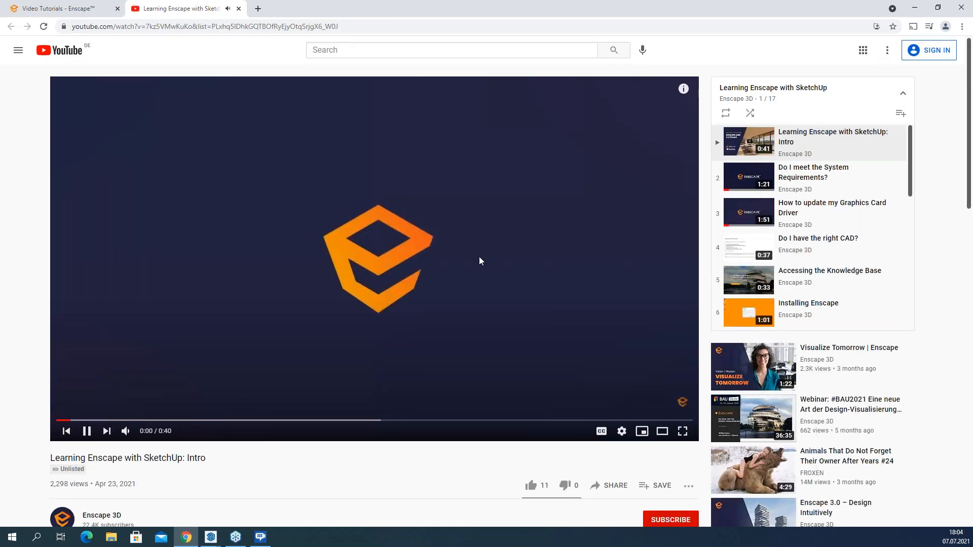
Step: Play "How to Design and Render a Video Path" from the Learning Enscape with SketchUp playlist, and skip ahead in it
{"action": "scroll", "coordinate": [811, 223], "scroll_direction": "down", "scroll_amount": 2}
{"action": "scroll", "coordinate": [802, 238], "scroll_direction": "down", "scroll_amount": 5}
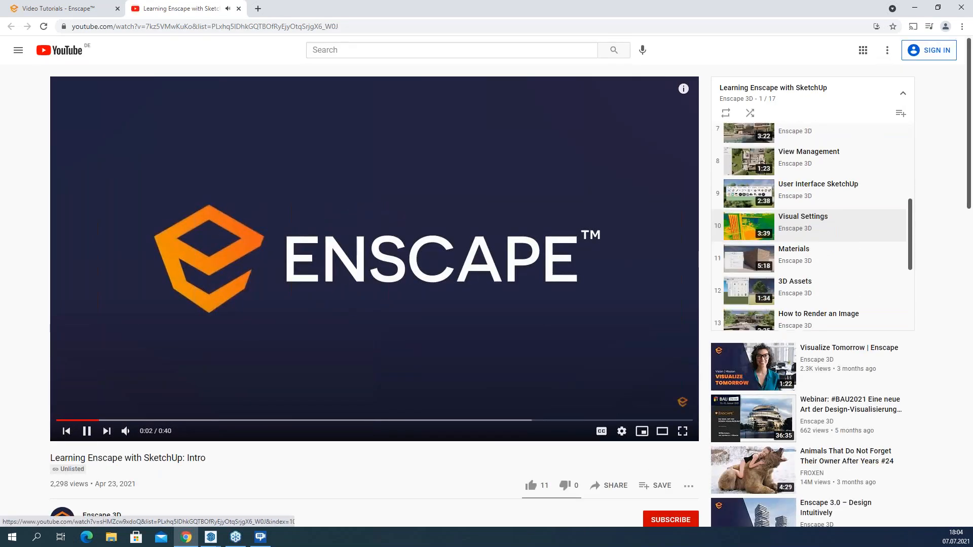
{"action": "scroll", "coordinate": [802, 238], "scroll_direction": "down", "scroll_amount": 1}
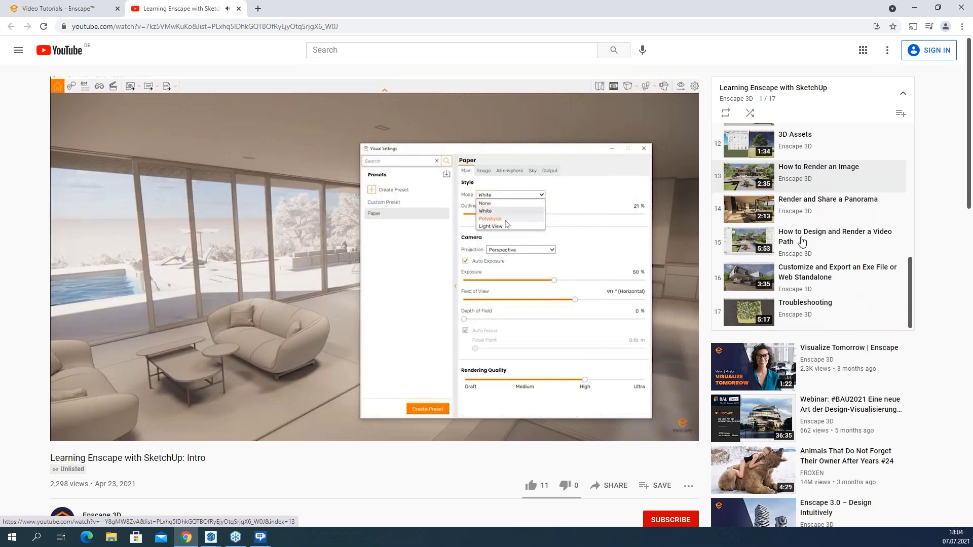
{"action": "scroll", "coordinate": [810, 286], "scroll_direction": "up", "scroll_amount": 1}
{"action": "left_click", "coordinate": [811, 287]}
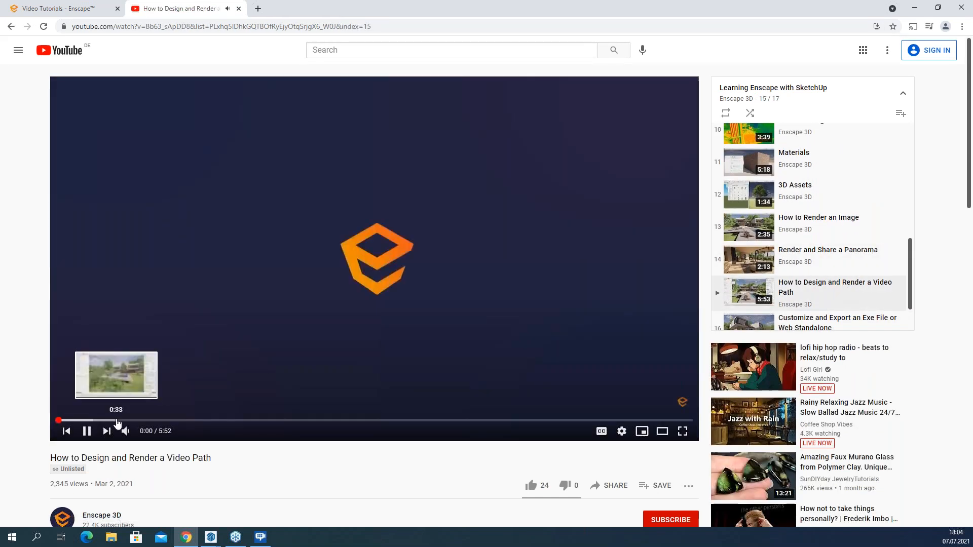
{"action": "left_click", "coordinate": [116, 421]}
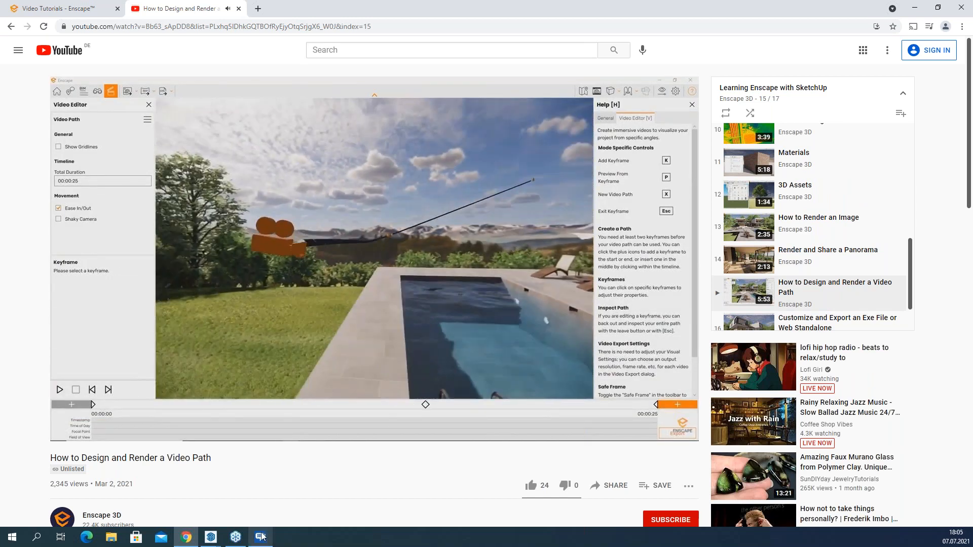
Step: Close the browser to return to Enscape, and look around the SampleLibraryMuseum exterior
{"action": "mouse_move", "coordinate": [271, 536]}
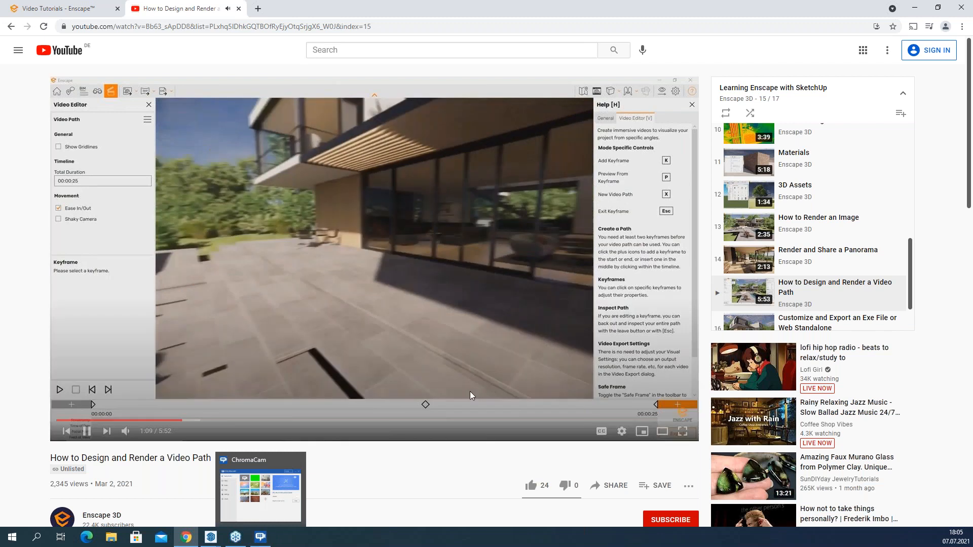
{"action": "left_click", "coordinate": [961, 6]}
{"action": "right_click_drag", "start_coordinate": [467, 334], "coordinate": [514, 351]}
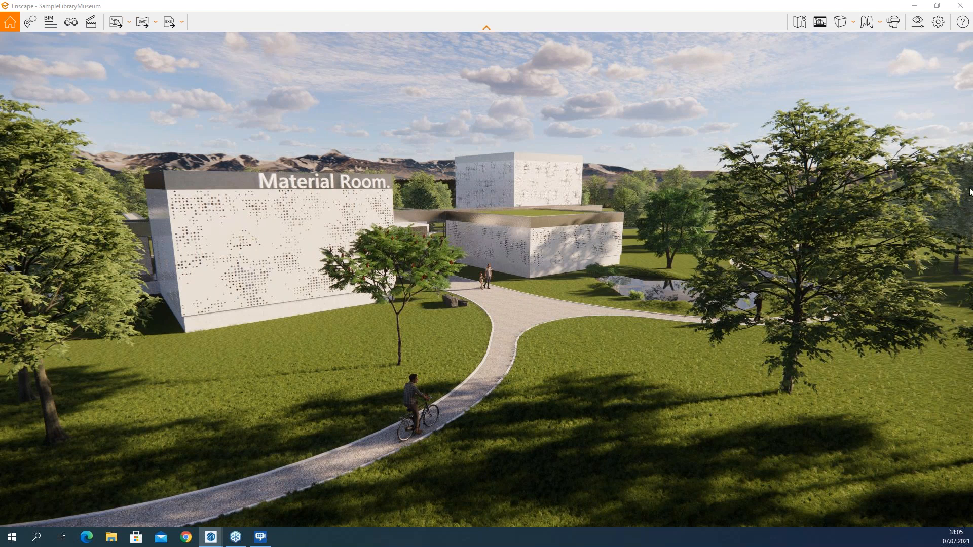
{"action": "right_click_drag", "start_coordinate": [570, 374], "coordinate": [553, 398]}
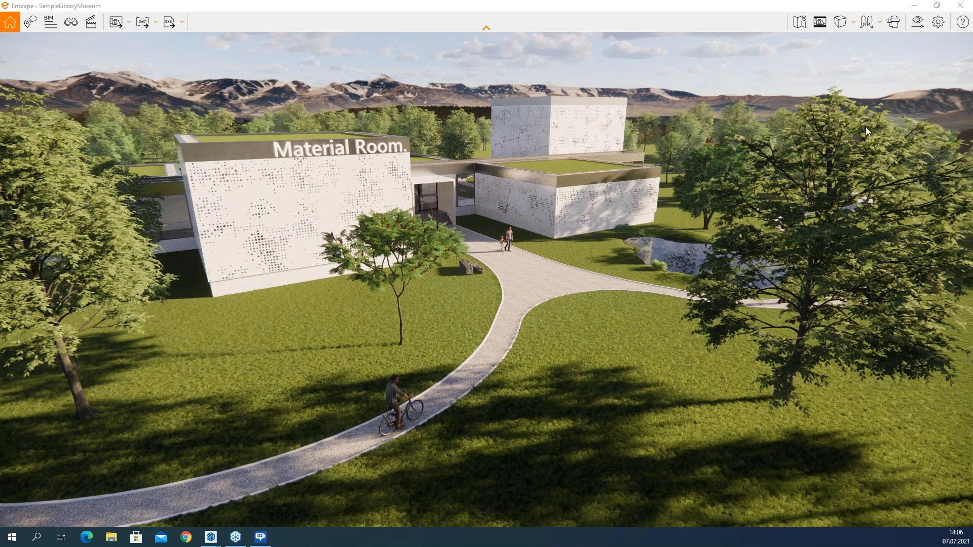
{"action": "right_click_drag", "start_coordinate": [683, 150], "coordinate": [396, 297]}
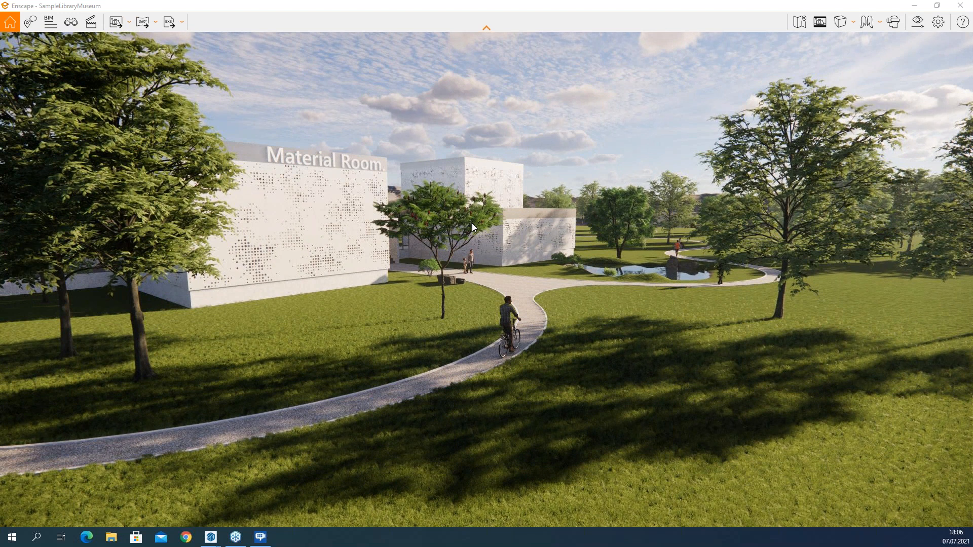
Step: Frame the Material Room, the curved path and the museum entrance in the exterior view, and open the Video Editor
{"action": "right_click_drag", "start_coordinate": [518, 258], "coordinate": [598, 297]}
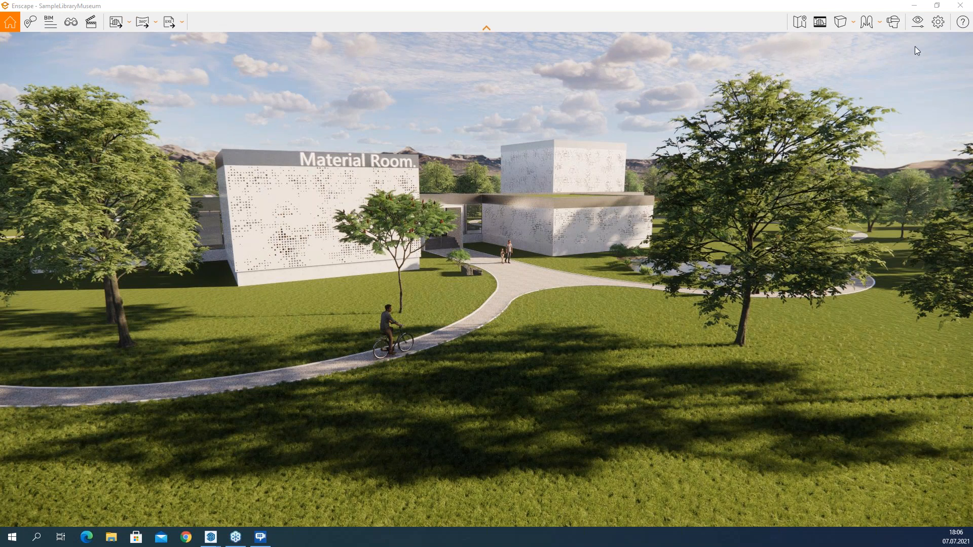
{"action": "right_click_drag", "start_coordinate": [678, 122], "coordinate": [677, 152]}
{"action": "right_click_drag", "start_coordinate": [493, 385], "coordinate": [491, 337]}
{"action": "left_click_drag", "start_coordinate": [502, 333], "coordinate": [505, 295]}
{"action": "key", "text": "w"}
{"action": "key", "text": "e"}
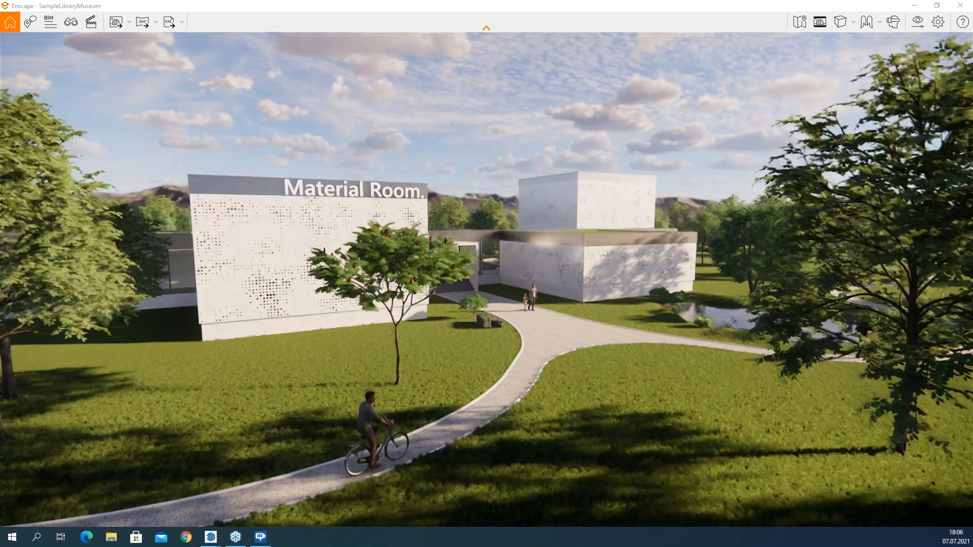
{"action": "key", "text": "a"}
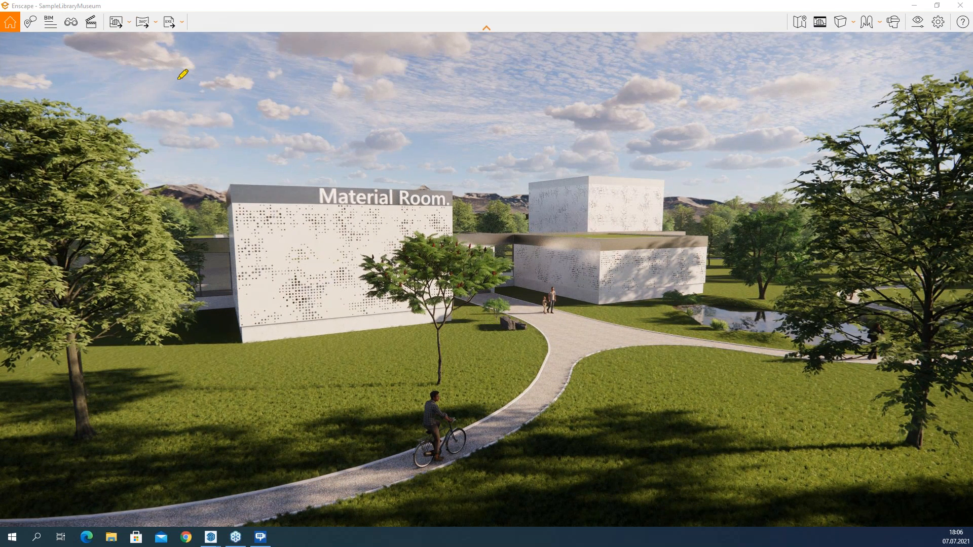
{"action": "mouse_move", "coordinate": [84, 7]}
{"action": "left_mouse_down"}
{"action": "mouse_move", "coordinate": [103, 8]}
{"action": "mouse_move", "coordinate": [110, 35]}
{"action": "mouse_move", "coordinate": [81, 40]}
{"action": "mouse_move", "coordinate": [76, 8]}
{"action": "mouse_move", "coordinate": [93, 5]}
{"action": "left_mouse_up"}
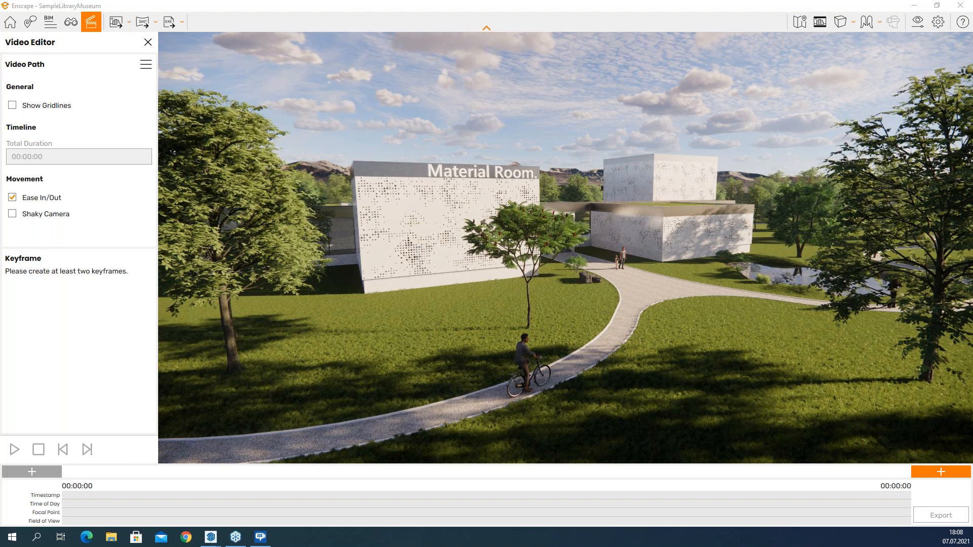
Step: Add the first video path keyframe at the current museum exterior view, and back away to look at its camera marker
{"action": "mouse_move", "coordinate": [947, 458]}
{"action": "left_mouse_down"}
{"action": "mouse_move", "coordinate": [892, 461]}
{"action": "mouse_move", "coordinate": [968, 495]}
{"action": "left_mouse_up"}
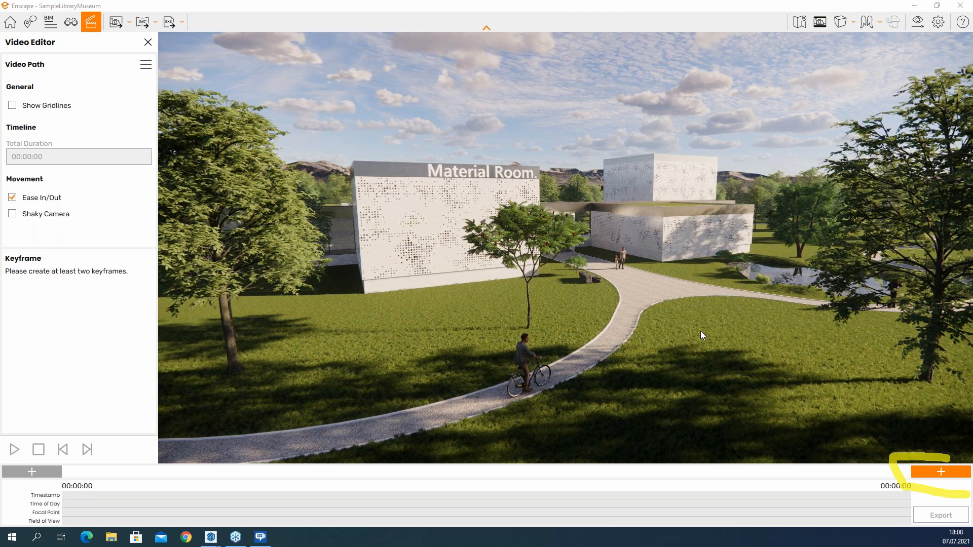
{"action": "left_click_drag", "start_coordinate": [695, 334], "coordinate": [513, 336]}
{"action": "key", "text": "s"}
{"action": "key", "text": "d"}
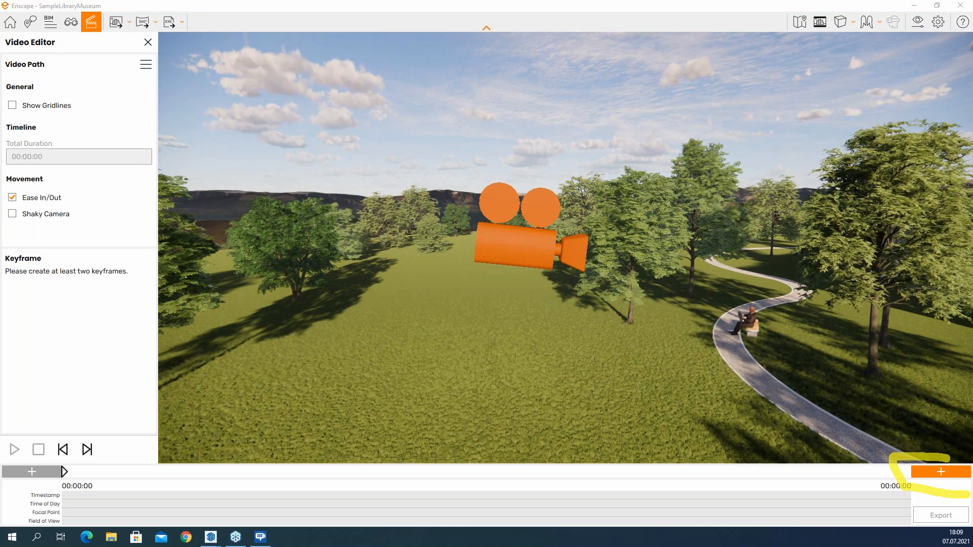
{"action": "key", "text": "a"}
{"action": "left_click_drag", "start_coordinate": [628, 196], "coordinate": [753, 195]}
{"action": "key", "text": "d"}
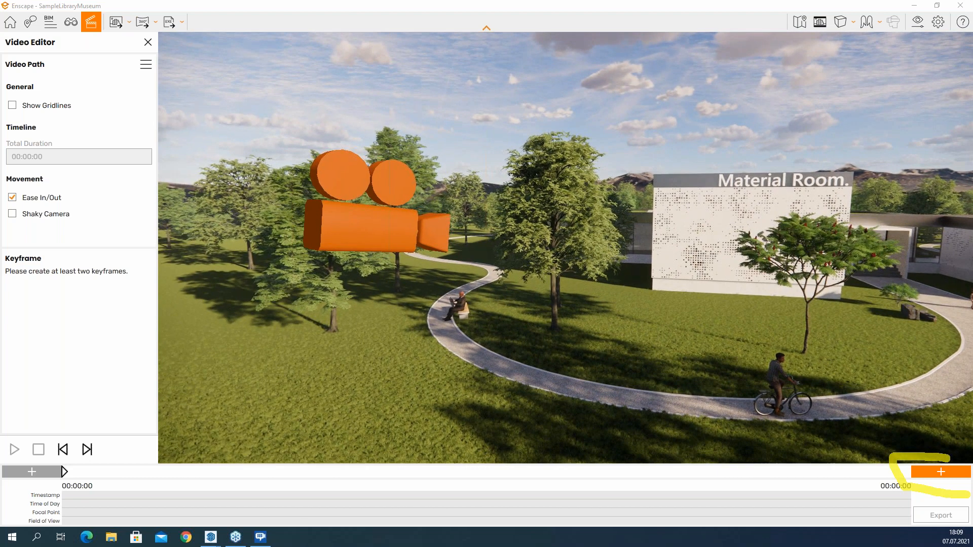
{"action": "mouse_move", "coordinate": [363, 117]}
{"action": "left_mouse_down"}
{"action": "mouse_move", "coordinate": [312, 198]}
{"action": "mouse_move", "coordinate": [337, 256]}
{"action": "mouse_move", "coordinate": [363, 118]}
{"action": "left_mouse_up"}
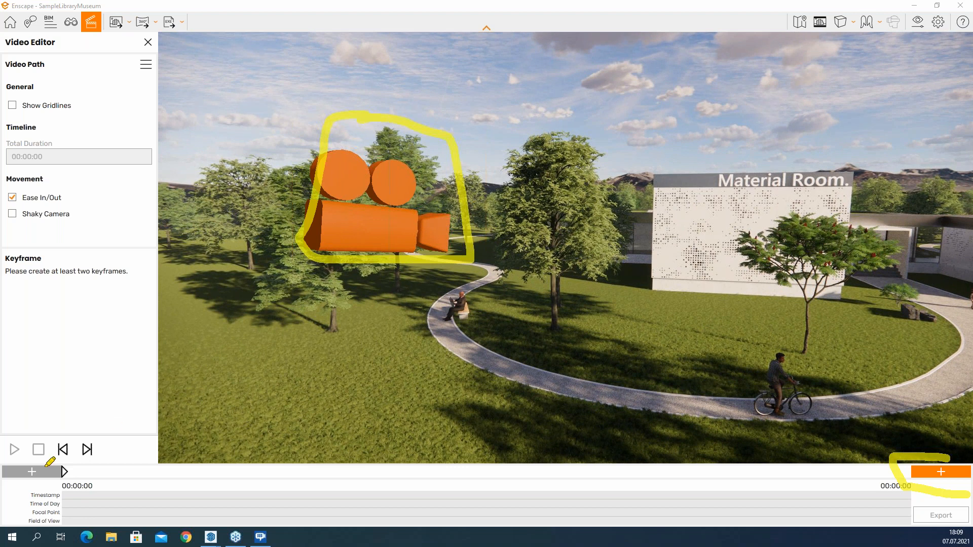
{"action": "mouse_move", "coordinate": [52, 462]}
{"action": "left_mouse_down"}
{"action": "mouse_move", "coordinate": [77, 466]}
{"action": "mouse_move", "coordinate": [65, 487]}
{"action": "mouse_move", "coordinate": [50, 463]}
{"action": "left_mouse_up"}
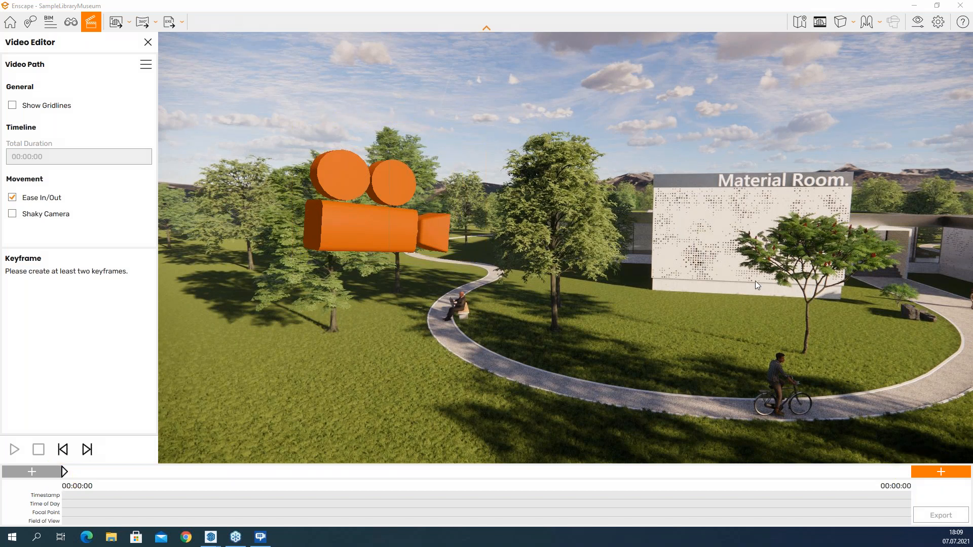
Step: Add a second keyframe from a viewpoint facing the Material Room and the seated figure, and back away to view the path segment
{"action": "mouse_move", "coordinate": [596, 265]}
{"action": "left_mouse_down"}
{"action": "mouse_move", "coordinate": [631, 312]}
{"action": "mouse_move", "coordinate": [512, 305]}
{"action": "mouse_move", "coordinate": [644, 328]}
{"action": "mouse_move", "coordinate": [566, 322]}
{"action": "left_mouse_up"}
{"action": "key", "text": "w"}
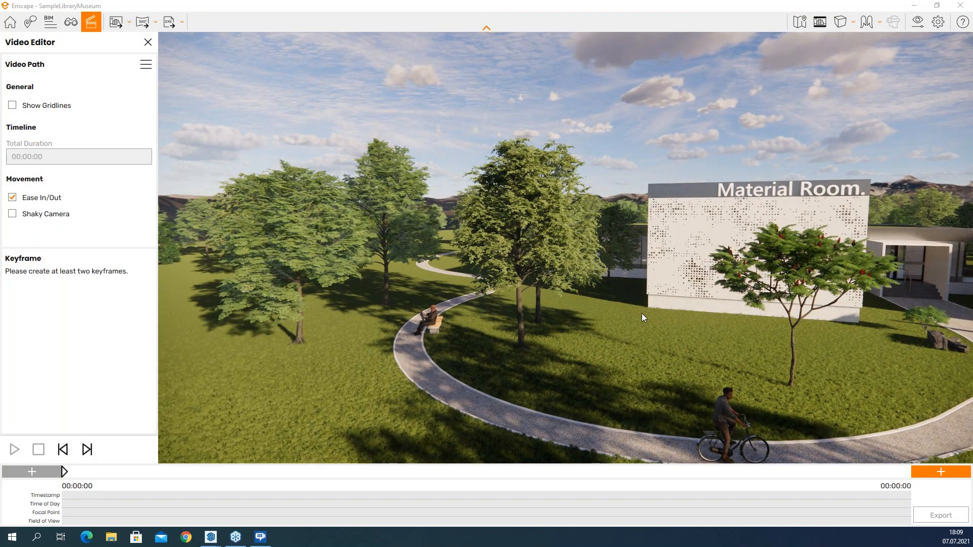
{"action": "key", "text": "k"}
{"action": "key", "text": "s"}
{"action": "left_click_drag", "start_coordinate": [650, 268], "coordinate": [542, 255]}
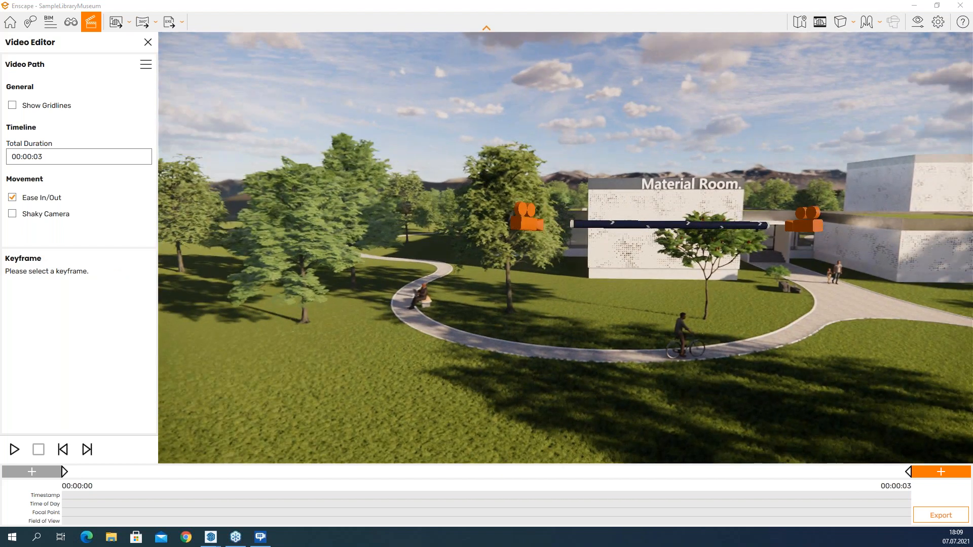
{"action": "key", "text": "w"}
{"action": "key", "text": "d"}
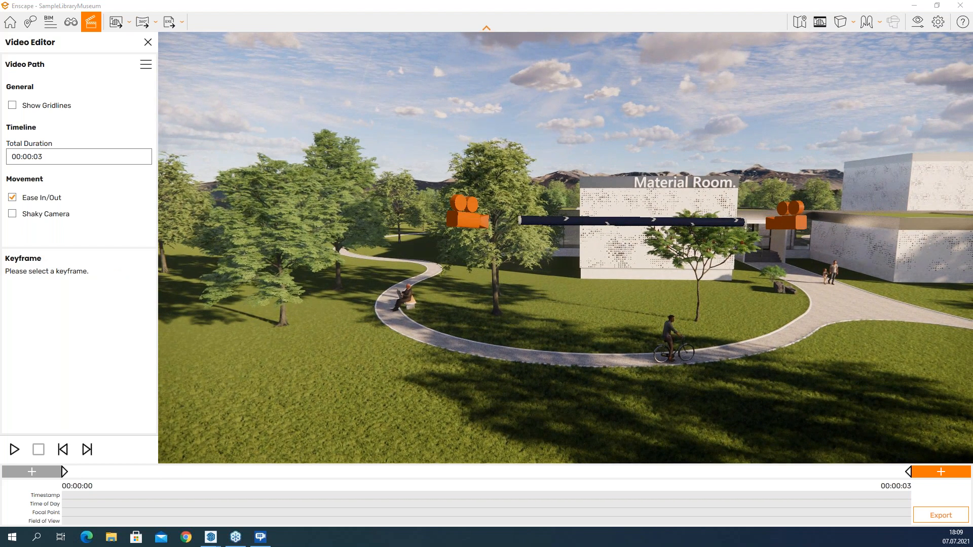
Step: Frame another view of the Material Room and insert it as a new keyframe at the start of the video path
{"action": "mouse_move", "coordinate": [932, 456]}
{"action": "left_mouse_down"}
{"action": "mouse_move", "coordinate": [884, 457]}
{"action": "mouse_move", "coordinate": [964, 484]}
{"action": "left_mouse_up"}
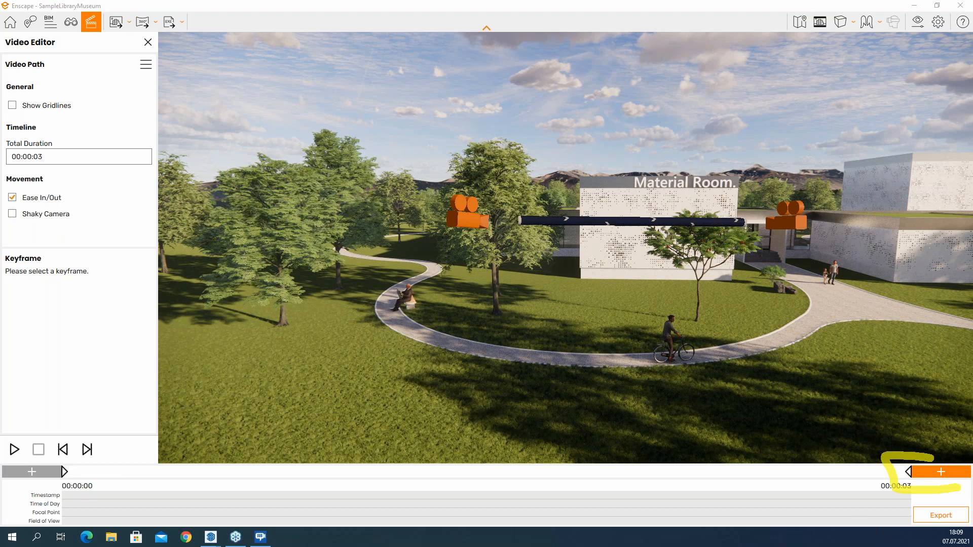
{"action": "key", "text": "Escape"}
{"action": "key", "text": "a"}
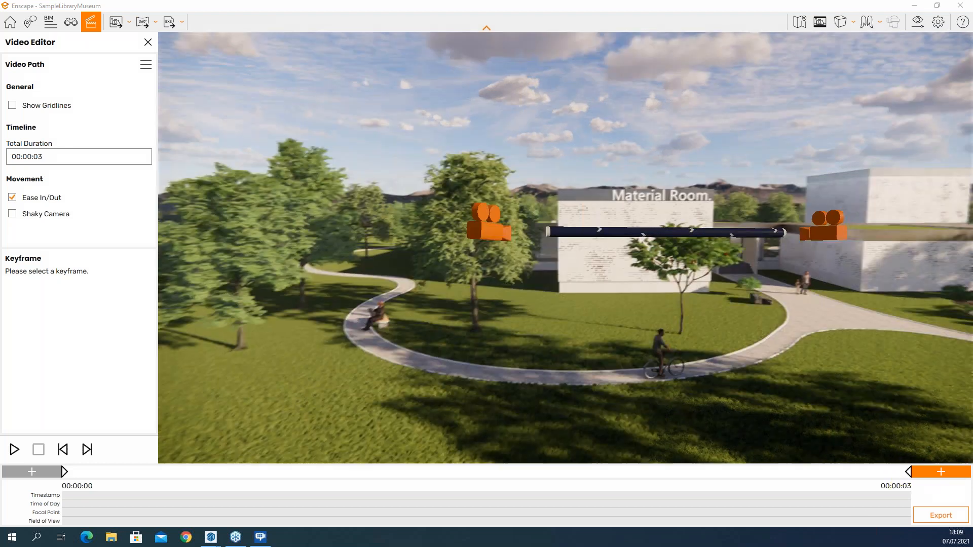
{"action": "key", "text": "w"}
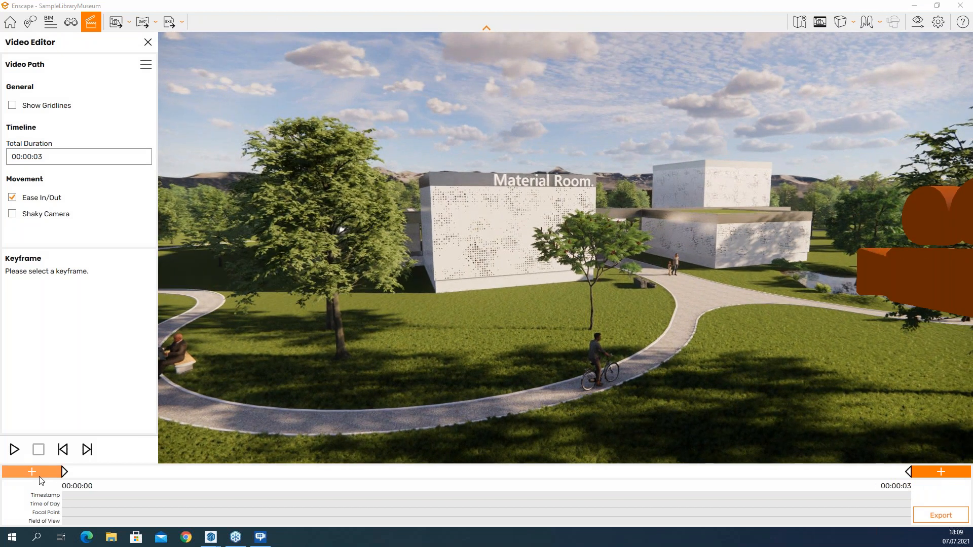
{"action": "left_click", "coordinate": [40, 477]}
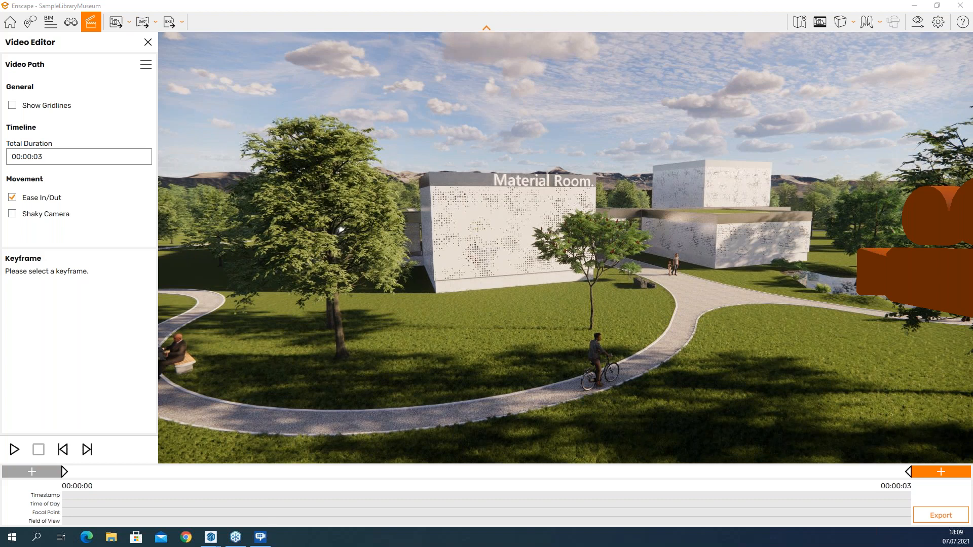
{"action": "mouse_move", "coordinate": [11, 455]}
{"action": "left_mouse_down"}
{"action": "mouse_move", "coordinate": [71, 481]}
{"action": "mouse_move", "coordinate": [6, 487]}
{"action": "left_mouse_up"}
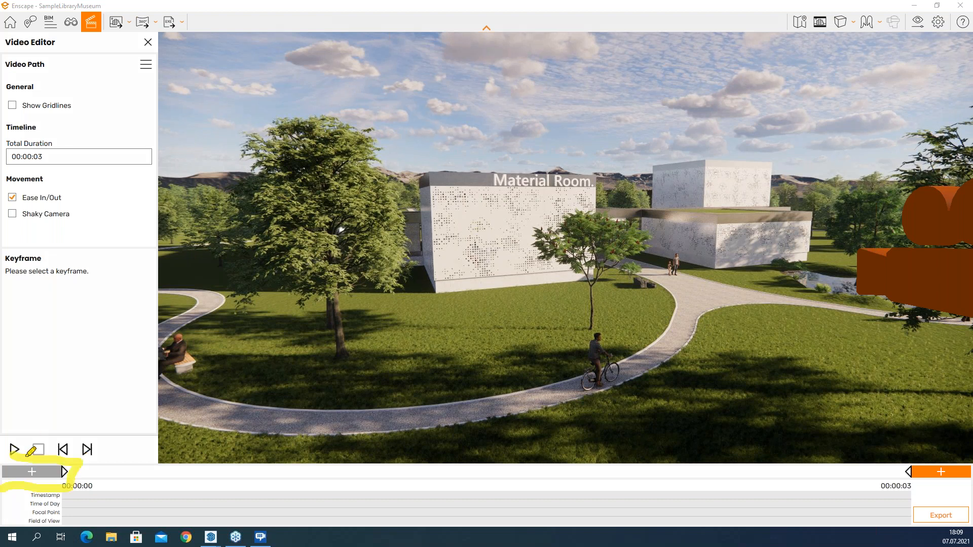
{"action": "mouse_move", "coordinate": [448, 352]}
{"action": "left_mouse_down"}
{"action": "mouse_move", "coordinate": [592, 337]}
{"action": "mouse_move", "coordinate": [456, 337]}
{"action": "left_mouse_up"}
{"action": "left_click", "coordinate": [31, 472]}
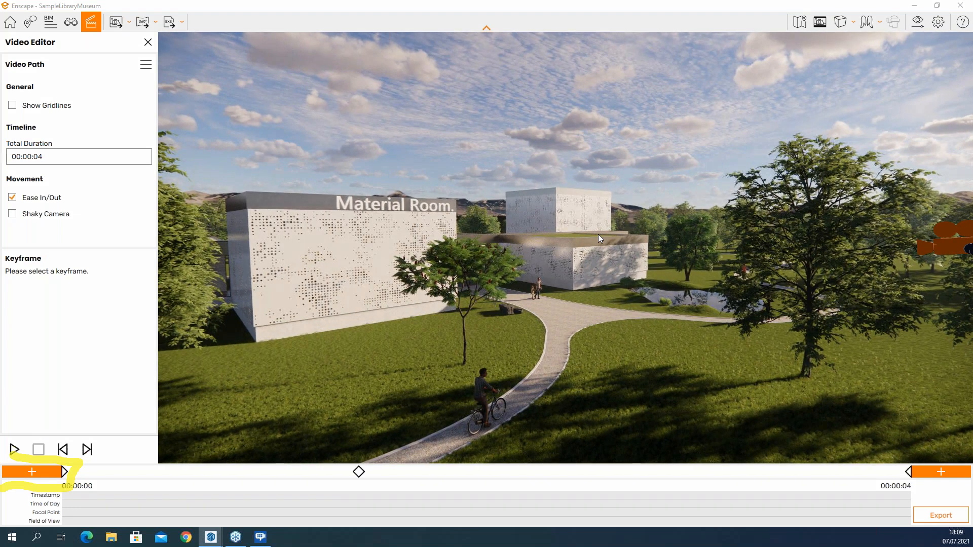
{"action": "key", "text": "s"}
{"action": "key", "text": "a"}
{"action": "left_click_drag", "start_coordinate": [598, 228], "coordinate": [600, 213]}
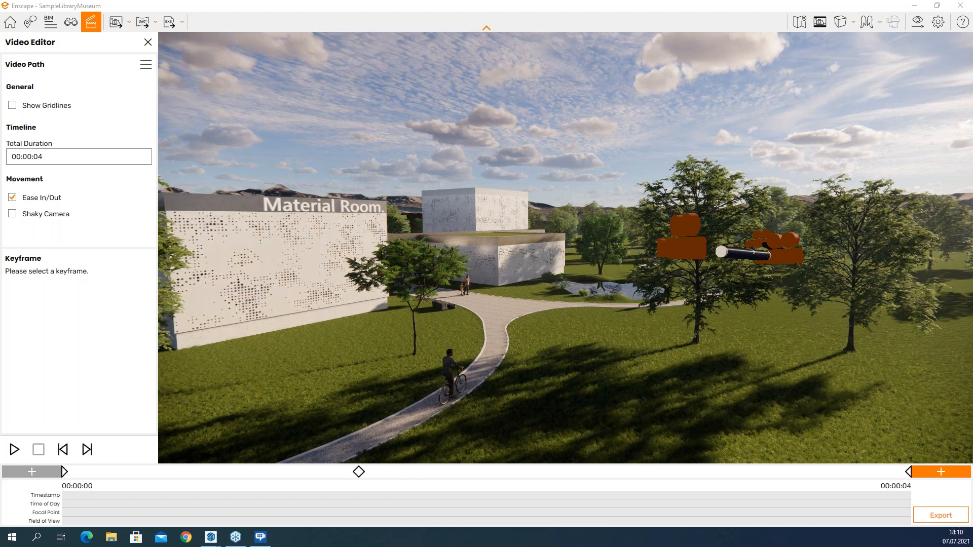
{"action": "mouse_move", "coordinate": [76, 458]}
{"action": "left_mouse_down"}
{"action": "mouse_move", "coordinate": [39, 468]}
{"action": "mouse_move", "coordinate": [65, 461]}
{"action": "left_mouse_up"}
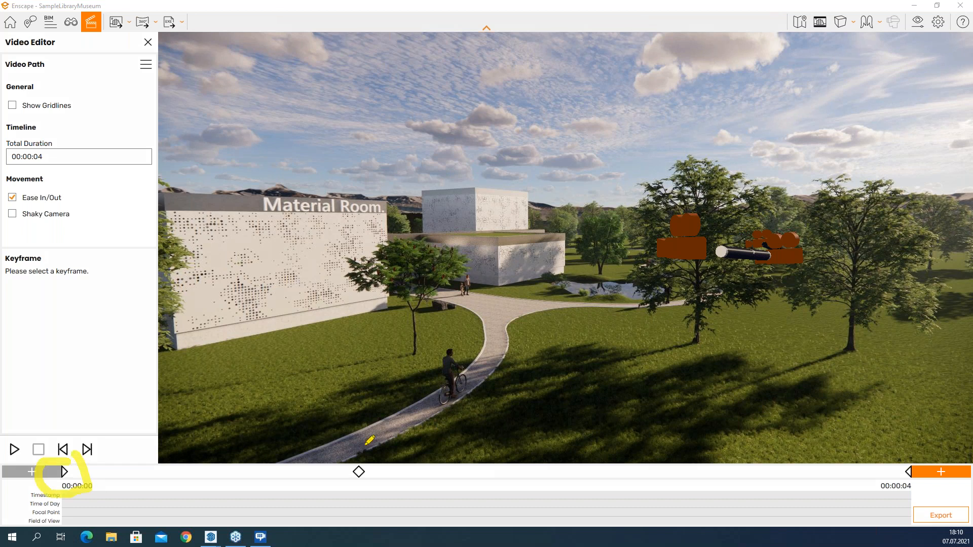
{"action": "mouse_move", "coordinate": [362, 452]}
{"action": "left_mouse_down"}
{"action": "mouse_move", "coordinate": [345, 488]}
{"action": "mouse_move", "coordinate": [377, 452]}
{"action": "mouse_move", "coordinate": [322, 448]}
{"action": "left_mouse_up"}
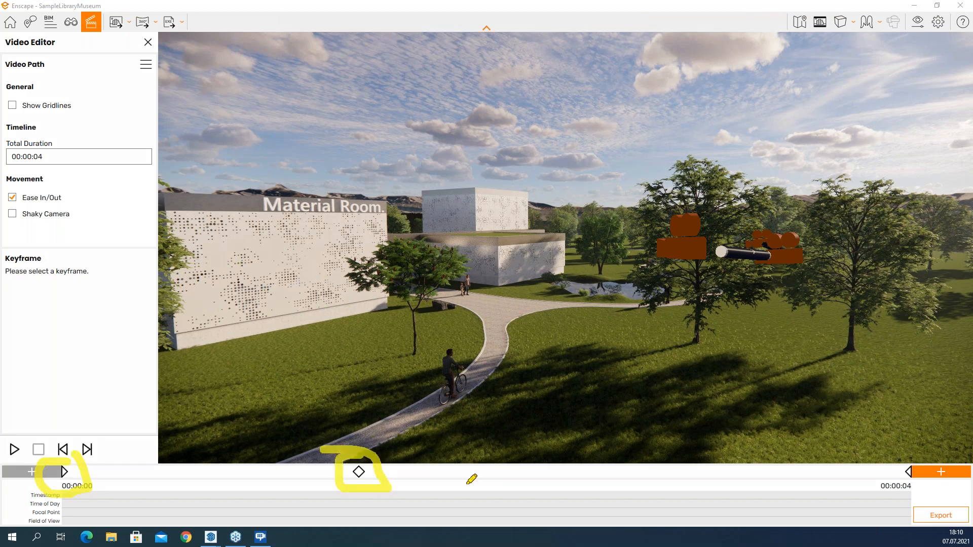
{"action": "mouse_move", "coordinate": [913, 451]}
{"action": "left_mouse_down"}
{"action": "mouse_move", "coordinate": [896, 482]}
{"action": "mouse_move", "coordinate": [920, 473]}
{"action": "left_mouse_up"}
{"action": "left_click_drag", "start_coordinate": [522, 226], "coordinate": [419, 391]}
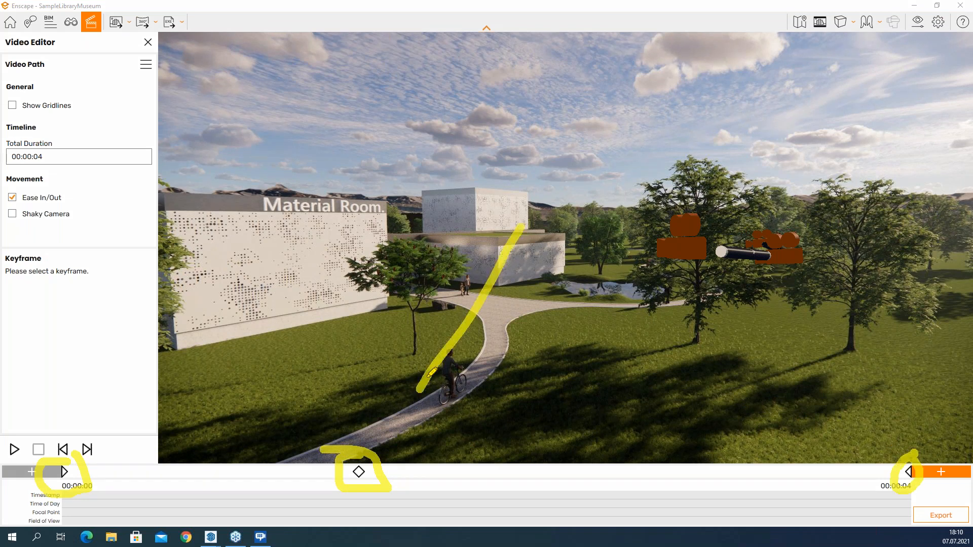
{"action": "left_click_drag", "start_coordinate": [431, 337], "coordinate": [424, 409]}
{"action": "left_click_drag", "start_coordinate": [492, 370], "coordinate": [516, 355]}
{"action": "mouse_move", "coordinate": [540, 232]}
{"action": "left_mouse_down"}
{"action": "mouse_move", "coordinate": [654, 276]}
{"action": "mouse_move", "coordinate": [888, 451]}
{"action": "mouse_move", "coordinate": [861, 387]}
{"action": "left_mouse_up"}
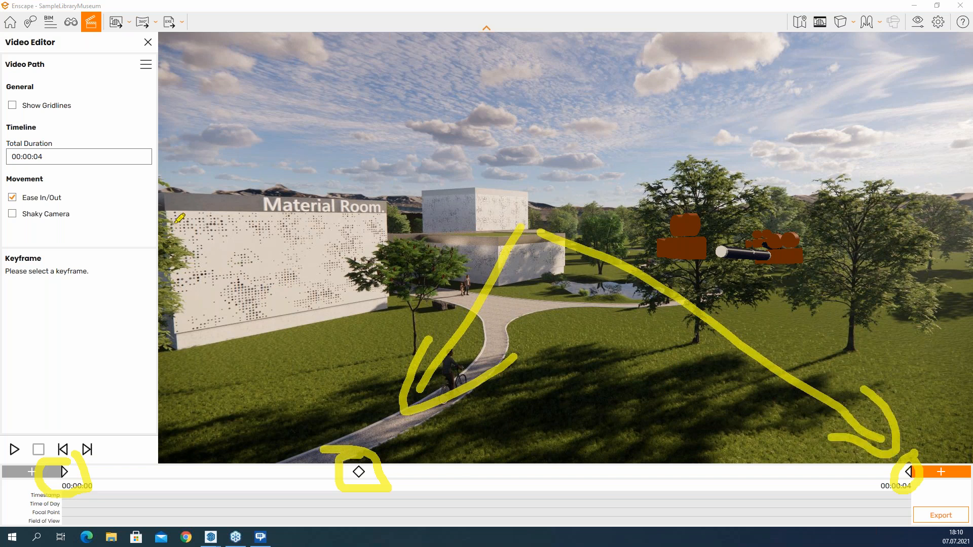
{"action": "left_click_drag", "start_coordinate": [499, 232], "coordinate": [119, 425]}
{"action": "mouse_move", "coordinate": [165, 384]}
{"action": "left_mouse_down"}
{"action": "mouse_move", "coordinate": [97, 437]}
{"action": "mouse_move", "coordinate": [237, 429]}
{"action": "left_mouse_up"}
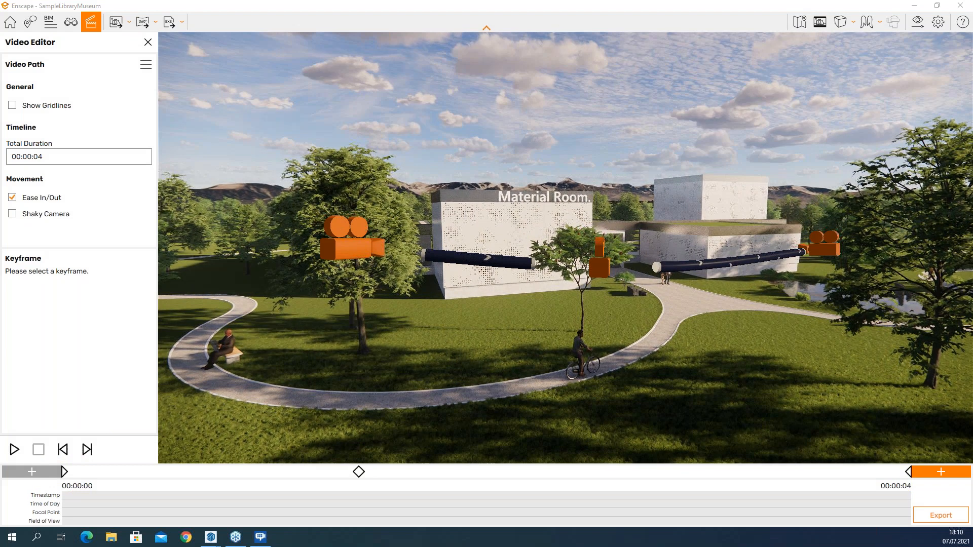
{"action": "mouse_move", "coordinate": [386, 199]}
{"action": "left_mouse_down"}
{"action": "mouse_move", "coordinate": [420, 233]}
{"action": "mouse_move", "coordinate": [363, 173]}
{"action": "left_mouse_up"}
{"action": "mouse_move", "coordinate": [607, 223]}
{"action": "left_mouse_down"}
{"action": "mouse_move", "coordinate": [641, 254]}
{"action": "mouse_move", "coordinate": [630, 226]}
{"action": "left_mouse_up"}
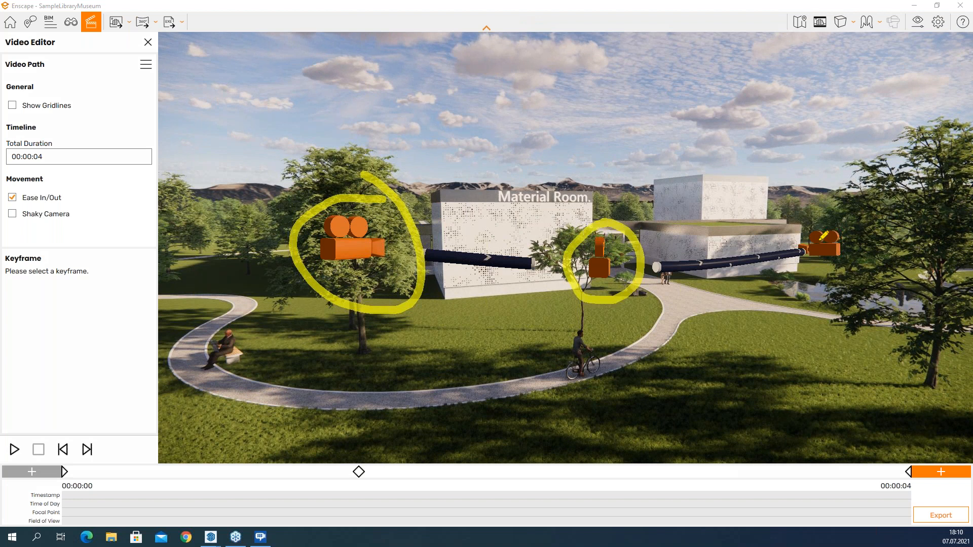
{"action": "left_click_drag", "start_coordinate": [826, 213], "coordinate": [841, 218]}
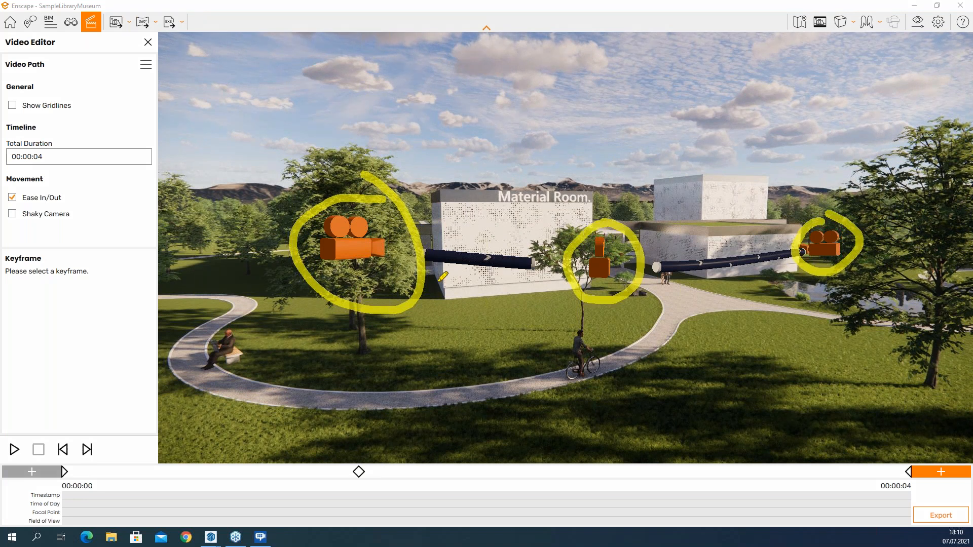
{"action": "mouse_move", "coordinate": [432, 273]}
{"action": "left_mouse_down"}
{"action": "mouse_move", "coordinate": [552, 268]}
{"action": "mouse_move", "coordinate": [524, 287]}
{"action": "left_mouse_up"}
{"action": "mouse_move", "coordinate": [659, 281]}
{"action": "left_mouse_down"}
{"action": "mouse_move", "coordinate": [793, 260]}
{"action": "mouse_move", "coordinate": [783, 256]}
{"action": "mouse_move", "coordinate": [794, 276]}
{"action": "left_mouse_up"}
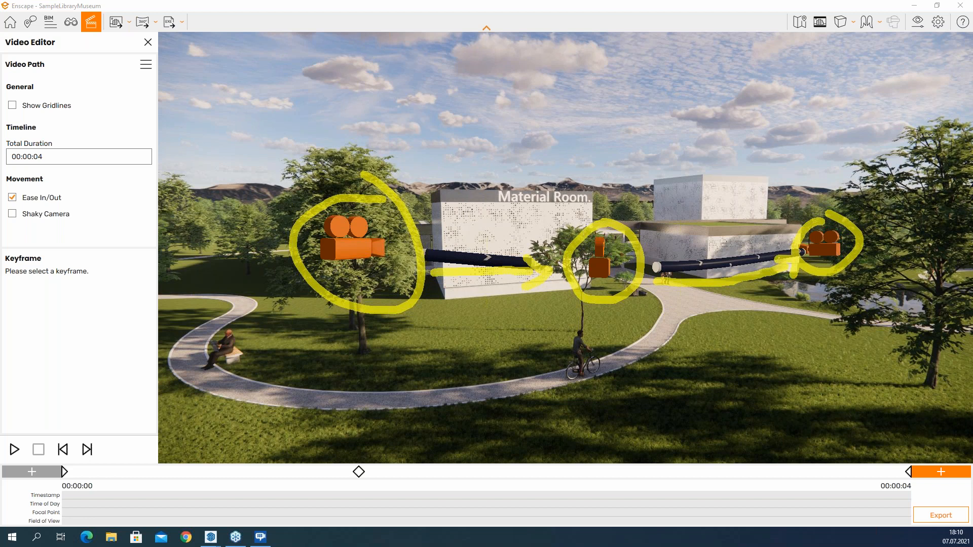
Step: Examine the video path and its keyframe cameras from a raised viewpoint in front of the Material Room
{"action": "key", "text": "Escape"}
{"action": "mouse_move", "coordinate": [695, 251]}
{"action": "left_mouse_down"}
{"action": "mouse_move", "coordinate": [705, 350]}
{"action": "mouse_move", "coordinate": [694, 353]}
{"action": "mouse_move", "coordinate": [702, 243]}
{"action": "mouse_move", "coordinate": [692, 233]}
{"action": "left_mouse_up"}
{"action": "key", "text": "w"}
{"action": "key", "text": "s"}
{"action": "key", "text": "d"}
{"action": "key", "text": "s"}
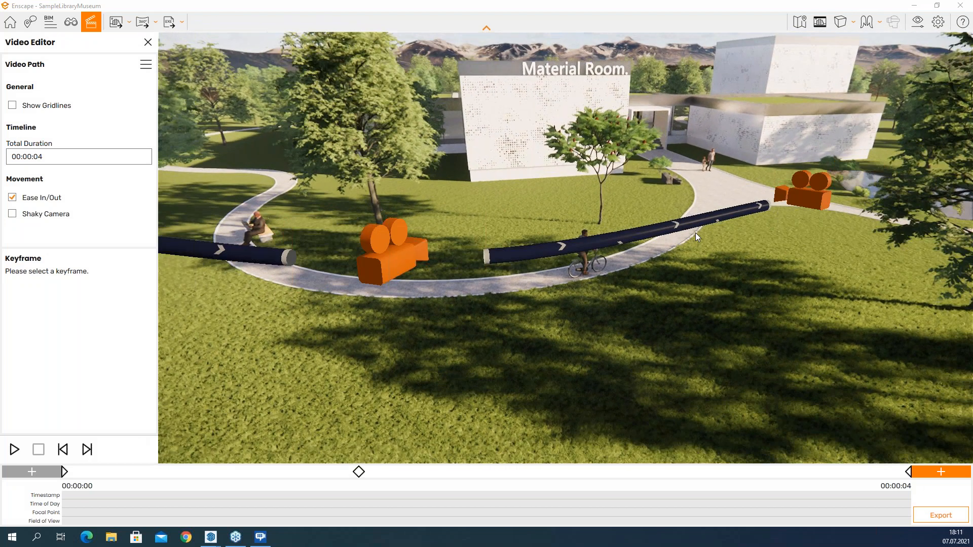
{"action": "left_click_drag", "start_coordinate": [692, 232], "coordinate": [630, 223]}
{"action": "key", "text": "s"}
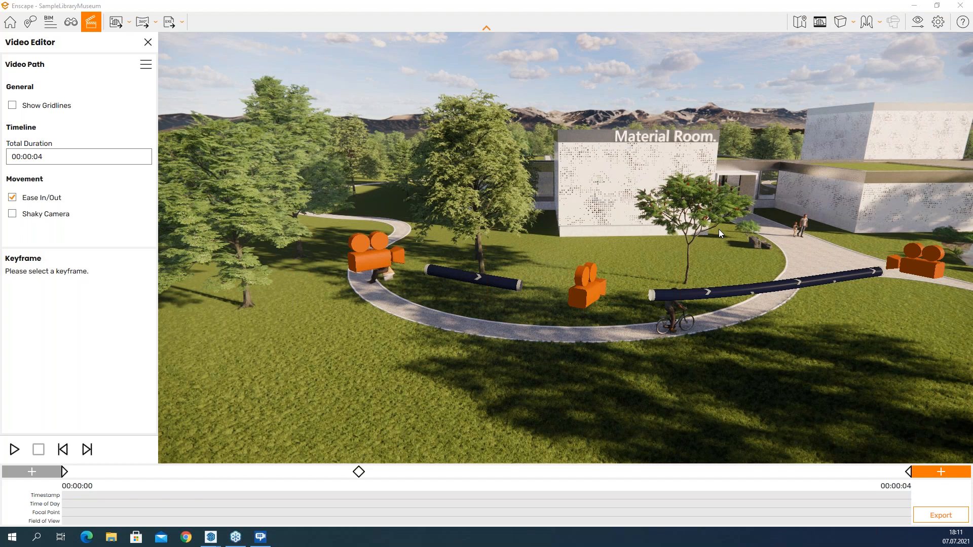
Step: Open the middle keyframe of the path, update its camera to a new view of the museum, and leave the keyframe
{"action": "right_click_drag", "start_coordinate": [747, 229], "coordinate": [351, 221]}
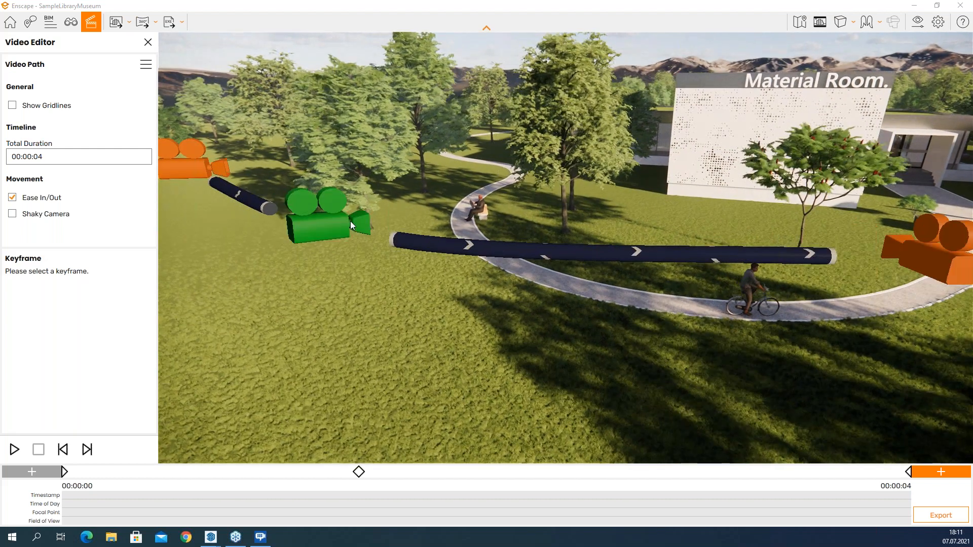
{"action": "left_click", "coordinate": [342, 223]}
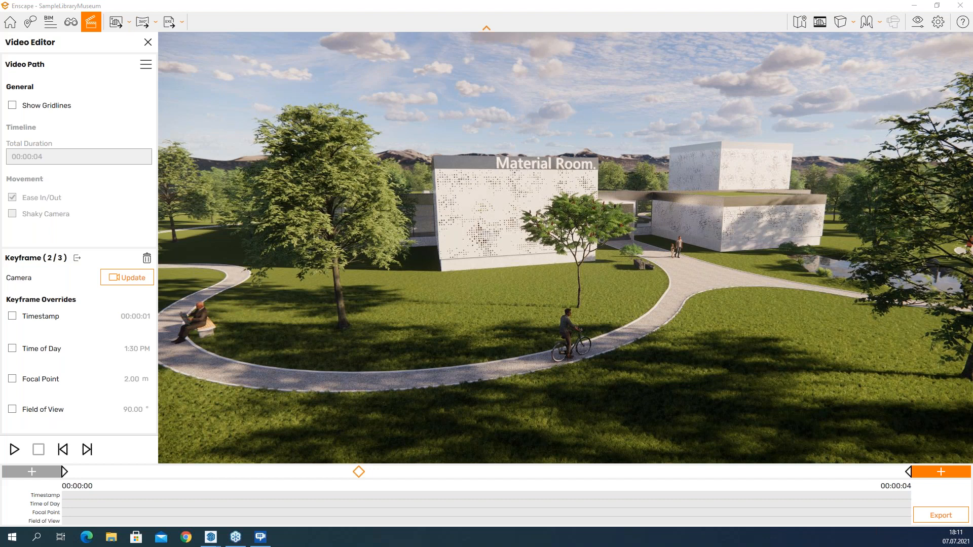
{"action": "mouse_move", "coordinate": [123, 252]}
{"action": "left_mouse_down"}
{"action": "mouse_move", "coordinate": [88, 259]}
{"action": "mouse_move", "coordinate": [115, 250]}
{"action": "left_mouse_up"}
{"action": "left_click", "coordinate": [137, 282]}
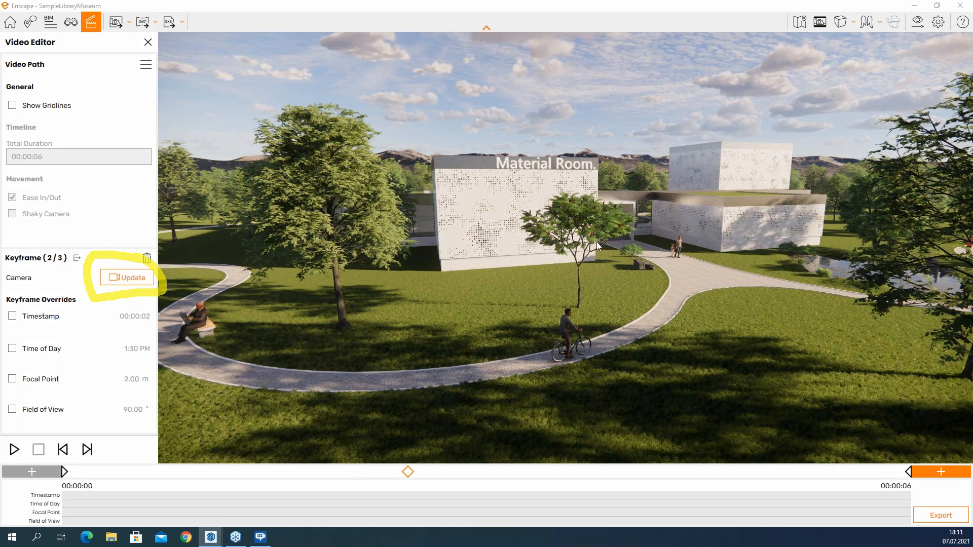
{"action": "key", "text": "Escape"}
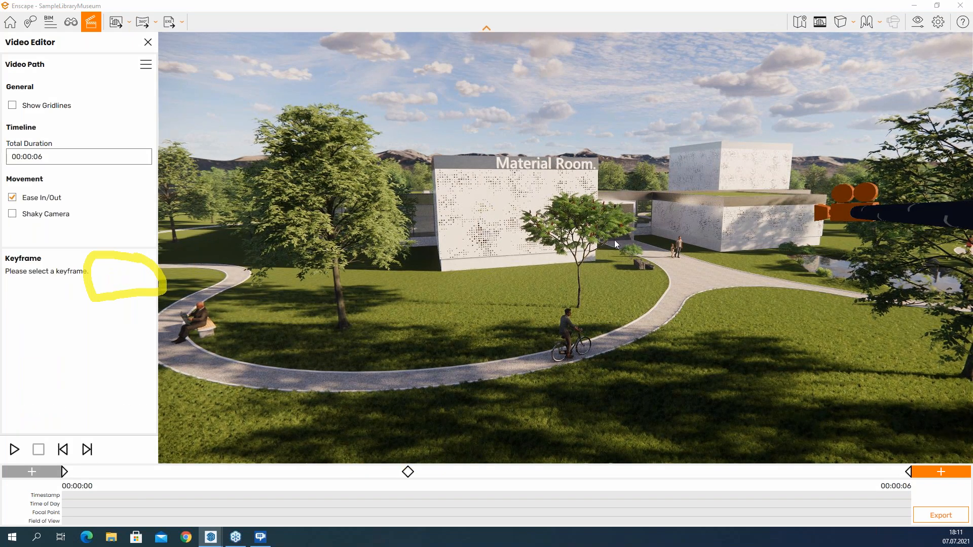
Step: Examine the three keyframe cameras and the path segments between them from a raised viewpoint over the lawn
{"action": "key", "text": "s"}
{"action": "key", "text": "a"}
{"action": "key", "text": "e"}
{"action": "left_click_drag", "start_coordinate": [614, 239], "coordinate": [633, 243]}
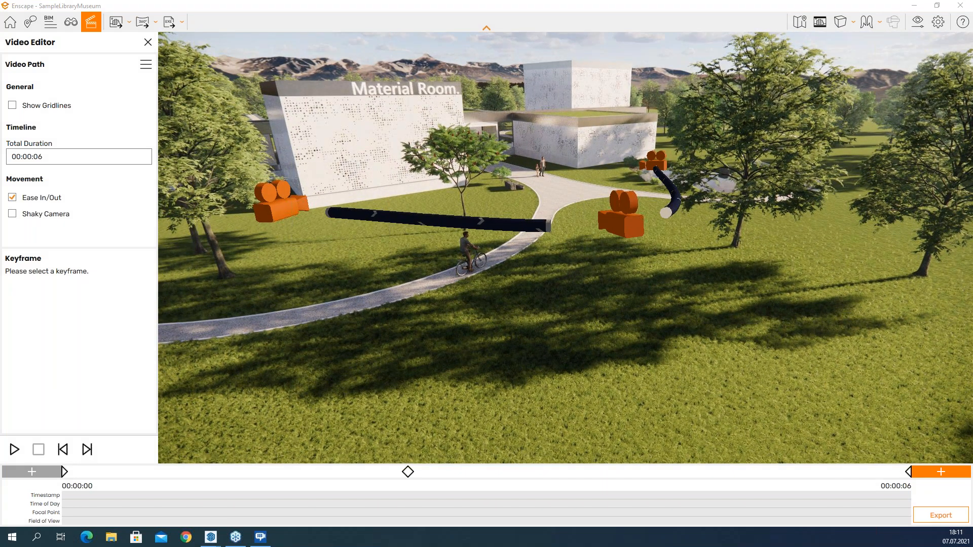
{"action": "right_click_drag", "start_coordinate": [562, 243], "coordinate": [677, 71]}
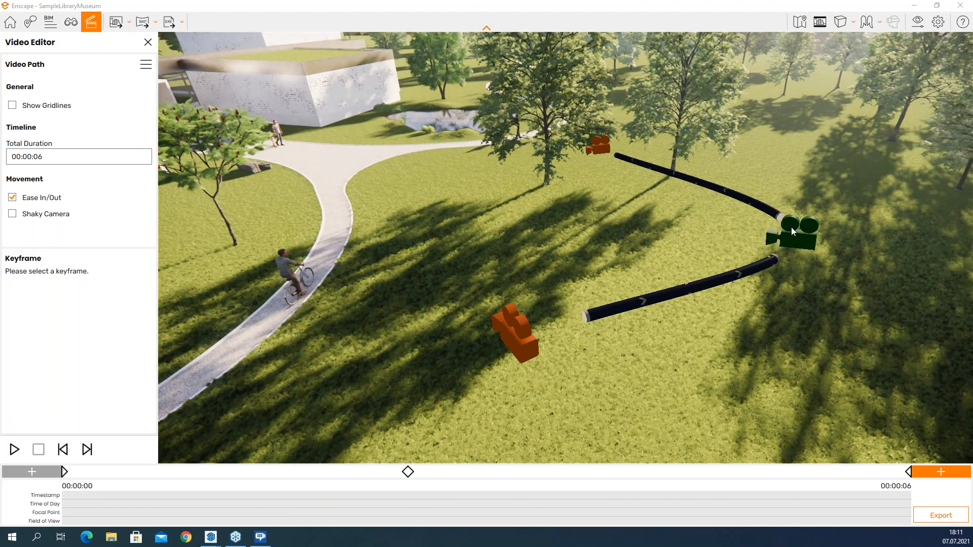
{"action": "right_click_drag", "start_coordinate": [789, 224], "coordinate": [566, 259]}
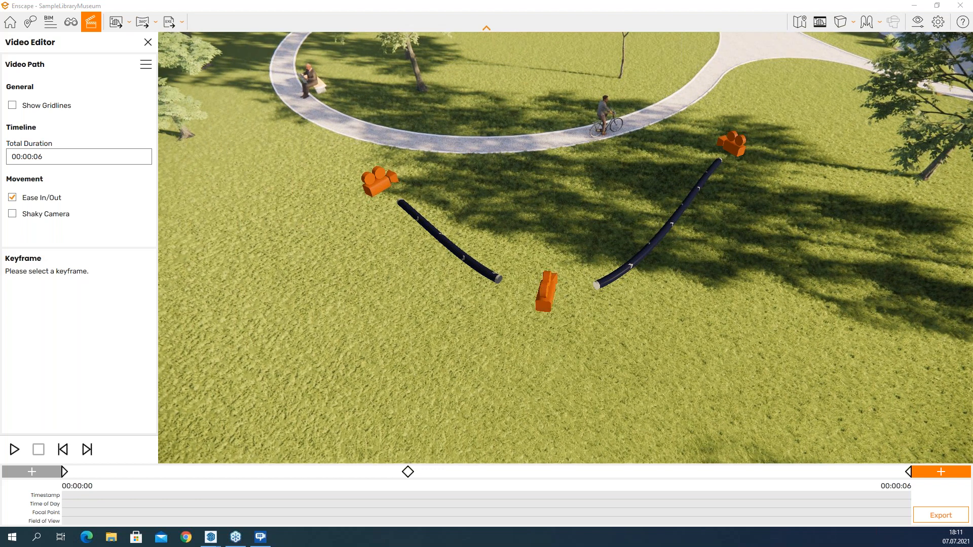
{"action": "mouse_move", "coordinate": [417, 454]}
{"action": "left_mouse_down"}
{"action": "mouse_move", "coordinate": [390, 459]}
{"action": "mouse_move", "coordinate": [426, 482]}
{"action": "mouse_move", "coordinate": [417, 455]}
{"action": "left_mouse_up"}
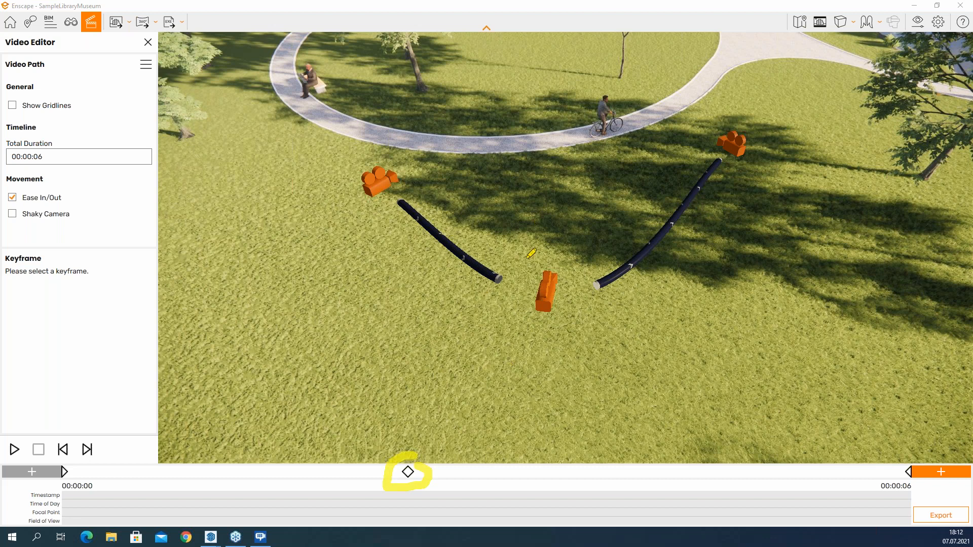
{"action": "mouse_move", "coordinate": [537, 262]}
{"action": "left_mouse_down"}
{"action": "mouse_move", "coordinate": [513, 309]}
{"action": "mouse_move", "coordinate": [527, 251]}
{"action": "mouse_move", "coordinate": [436, 237]}
{"action": "mouse_move", "coordinate": [398, 201]}
{"action": "mouse_move", "coordinate": [349, 192]}
{"action": "mouse_move", "coordinate": [394, 200]}
{"action": "left_mouse_up"}
{"action": "left_click_drag", "start_coordinate": [726, 113], "coordinate": [753, 137]}
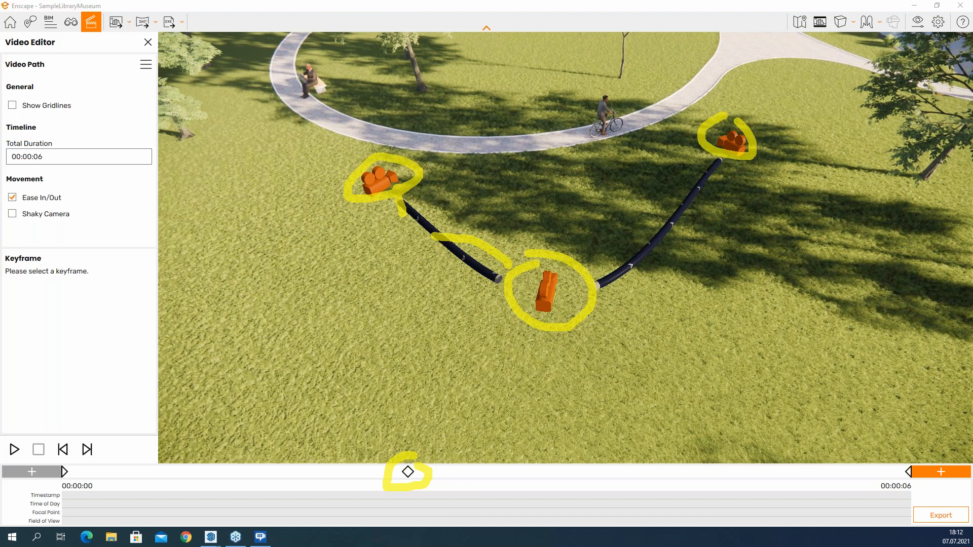
{"action": "key", "text": "Escape"}
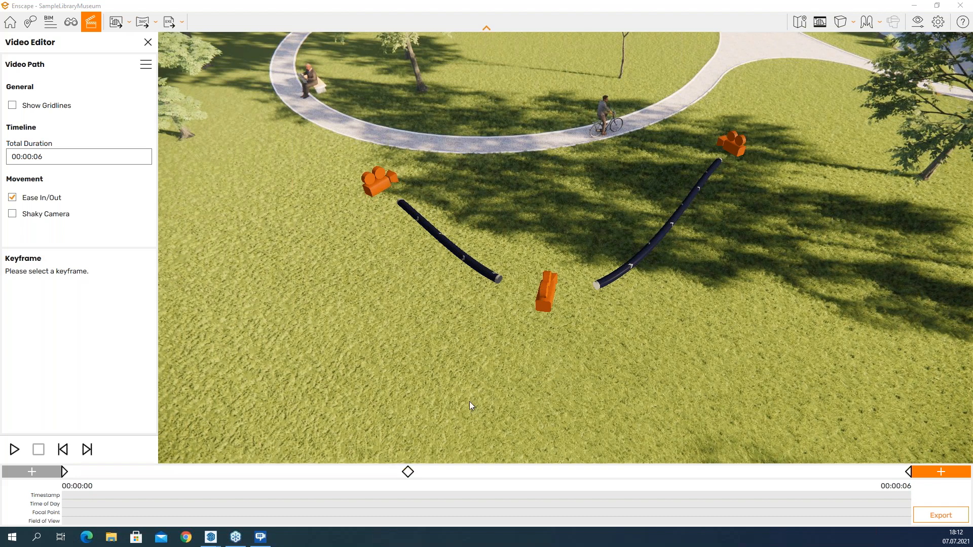
Step: Open the middle keyframe and update its camera to a viewpoint closer to the last keyframe
{"action": "left_click", "coordinate": [548, 291]}
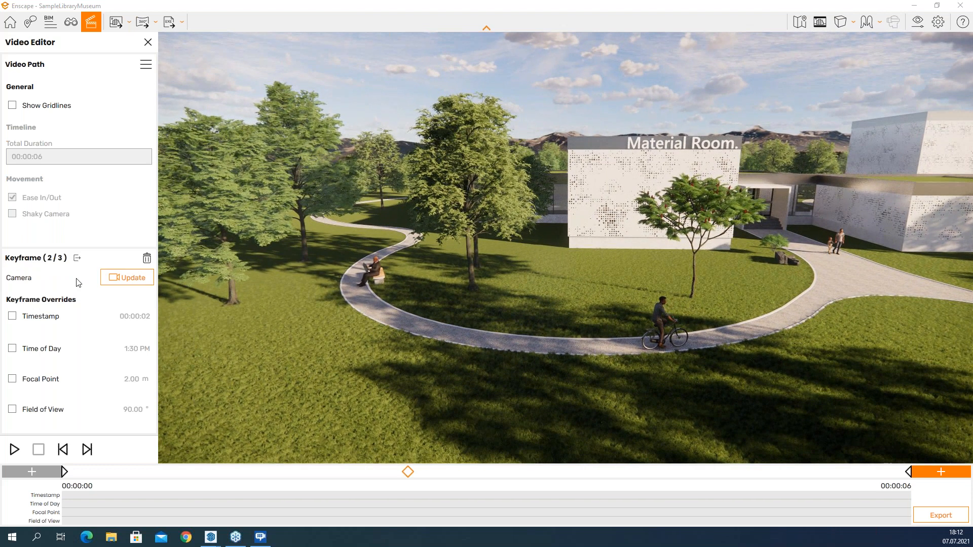
{"action": "left_click", "coordinate": [127, 277]}
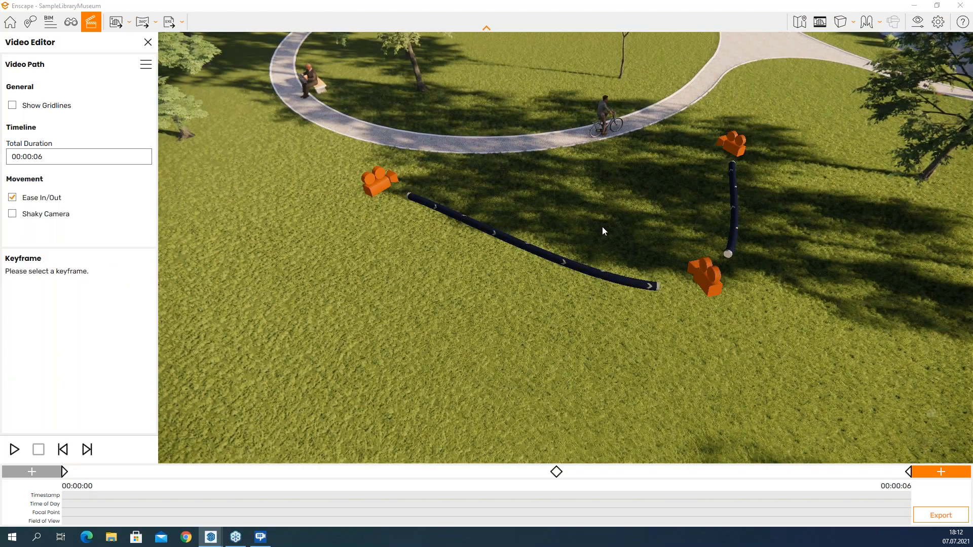
{"action": "left_click_drag", "start_coordinate": [602, 227], "coordinate": [631, 159]}
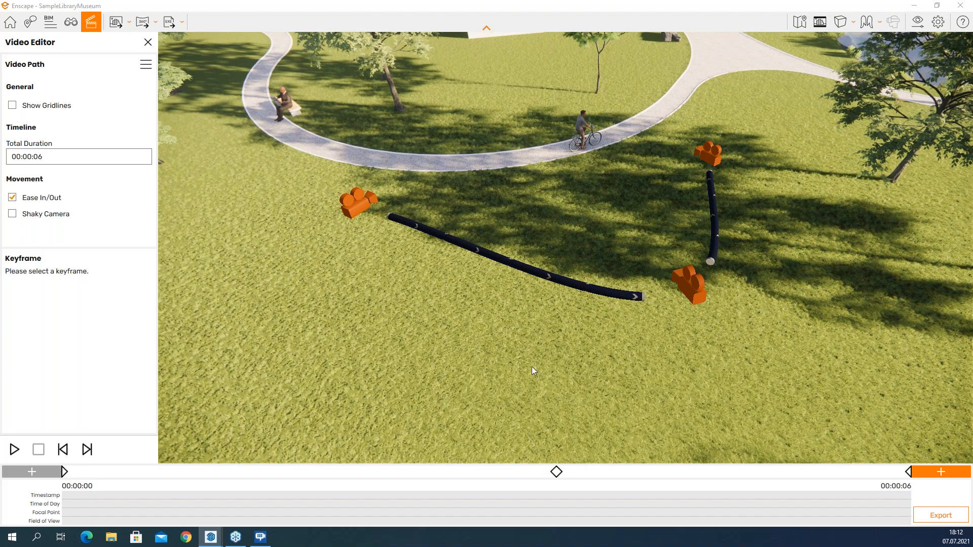
Step: Insert a keyframe into the path's first segment, update its camera to a wider view of the Material Room, and leave it
{"action": "right_click_drag", "start_coordinate": [530, 366], "coordinate": [580, 309]}
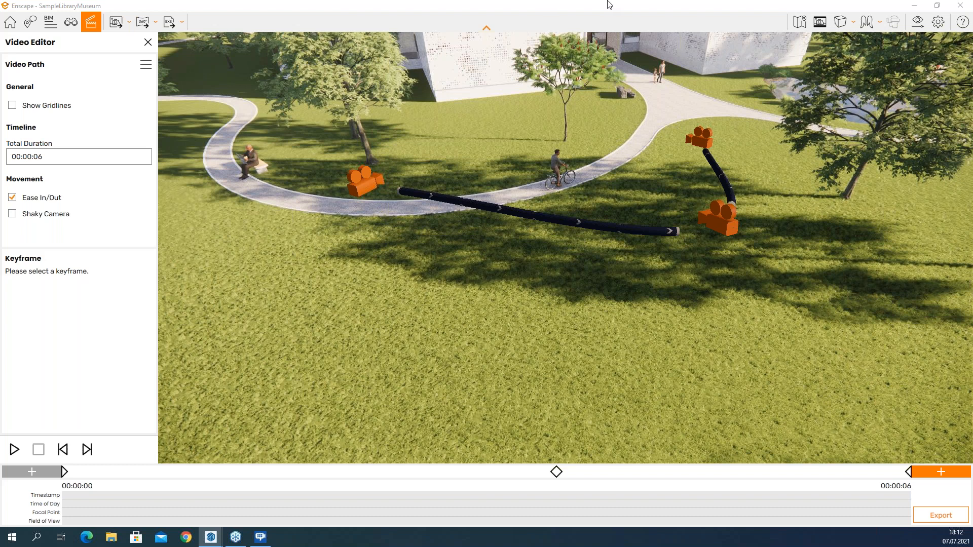
{"action": "right_click_drag", "start_coordinate": [594, 122], "coordinate": [567, 128]}
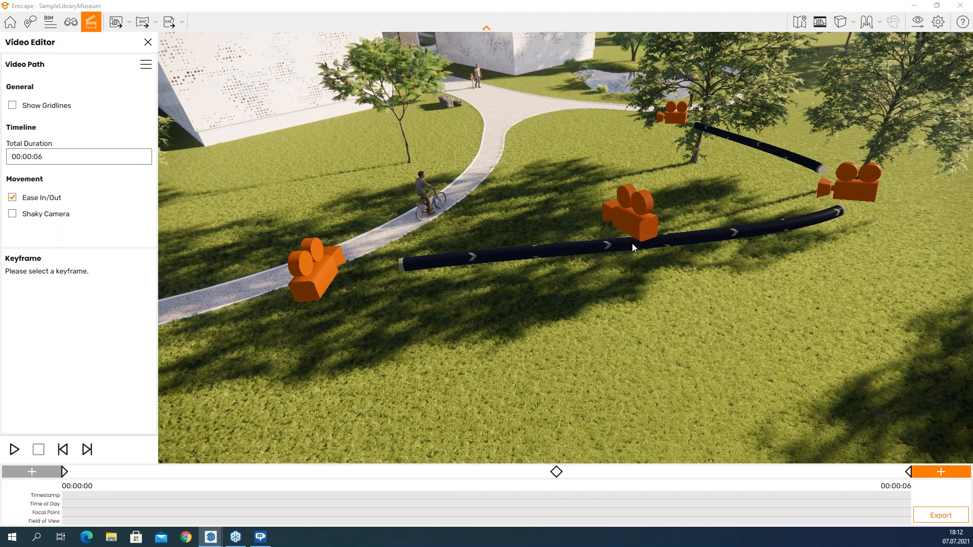
{"action": "left_click", "coordinate": [619, 242]}
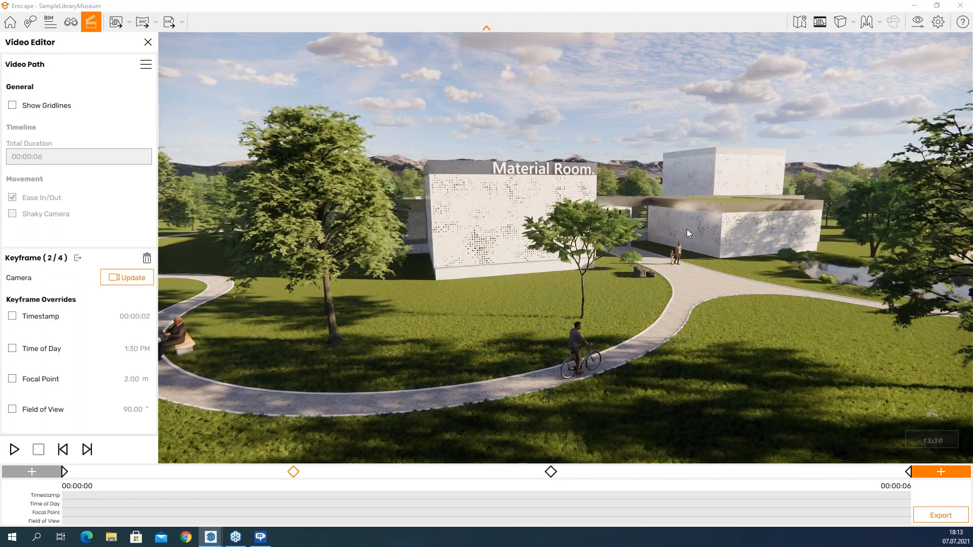
{"action": "left_click_drag", "start_coordinate": [687, 229], "coordinate": [709, 245]}
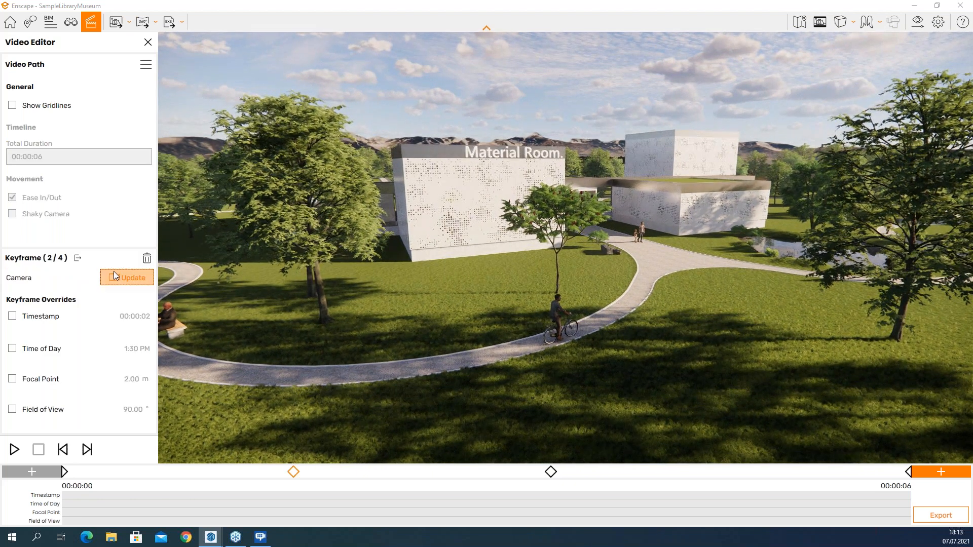
{"action": "left_click", "coordinate": [113, 277]}
{"action": "left_click", "coordinate": [397, 156]}
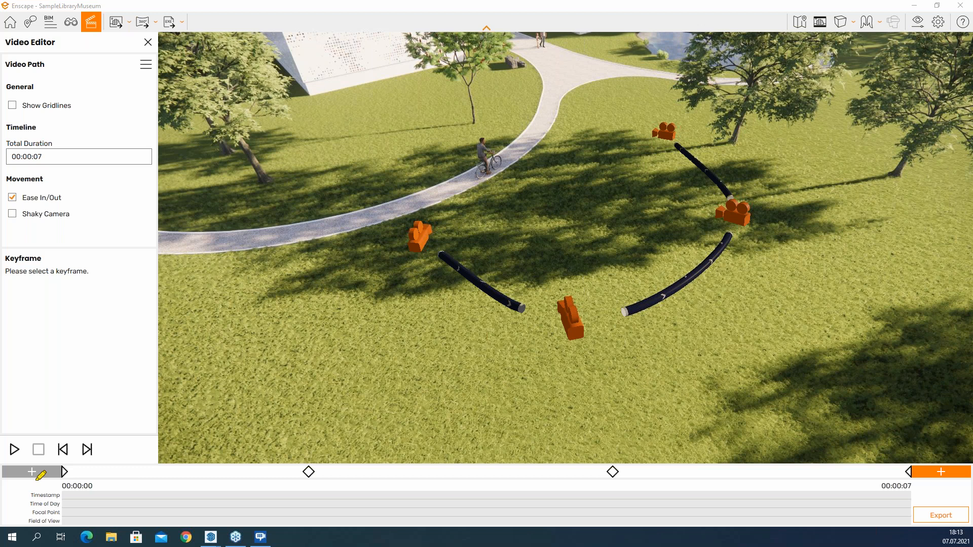
{"action": "mouse_move", "coordinate": [8, 464]}
{"action": "left_mouse_down"}
{"action": "mouse_move", "coordinate": [36, 447]}
{"action": "mouse_move", "coordinate": [2, 421]}
{"action": "left_mouse_up"}
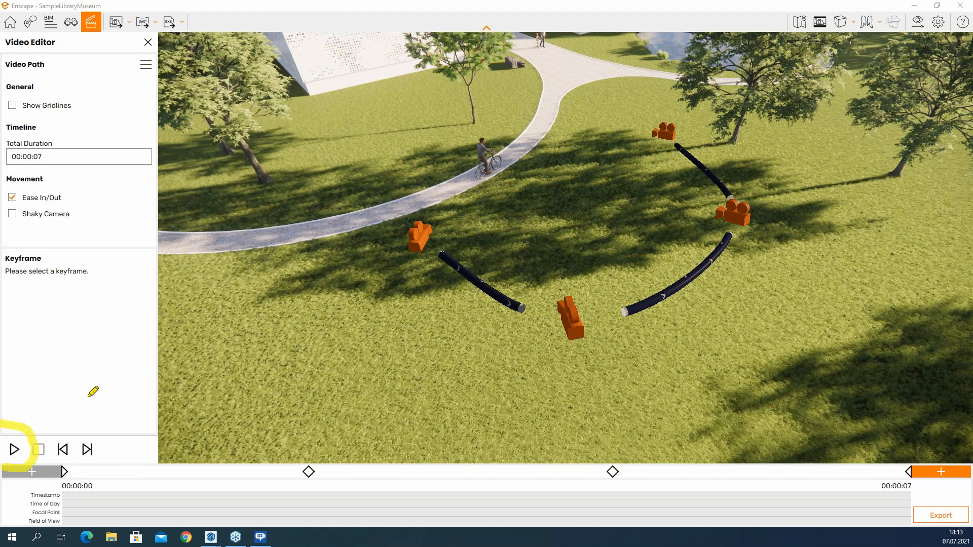
{"action": "mouse_move", "coordinate": [103, 336]}
{"action": "left_mouse_down"}
{"action": "mouse_move", "coordinate": [33, 422]}
{"action": "mouse_move", "coordinate": [91, 407]}
{"action": "left_mouse_up"}
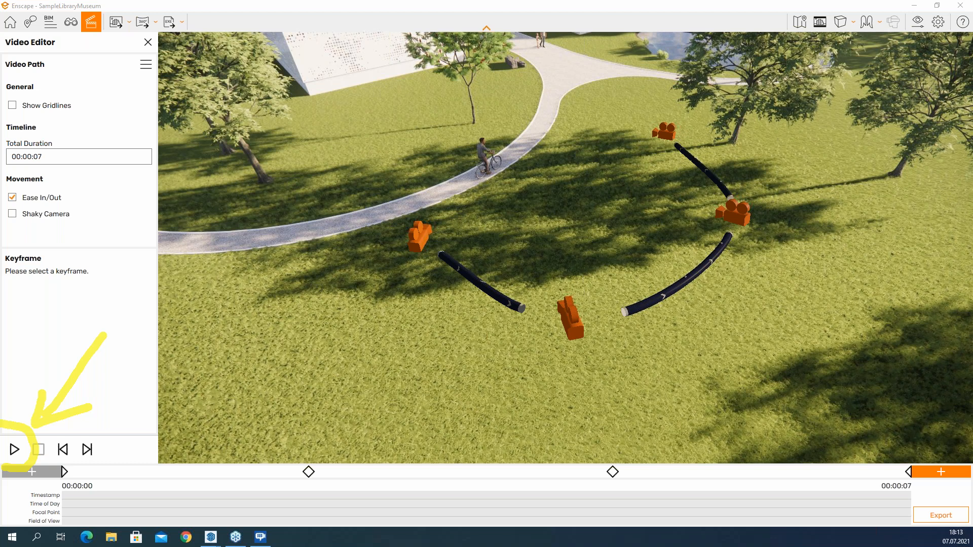
{"action": "mouse_move", "coordinate": [966, 9]}
{"action": "left_mouse_down"}
{"action": "mouse_move", "coordinate": [952, 27]}
{"action": "mouse_move", "coordinate": [972, 37]}
{"action": "left_mouse_up"}
{"action": "mouse_move", "coordinate": [877, 133]}
{"action": "left_mouse_down"}
{"action": "mouse_move", "coordinate": [938, 53]}
{"action": "mouse_move", "coordinate": [928, 54]}
{"action": "mouse_move", "coordinate": [934, 96]}
{"action": "left_mouse_up"}
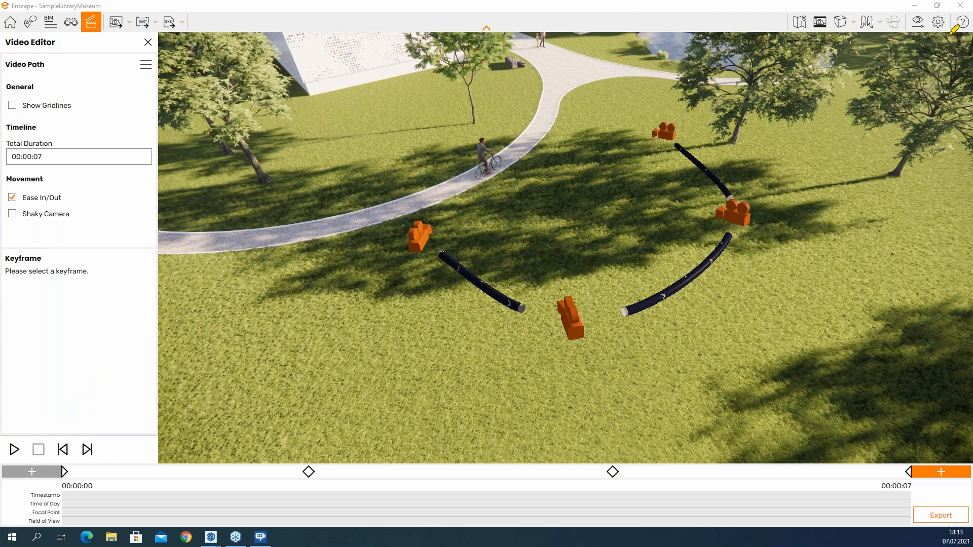
Step: Open the help and review the general navigation controls and the Video Editor shortcuts and guidance
{"action": "left_click", "coordinate": [962, 22]}
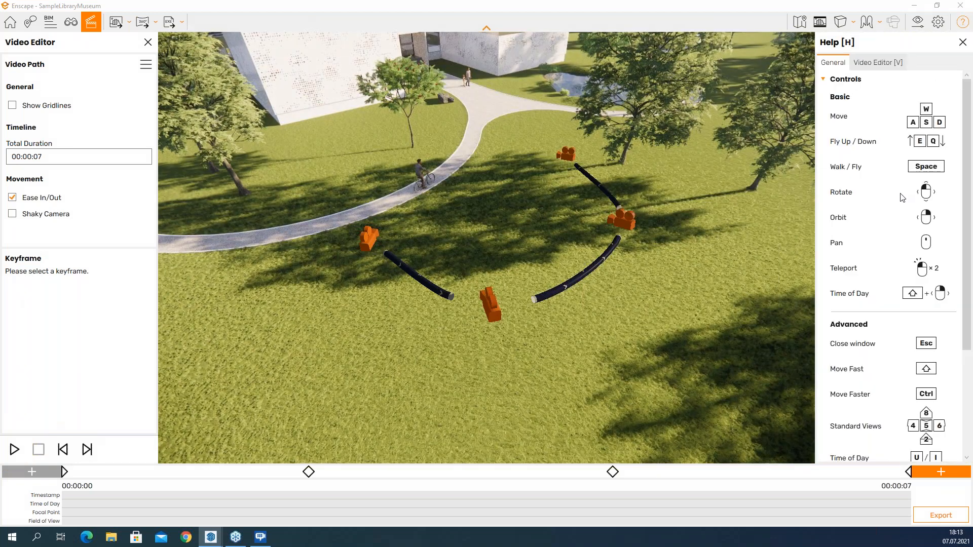
{"action": "scroll", "coordinate": [890, 200], "scroll_direction": "down", "scroll_amount": 3}
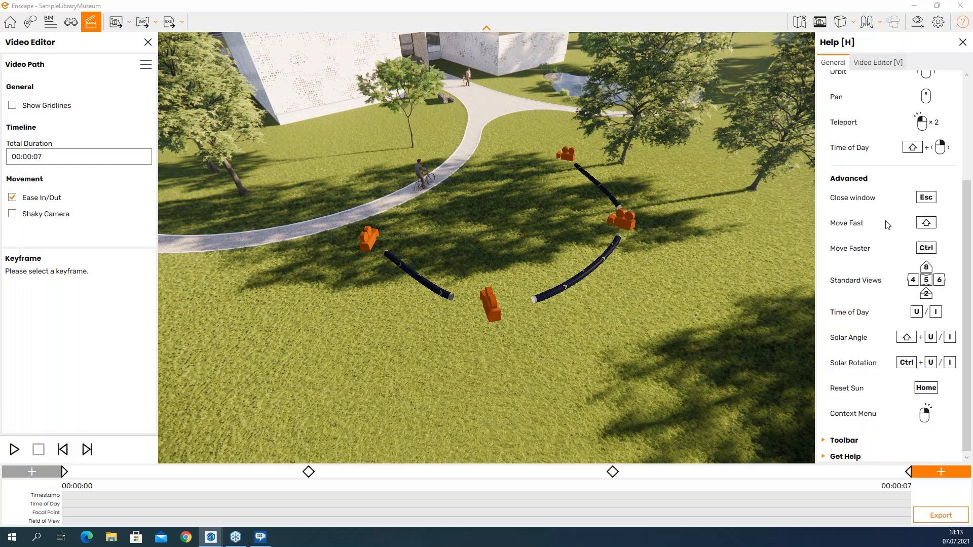
{"action": "scroll", "coordinate": [886, 236], "scroll_direction": "up", "scroll_amount": 3}
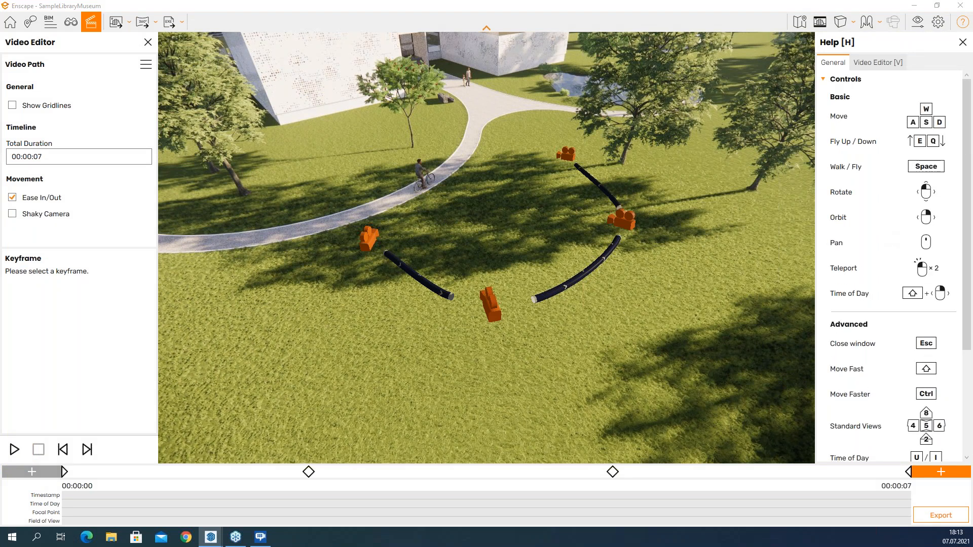
{"action": "mouse_move", "coordinate": [851, 56]}
{"action": "left_mouse_down"}
{"action": "mouse_move", "coordinate": [912, 49]}
{"action": "mouse_move", "coordinate": [901, 80]}
{"action": "left_mouse_up"}
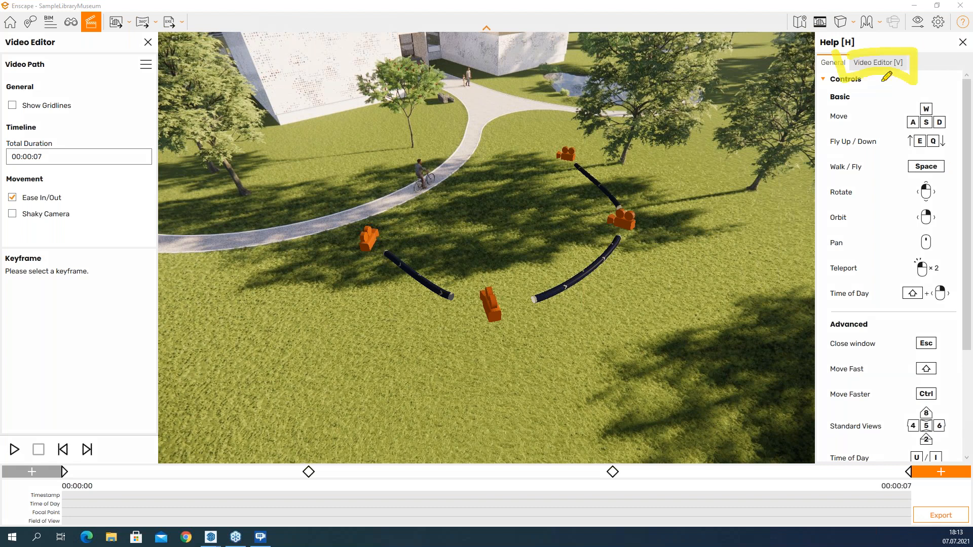
{"action": "left_click", "coordinate": [887, 66]}
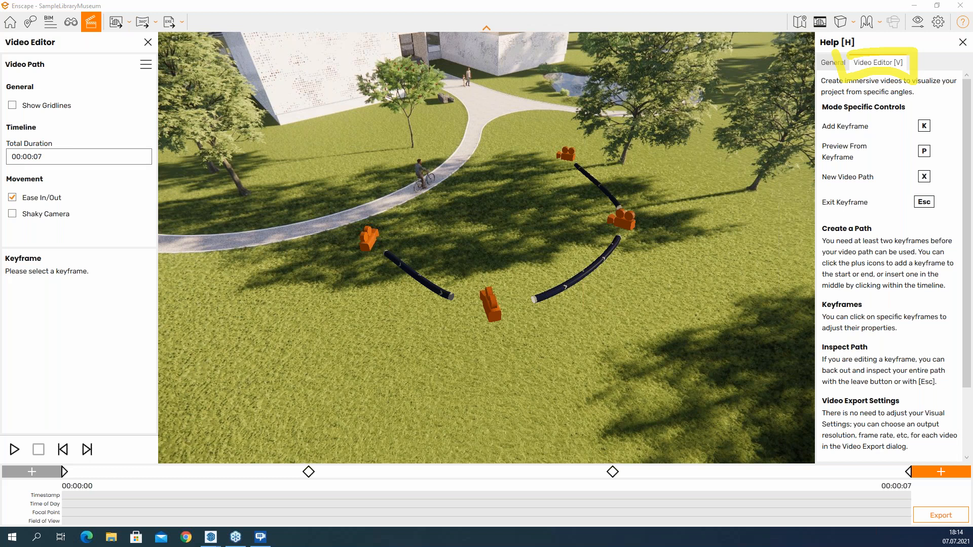
{"action": "key", "text": "Escape"}
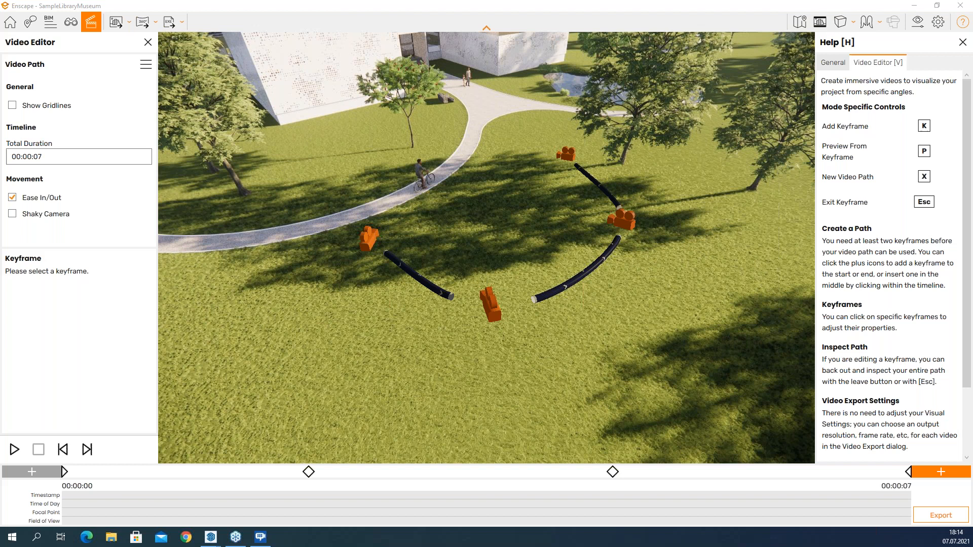
Step: Fly down to the museum entrance and add a keyframe facing the Material Room and the man with the child
{"action": "scroll", "coordinate": [414, 183], "scroll_direction": "down", "scroll_amount": 5}
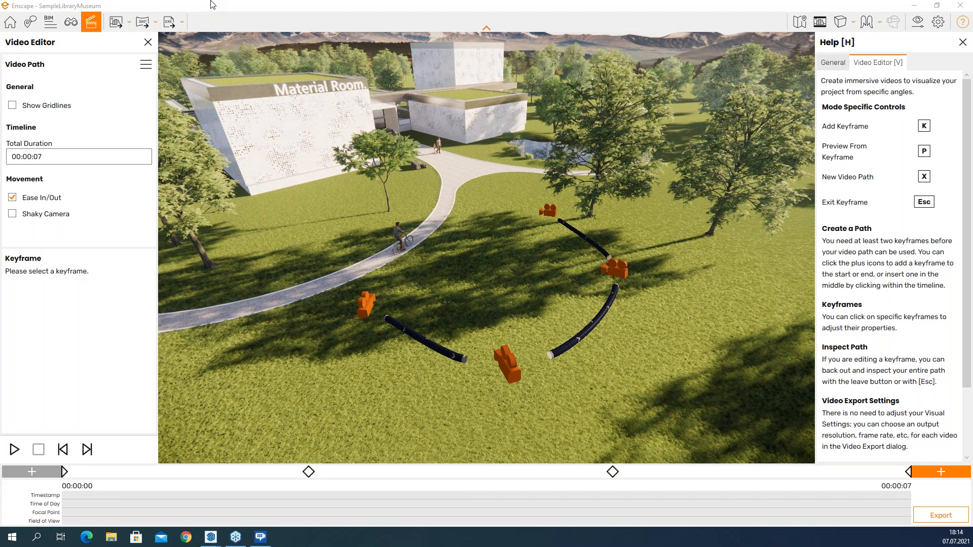
{"action": "key", "text": "p"}
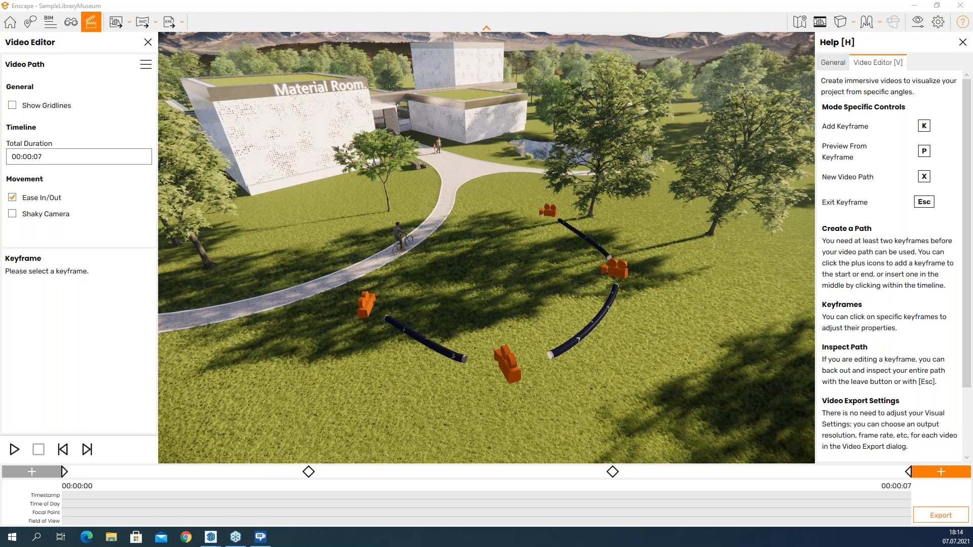
{"action": "key", "text": "w"}
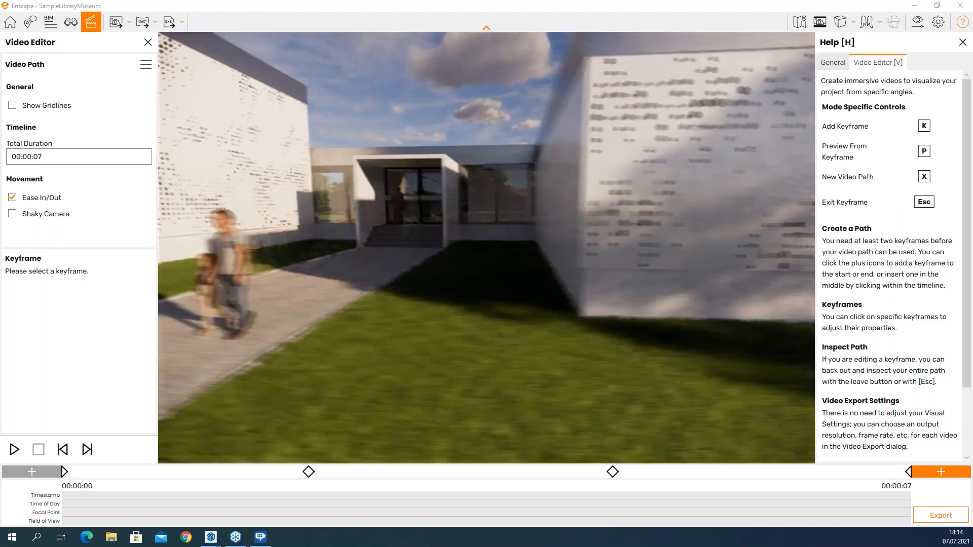
{"action": "left_click_drag", "start_coordinate": [631, 241], "coordinate": [517, 241]}
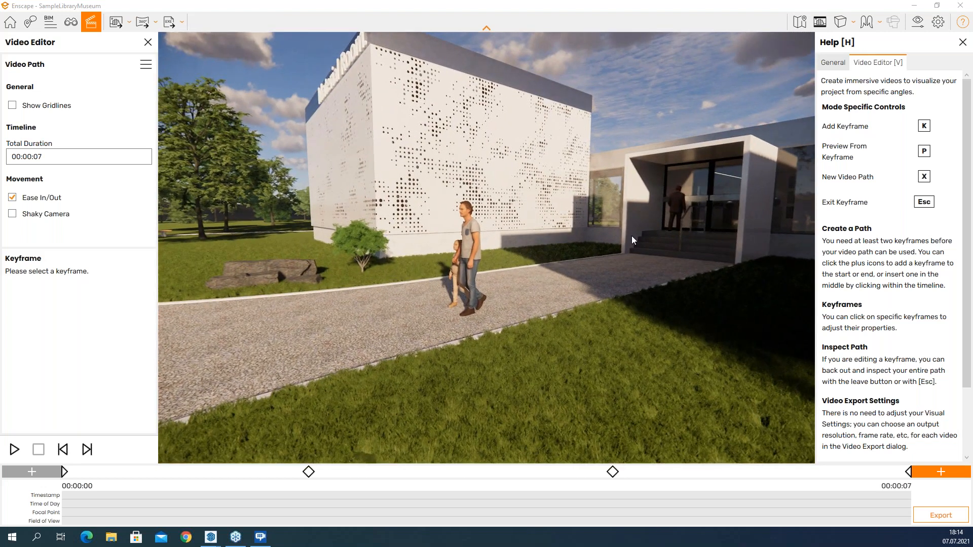
{"action": "key", "text": "k"}
Step: Add another keyframe at the end of the path from the pond corner beside the white perforated building
{"action": "key", "text": "s"}
{"action": "left_click_drag", "start_coordinate": [632, 241], "coordinate": [783, 299]}
{"action": "key", "text": "w"}
{"action": "key", "text": "w"}
{"action": "key", "text": "w"}
{"action": "key", "text": "k"}
Step: Extend the path with a keyframe at the pond's grassy edge, farther from the museum entrance
{"action": "left_click_drag", "start_coordinate": [674, 231], "coordinate": [712, 269]}
{"action": "key", "text": "s"}
{"action": "key", "text": "d"}
{"action": "key", "text": "s"}
{"action": "key", "text": "d"}
{"action": "key", "text": "s"}
{"action": "key", "text": "d"}
{"action": "key", "text": "w"}
{"action": "key", "text": "k"}
Step: Back farther away along the pond bank and add an eighth keyframe to end the path there
{"action": "key", "text": "s"}
{"action": "key", "text": "w"}
{"action": "key", "text": "k"}
Step: Open the fifth keyframe near the museum entrance and preview the video path from it
{"action": "key", "text": "s"}
{"action": "key", "text": "w"}
{"action": "key", "text": "w"}
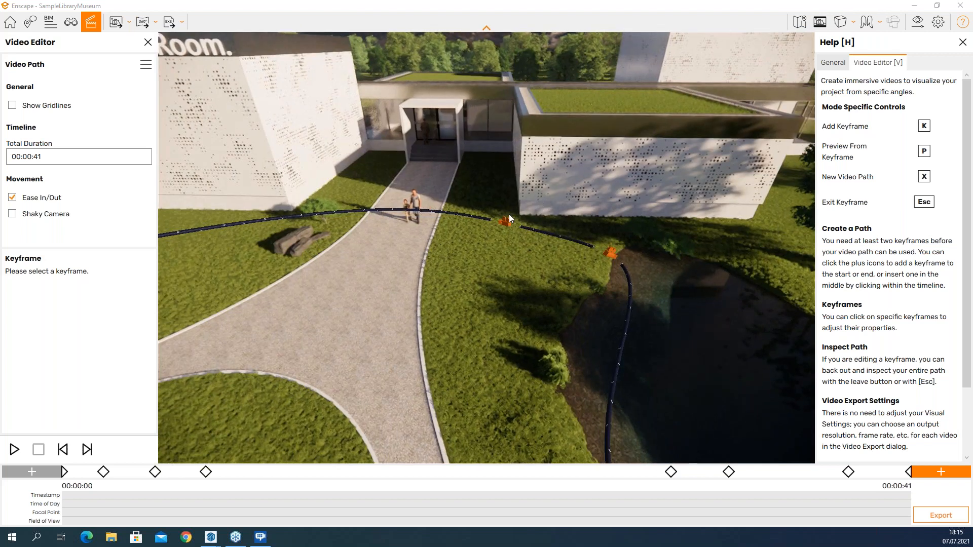
{"action": "left_click", "coordinate": [507, 220]}
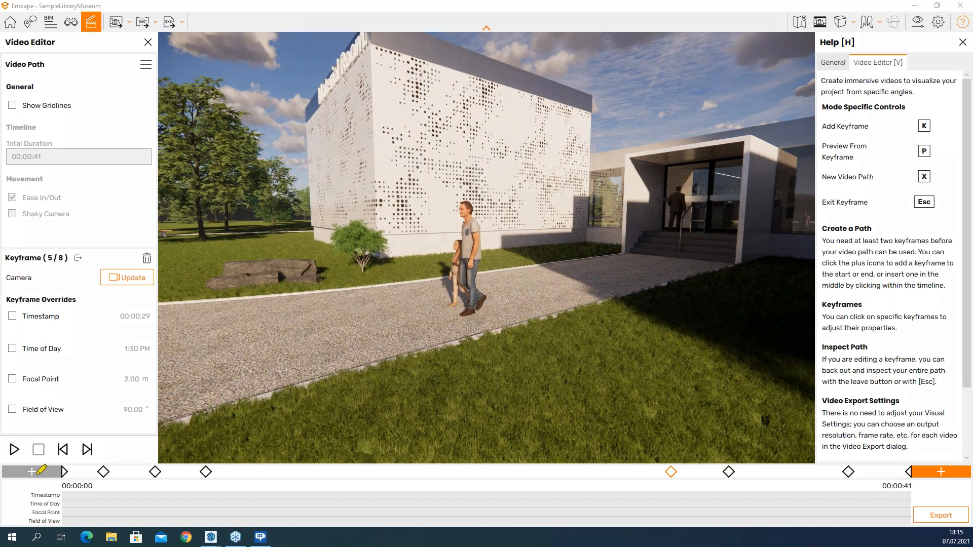
{"action": "mouse_move", "coordinate": [3, 462]}
{"action": "left_mouse_down"}
{"action": "mouse_move", "coordinate": [27, 458]}
{"action": "mouse_move", "coordinate": [14, 422]}
{"action": "mouse_move", "coordinate": [2, 434]}
{"action": "left_mouse_up"}
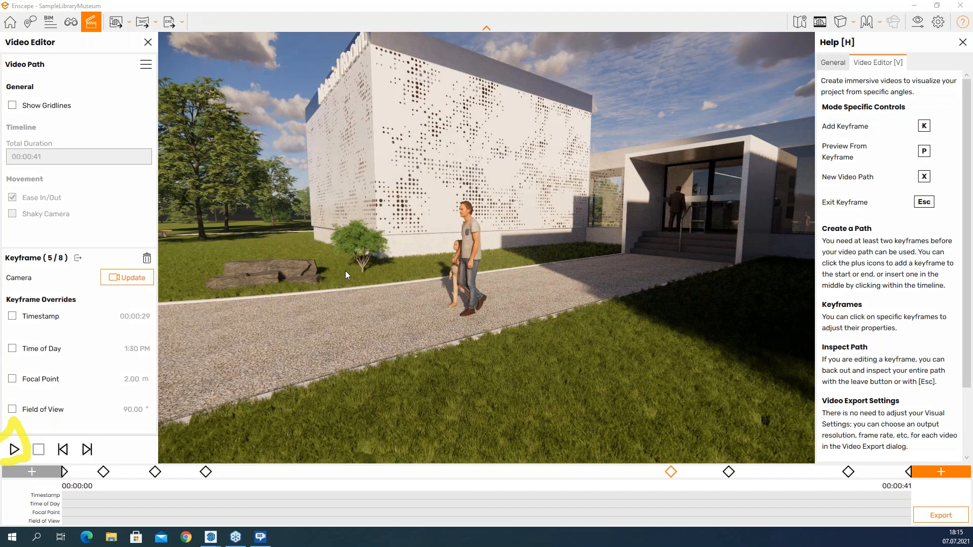
{"action": "key", "text": "p"}
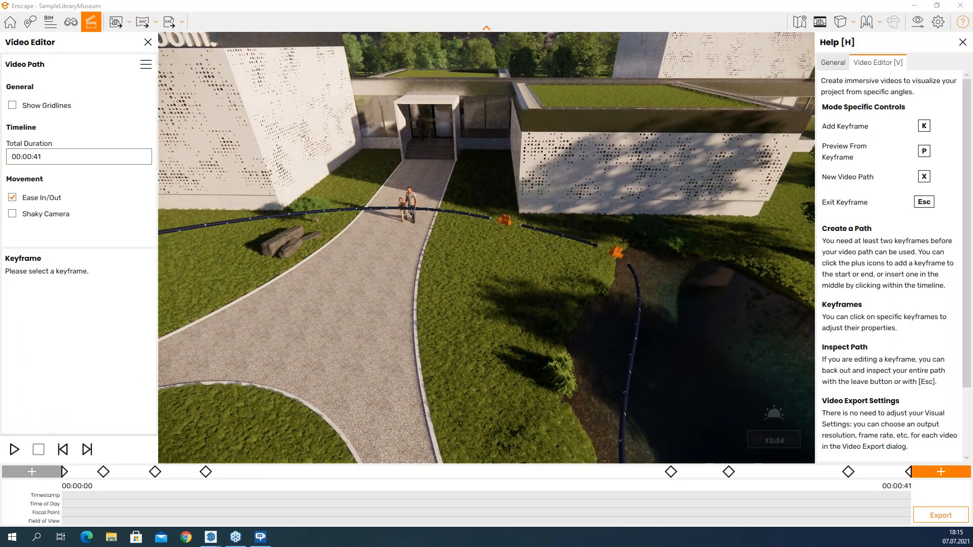
Step: View the new path segments around the pond from farther back and close the help
{"action": "key", "text": "s"}
{"action": "left_click_drag", "start_coordinate": [405, 324], "coordinate": [339, 275]}
{"action": "key", "text": "d"}
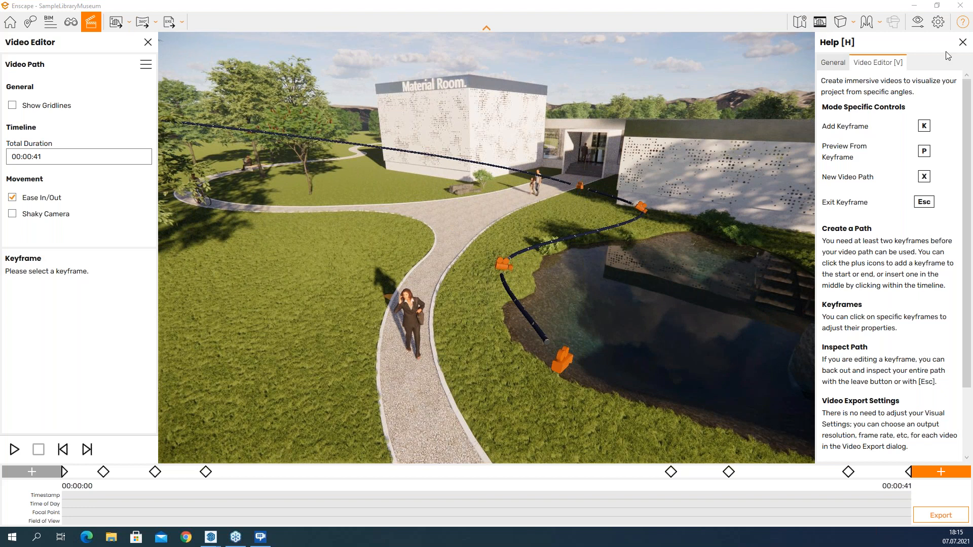
{"action": "left_click", "coordinate": [963, 42]}
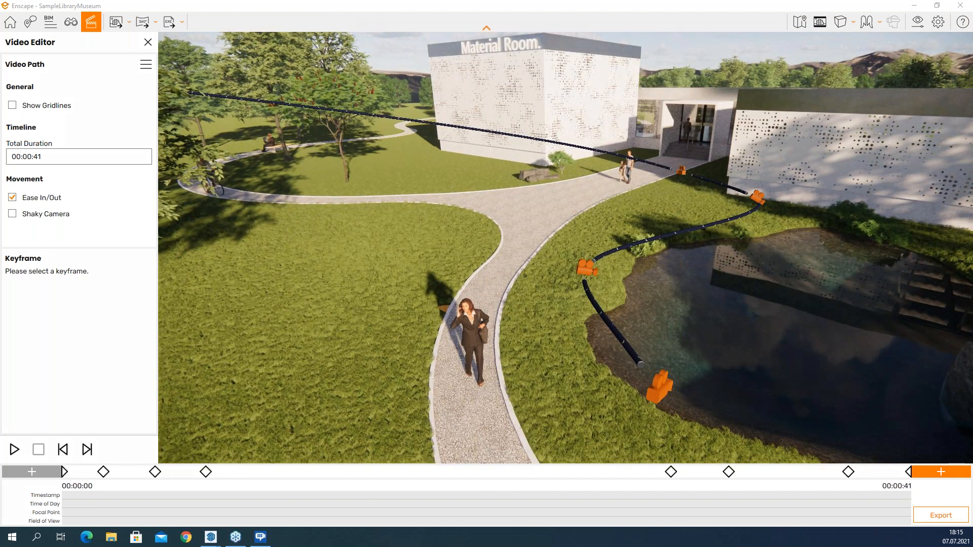
{"action": "mouse_move", "coordinate": [968, 497]}
{"action": "left_mouse_down"}
{"action": "mouse_move", "coordinate": [935, 495]}
{"action": "mouse_move", "coordinate": [899, 517]}
{"action": "left_mouse_up"}
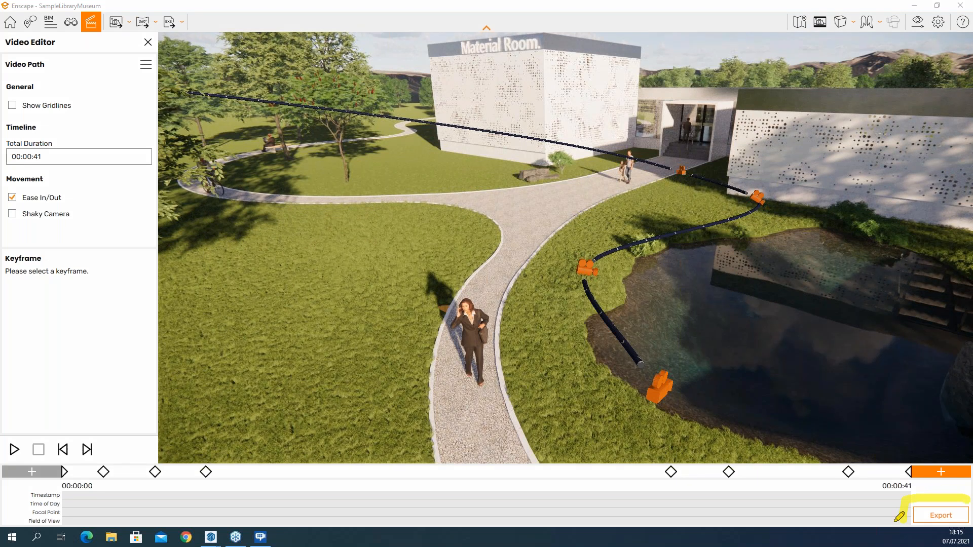
{"action": "mouse_move", "coordinate": [878, 442]}
{"action": "left_mouse_down"}
{"action": "mouse_move", "coordinate": [892, 482]}
{"action": "mouse_move", "coordinate": [883, 475]}
{"action": "mouse_move", "coordinate": [906, 488]}
{"action": "left_mouse_up"}
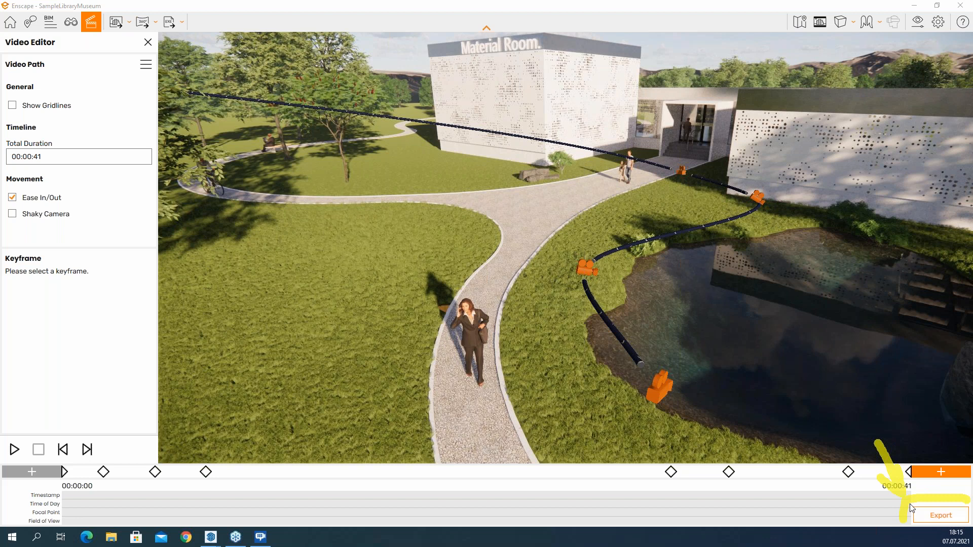
Step: Open the video export settings and choose Full HD resolution, Maximum compression quality and 30 frames per second
{"action": "left_click", "coordinate": [937, 522]}
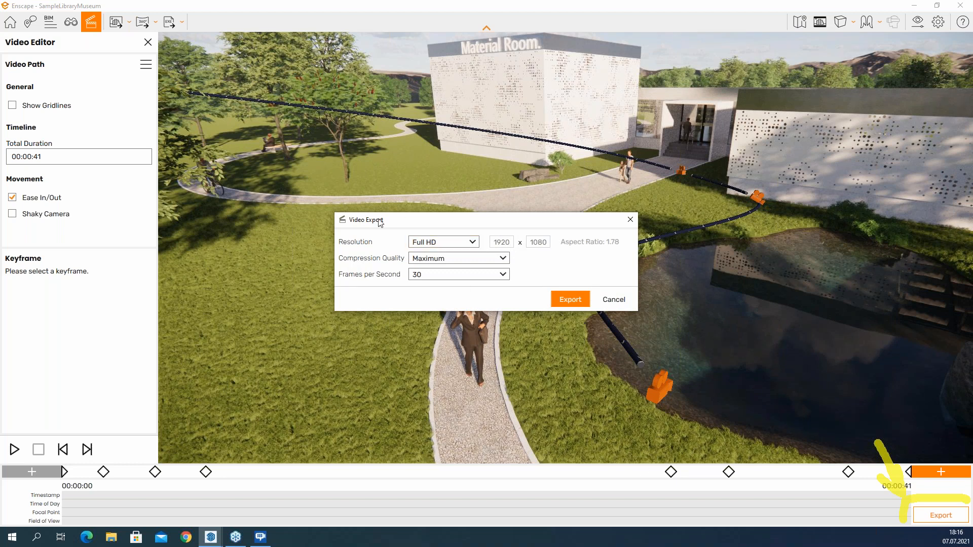
{"action": "left_click_drag", "start_coordinate": [379, 223], "coordinate": [297, 225]}
{"action": "left_click", "coordinate": [388, 245]}
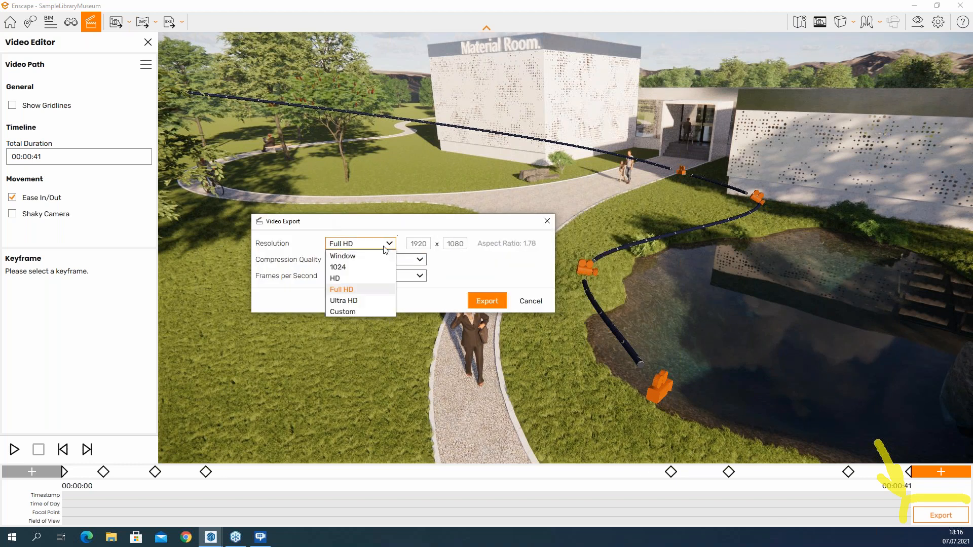
{"action": "left_click", "coordinate": [375, 291]}
{"action": "left_click", "coordinate": [395, 260]}
{"action": "left_click", "coordinate": [375, 306]}
{"action": "left_click", "coordinate": [394, 276]}
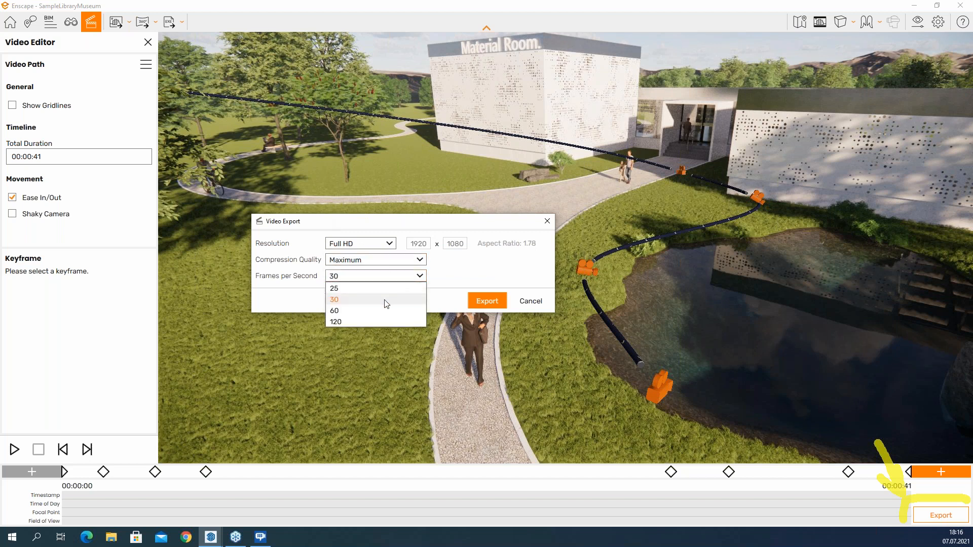
{"action": "left_click", "coordinate": [385, 300]}
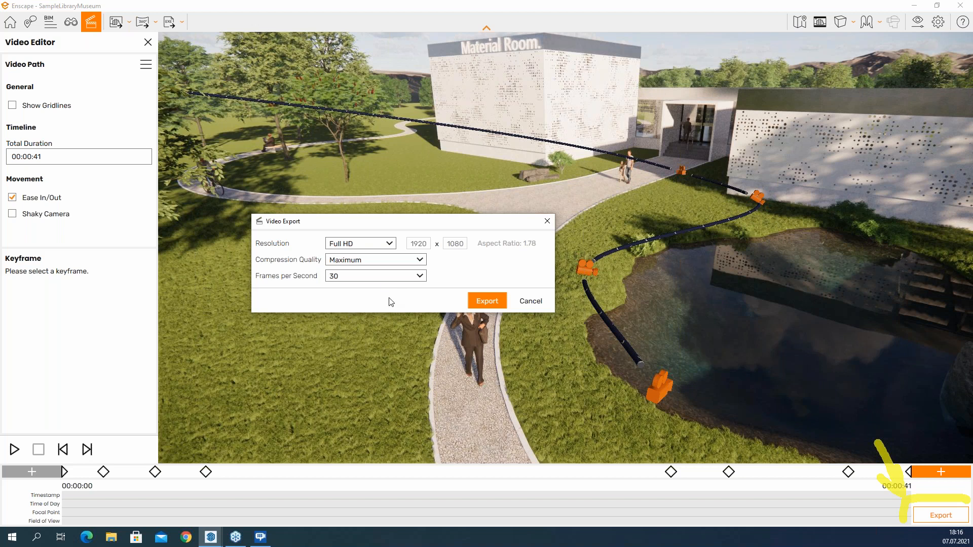
Step: Review the available compression quality levels and keep Maximum
{"action": "left_click", "coordinate": [387, 260]}
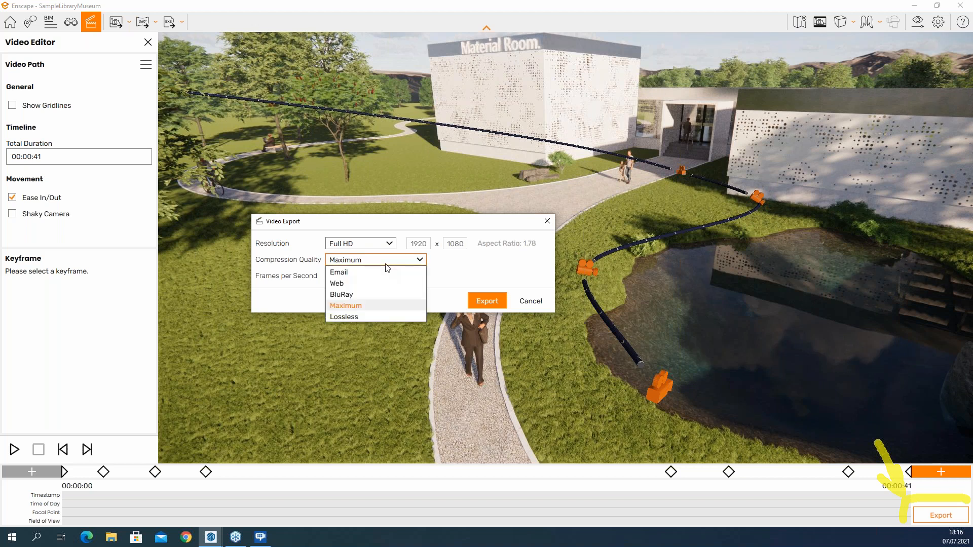
{"action": "left_click", "coordinate": [362, 305]}
{"action": "left_click", "coordinate": [410, 259]}
{"action": "left_click", "coordinate": [410, 258]}
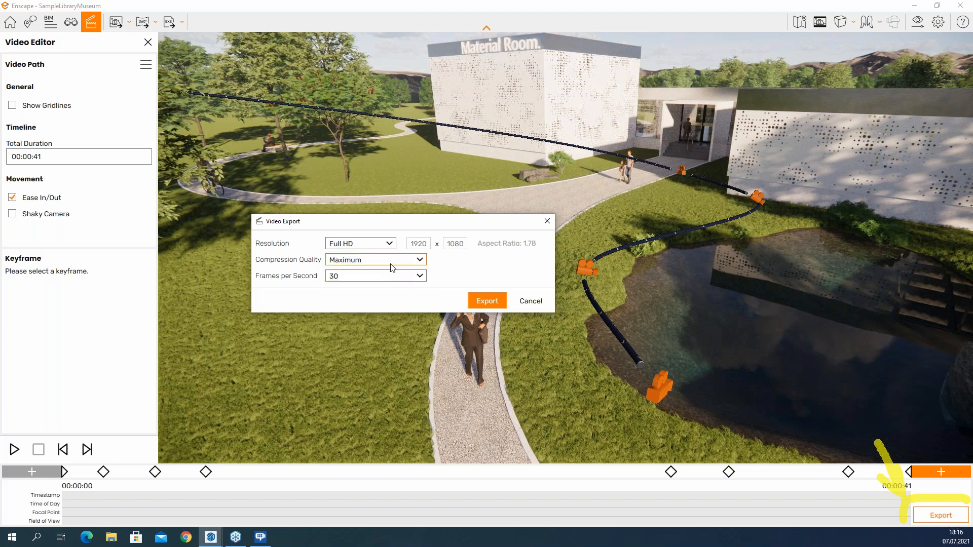
{"action": "left_click", "coordinate": [390, 264]}
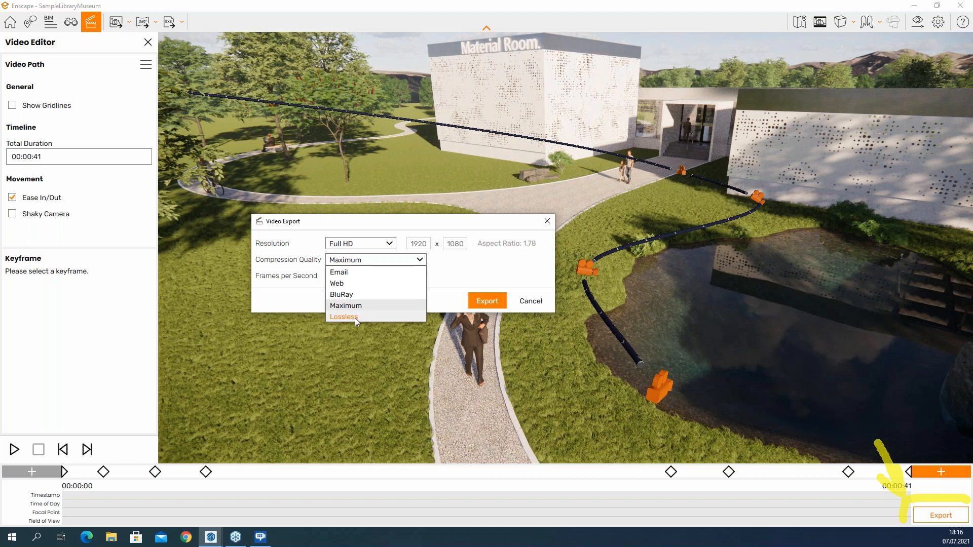
{"action": "left_click", "coordinate": [350, 305]}
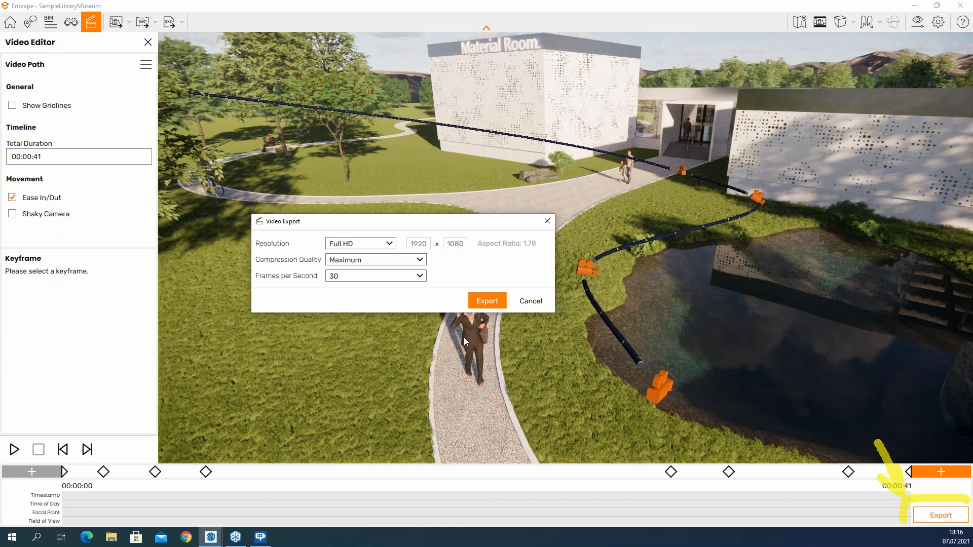
{"action": "left_click", "coordinate": [487, 301]}
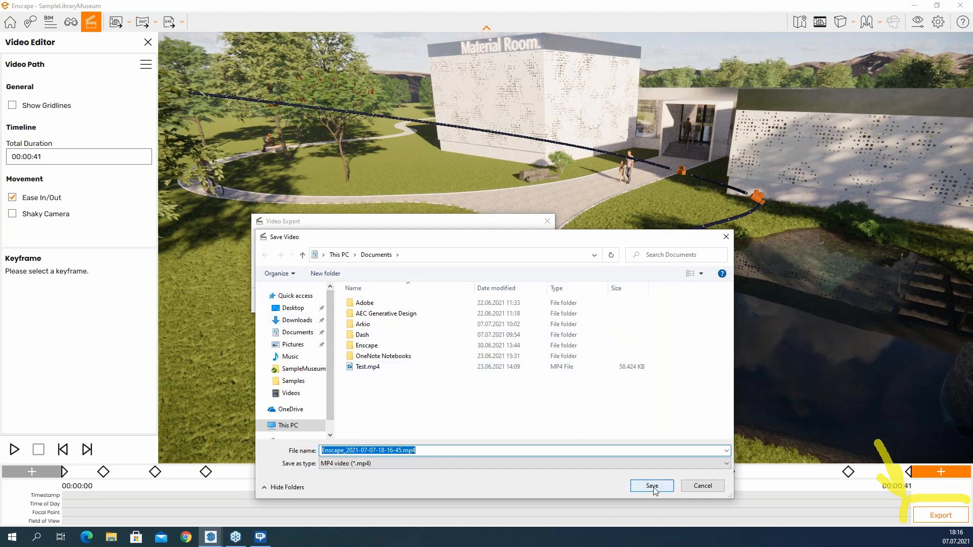
{"action": "left_click", "coordinate": [637, 485]}
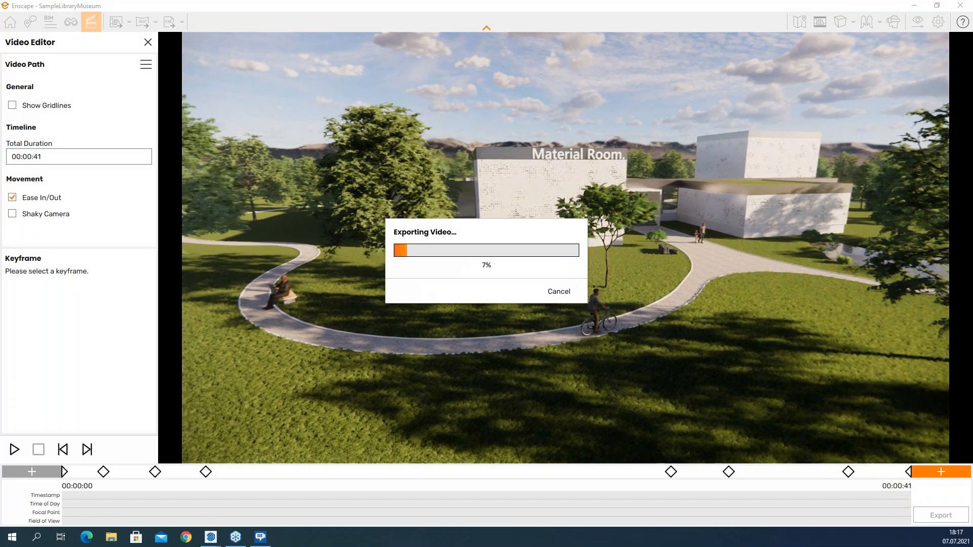
{"action": "mouse_move", "coordinate": [912, 481]}
{"action": "left_mouse_down"}
{"action": "mouse_move", "coordinate": [886, 483]}
{"action": "mouse_move", "coordinate": [882, 499]}
{"action": "mouse_move", "coordinate": [915, 491]}
{"action": "left_mouse_up"}
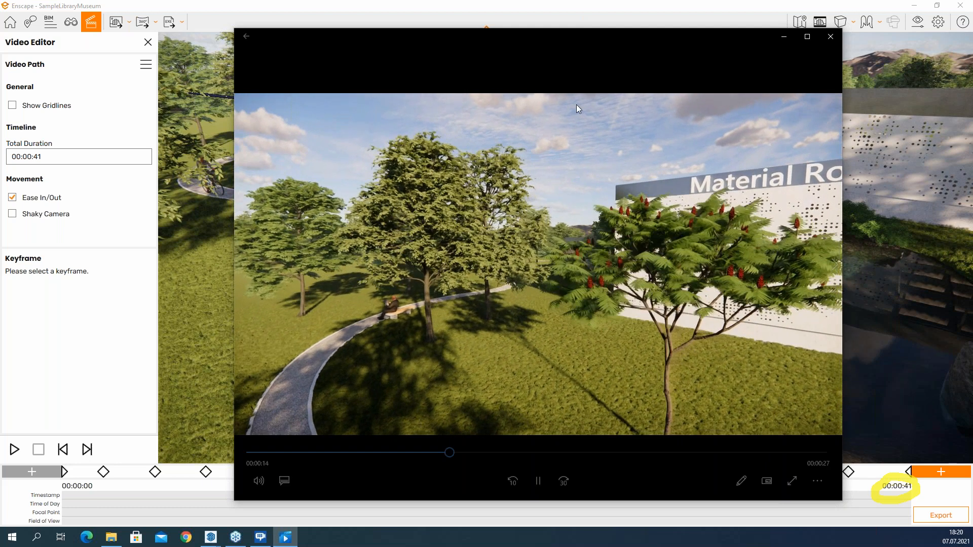
{"action": "left_click", "coordinate": [835, 36]}
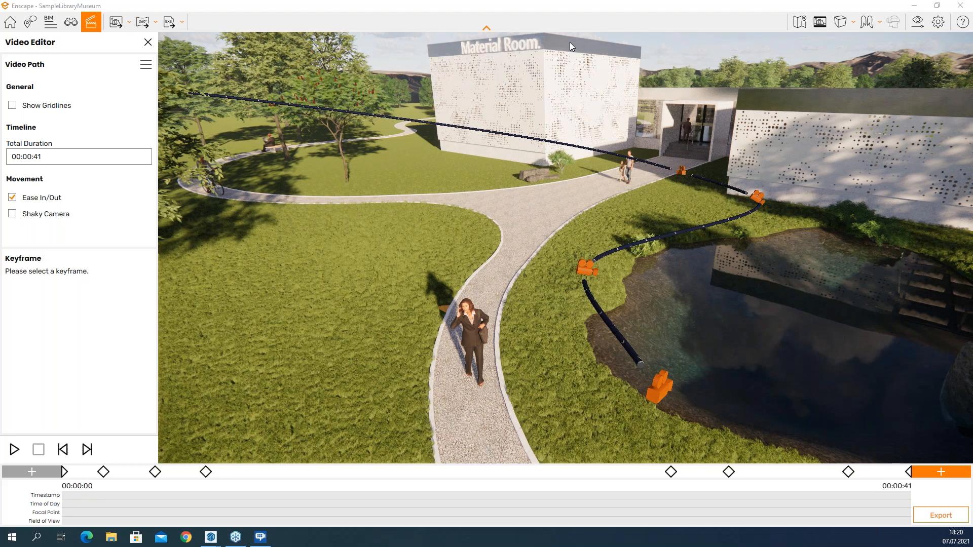
Step: Fly back over the lawn to view the video path around the museum from above
{"action": "key", "text": "a"}
{"action": "left_click_drag", "start_coordinate": [622, 92], "coordinate": [668, 79]}
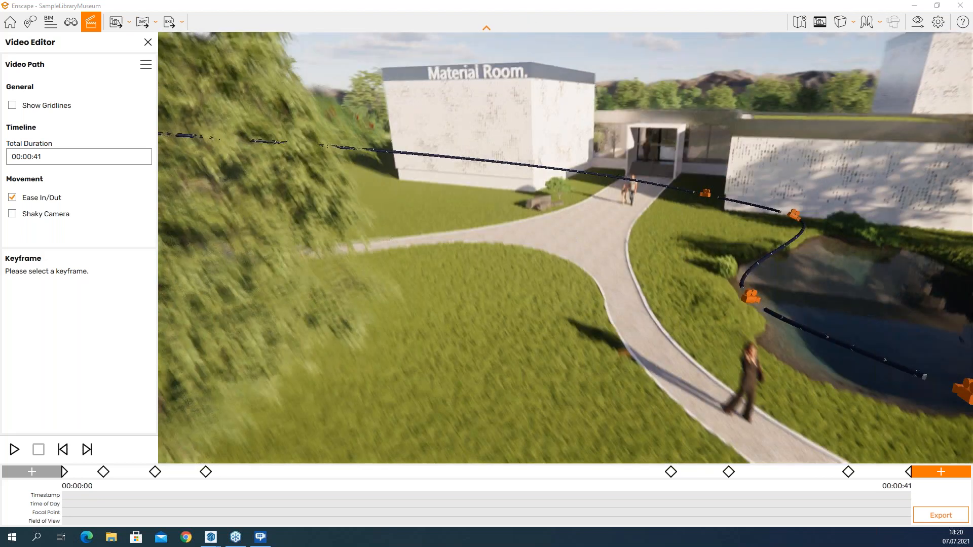
{"action": "key", "text": "a"}
{"action": "key", "text": "s"}
{"action": "key", "text": "a"}
{"action": "key", "text": "w"}
{"action": "left_click_drag", "start_coordinate": [669, 79], "coordinate": [713, 87]}
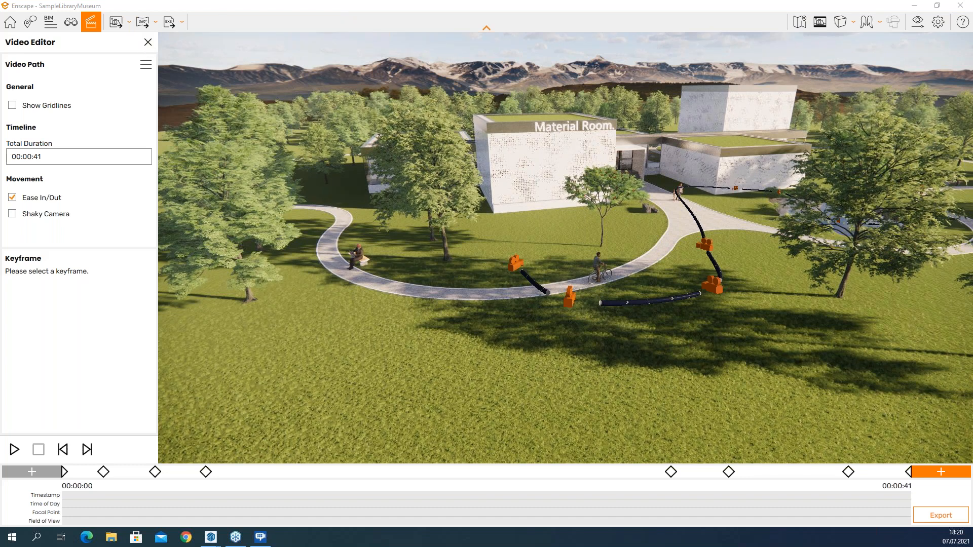
Step: Save the current video path to the file Enscape_VideoPath.xml in the Documents folder
{"action": "mouse_move", "coordinate": [132, 36]}
{"action": "left_mouse_down"}
{"action": "mouse_move", "coordinate": [166, 48]}
{"action": "mouse_move", "coordinate": [134, 38]}
{"action": "left_mouse_up"}
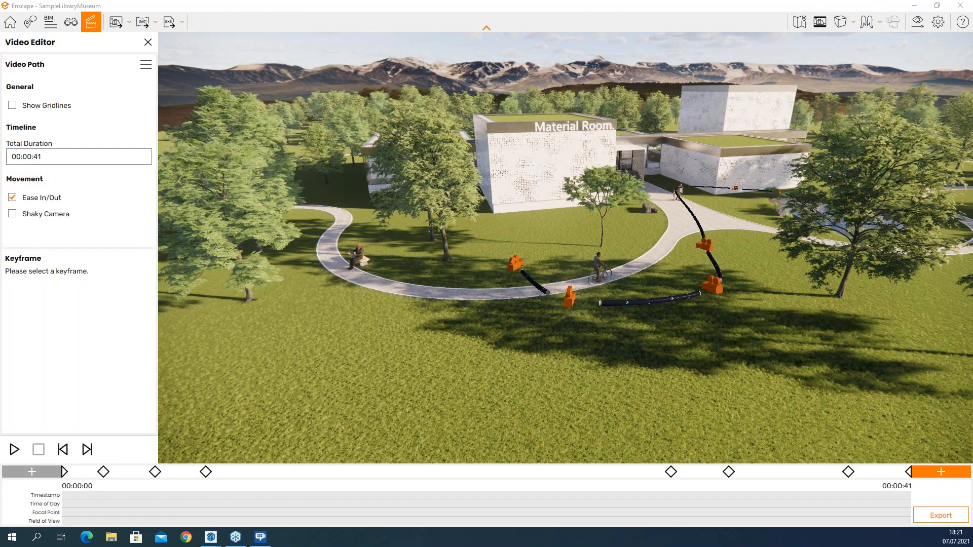
{"action": "mouse_move", "coordinate": [142, 48]}
{"action": "left_mouse_down"}
{"action": "mouse_move", "coordinate": [130, 71]}
{"action": "mouse_move", "coordinate": [188, 84]}
{"action": "mouse_move", "coordinate": [172, 50]}
{"action": "mouse_move", "coordinate": [152, 48]}
{"action": "left_mouse_up"}
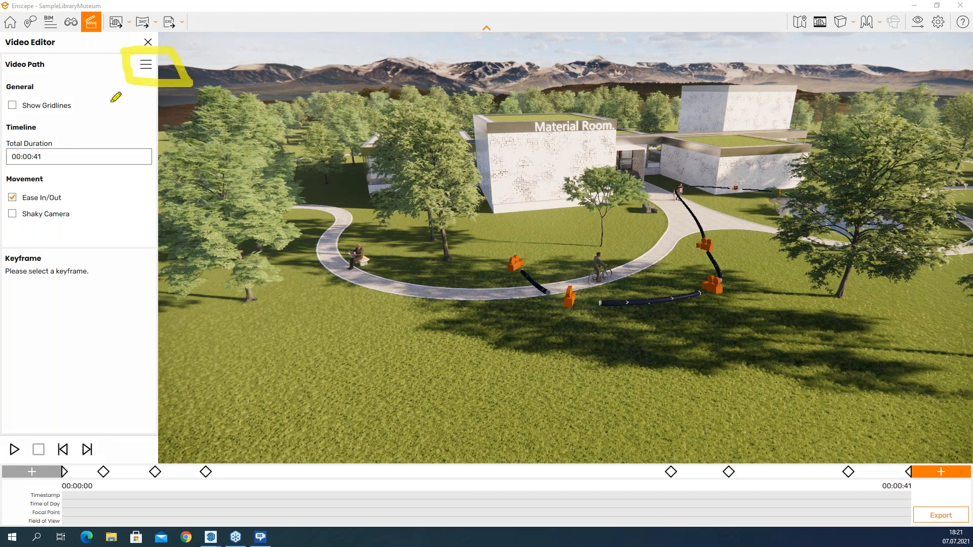
{"action": "left_click", "coordinate": [146, 66]}
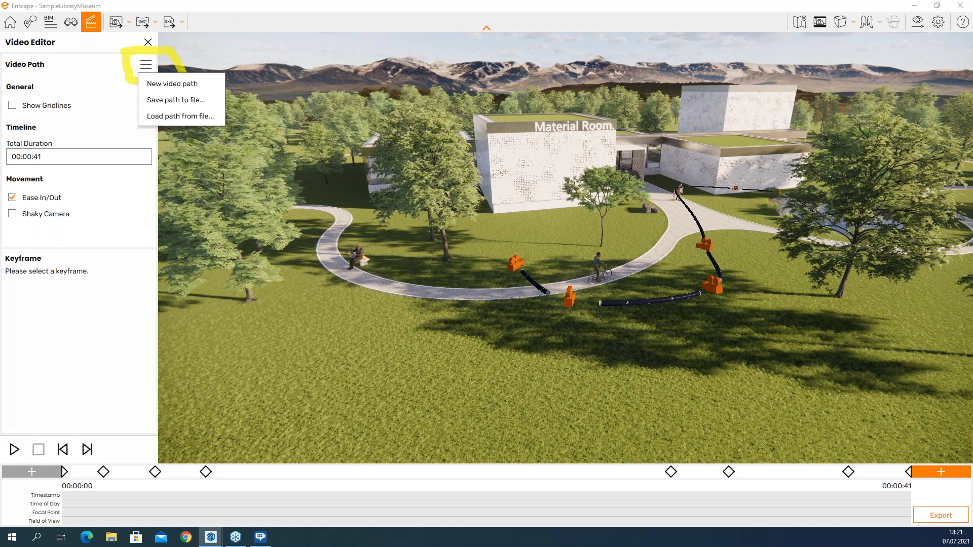
{"action": "left_click", "coordinate": [175, 100]}
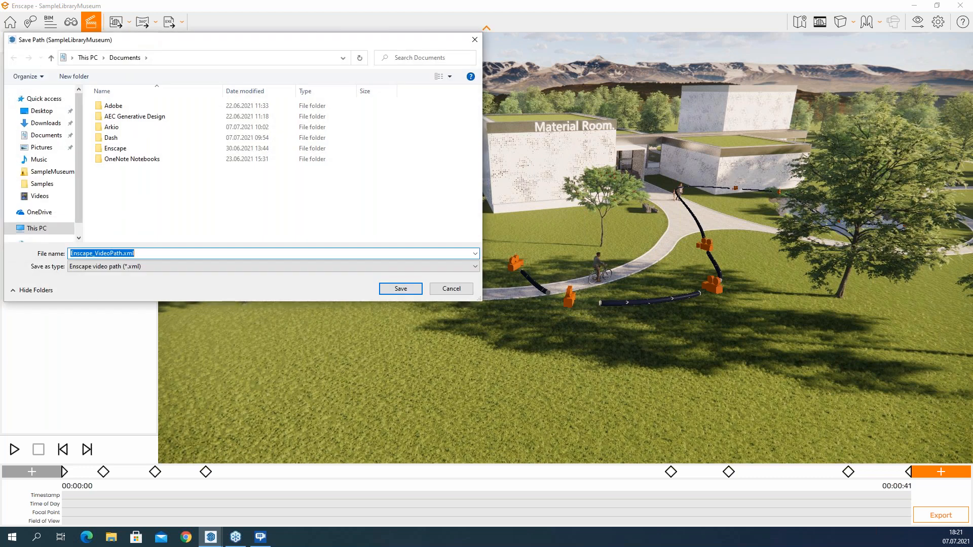
{"action": "left_click_drag", "start_coordinate": [125, 51], "coordinate": [190, 82]}
{"action": "mouse_move", "coordinate": [534, 273]}
{"action": "left_mouse_down"}
{"action": "mouse_move", "coordinate": [660, 291]}
{"action": "mouse_move", "coordinate": [770, 186]}
{"action": "mouse_move", "coordinate": [789, 190]}
{"action": "left_mouse_up"}
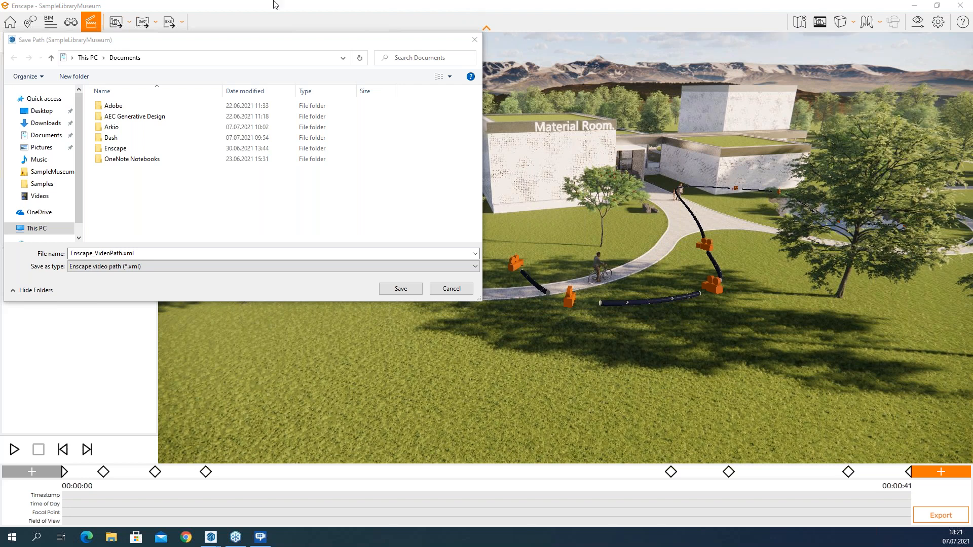
{"action": "left_click", "coordinate": [410, 287]}
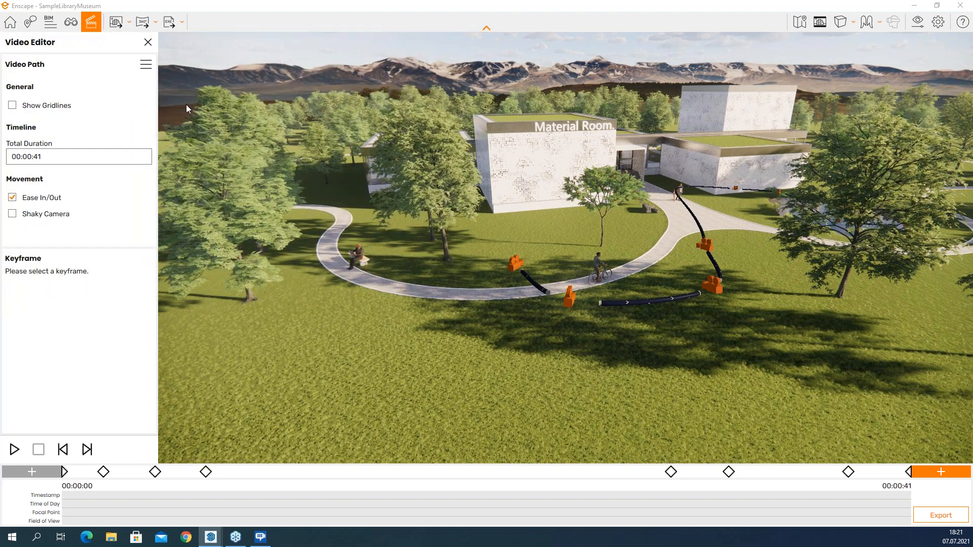
Step: Start a new video path, confirming deletion of the current one, and check the path file options
{"action": "left_click", "coordinate": [146, 65]}
{"action": "left_click", "coordinate": [167, 80]}
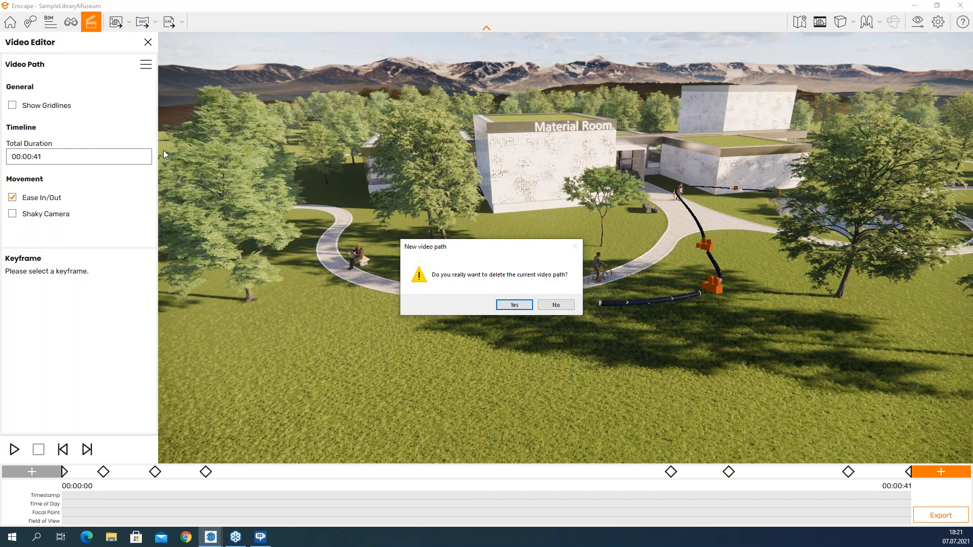
{"action": "left_click", "coordinate": [513, 305]}
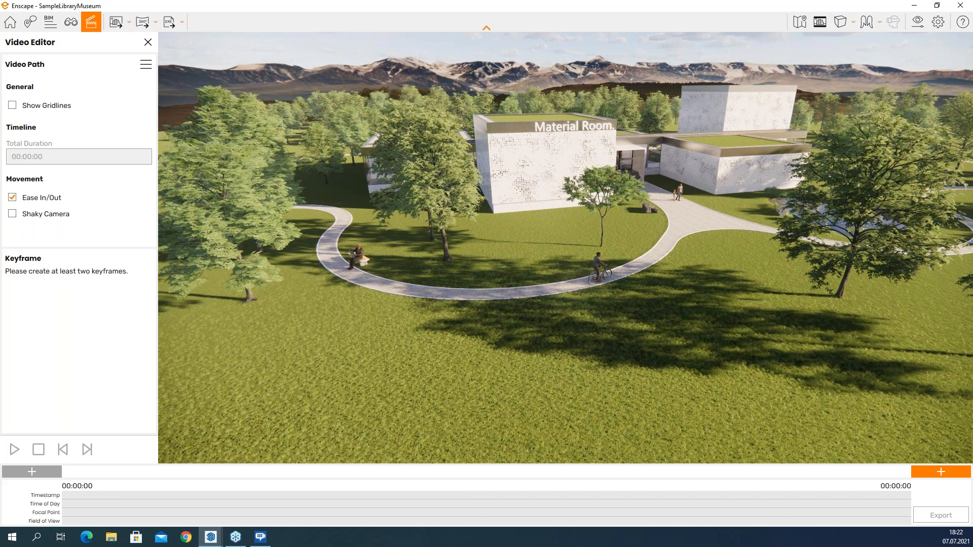
{"action": "key", "text": "w"}
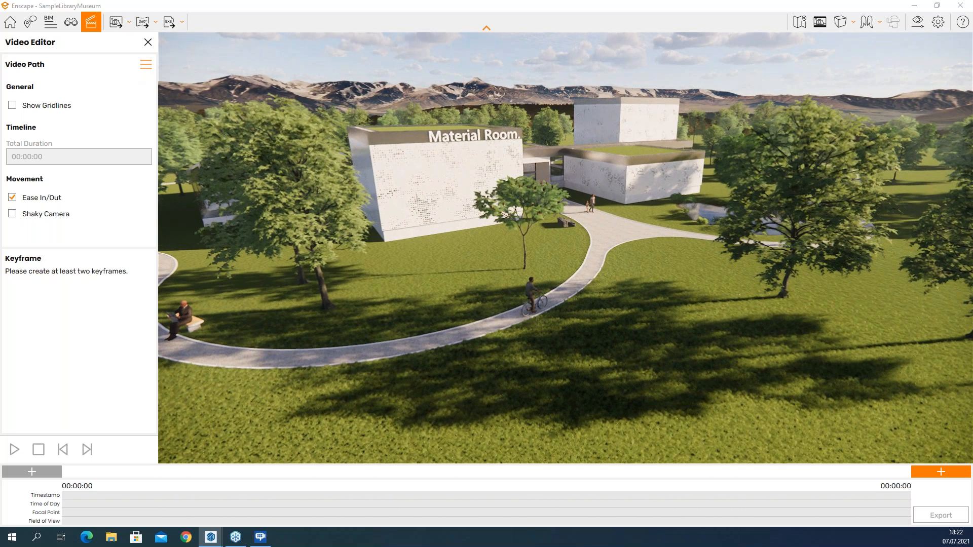
{"action": "left_click", "coordinate": [145, 68]}
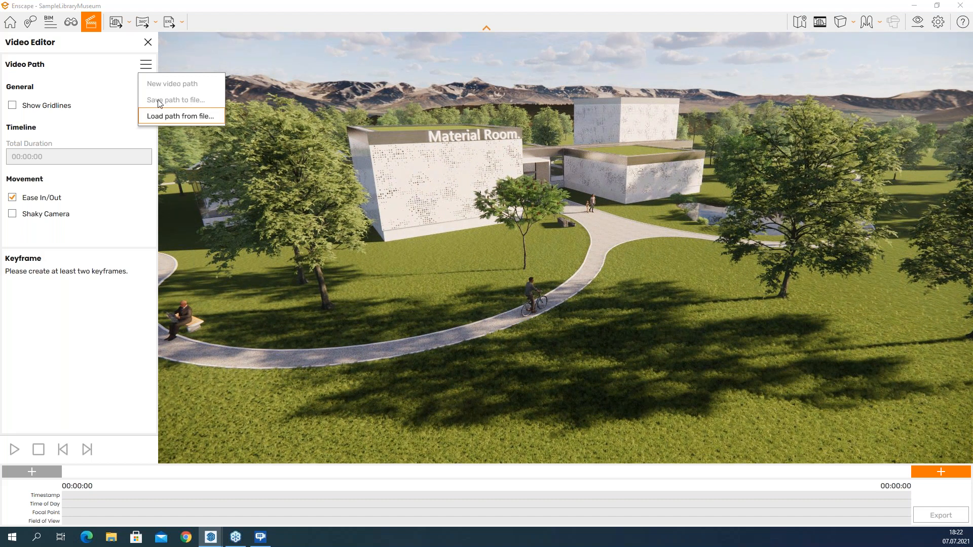
{"action": "left_click", "coordinate": [99, 70]}
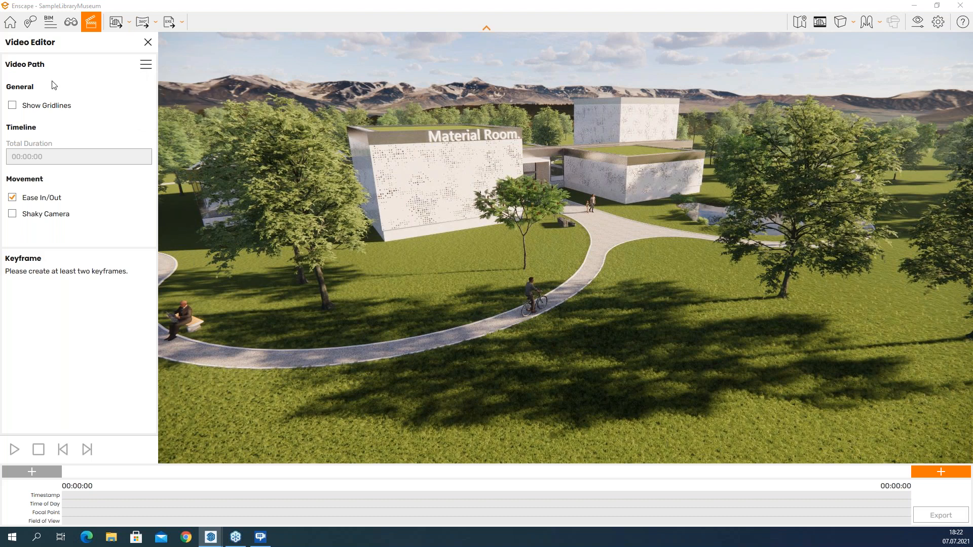
Step: Show the gridlines and add a first keyframe in front of the museum entrance, framing the walkway and both facades
{"action": "left_click", "coordinate": [13, 107]}
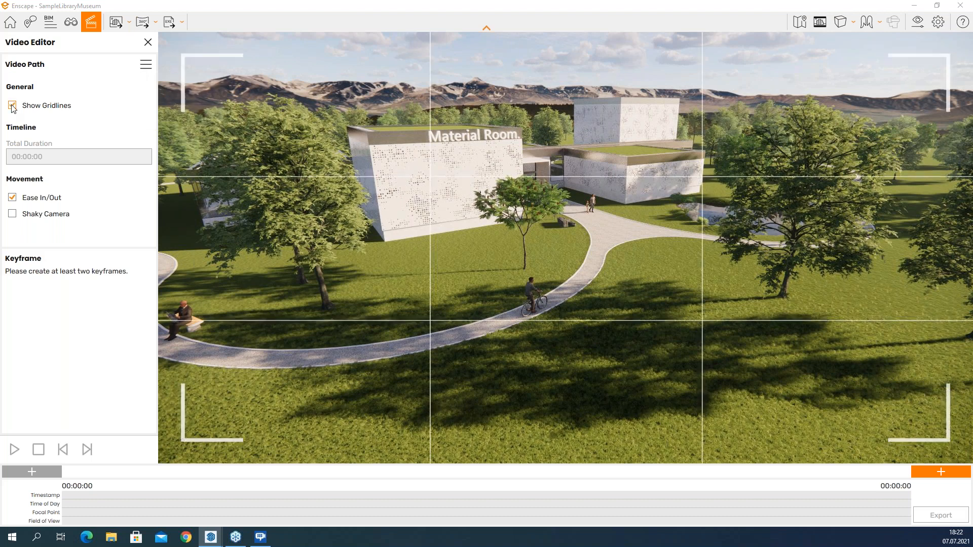
{"action": "right_click_drag", "start_coordinate": [460, 252], "coordinate": [468, 190]}
{"action": "key", "text": "w"}
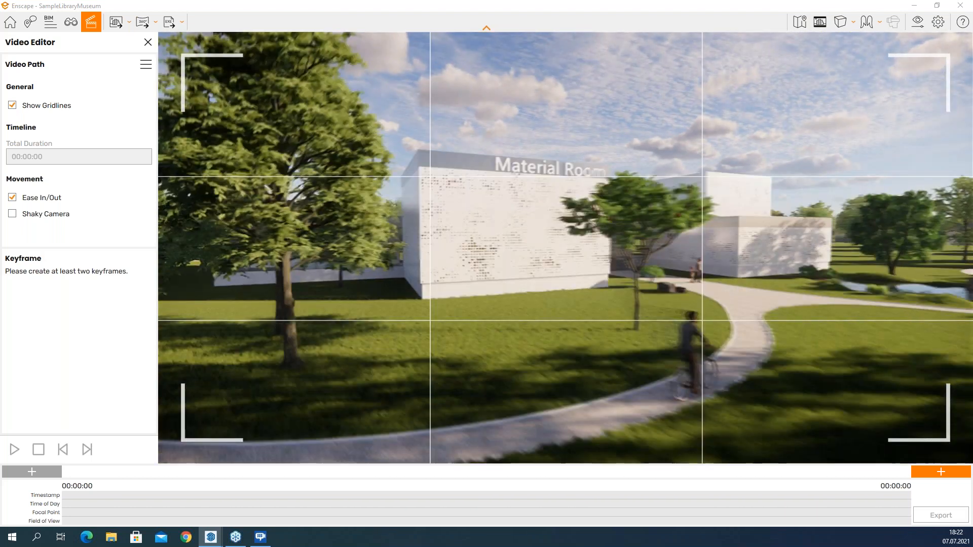
{"action": "key", "text": "w"}
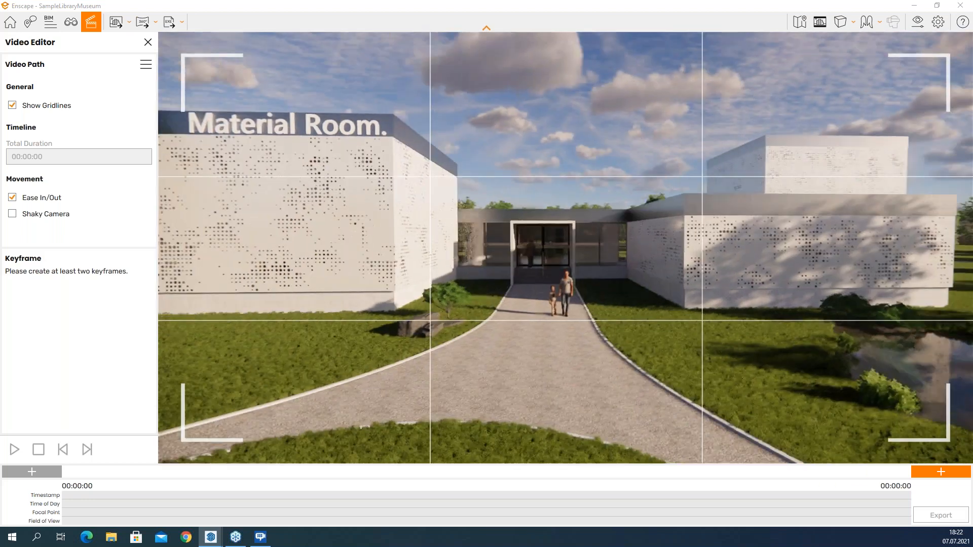
{"action": "key", "text": "d"}
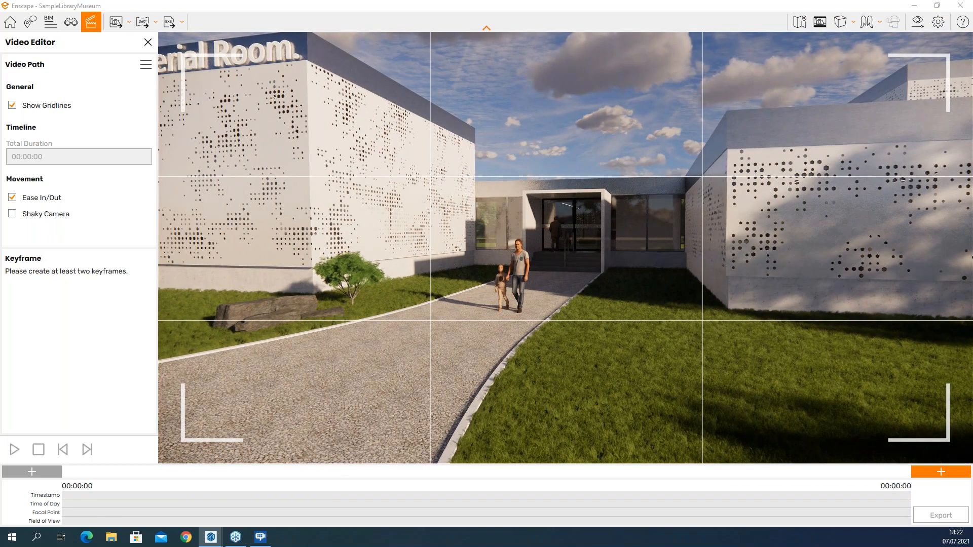
{"action": "key", "text": "ctrl+k"}
Step: Add a second keyframe beside the Material Room wall, looking past the rocks toward the entrance, and view the new path segment
{"action": "key", "text": "s"}
{"action": "key", "text": "a"}
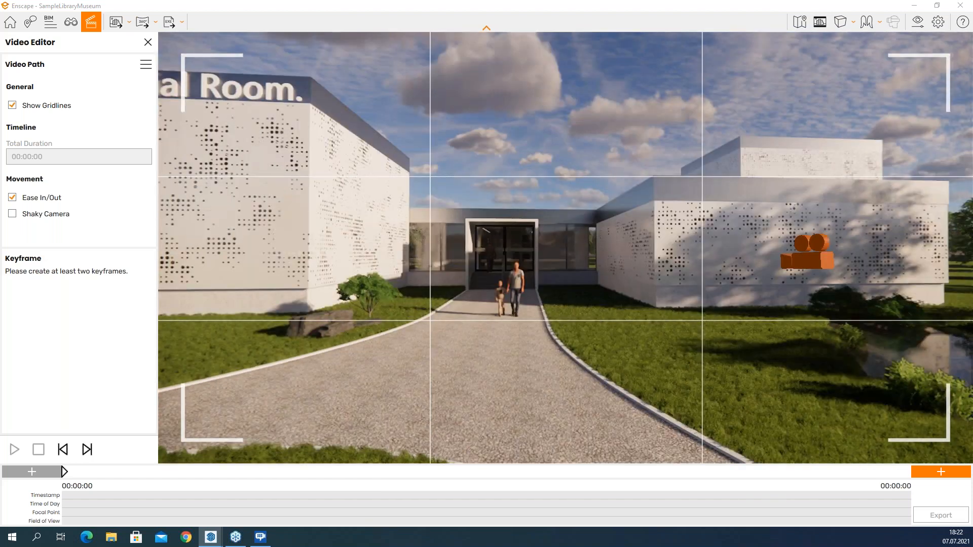
{"action": "key", "text": "a"}
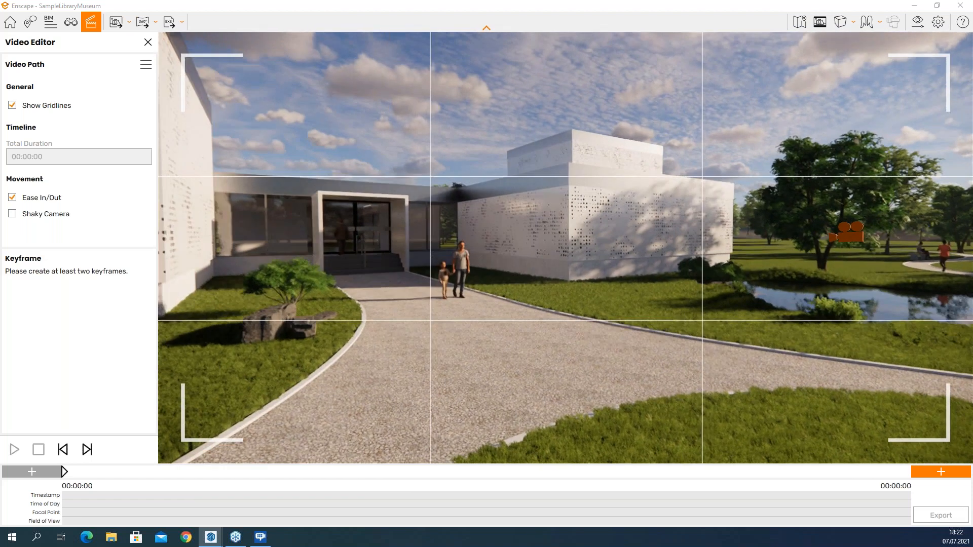
{"action": "key", "text": "a"}
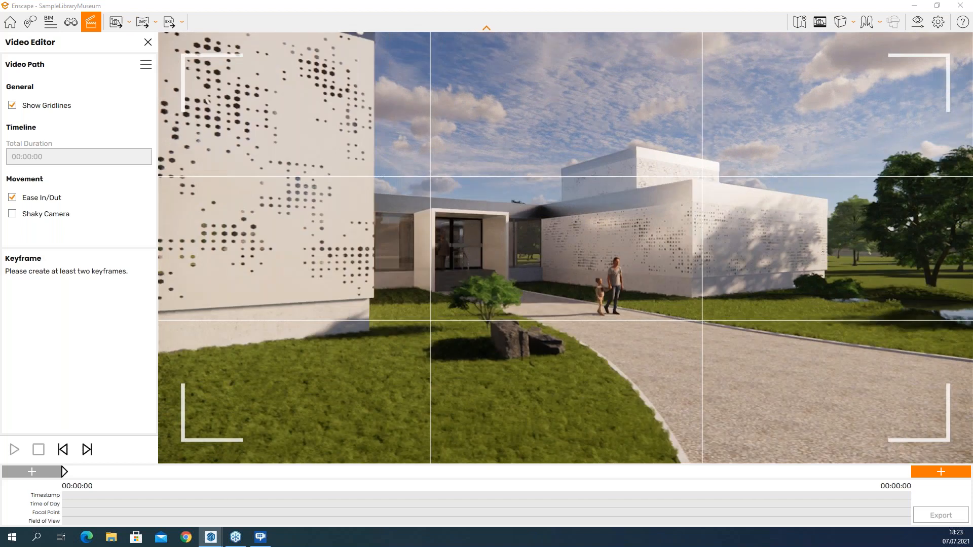
{"action": "key", "text": "w"}
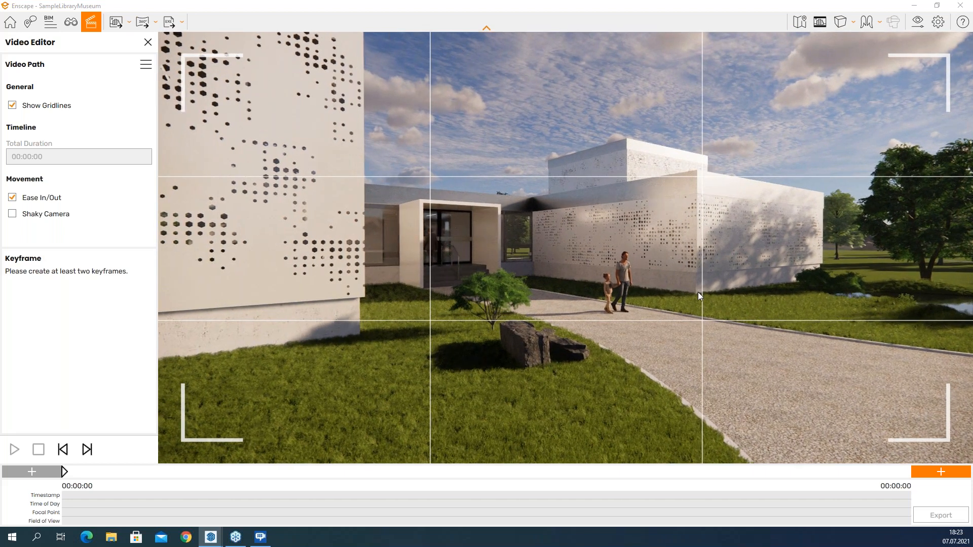
{"action": "key", "text": "k"}
{"action": "key", "text": "s"}
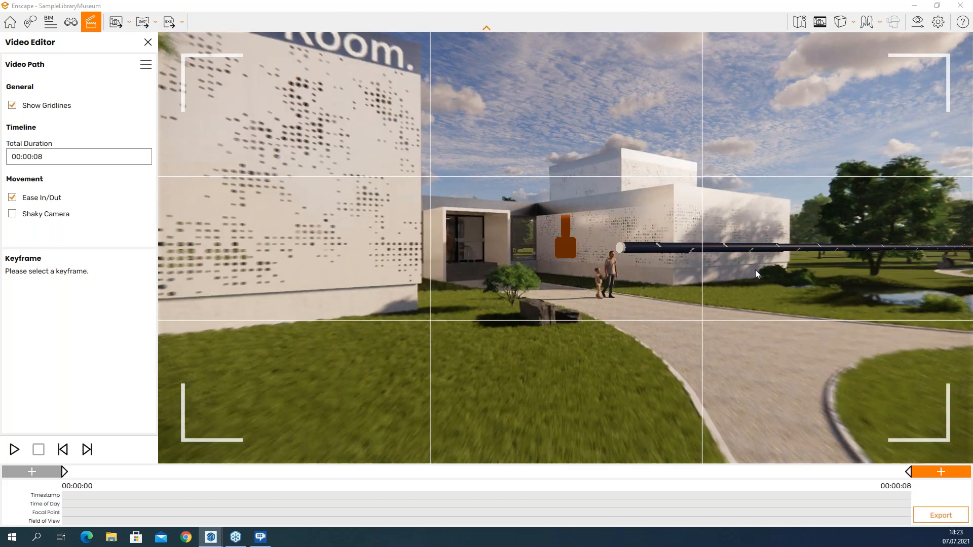
{"action": "key", "text": "w"}
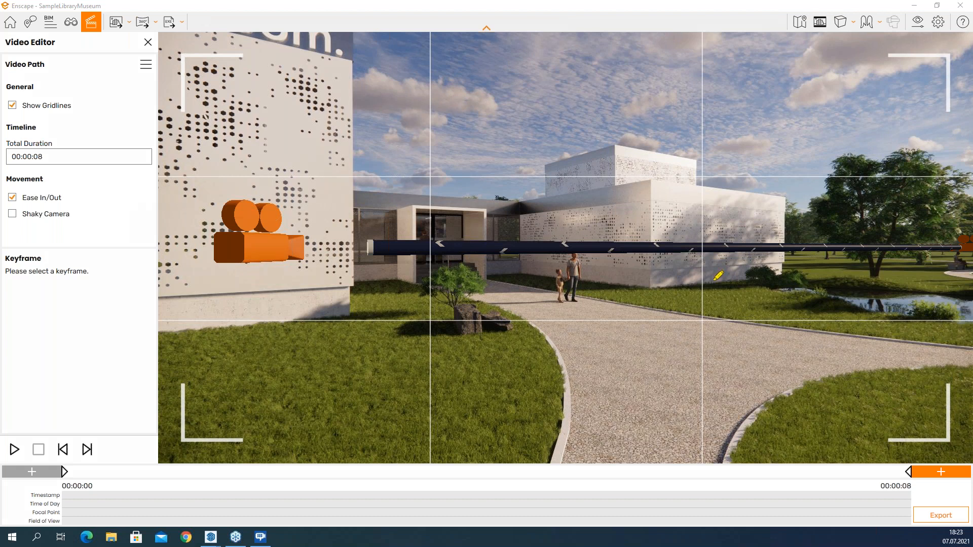
Step: Circle the four gridline intersections in the view with the yellow marker and clear the drawn marks
{"action": "mouse_move", "coordinate": [700, 149]}
{"action": "left_mouse_down"}
{"action": "mouse_move", "coordinate": [687, 184]}
{"action": "mouse_move", "coordinate": [718, 158]}
{"action": "mouse_move", "coordinate": [691, 152]}
{"action": "left_mouse_up"}
{"action": "mouse_move", "coordinate": [696, 296]}
{"action": "left_mouse_down"}
{"action": "mouse_move", "coordinate": [687, 300]}
{"action": "mouse_move", "coordinate": [716, 333]}
{"action": "mouse_move", "coordinate": [690, 292]}
{"action": "left_mouse_up"}
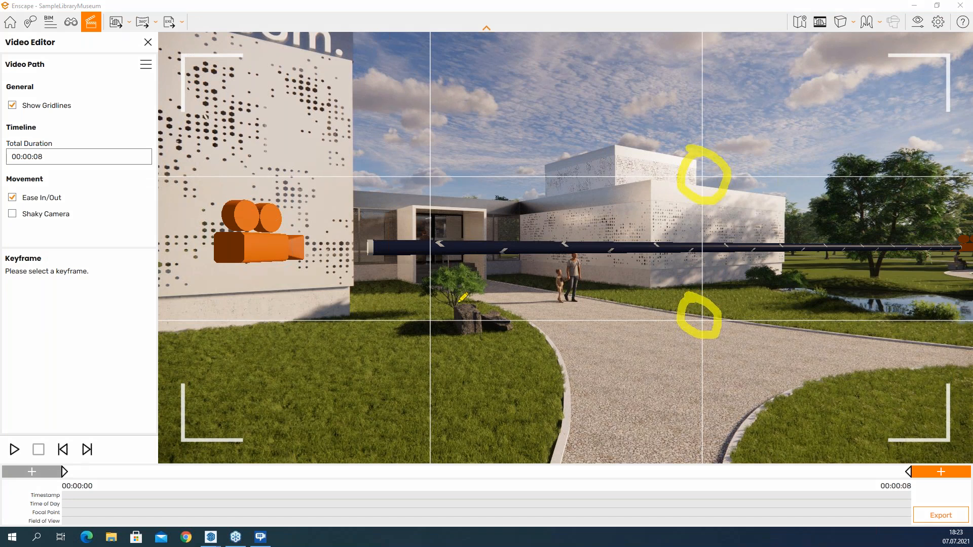
{"action": "left_click_drag", "start_coordinate": [433, 294], "coordinate": [435, 300]}
{"action": "mouse_move", "coordinate": [441, 156]}
{"action": "left_mouse_down"}
{"action": "mouse_move", "coordinate": [421, 195]}
{"action": "mouse_move", "coordinate": [424, 155]}
{"action": "left_mouse_up"}
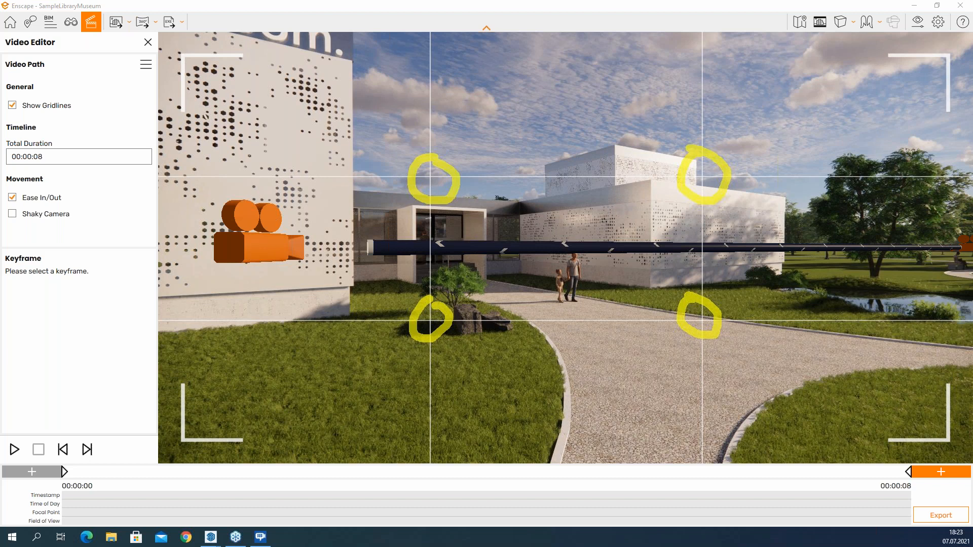
{"action": "key", "text": "Escape"}
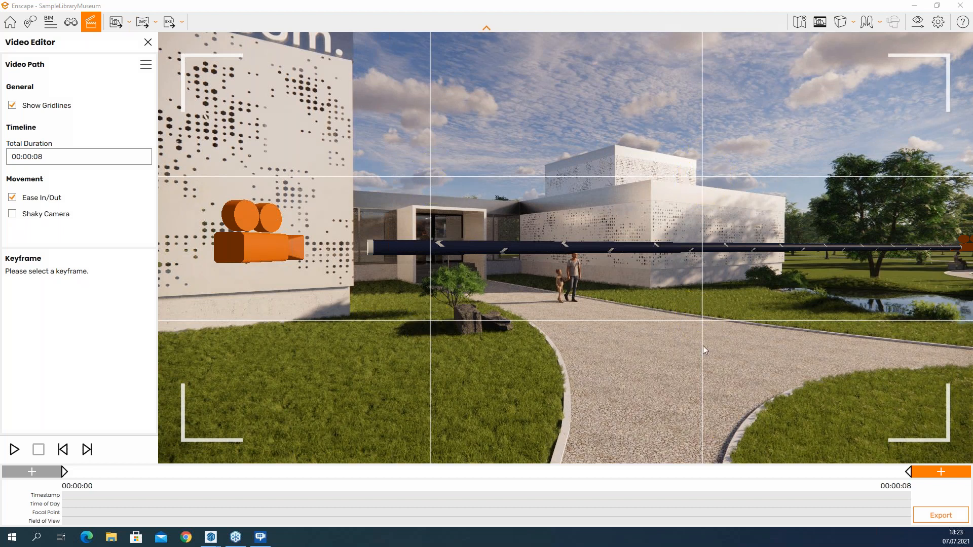
Step: Start a new video path, confirming deletion of the current one
{"action": "left_click_drag", "start_coordinate": [565, 248], "coordinate": [610, 269]}
{"action": "key", "text": "a"}
{"action": "key", "text": "w"}
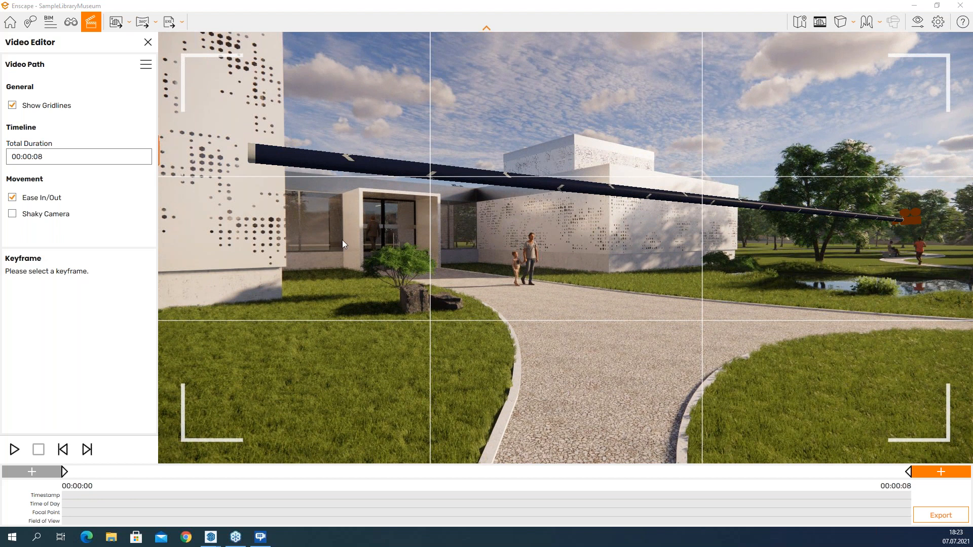
{"action": "left_click", "coordinate": [147, 65]}
{"action": "left_click", "coordinate": [167, 84]}
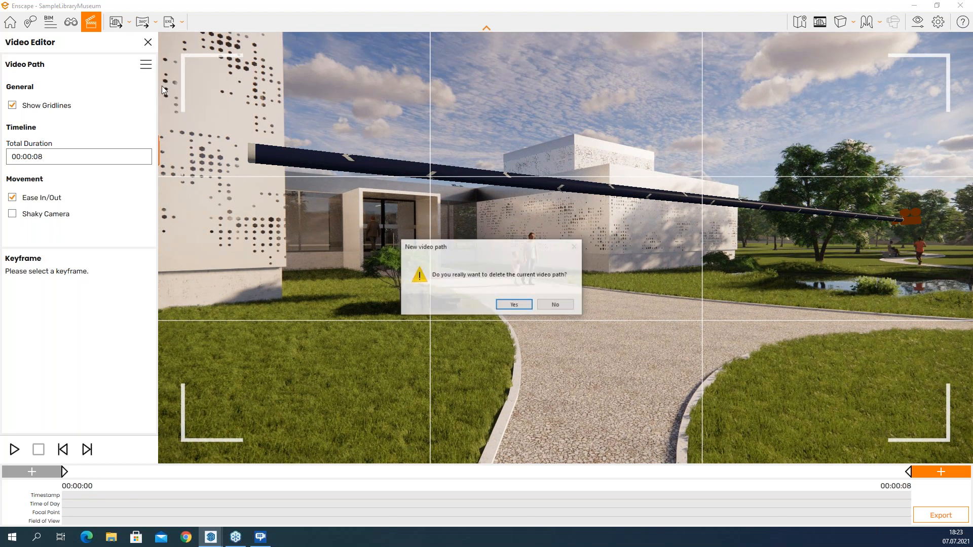
{"action": "left_click", "coordinate": [512, 305]}
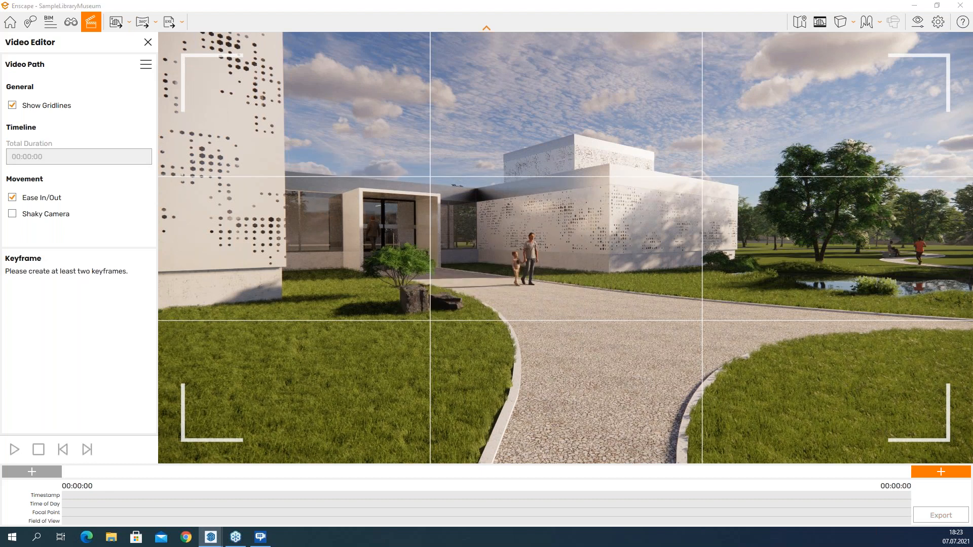
Step: Add a first keyframe close to the rocks, aligning rocks and shrub with one vertical gridline and the walking pair with the other
{"action": "key", "text": "w"}
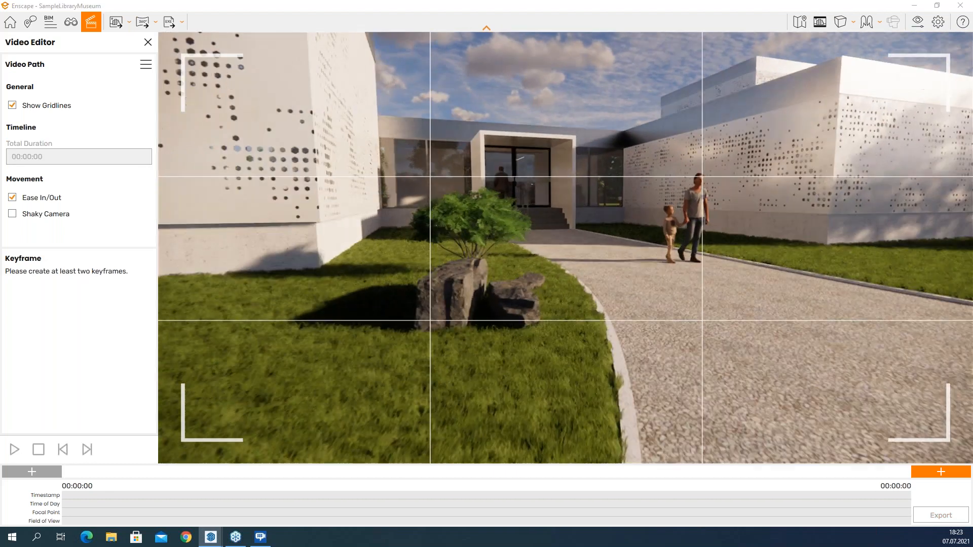
{"action": "key", "text": "w"}
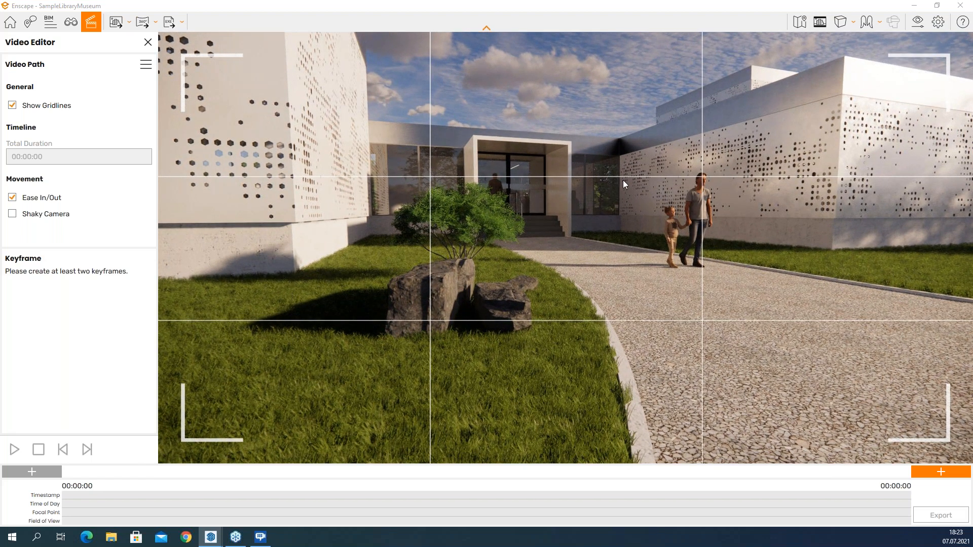
{"action": "key", "text": "w"}
{"action": "key", "text": "w"}
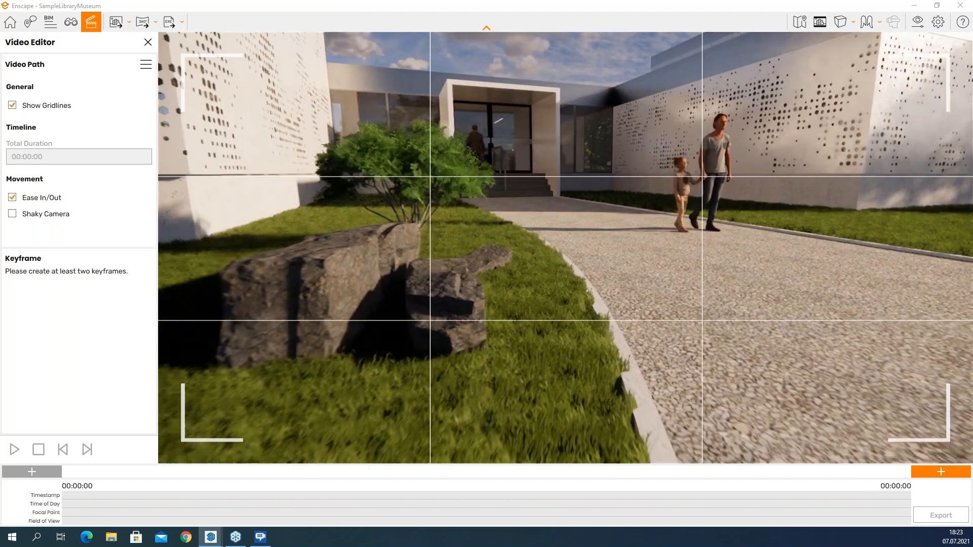
{"action": "key", "text": "w"}
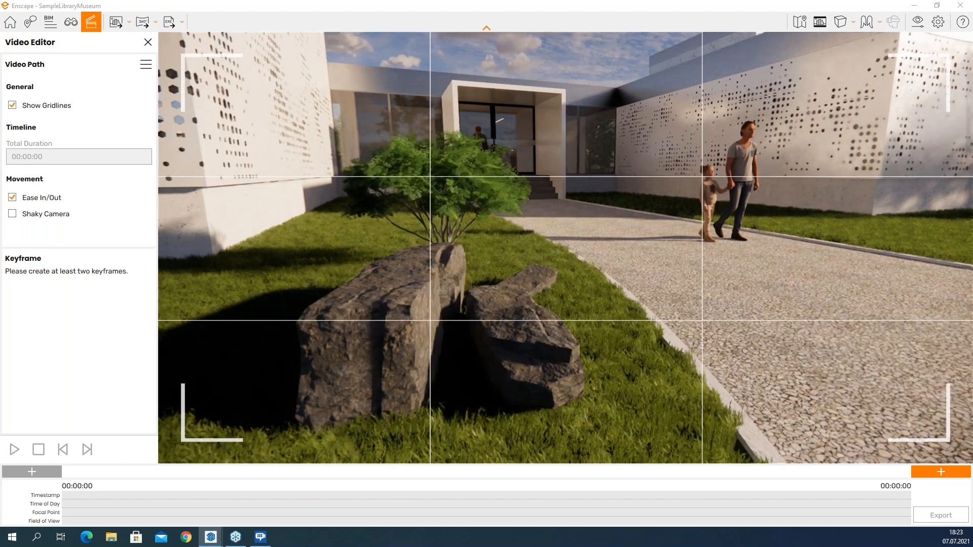
{"action": "key", "text": "w"}
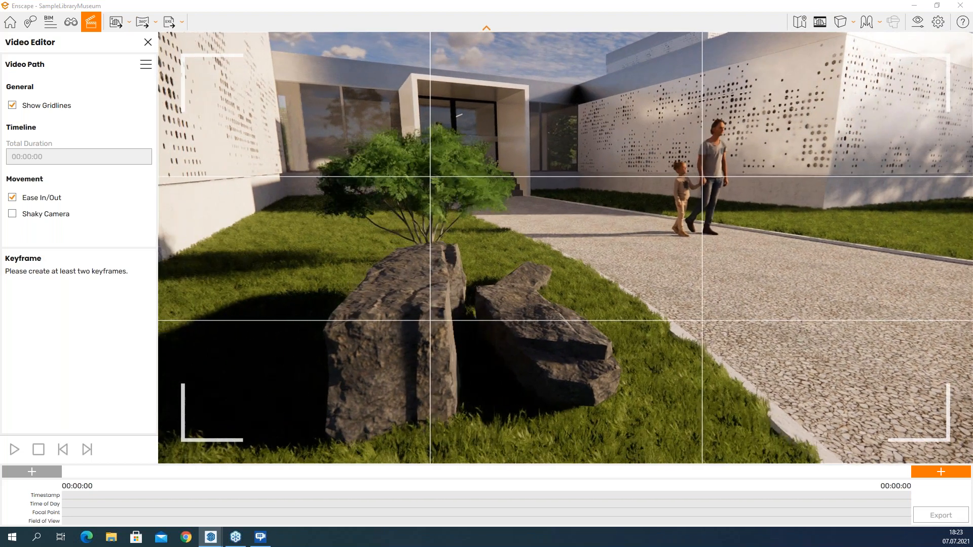
{"action": "key", "text": "Return"}
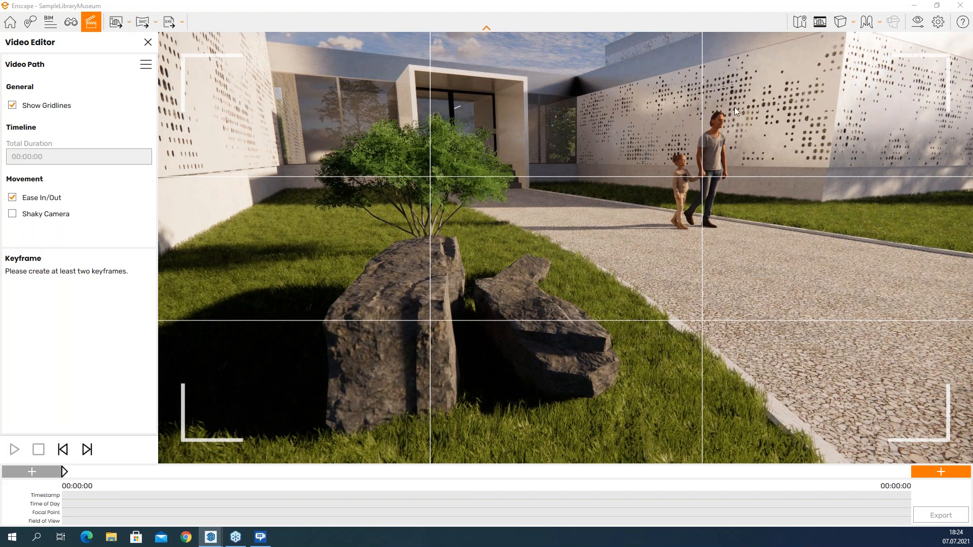
Step: Add a second keyframe across the walkway, aligning the Material Room corner and the walking pair with the vertical gridlines
{"action": "key", "text": "d"}
{"action": "mouse_move", "coordinate": [732, 120]}
{"action": "left_mouse_down"}
{"action": "mouse_move", "coordinate": [694, 114]}
{"action": "mouse_move", "coordinate": [811, 111]}
{"action": "mouse_move", "coordinate": [641, 114]}
{"action": "mouse_move", "coordinate": [616, 125]}
{"action": "mouse_move", "coordinate": [619, 70]}
{"action": "left_mouse_up"}
{"action": "key", "text": "w"}
{"action": "key", "text": "s"}
{"action": "key", "text": "d"}
{"action": "key", "text": "w"}
{"action": "key", "text": "d"}
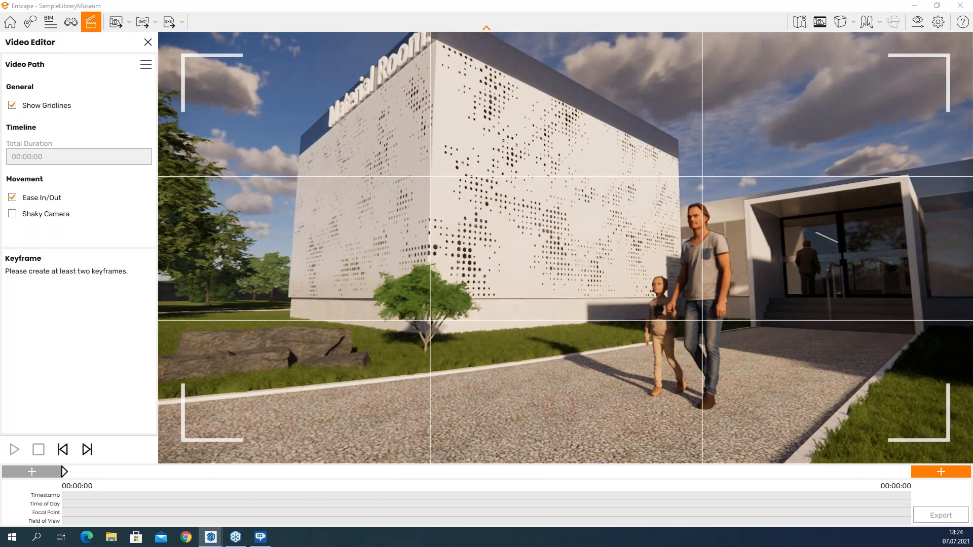
{"action": "key", "text": "k"}
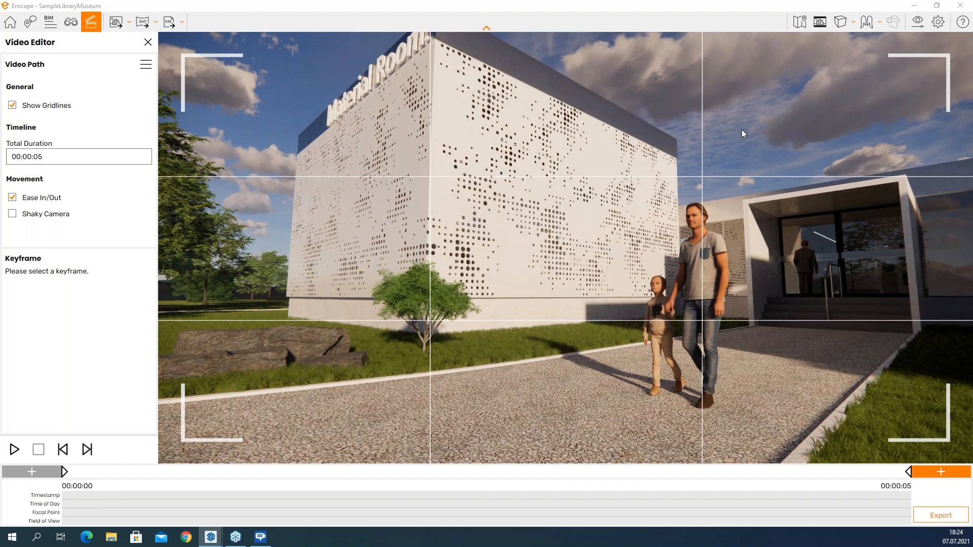
Step: Add a third keyframe on the grass beside the pond
{"action": "key", "text": "s"}
{"action": "key", "text": "d"}
{"action": "left_click_drag", "start_coordinate": [763, 121], "coordinate": [936, 133]}
{"action": "key", "text": "s"}
{"action": "key", "text": "a"}
{"action": "key", "text": "w"}
{"action": "key", "text": "s"}
{"action": "key", "text": "w"}
{"action": "key", "text": "s"}
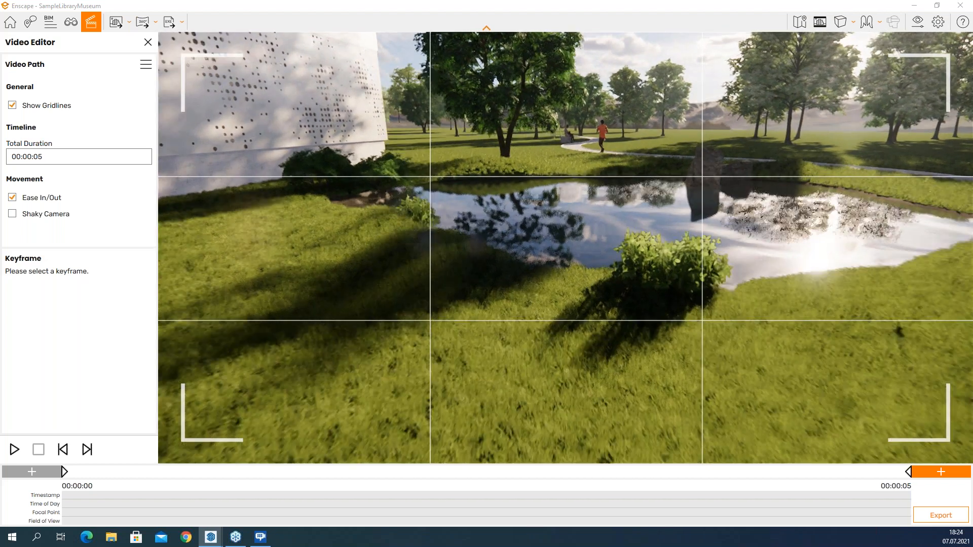
{"action": "left_click_drag", "start_coordinate": [739, 109], "coordinate": [748, 103]}
{"action": "key", "text": "w"}
{"action": "key", "text": "k"}
Step: Add a fourth keyframe on the gravel walkway, framing the museum entrance between both facades with the walking pair on a vertical gridline
{"action": "key", "text": "shift+s"}
{"action": "left_click_drag", "start_coordinate": [753, 88], "coordinate": [686, 85]}
{"action": "key", "text": "a"}
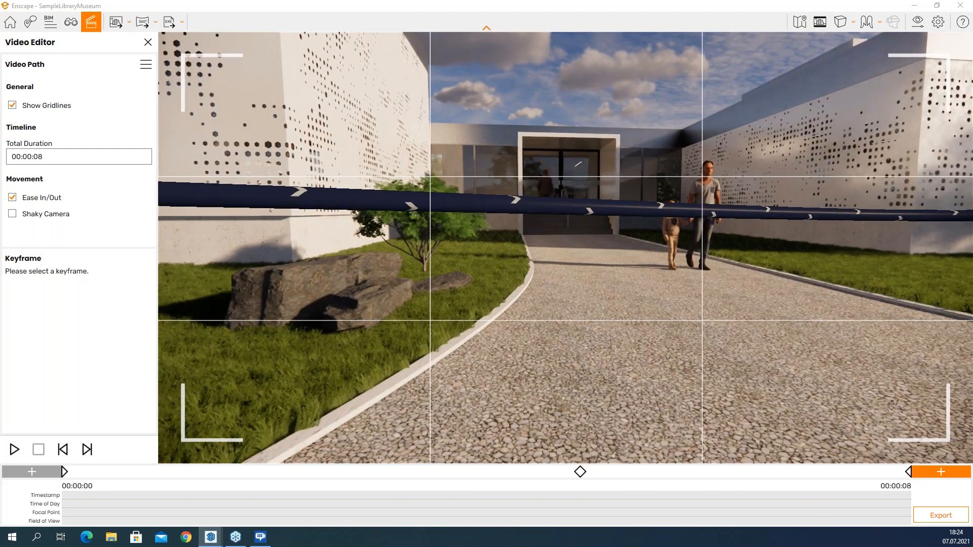
{"action": "key", "text": "k"}
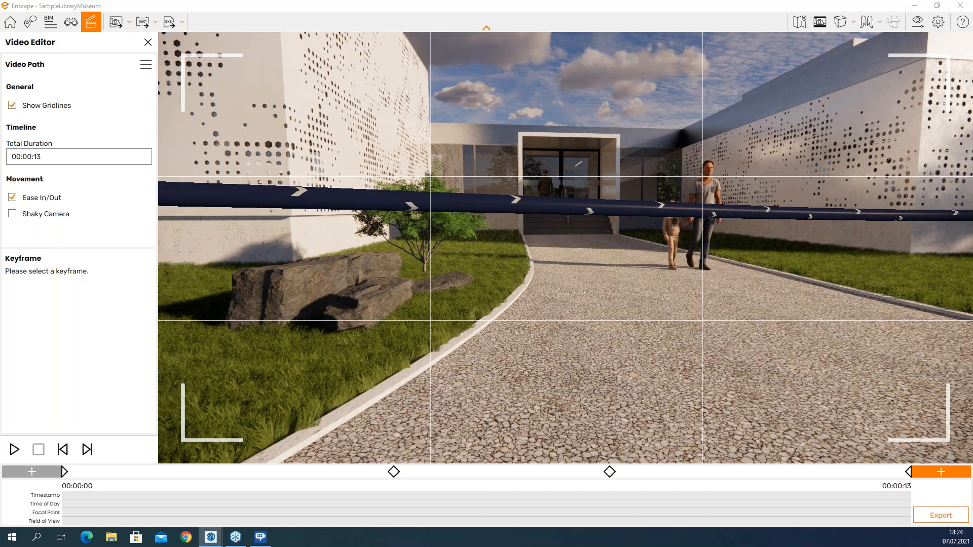
Step: Hide the gridlines and add a keyframe in front of the entrance steps, facing the glass doors
{"action": "left_click", "coordinate": [146, 64]}
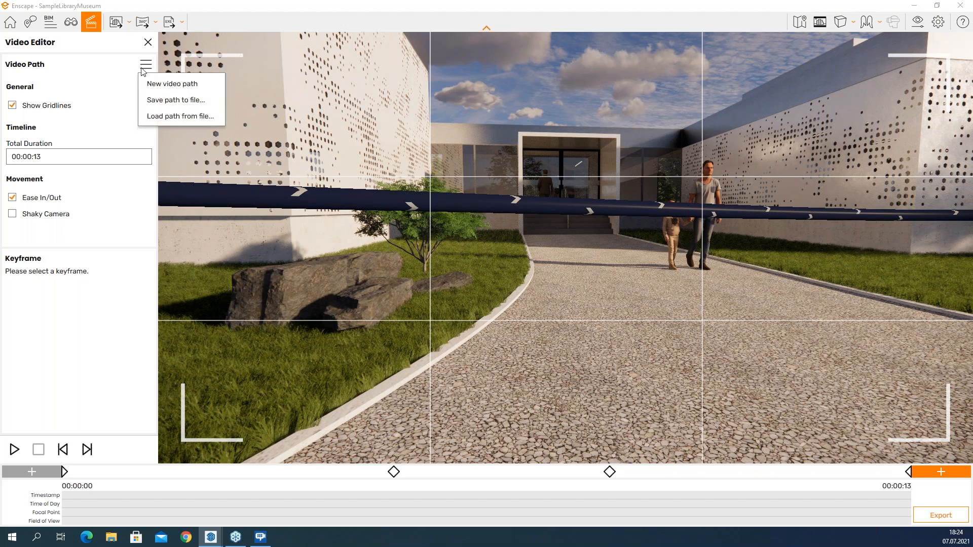
{"action": "left_click", "coordinate": [25, 106]}
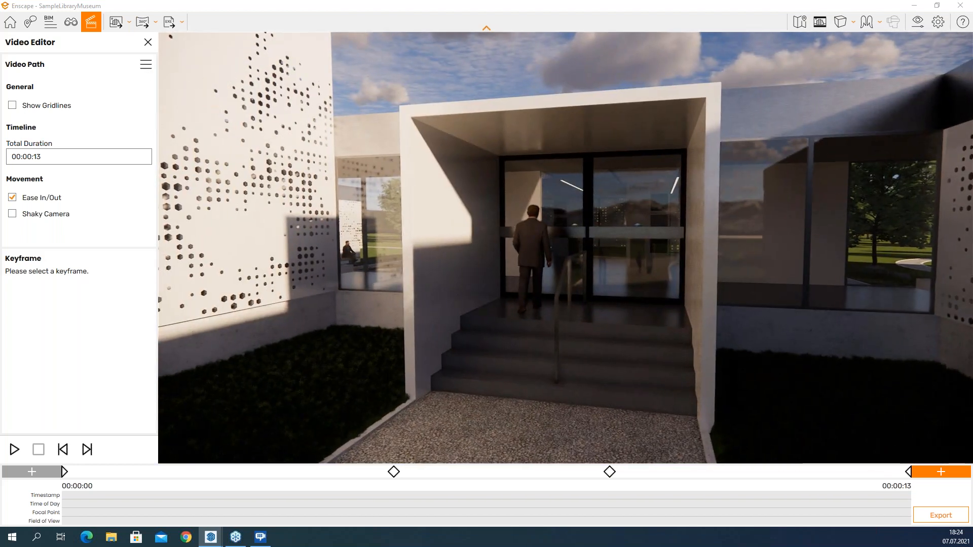
{"action": "key", "text": "shift+k"}
Step: Pass through the entrance doors and add a keyframe inside the museum
{"action": "key", "text": "w"}
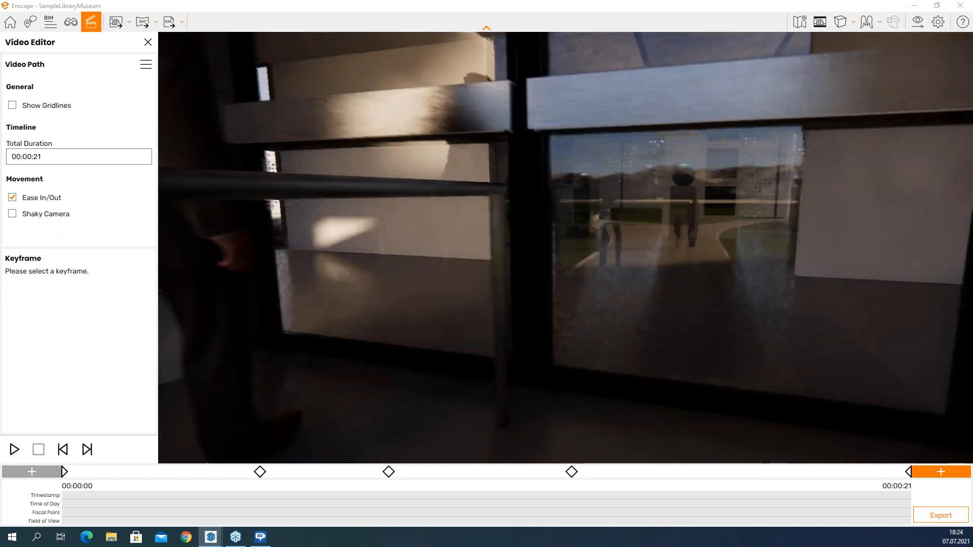
{"action": "right_click_drag", "start_coordinate": [566, 248], "coordinate": [385, 230]}
{"action": "left_click_drag", "start_coordinate": [659, 243], "coordinate": [661, 276]}
{"action": "key", "text": "shift+k"}
Step: Add a final keyframe in the Material Room, framing the Cement, Marble and Wood displays
{"action": "right_click_drag", "start_coordinate": [666, 276], "coordinate": [492, 267]}
{"action": "left_click_drag", "start_coordinate": [491, 266], "coordinate": [191, 310]}
{"action": "key", "text": "w"}
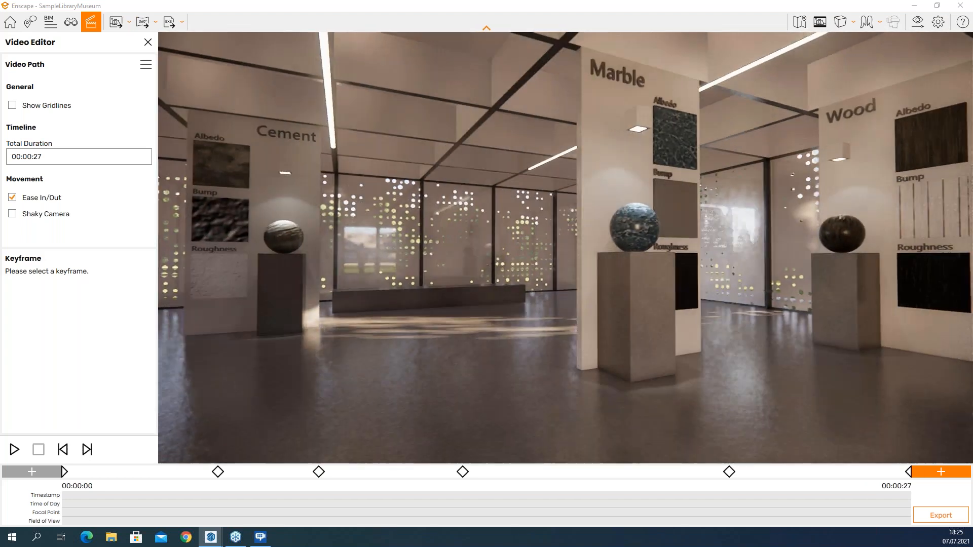
{"action": "key", "text": "k"}
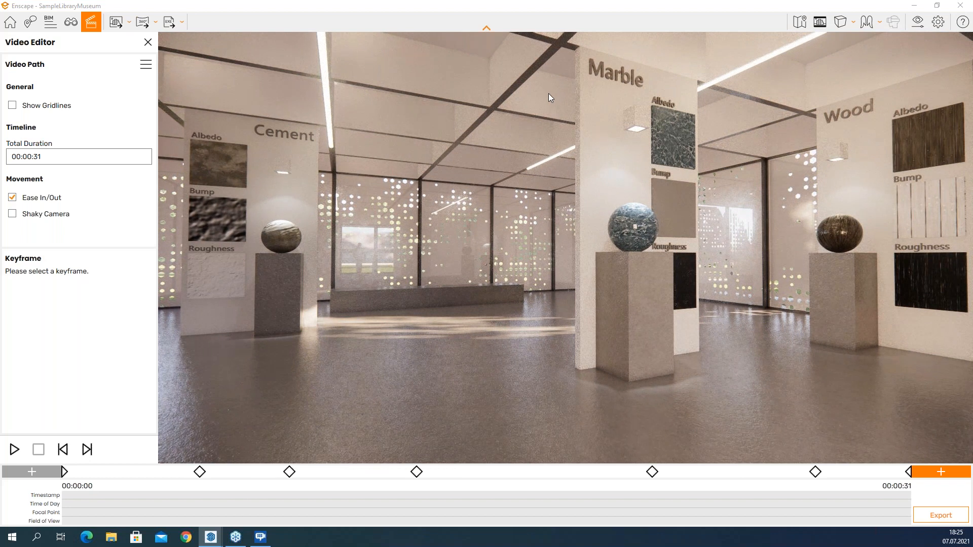
Step: Preview the video path and view its keyframes and curves from above the walkway
{"action": "left_click_drag", "start_coordinate": [462, 142], "coordinate": [463, 136]}
{"action": "key", "text": "p"}
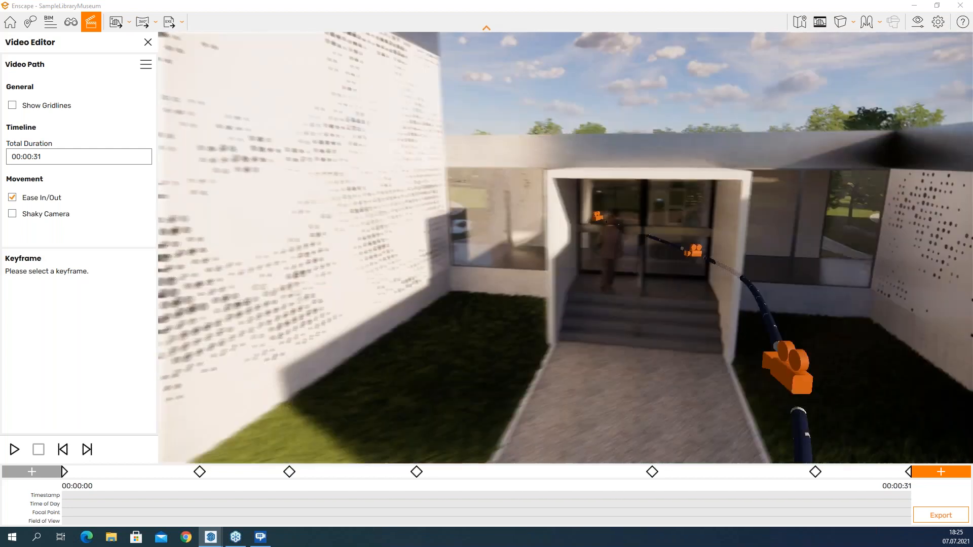
{"action": "key", "text": "s"}
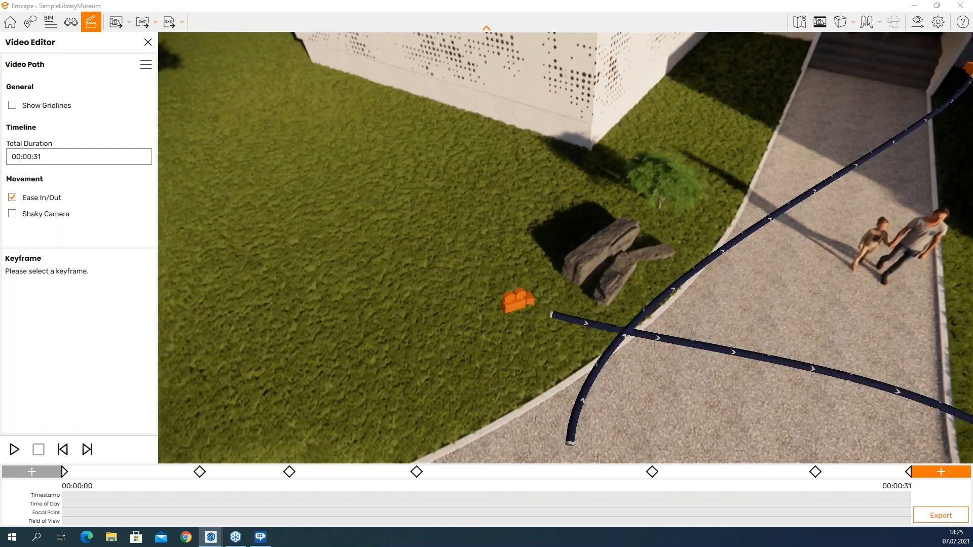
{"action": "key", "text": "s"}
{"action": "left_click_drag", "start_coordinate": [510, 211], "coordinate": [588, 187]}
{"action": "key", "text": "s"}
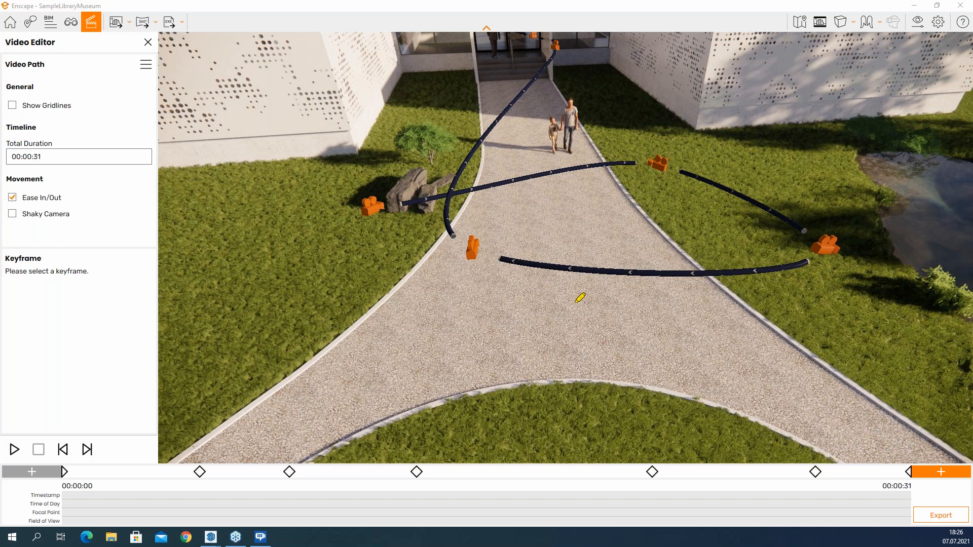
Step: Examine the path segments between the walkway, rocks, pond and entrance from closer viewpoints, and preview the path again
{"action": "key", "text": "w"}
{"action": "right_click_drag", "start_coordinate": [676, 296], "coordinate": [552, 315]}
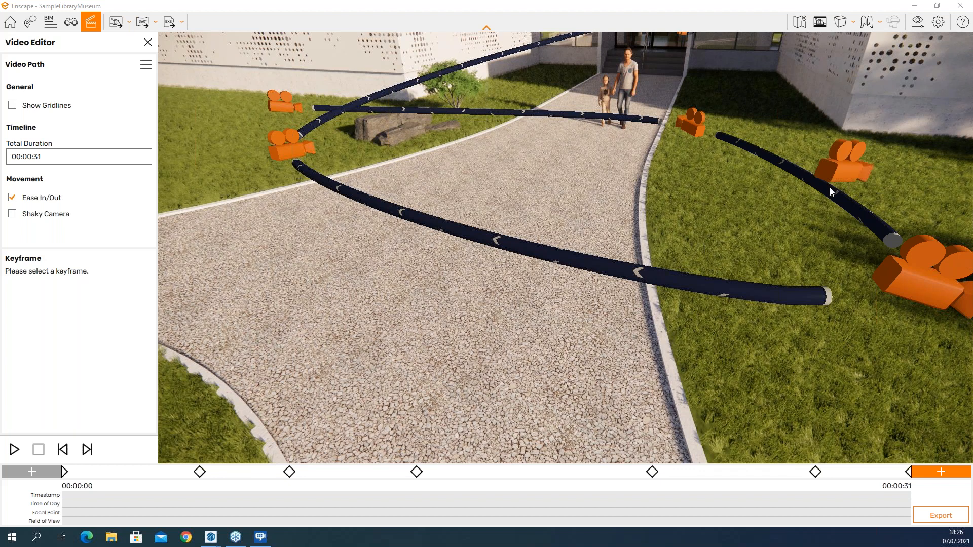
{"action": "left_click_drag", "start_coordinate": [883, 145], "coordinate": [889, 92]}
{"action": "key", "text": "a"}
{"action": "left_click_drag", "start_coordinate": [840, 137], "coordinate": [840, 141]}
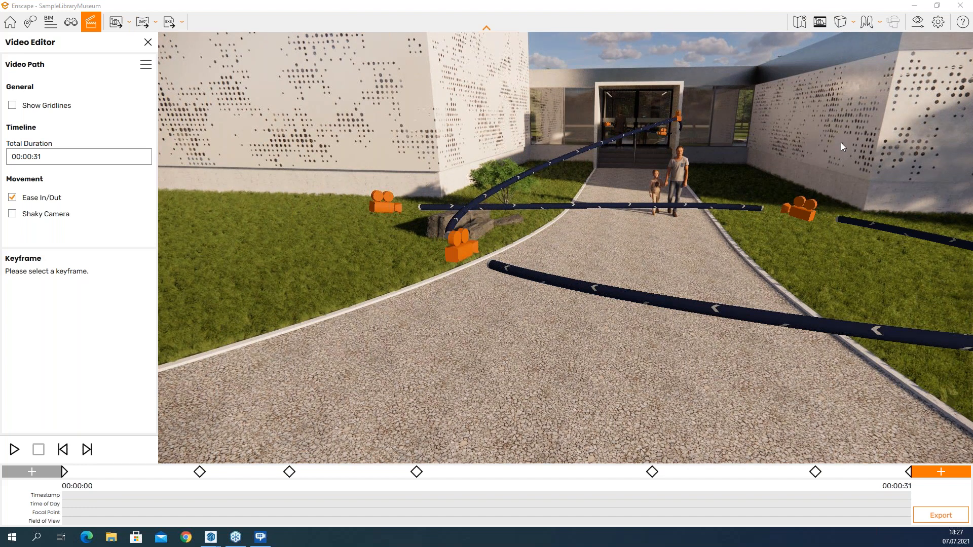
{"action": "left_click_drag", "start_coordinate": [844, 151], "coordinate": [910, 143]}
{"action": "key", "text": "a"}
{"action": "right_click_drag", "start_coordinate": [845, 150], "coordinate": [816, 162]}
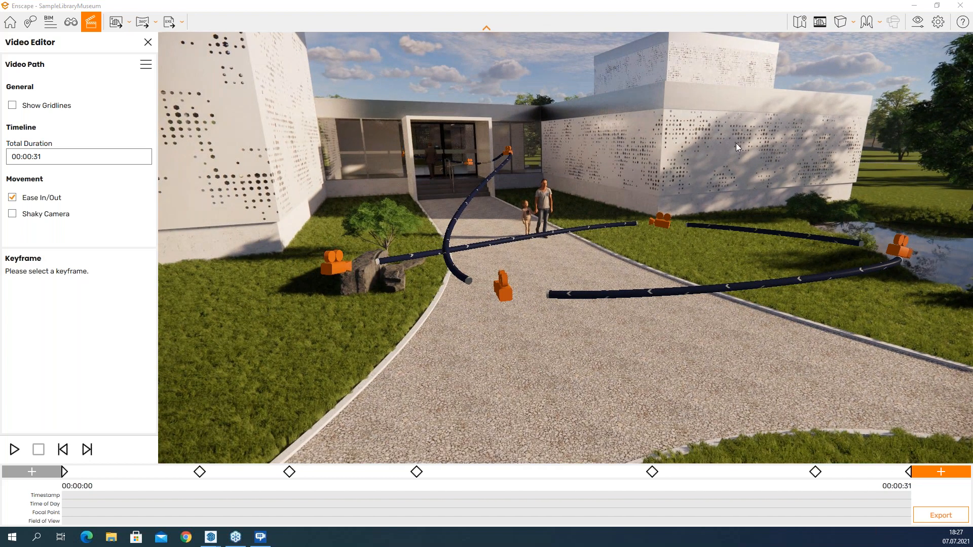
{"action": "left_click_drag", "start_coordinate": [655, 180], "coordinate": [656, 178]}
{"action": "key", "text": "p"}
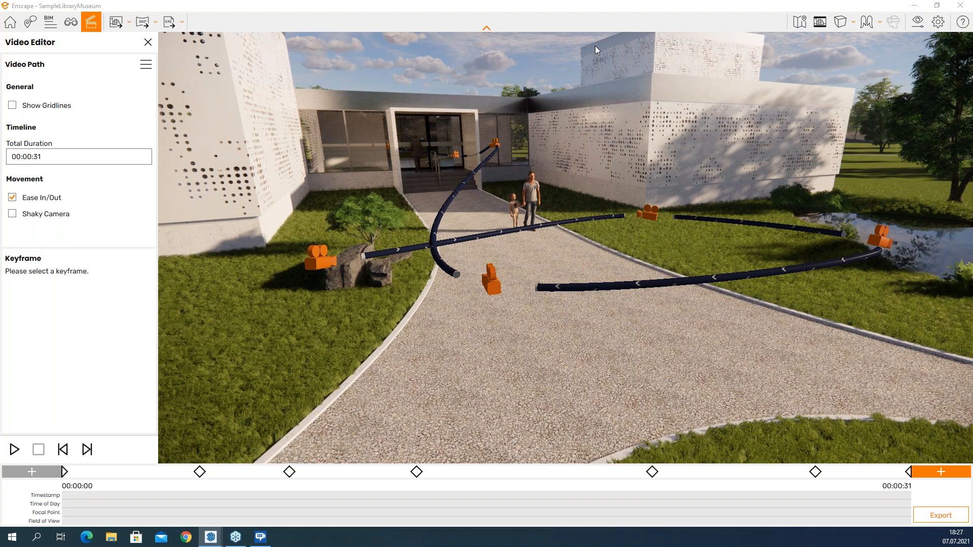
Step: Look up the Video-Editor app in the Windows search and close the search
{"action": "left_click", "coordinate": [17, 539]}
{"action": "type", "text": "v"}
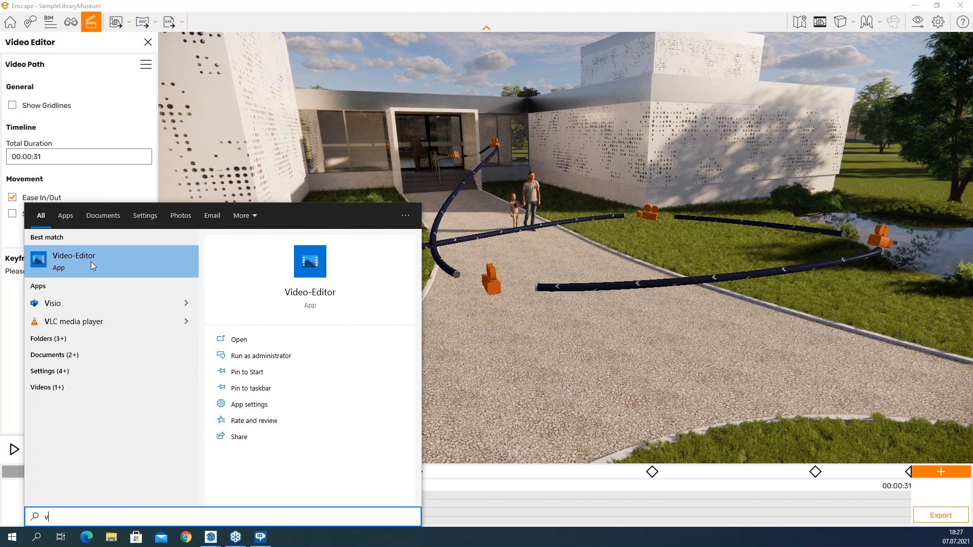
{"action": "left_click", "coordinate": [434, 4]}
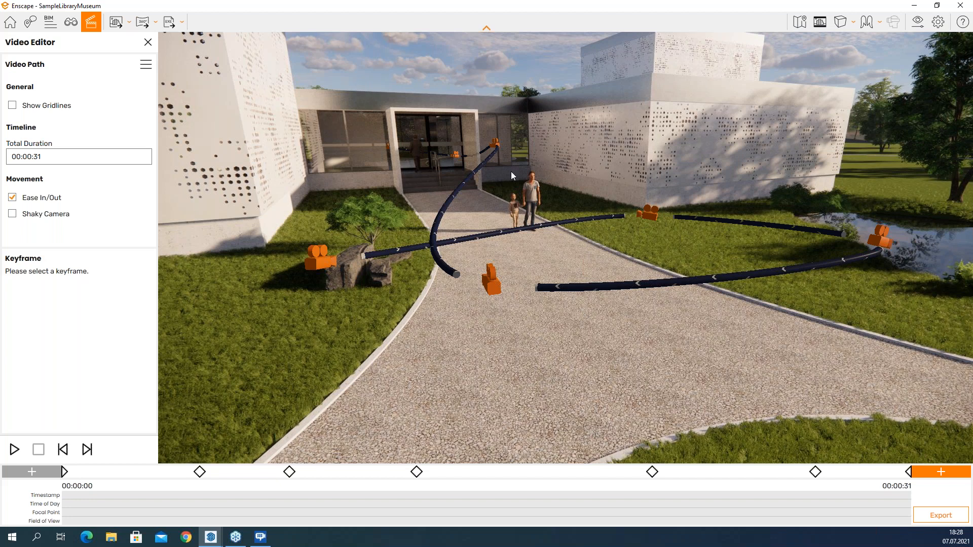
Step: Save the current video path as Enscape_VideoPath2.xml in the Documents folder
{"action": "right_click_drag", "start_coordinate": [511, 172], "coordinate": [420, 159]}
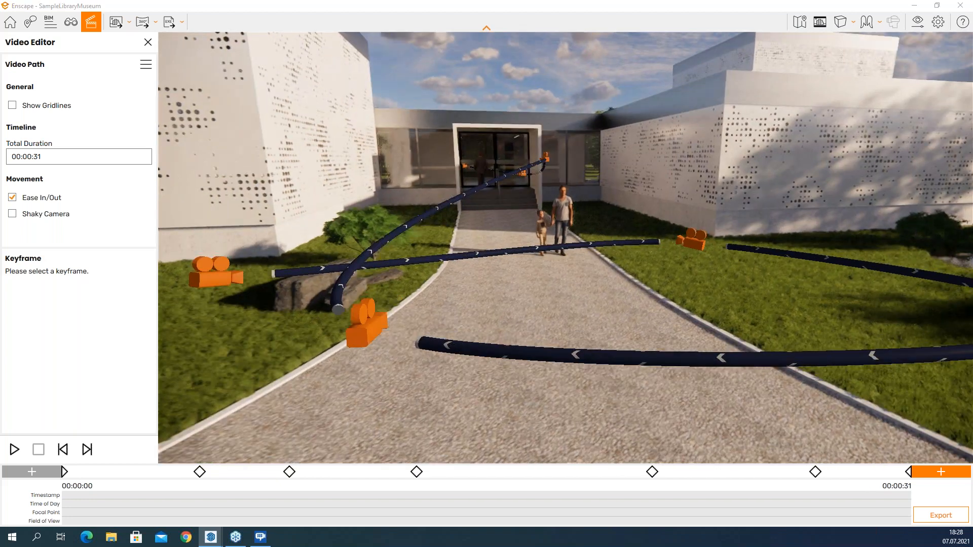
{"action": "left_click", "coordinate": [146, 65]}
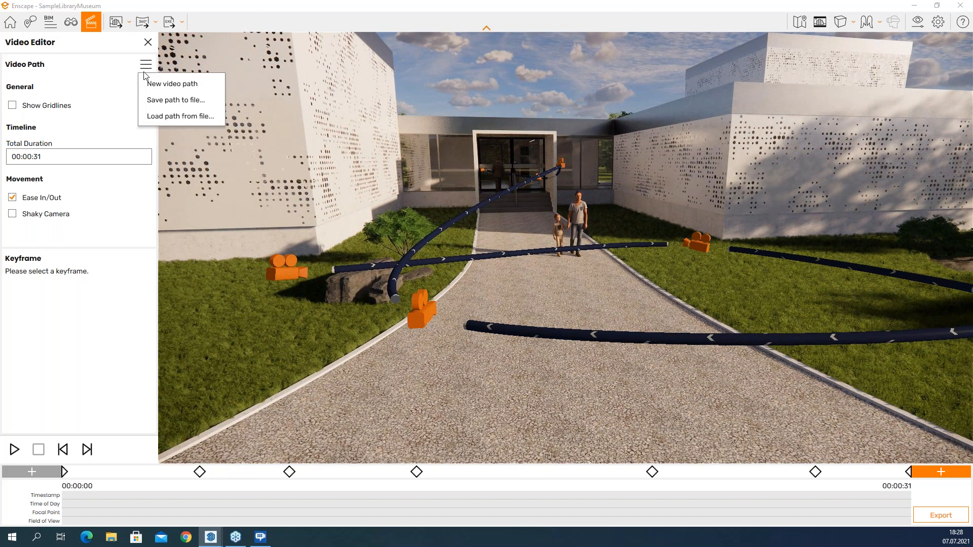
{"action": "left_click", "coordinate": [172, 101]}
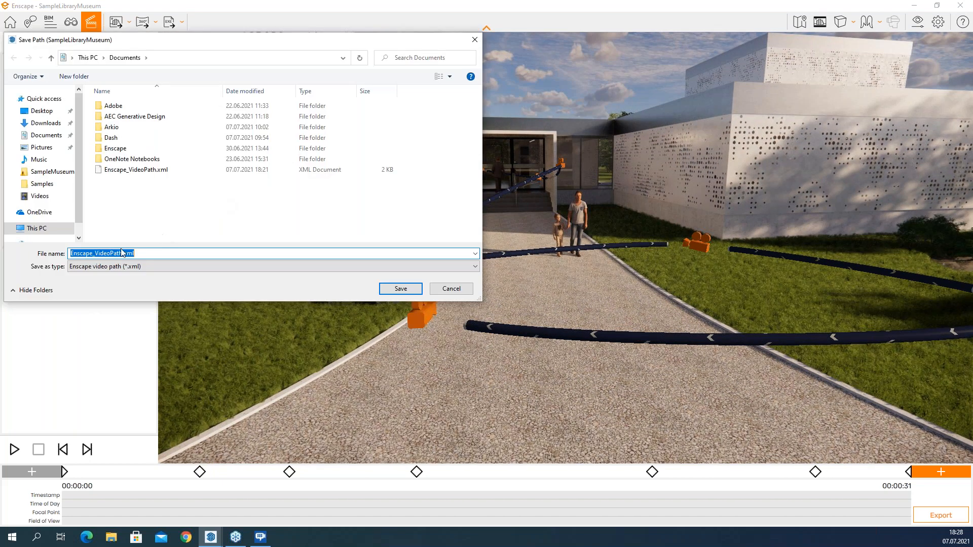
{"action": "left_click", "coordinate": [122, 253]}
{"action": "type", "text": "2"}
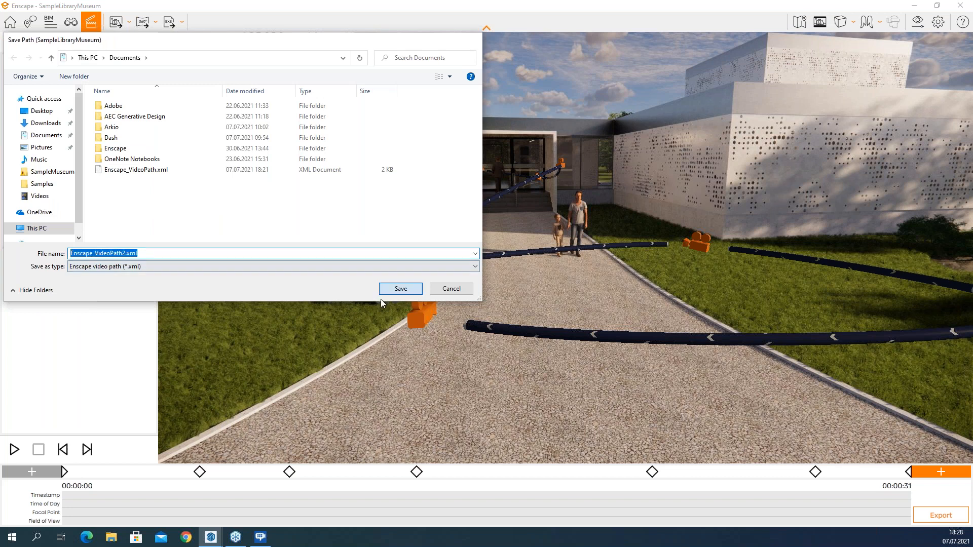
Step: Finish saving the path file Enscape_VideoPath2.xml and start a new video path, discarding the current one from the scene
{"action": "left_click", "coordinate": [399, 290]}
{"action": "left_click", "coordinate": [146, 65]}
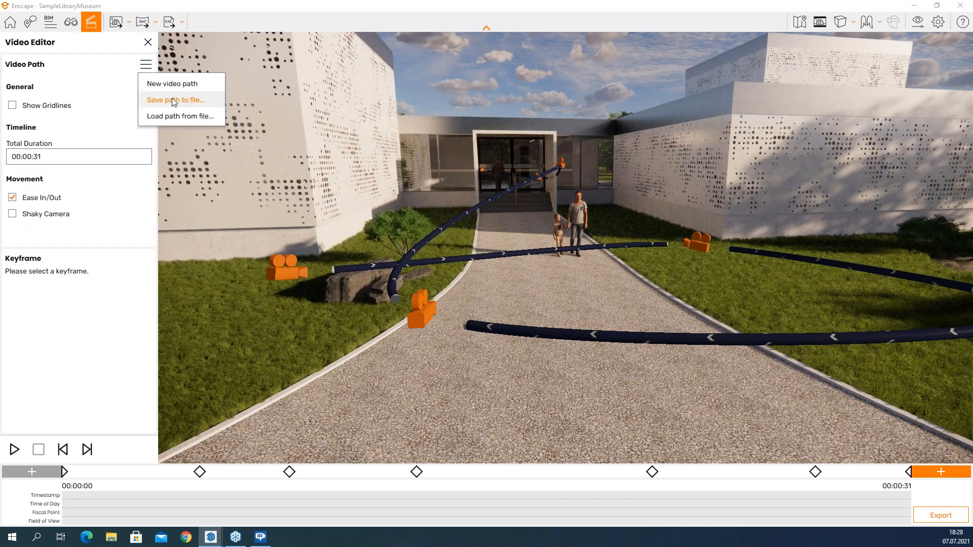
{"action": "left_click", "coordinate": [167, 83]}
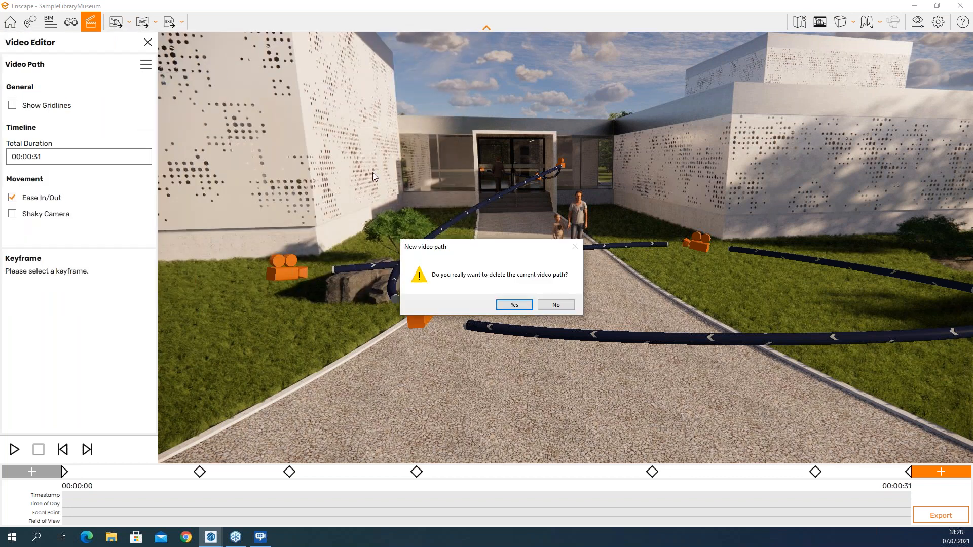
{"action": "left_click", "coordinate": [506, 303]}
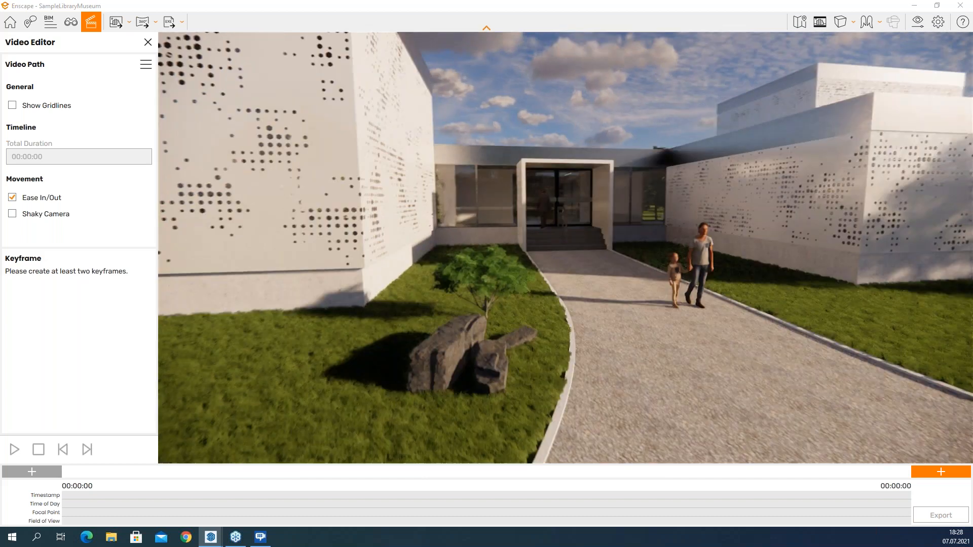
Step: Create the first keyframe from the lawn, framing the museum facade and the man reading on the bench
{"action": "left_click_drag", "start_coordinate": [542, 273], "coordinate": [528, 241]}
{"action": "key", "text": "d"}
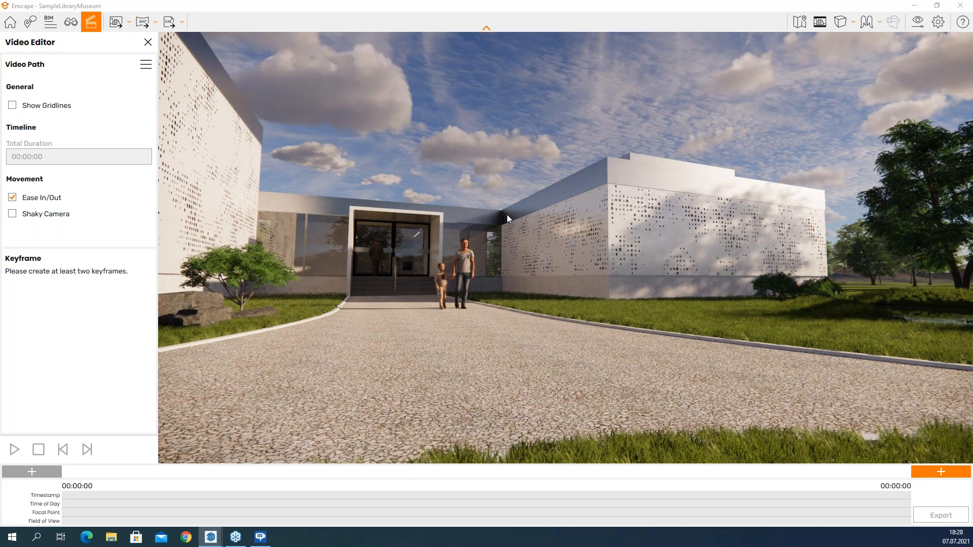
{"action": "key", "text": "a"}
{"action": "key", "text": "s"}
{"action": "mouse_move", "coordinate": [487, 213]}
{"action": "left_mouse_down"}
{"action": "mouse_move", "coordinate": [397, 214]}
{"action": "mouse_move", "coordinate": [365, 228]}
{"action": "mouse_move", "coordinate": [498, 202]}
{"action": "left_mouse_up"}
{"action": "key", "text": "w"}
{"action": "key", "text": "a"}
{"action": "key", "text": "q"}
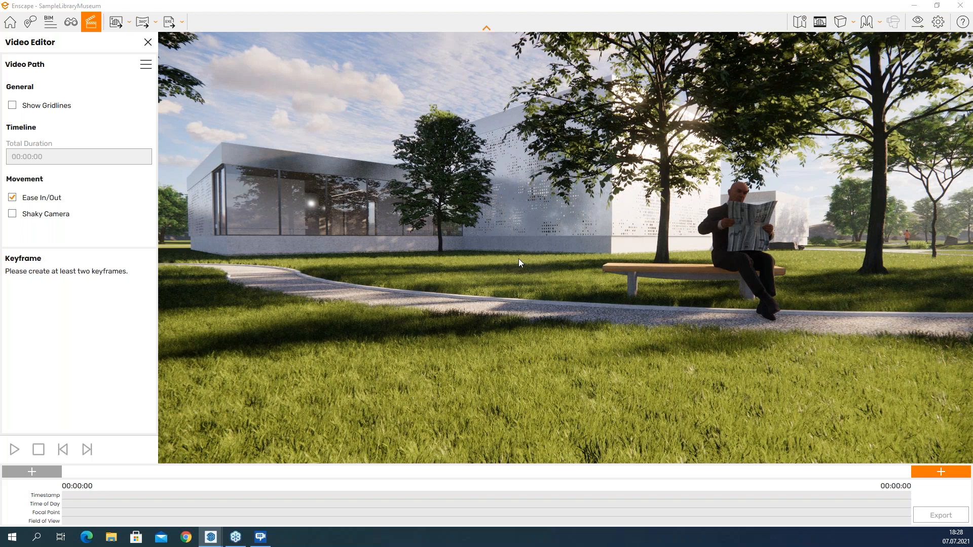
{"action": "middle_click_drag", "start_coordinate": [521, 256], "coordinate": [522, 245]}
{"action": "left_click_drag", "start_coordinate": [521, 245], "coordinate": [516, 222]}
{"action": "key", "text": "k"}
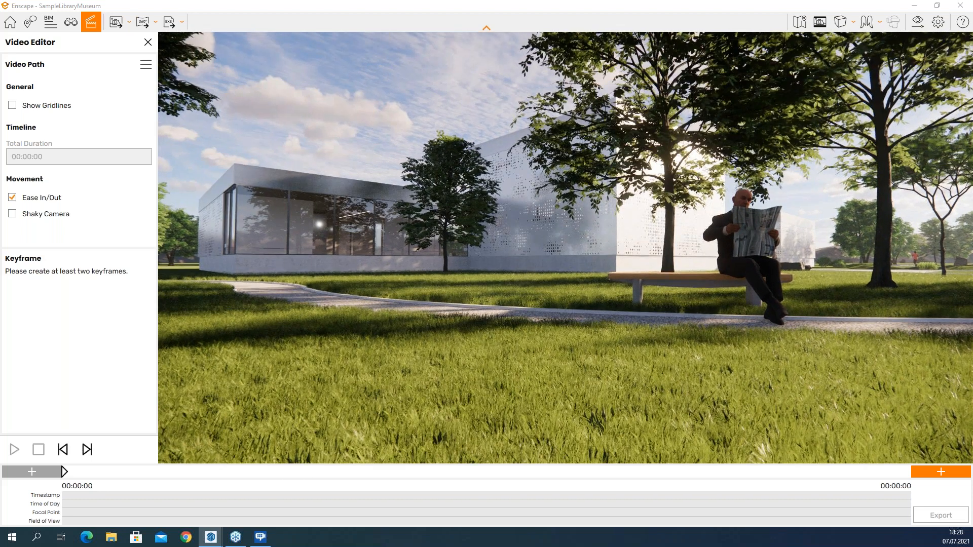
Step: Create a second keyframe slightly sideways from the first, and view both keyframe cameras from behind
{"action": "key", "text": "d"}
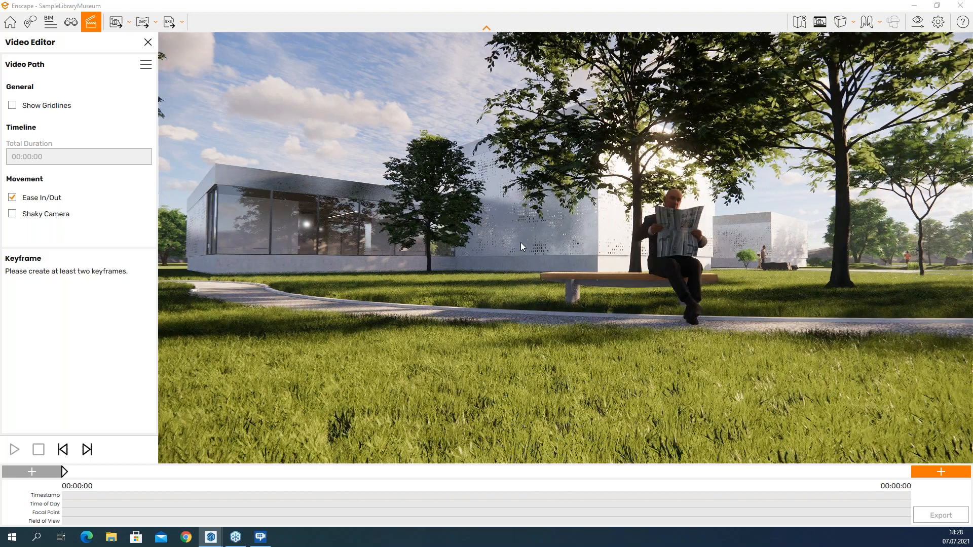
{"action": "key", "text": "k"}
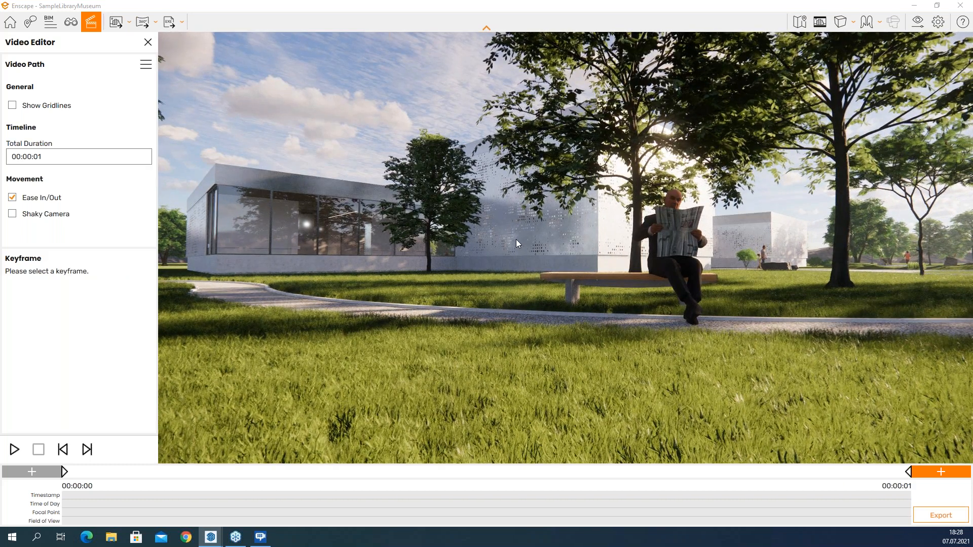
{"action": "key", "text": "s"}
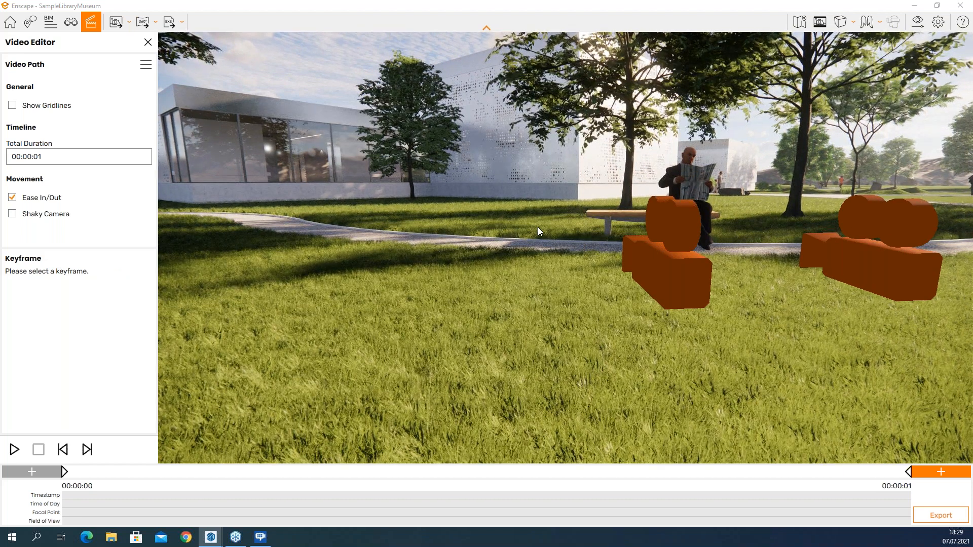
{"action": "left_click_drag", "start_coordinate": [538, 228], "coordinate": [556, 227]}
Step: Set the video path's total duration to 20 seconds (00:00:20)
{"action": "key", "text": "p"}
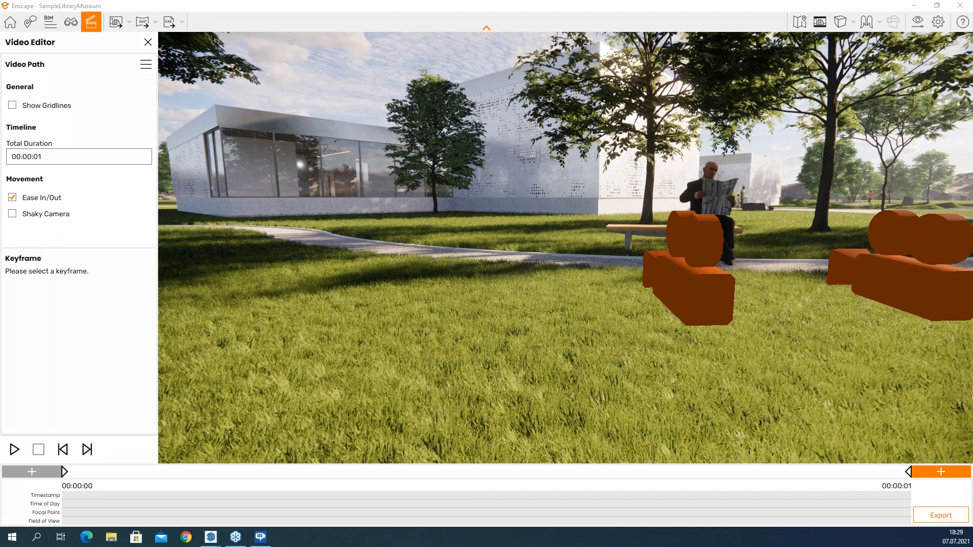
{"action": "mouse_move", "coordinate": [10, 130]}
{"action": "left_mouse_down"}
{"action": "mouse_move", "coordinate": [63, 167]}
{"action": "mouse_move", "coordinate": [3, 171]}
{"action": "mouse_move", "coordinate": [10, 129]}
{"action": "left_mouse_up"}
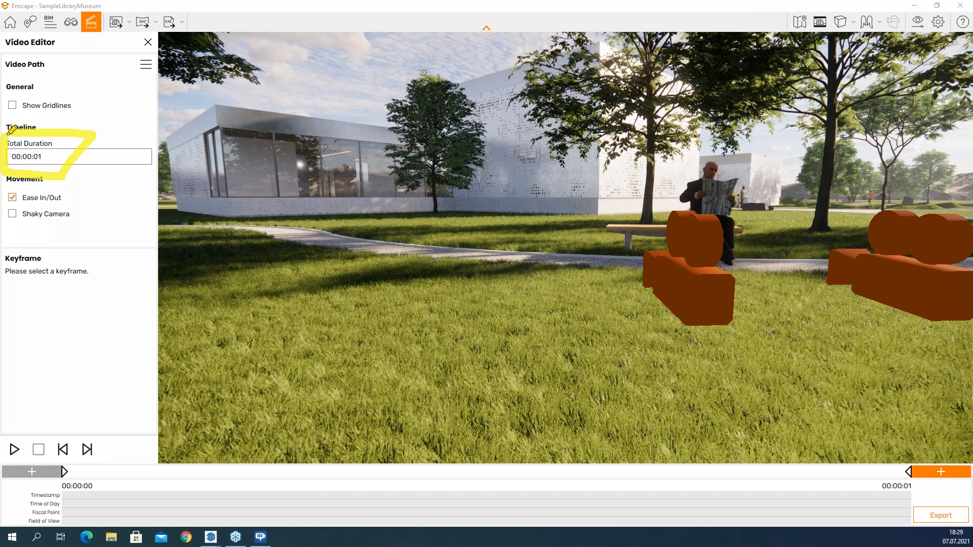
{"action": "left_click", "coordinate": [39, 157]}
{"action": "left_click", "coordinate": [63, 192]}
{"action": "type", "text": "20"}
{"action": "left_click", "coordinate": [88, 194]}
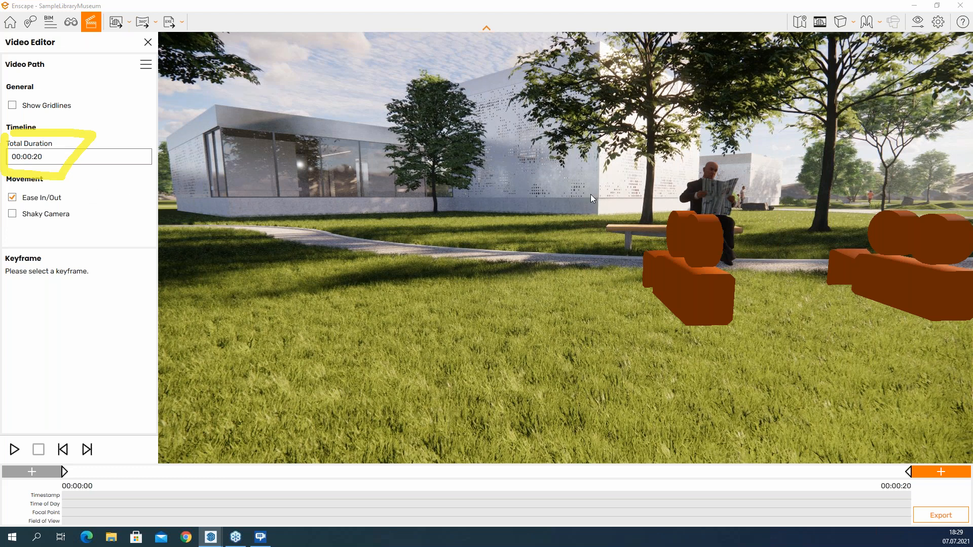
Step: Preview the 20-second path with Ease In/Out enabled, and stop the preview
{"action": "left_click_drag", "start_coordinate": [568, 189], "coordinate": [562, 200]}
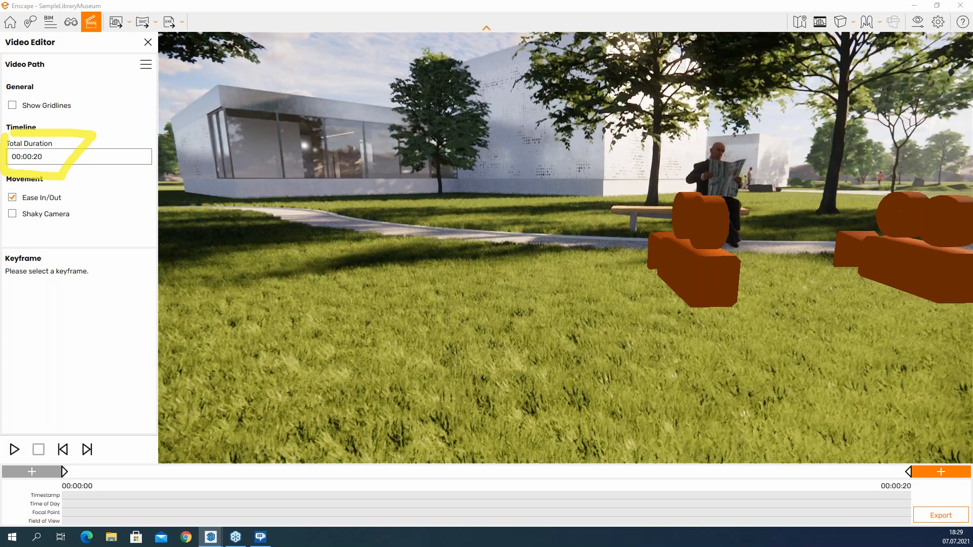
{"action": "key", "text": "p"}
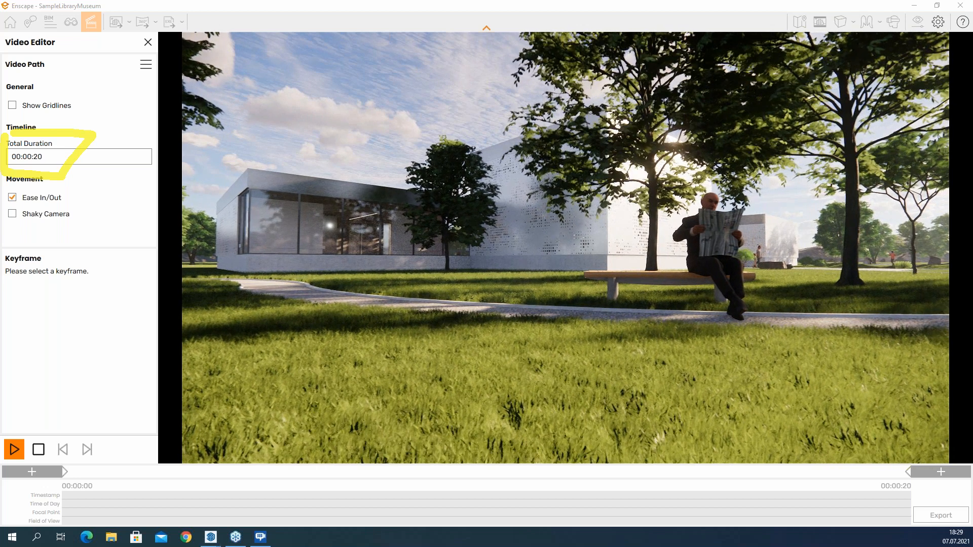
{"action": "mouse_move", "coordinate": [10, 174]}
{"action": "left_mouse_down"}
{"action": "mouse_move", "coordinate": [71, 172]}
{"action": "mouse_move", "coordinate": [76, 203]}
{"action": "mouse_move", "coordinate": [7, 209]}
{"action": "left_mouse_up"}
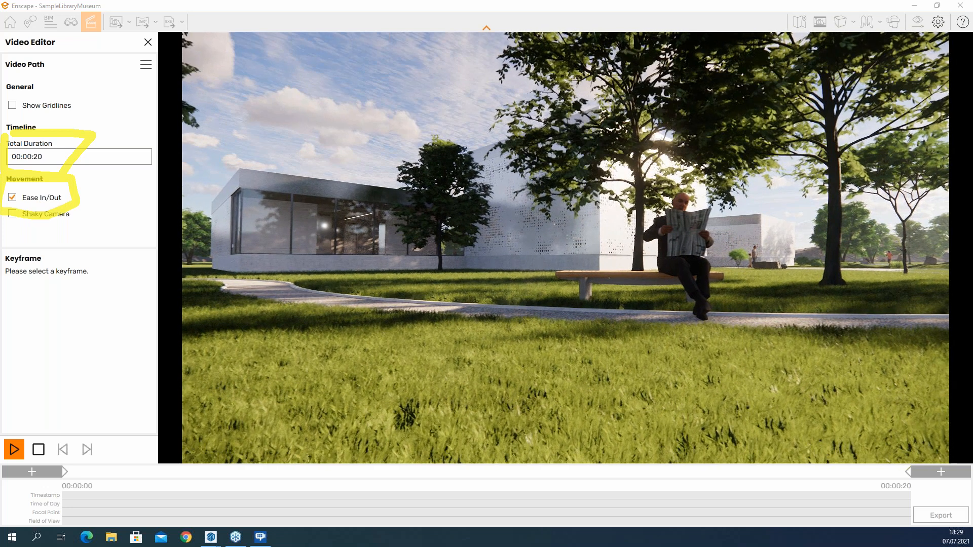
{"action": "key", "text": "Escape"}
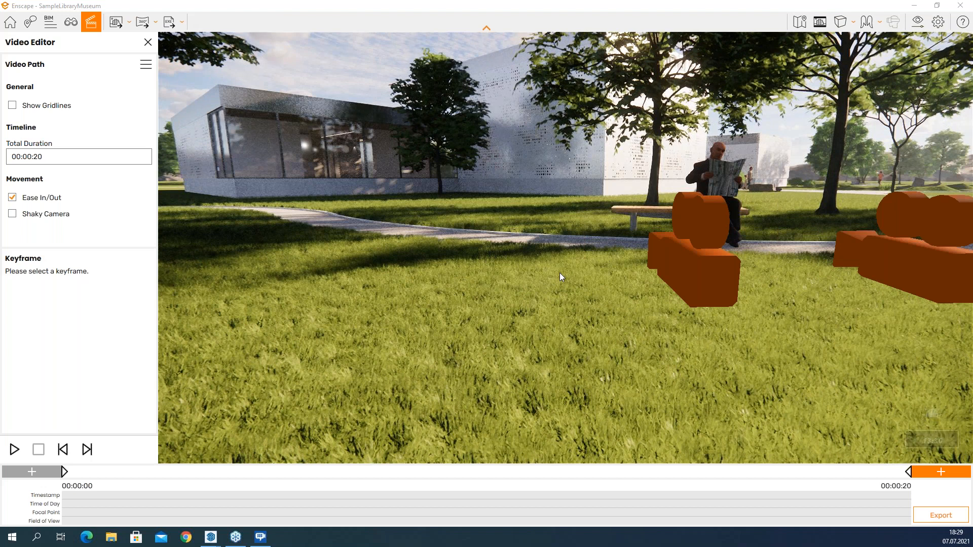
Step: Turn off Ease In/Out for the path and preview it again
{"action": "left_click_drag", "start_coordinate": [560, 273], "coordinate": [565, 263]}
{"action": "key", "text": "s"}
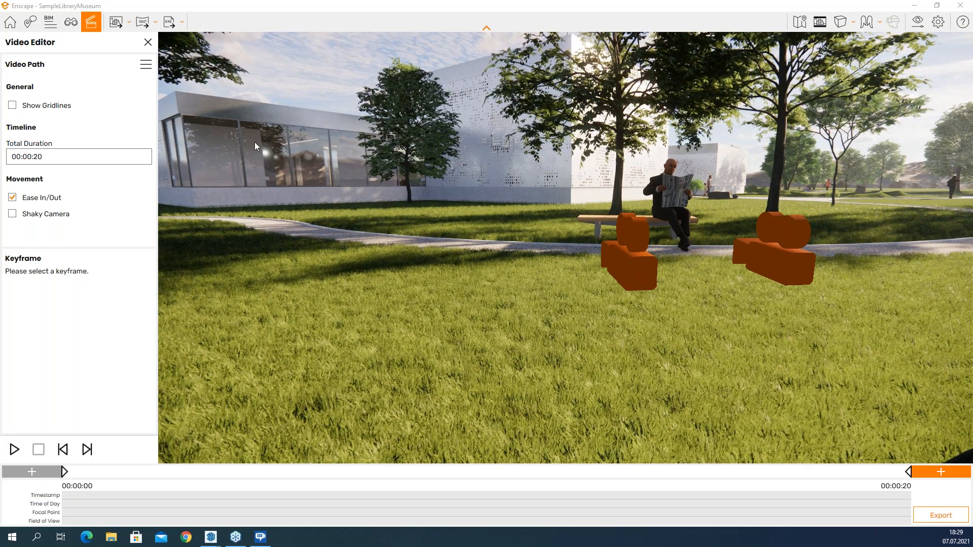
{"action": "left_click", "coordinate": [12, 199]}
{"action": "key", "text": "space"}
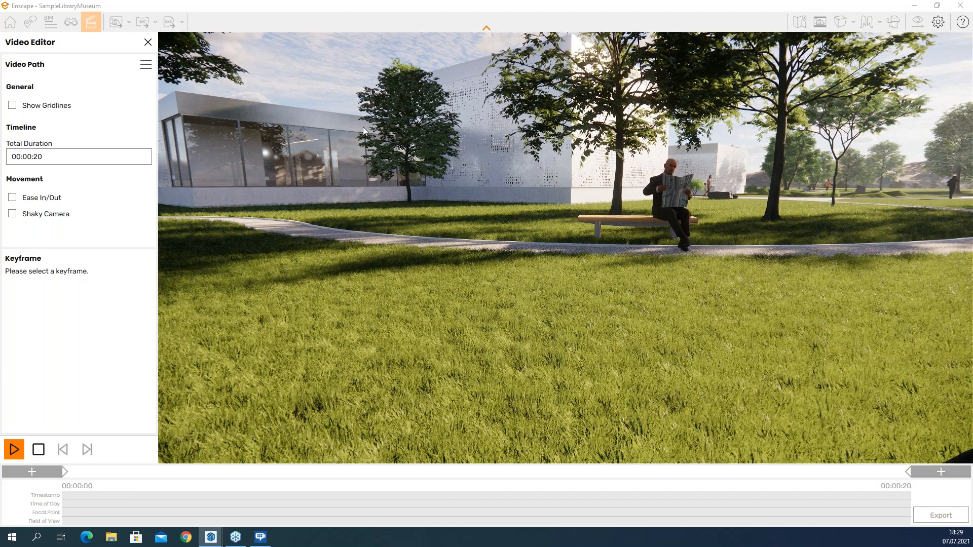
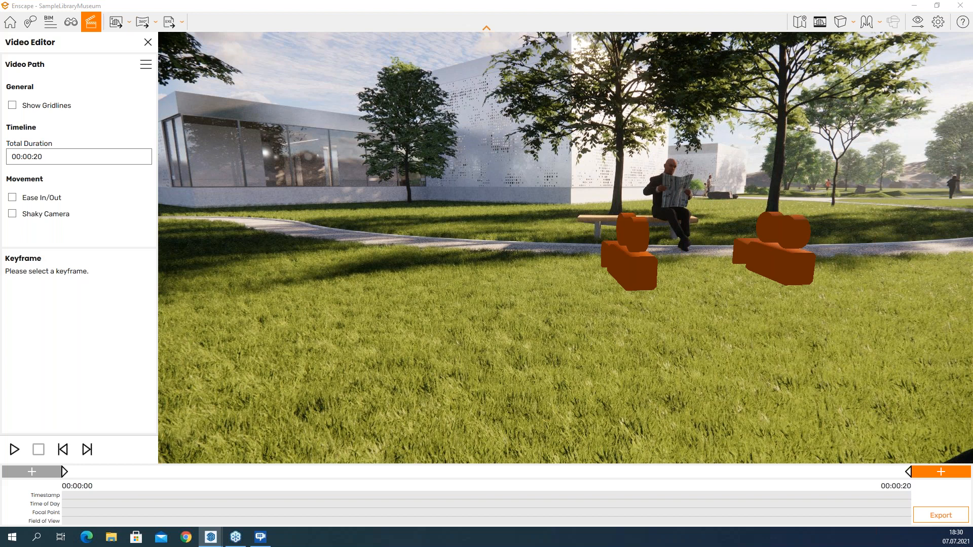
Step: View the two keyframe cameras on the lawn up close and open the first keyframe for editing
{"action": "mouse_move", "coordinate": [731, 210]}
{"action": "right_mouse_down"}
{"action": "mouse_move", "coordinate": [732, 230]}
{"action": "mouse_move", "coordinate": [679, 243]}
{"action": "mouse_move", "coordinate": [734, 227]}
{"action": "right_mouse_up"}
{"action": "key", "text": "w"}
{"action": "key", "text": "d"}
{"action": "key", "text": "q"}
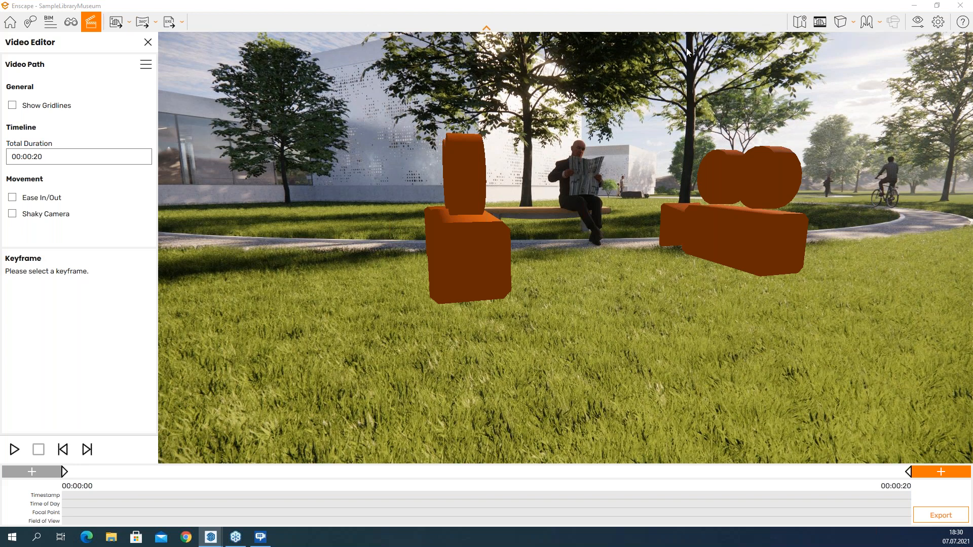
{"action": "right_click_drag", "start_coordinate": [686, 47], "coordinate": [752, 89]}
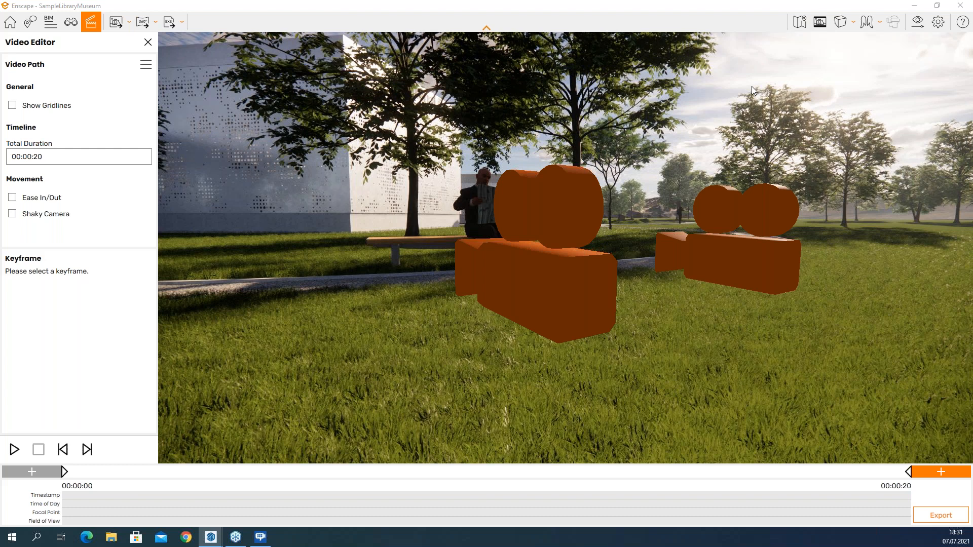
{"action": "left_click", "coordinate": [717, 205]}
{"action": "right_click_drag", "start_coordinate": [716, 205], "coordinate": [716, 201]}
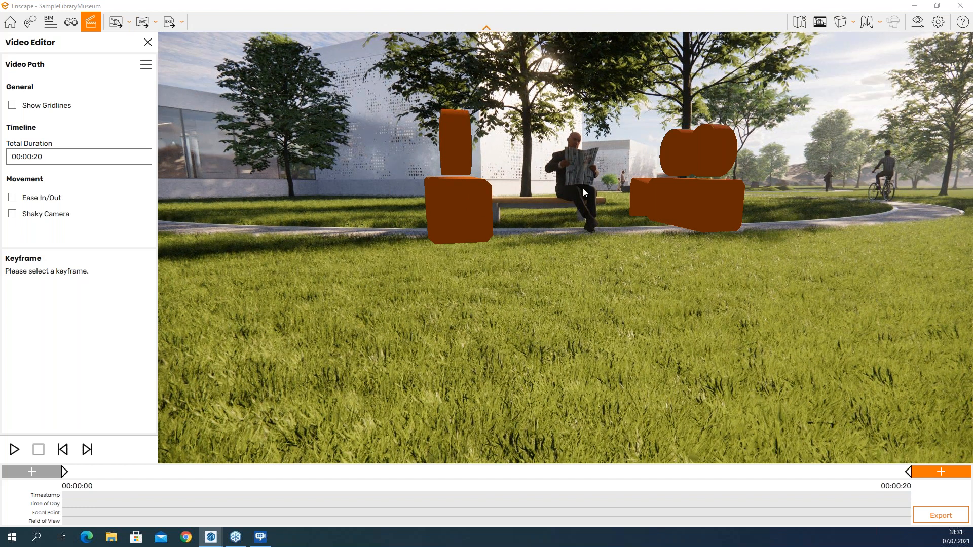
{"action": "right_click_drag", "start_coordinate": [546, 254], "coordinate": [570, 290]}
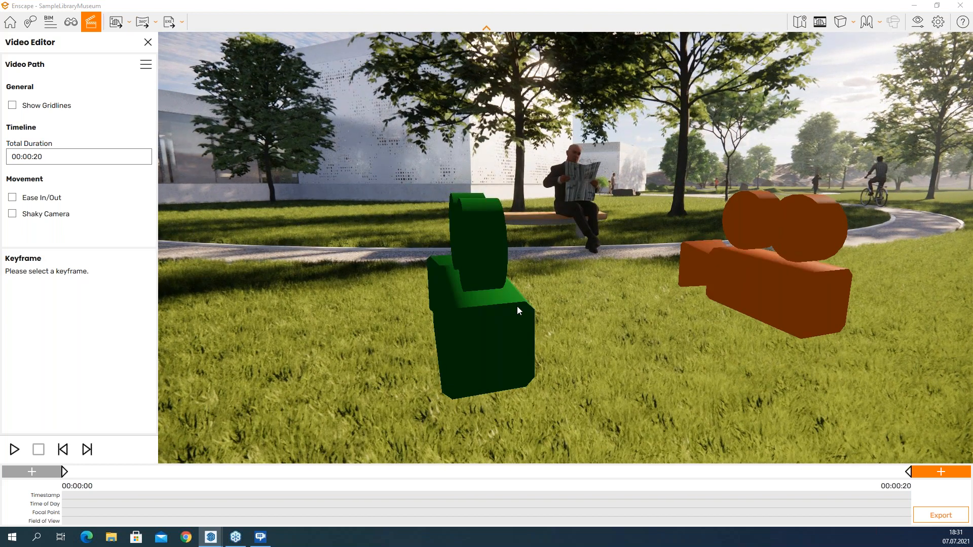
{"action": "left_click", "coordinate": [517, 318]}
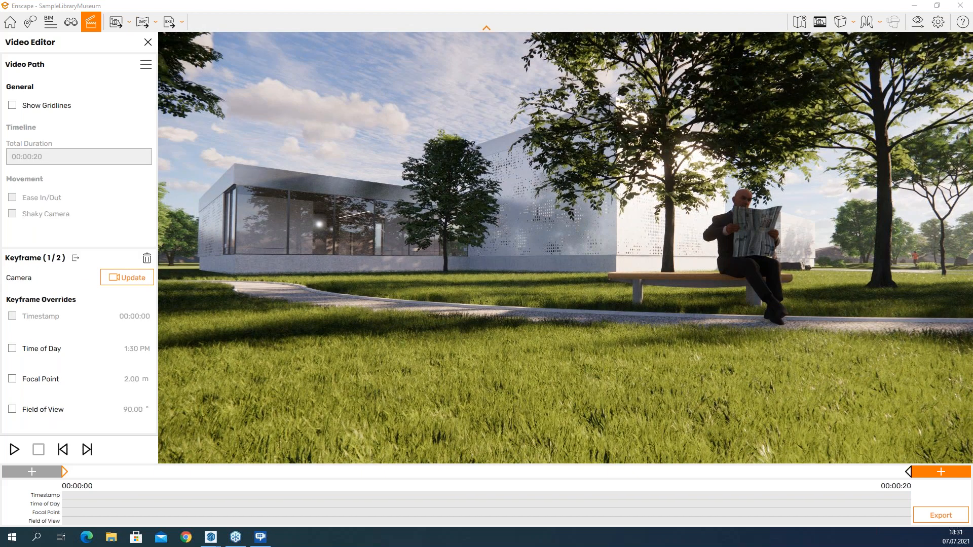
Step: Enable the Time of Day override on the first keyframe and set it to 7:30 AM
{"action": "mouse_move", "coordinate": [18, 287]}
{"action": "left_mouse_down"}
{"action": "mouse_move", "coordinate": [75, 284]}
{"action": "mouse_move", "coordinate": [84, 349]}
{"action": "mouse_move", "coordinate": [73, 416]}
{"action": "mouse_move", "coordinate": [27, 424]}
{"action": "left_mouse_up"}
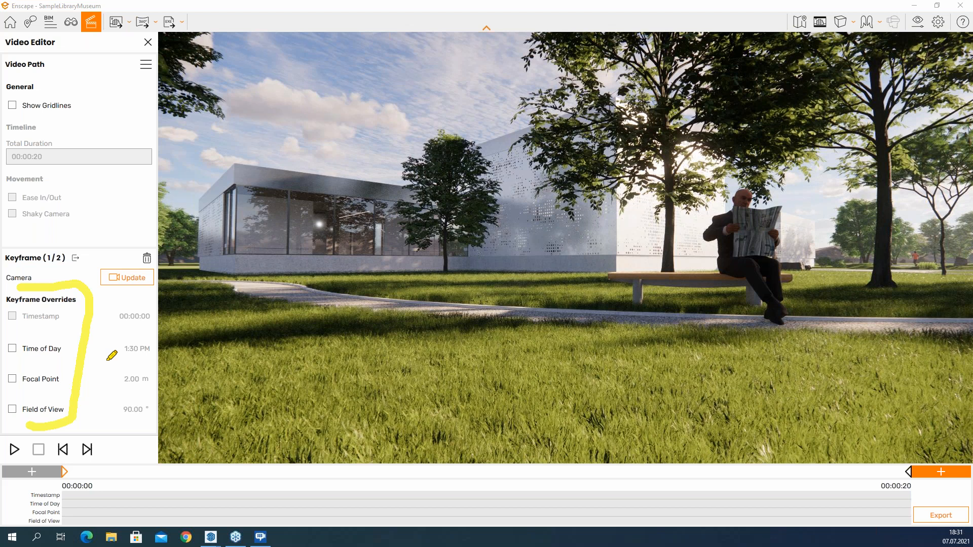
{"action": "mouse_move", "coordinate": [23, 325]}
{"action": "left_mouse_down"}
{"action": "mouse_move", "coordinate": [67, 327]}
{"action": "mouse_move", "coordinate": [13, 366]}
{"action": "left_mouse_up"}
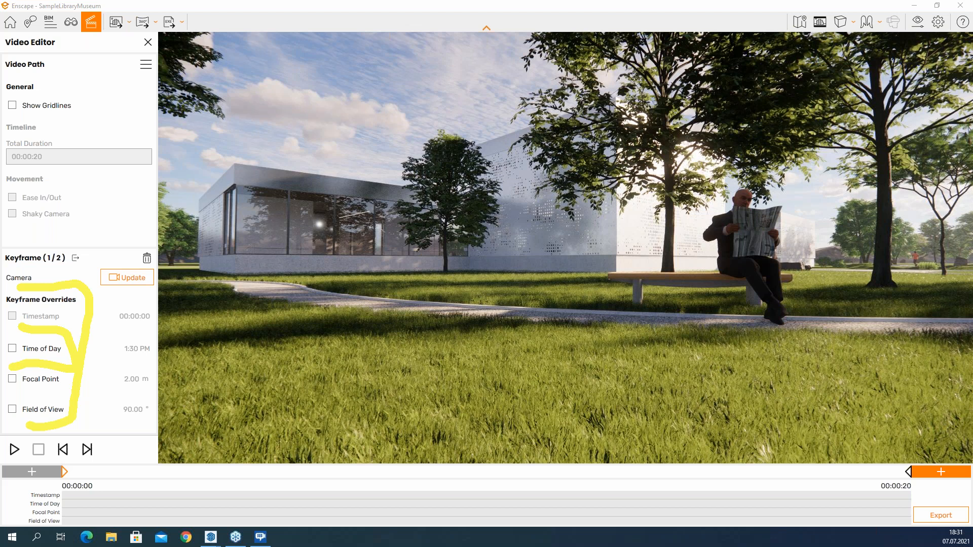
{"action": "key", "text": "Escape"}
{"action": "left_click", "coordinate": [13, 348]}
{"action": "left_click", "coordinate": [67, 363]}
{"action": "left_click", "coordinate": [35, 416]}
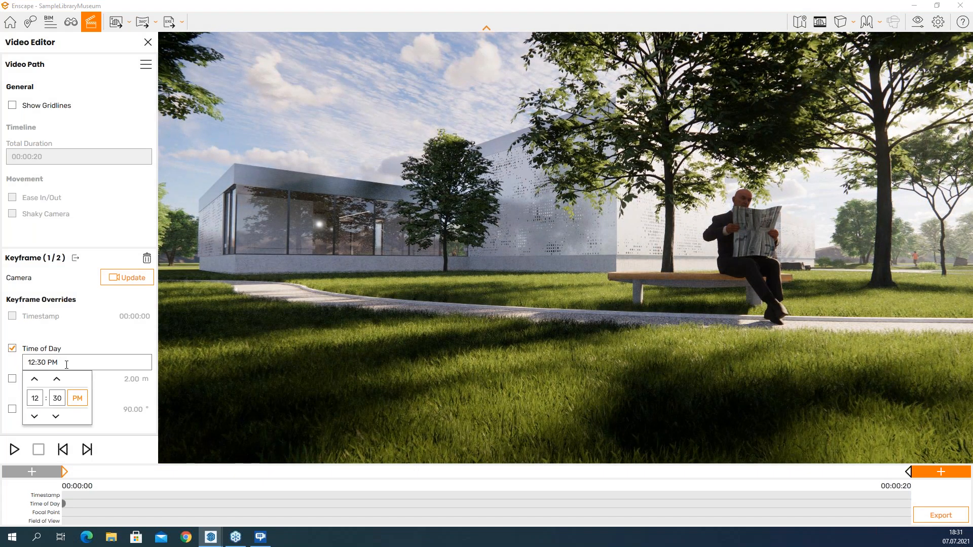
{"action": "left_click", "coordinate": [35, 416]}
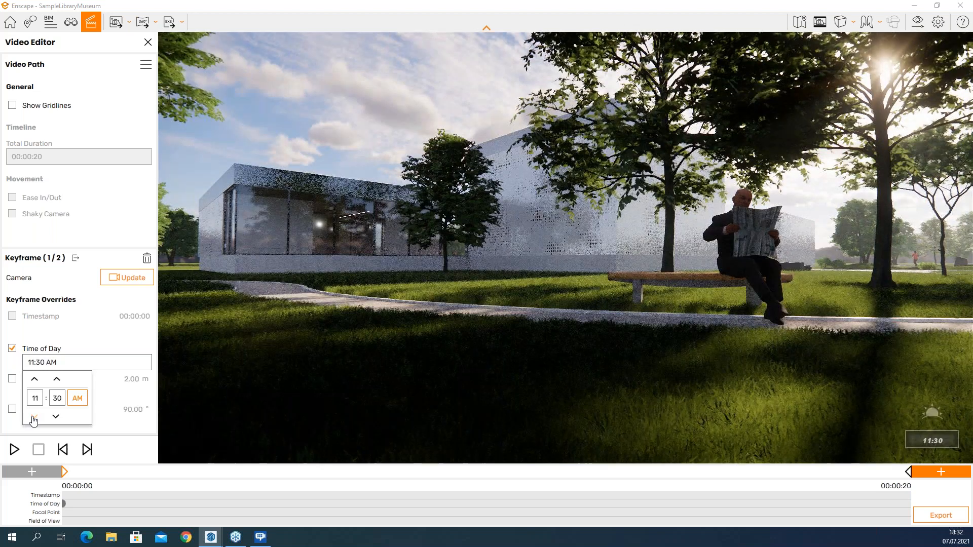
{"action": "left_click", "coordinate": [35, 417]}
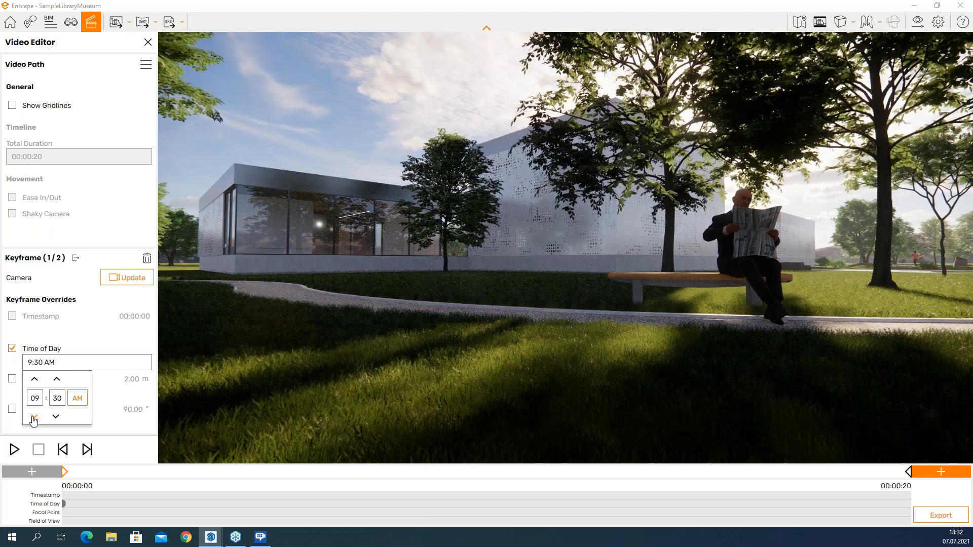
{"action": "left_click", "coordinate": [35, 416]}
{"action": "left_click", "coordinate": [34, 416]}
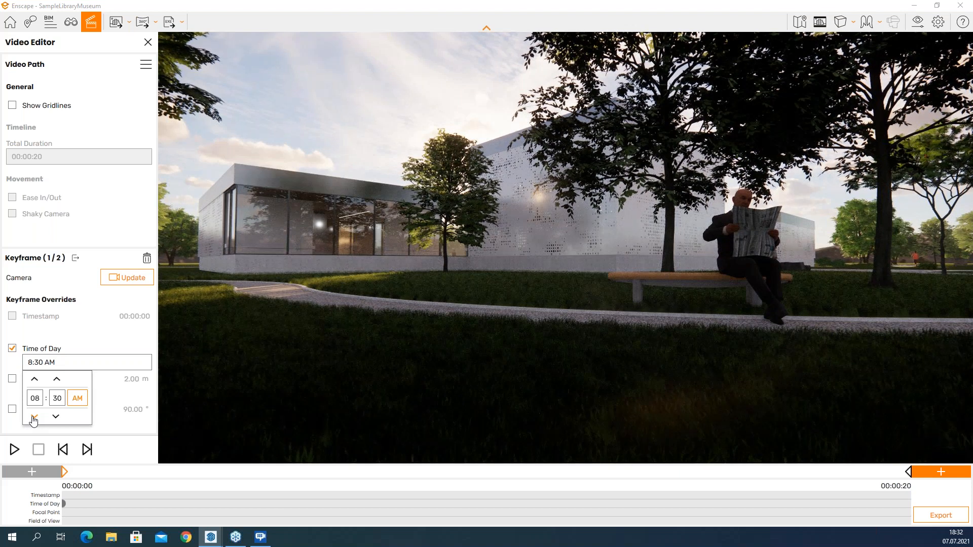
{"action": "left_click", "coordinate": [34, 417]}
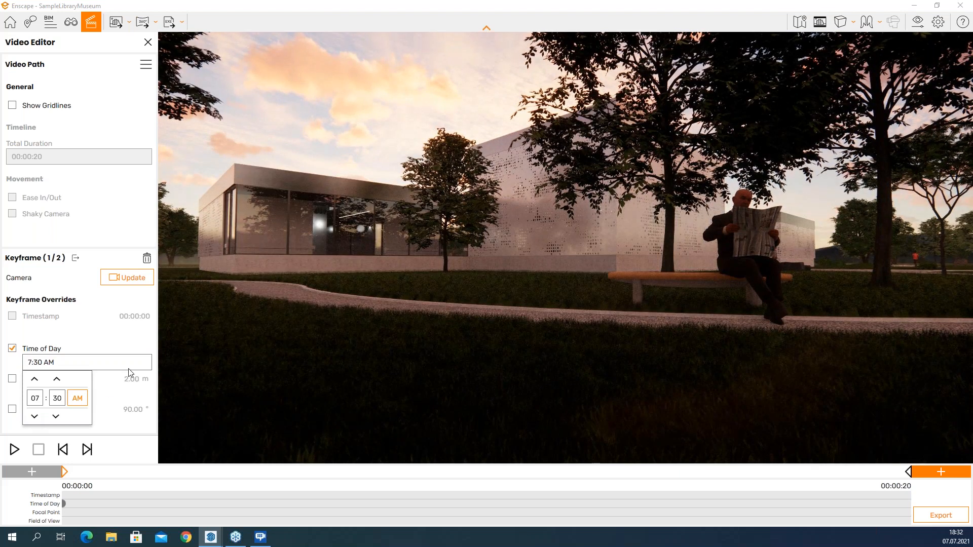
{"action": "left_click", "coordinate": [239, 384]}
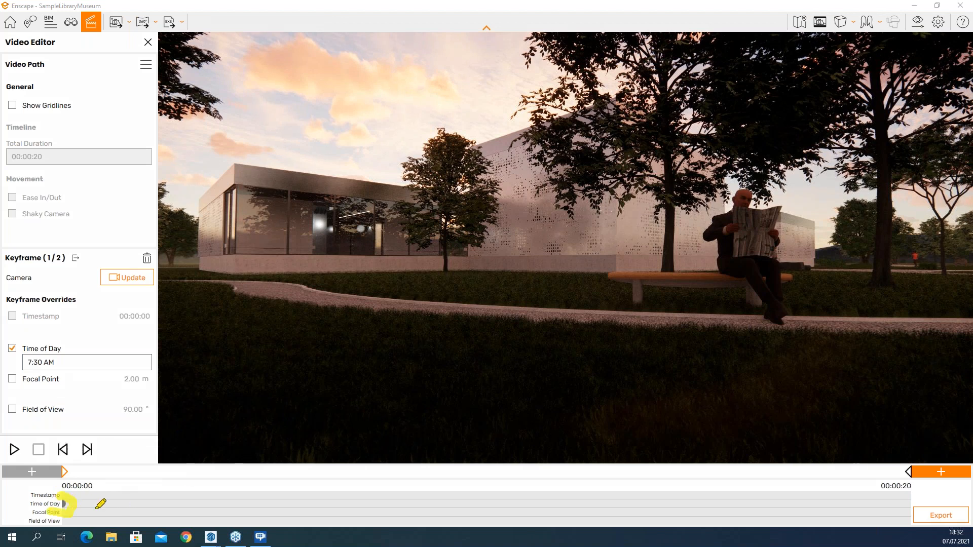
Step: Open the last keyframe of the path, at 00:00:20, for editing
{"action": "left_click_drag", "start_coordinate": [90, 505], "coordinate": [319, 503]}
{"action": "mouse_move", "coordinate": [69, 496]}
{"action": "left_mouse_down"}
{"action": "mouse_move", "coordinate": [83, 496]}
{"action": "mouse_move", "coordinate": [86, 523]}
{"action": "mouse_move", "coordinate": [101, 524]}
{"action": "left_mouse_up"}
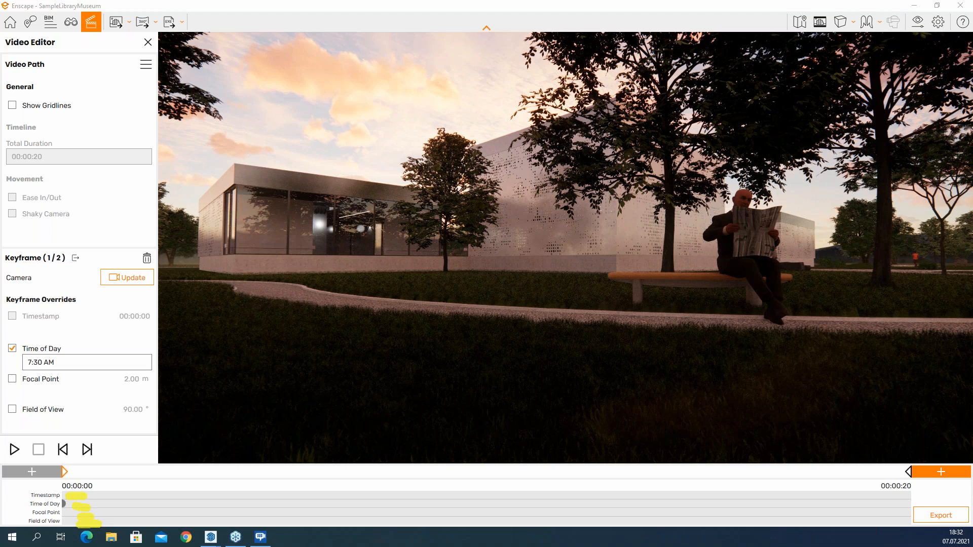
{"action": "key", "text": "Escape"}
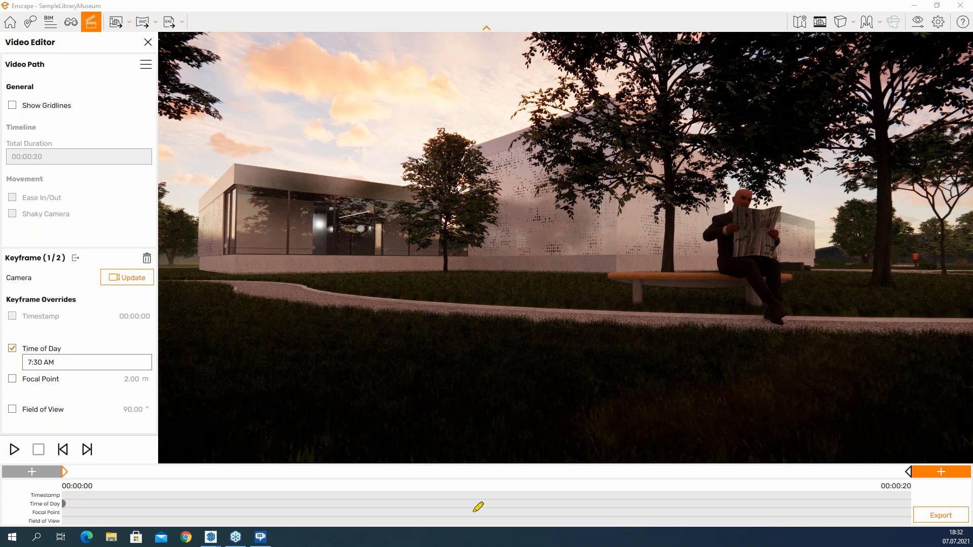
{"action": "left_click", "coordinate": [908, 471]}
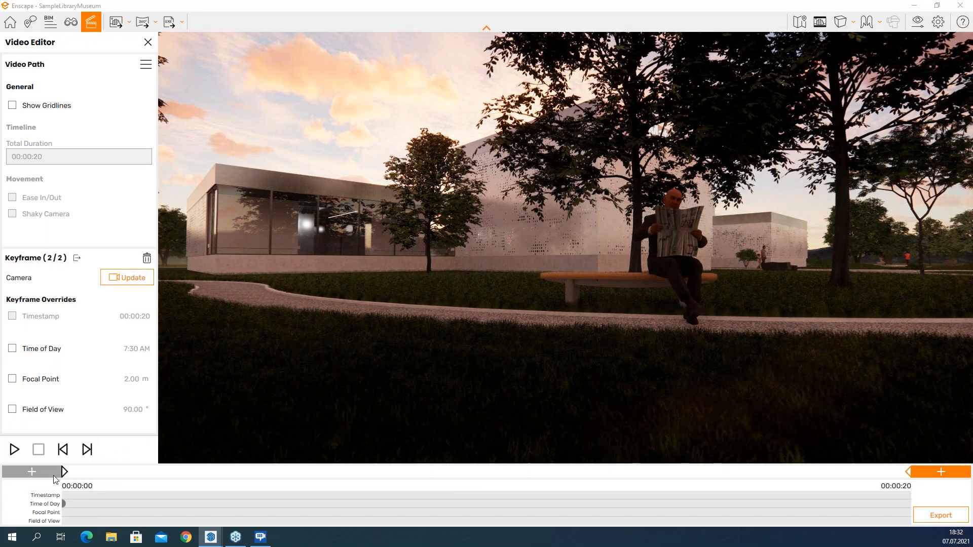
Step: Return to the first keyframe and look at the scene from its camera and from farther back
{"action": "left_click", "coordinate": [63, 449]}
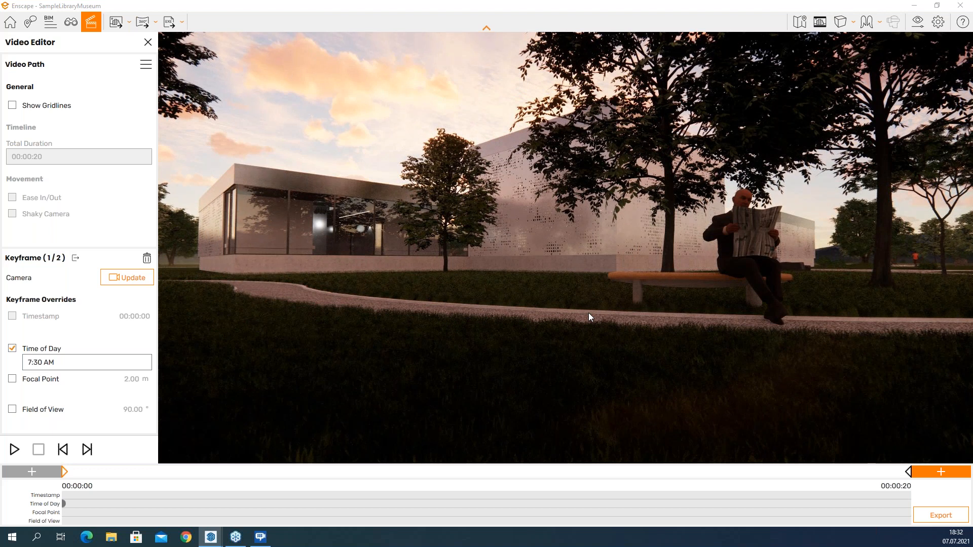
{"action": "key", "text": "space"}
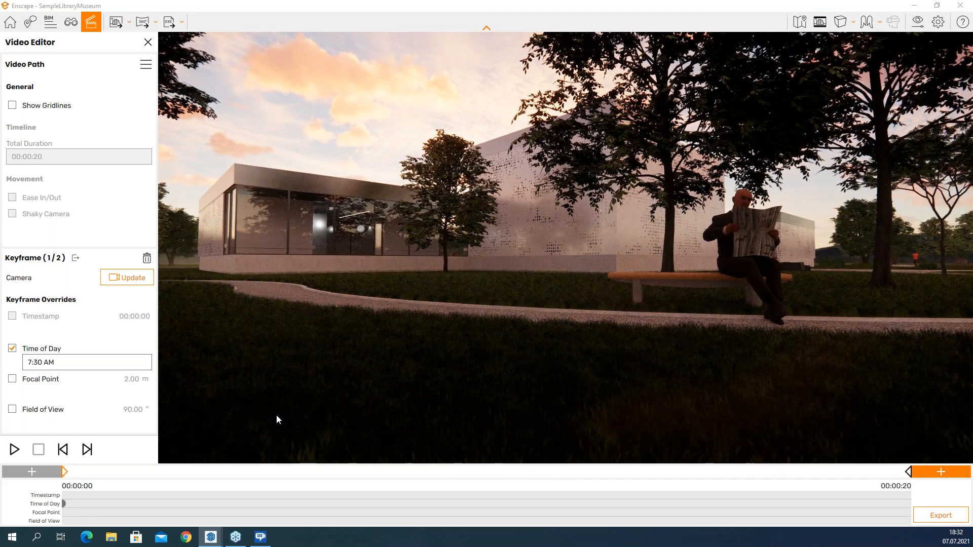
{"action": "scroll", "coordinate": [657, 278], "scroll_direction": "down", "scroll_amount": 5}
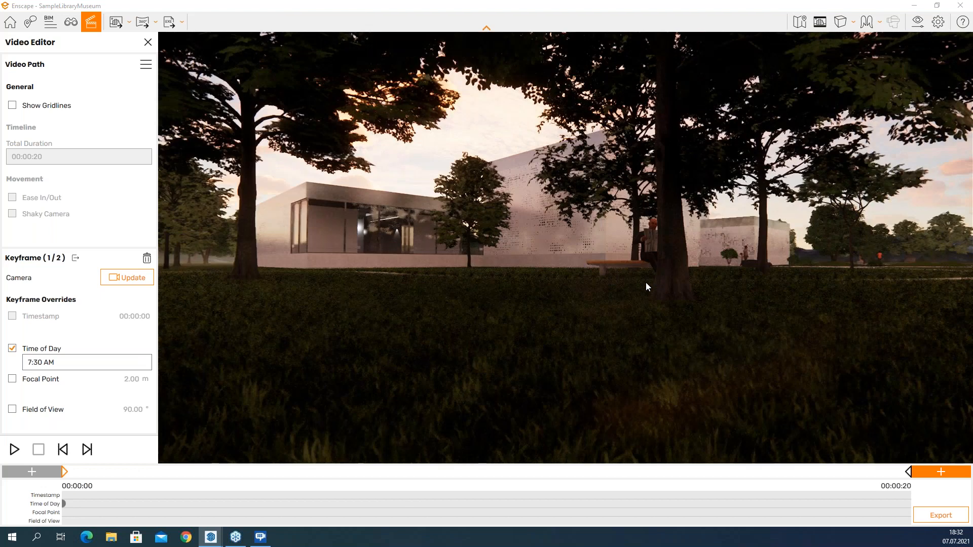
Step: Enable the Time of Day override on the last keyframe and set it to 11:30 AM
{"action": "left_click", "coordinate": [87, 449]}
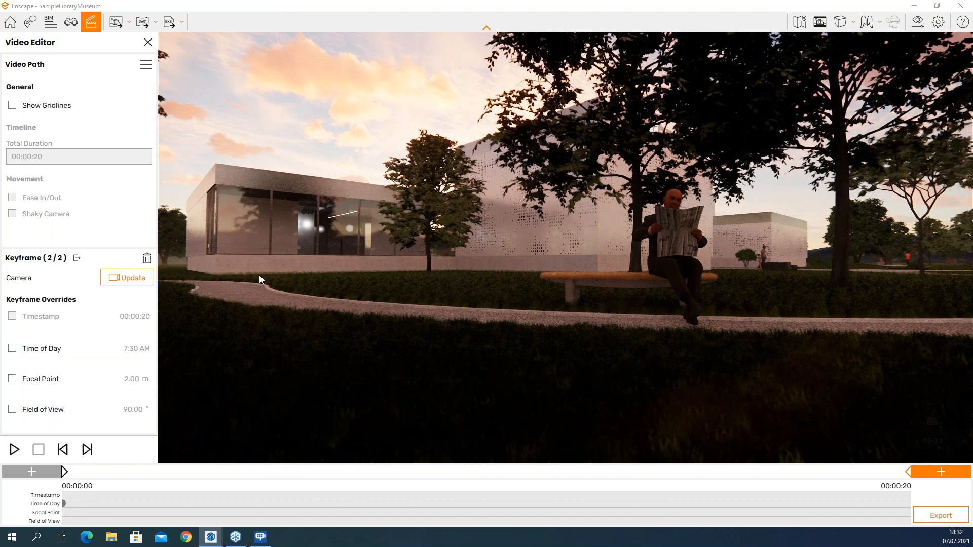
{"action": "left_click", "coordinate": [13, 348]}
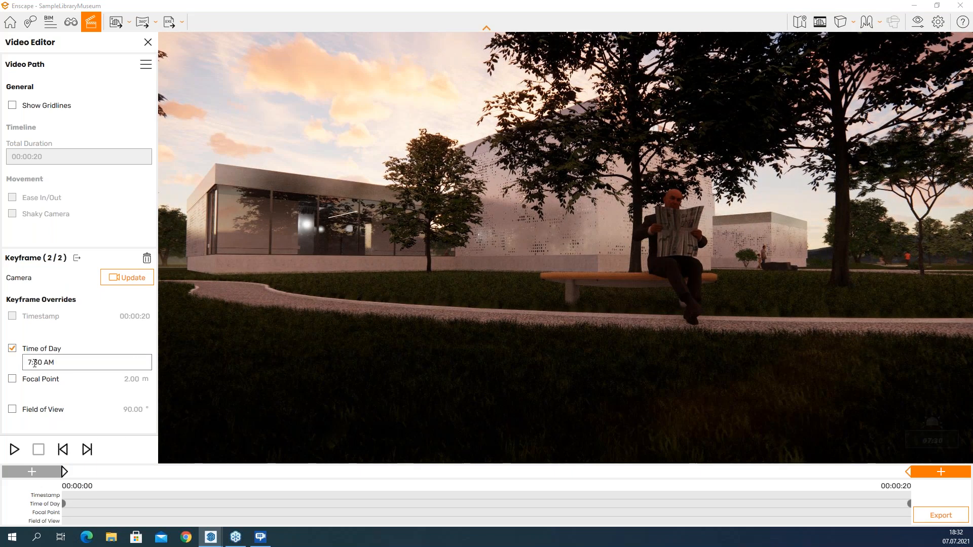
{"action": "left_click", "coordinate": [34, 363]}
{"action": "left_click", "coordinate": [34, 379]}
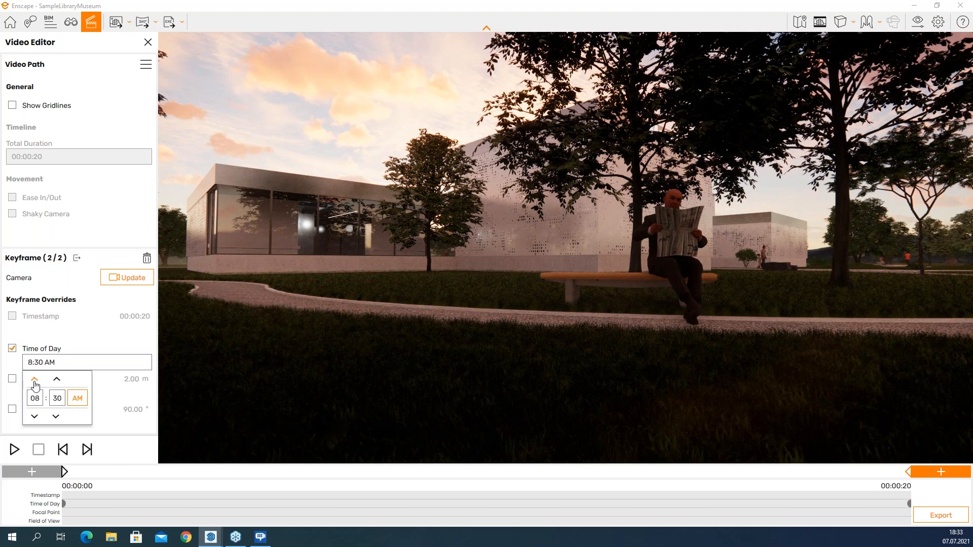
{"action": "left_click", "coordinate": [34, 379]}
{"action": "left_click", "coordinate": [34, 380]}
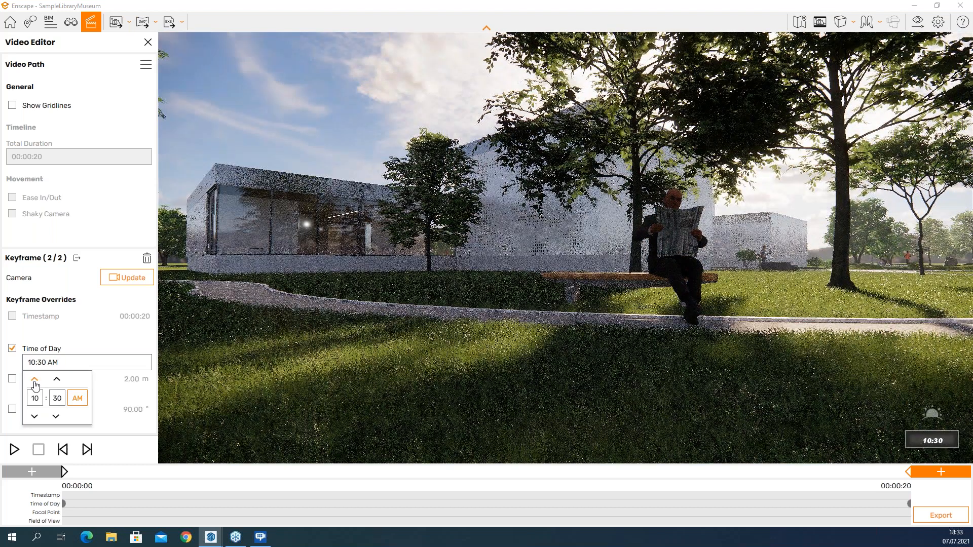
{"action": "left_click", "coordinate": [34, 379]}
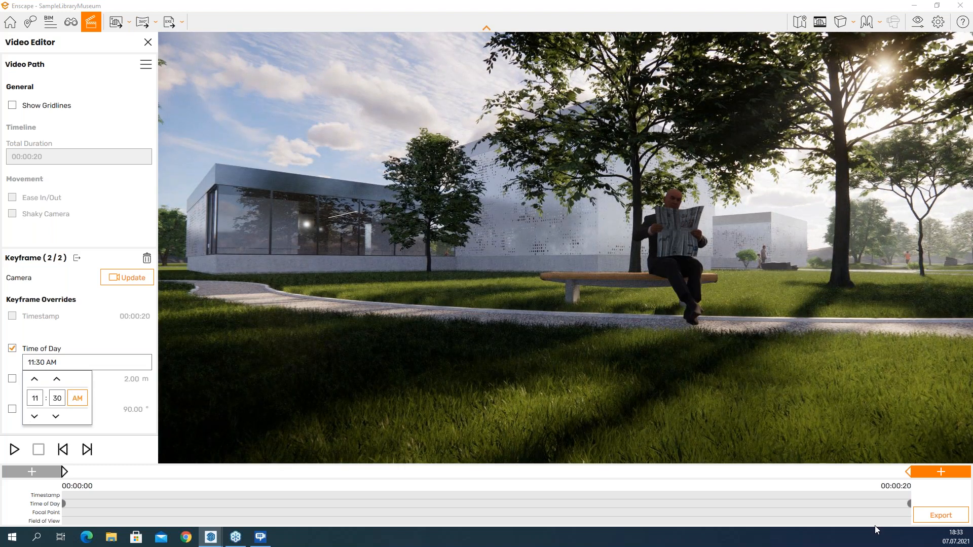
{"action": "left_click", "coordinate": [412, 401]}
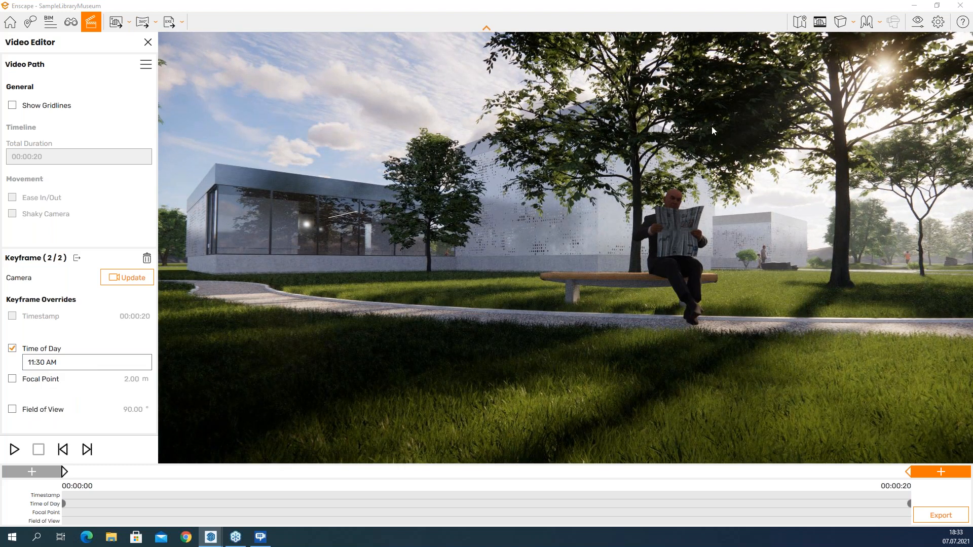
Step: Leave the keyframe and examine the Time of Day markers beneath the two keyframe cameras on the lawn
{"action": "key", "text": "s"}
{"action": "left_click_drag", "start_coordinate": [683, 169], "coordinate": [634, 244]}
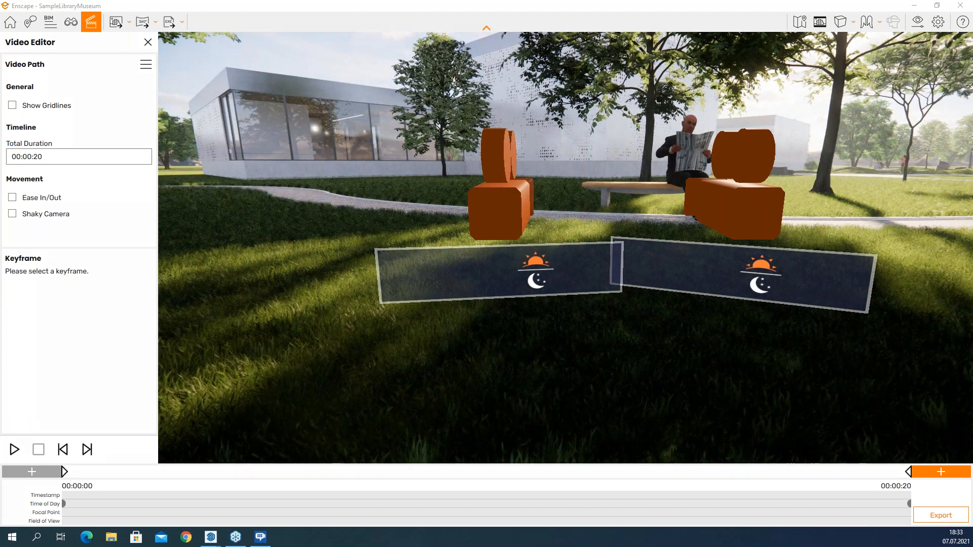
{"action": "mouse_move", "coordinate": [769, 250]}
{"action": "left_mouse_down"}
{"action": "mouse_move", "coordinate": [755, 303]}
{"action": "mouse_move", "coordinate": [773, 252]}
{"action": "left_mouse_up"}
{"action": "mouse_move", "coordinate": [541, 238]}
{"action": "left_mouse_down"}
{"action": "mouse_move", "coordinate": [511, 238]}
{"action": "mouse_move", "coordinate": [548, 218]}
{"action": "left_mouse_up"}
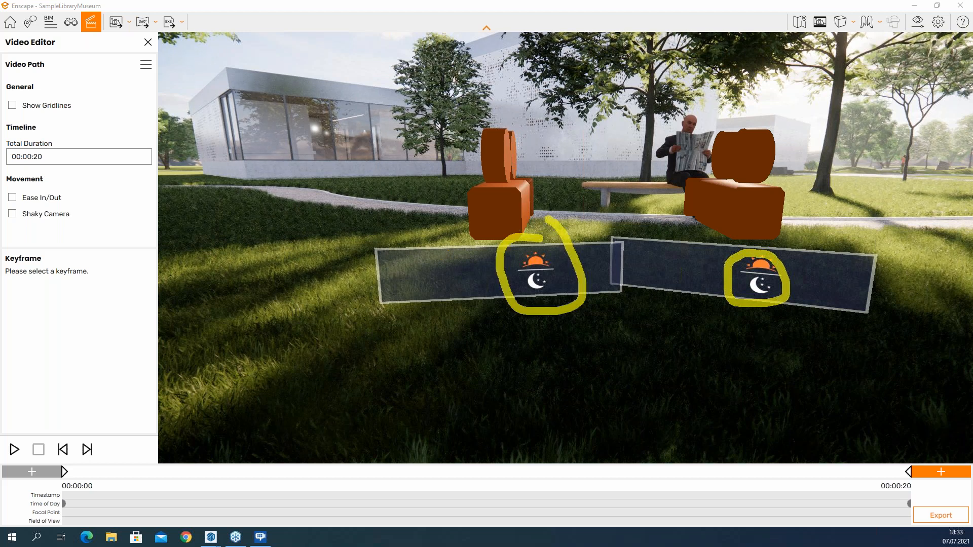
{"action": "key", "text": "Escape"}
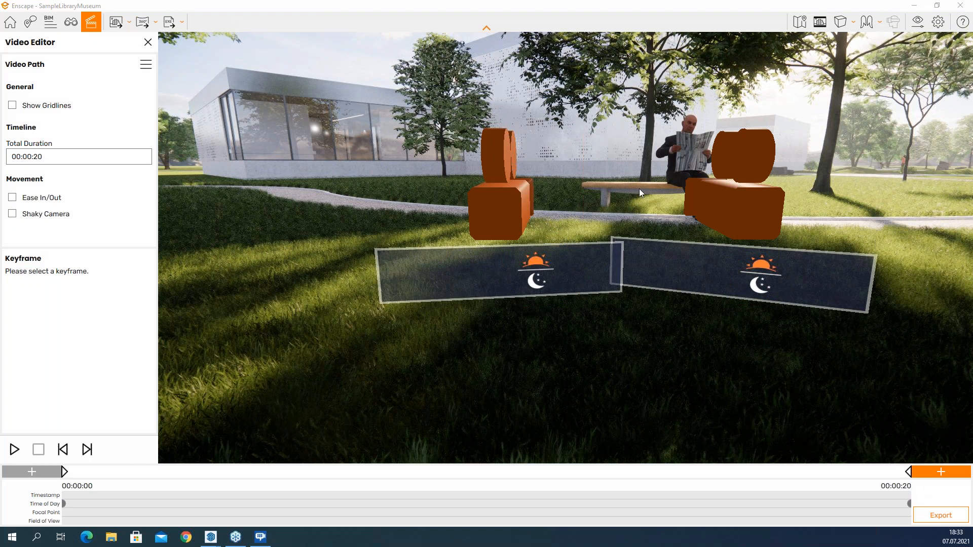
{"action": "key", "text": "space"}
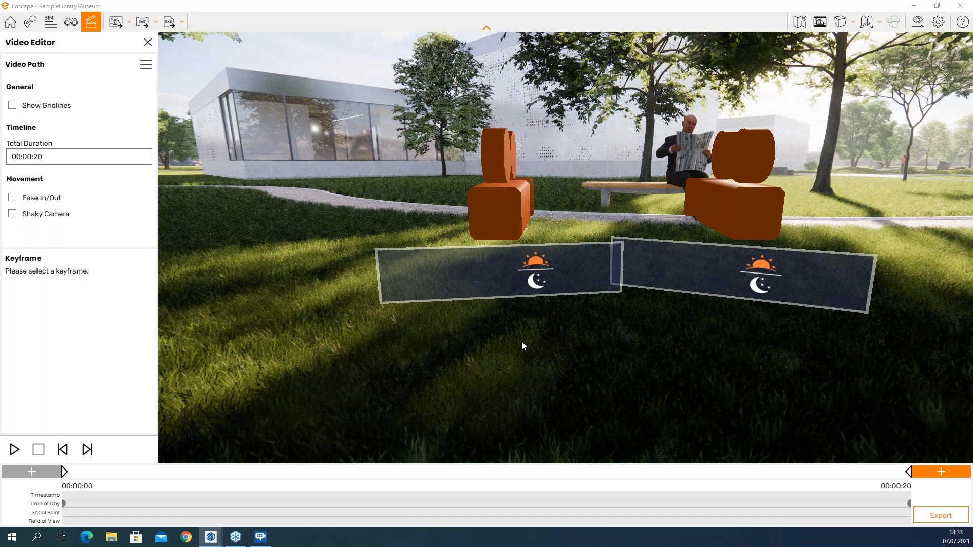
{"action": "key", "text": "space"}
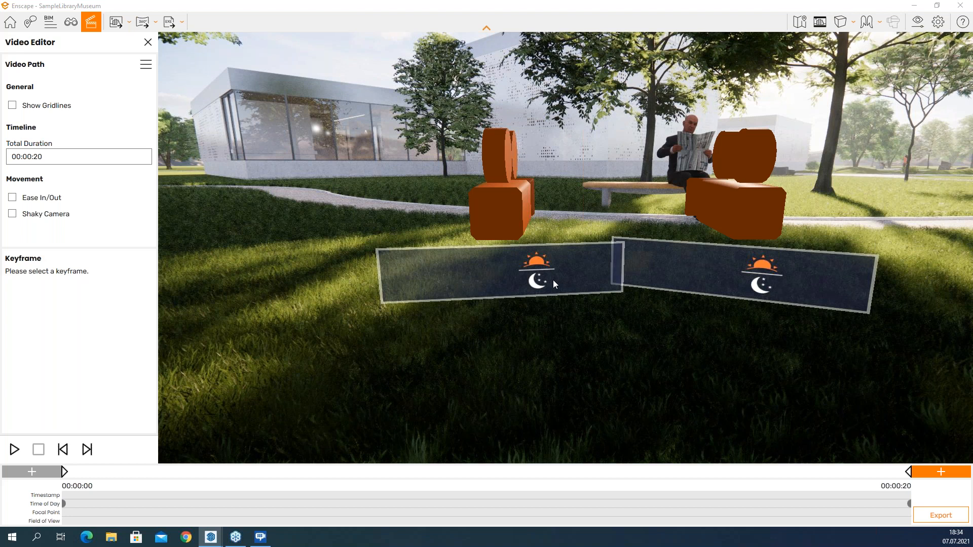
Step: Open the first keyframe for editing by picking its camera in the scene
{"action": "key", "text": "s"}
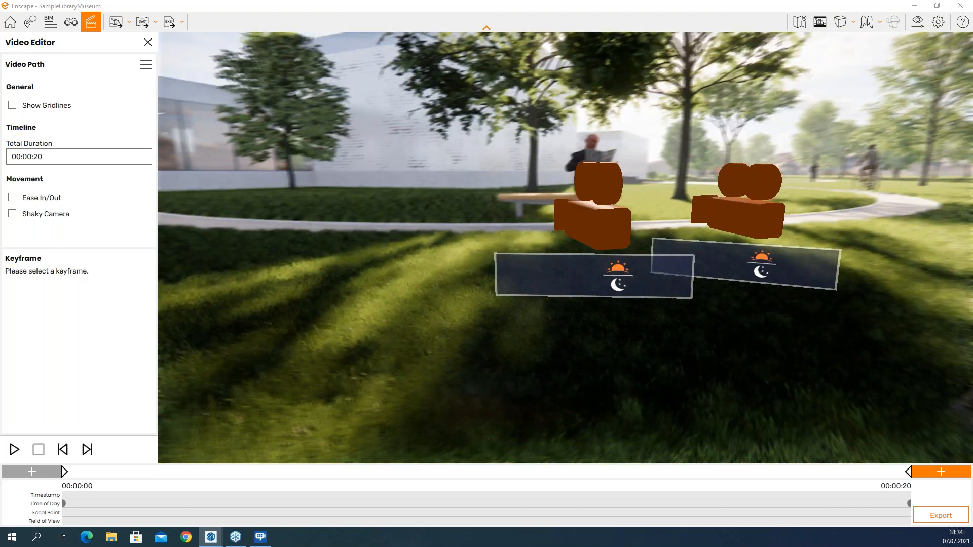
{"action": "key", "text": "w"}
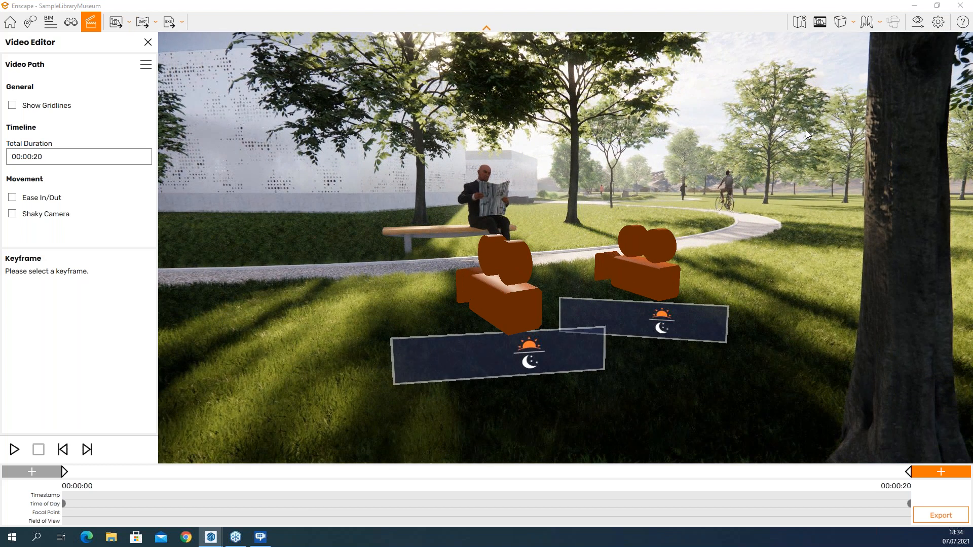
{"action": "mouse_move", "coordinate": [654, 243]}
{"action": "right_mouse_down"}
{"action": "mouse_move", "coordinate": [639, 266]}
{"action": "mouse_move", "coordinate": [694, 355]}
{"action": "mouse_move", "coordinate": [730, 248]}
{"action": "mouse_move", "coordinate": [572, 243]}
{"action": "mouse_move", "coordinate": [664, 251]}
{"action": "right_mouse_up"}
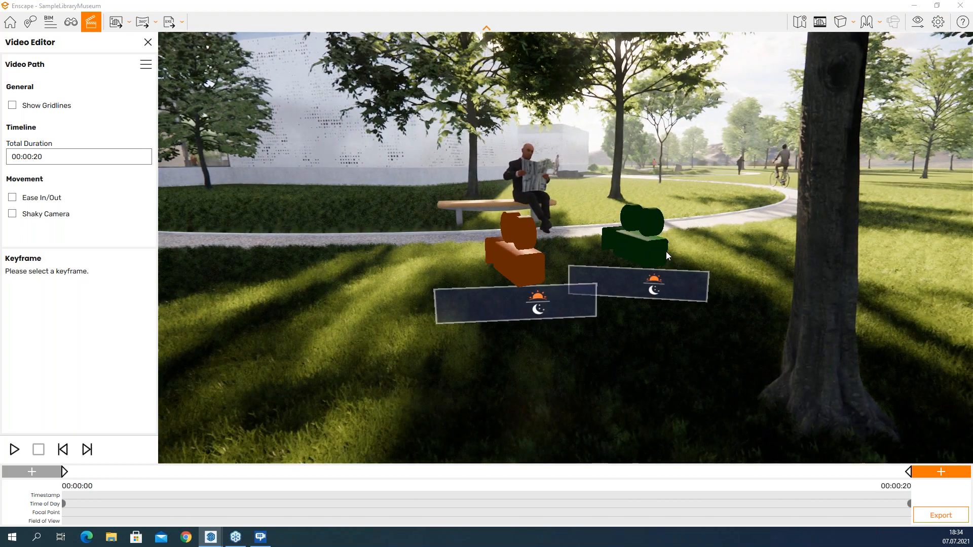
{"action": "left_click", "coordinate": [530, 276]}
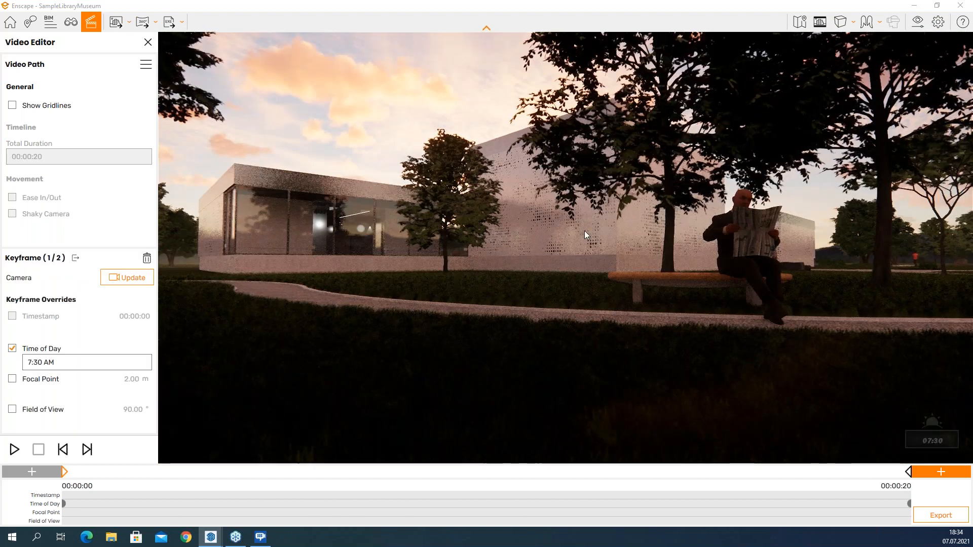
Step: Try a Focal Point override of 0.60 m on the first keyframe and switch the override off again
{"action": "left_click", "coordinate": [12, 379]}
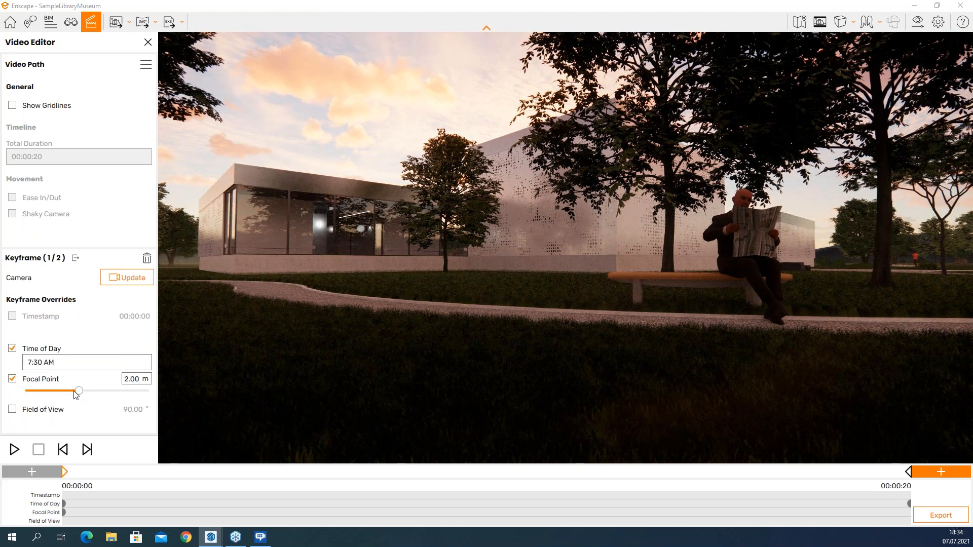
{"action": "mouse_move", "coordinate": [76, 392]}
{"action": "left_mouse_down"}
{"action": "mouse_move", "coordinate": [44, 392]}
{"action": "mouse_move", "coordinate": [122, 400]}
{"action": "mouse_move", "coordinate": [58, 388]}
{"action": "left_mouse_up"}
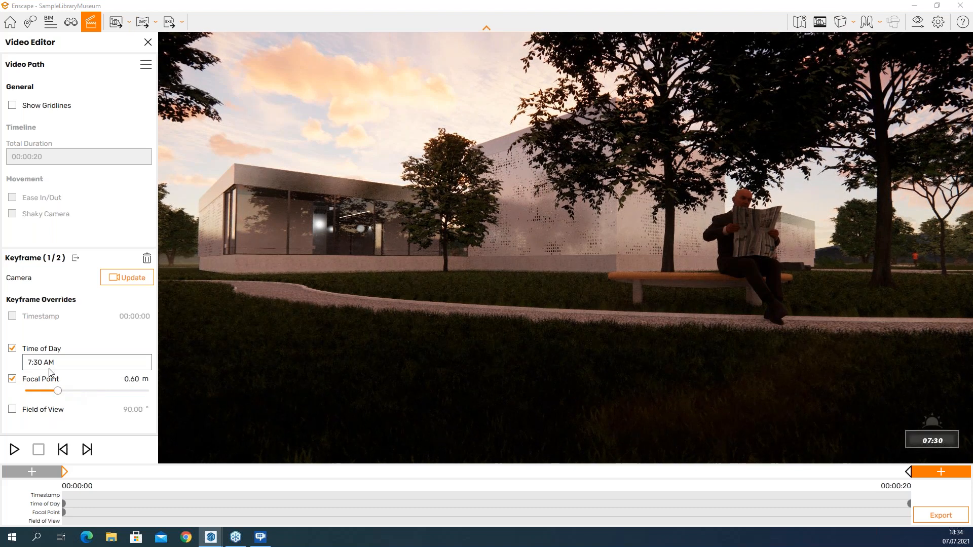
{"action": "left_click", "coordinate": [13, 379]}
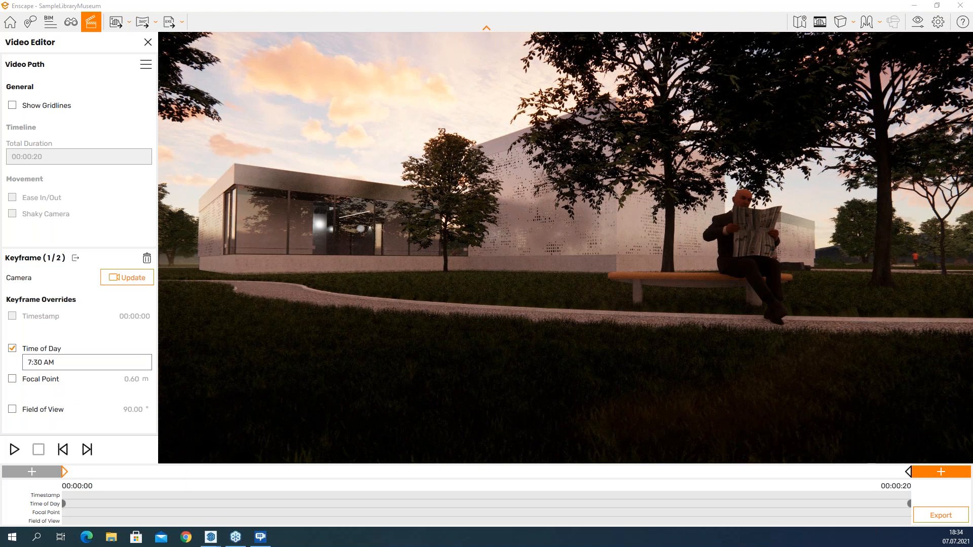
Step: Open the Visual Settings and set the camera's Depth of Field to 27 %
{"action": "left_click_drag", "start_coordinate": [907, 12], "coordinate": [927, 35]}
{"action": "left_click", "coordinate": [918, 21]}
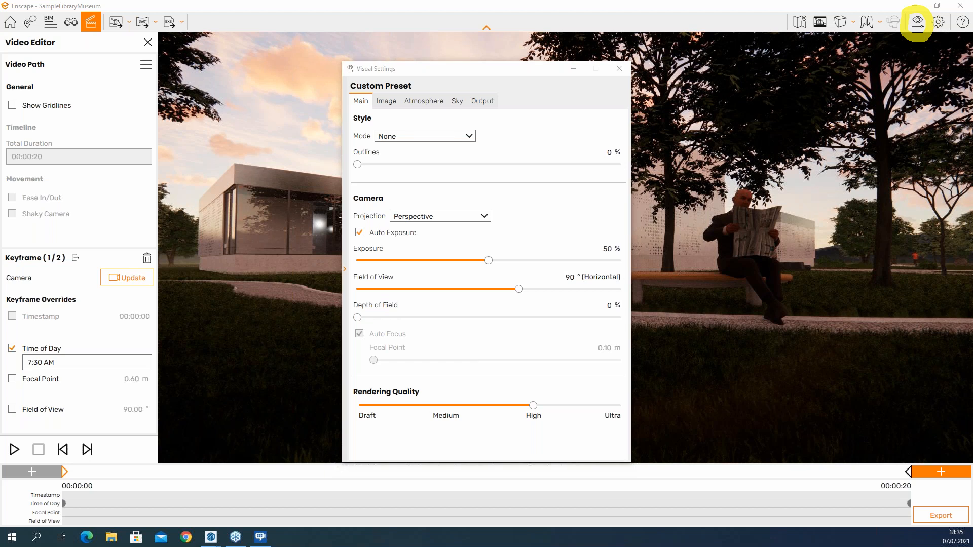
{"action": "mouse_move", "coordinate": [349, 295]}
{"action": "left_mouse_down"}
{"action": "mouse_move", "coordinate": [393, 295]}
{"action": "mouse_move", "coordinate": [409, 307]}
{"action": "left_mouse_up"}
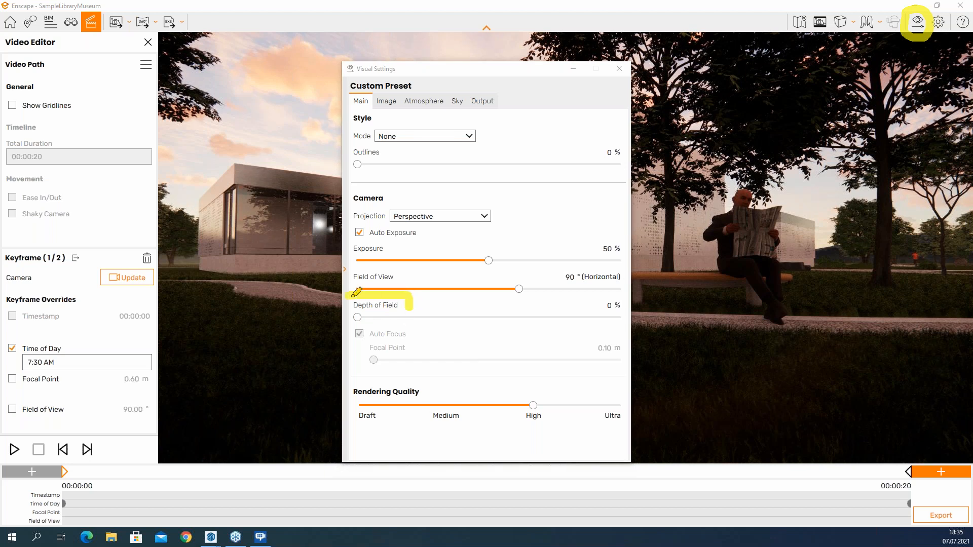
{"action": "left_click_drag", "start_coordinate": [350, 329], "coordinate": [418, 326]}
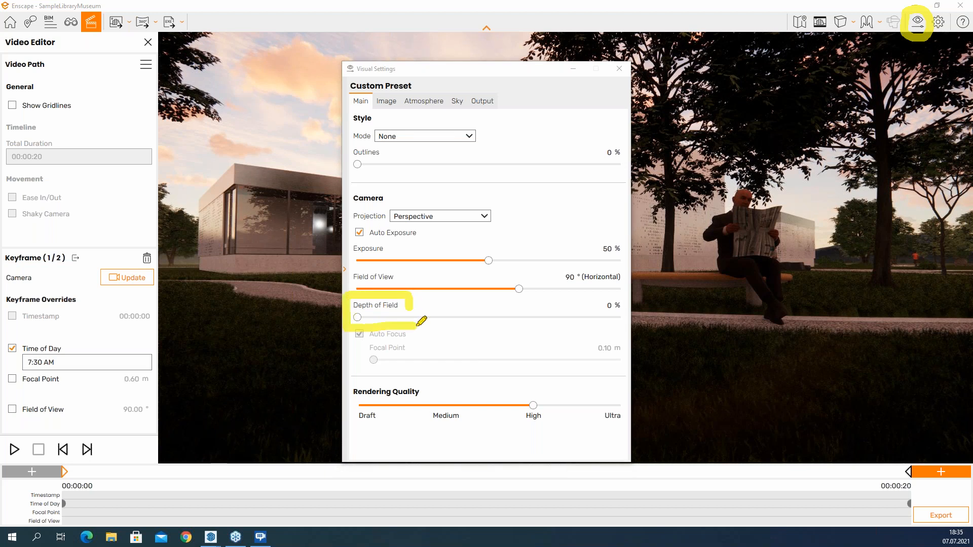
{"action": "mouse_move", "coordinate": [62, 378]}
{"action": "left_mouse_down"}
{"action": "mouse_move", "coordinate": [76, 386]}
{"action": "mouse_move", "coordinate": [238, 357]}
{"action": "mouse_move", "coordinate": [323, 320]}
{"action": "mouse_move", "coordinate": [324, 306]}
{"action": "mouse_move", "coordinate": [338, 332]}
{"action": "left_mouse_up"}
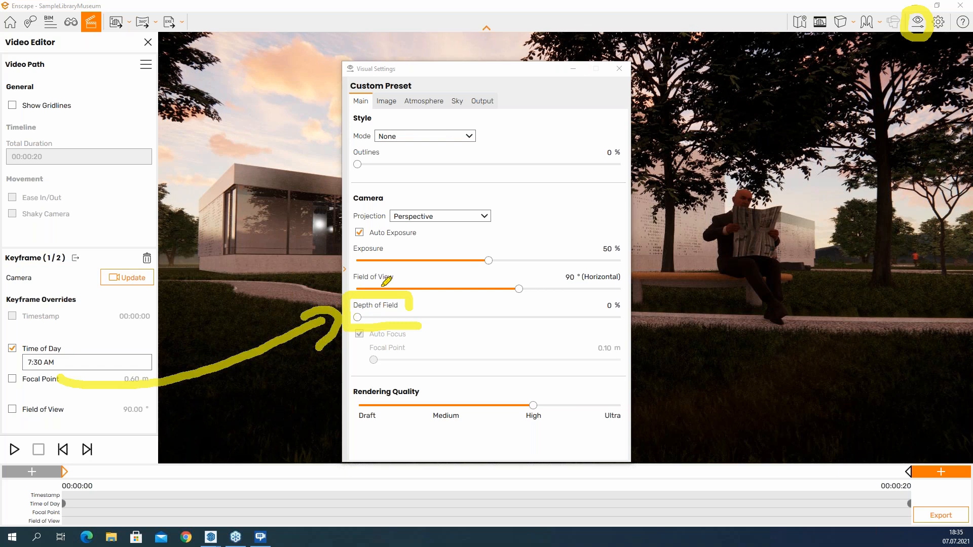
{"action": "left_click_drag", "start_coordinate": [357, 317], "coordinate": [428, 317]}
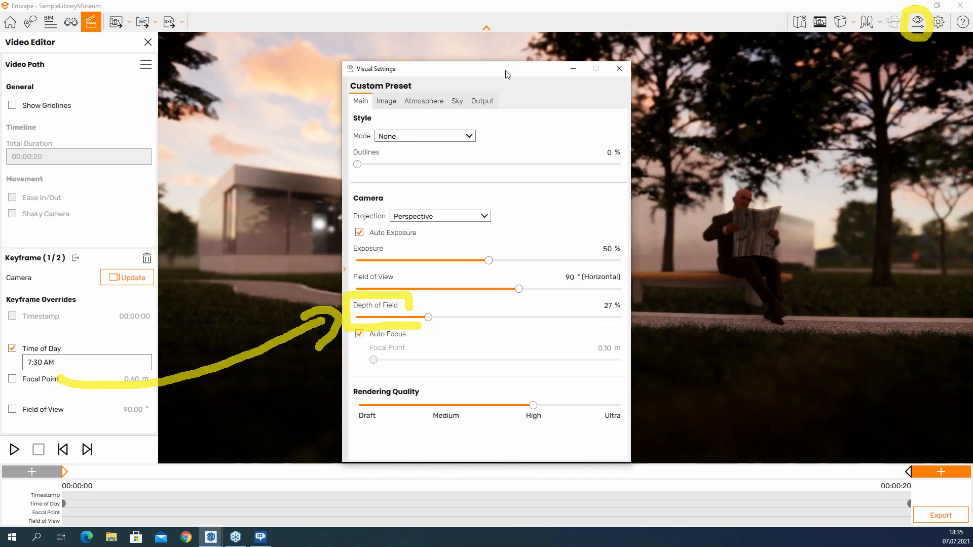
Step: Move the Visual Settings window out of the way of the scene and close it
{"action": "left_click_drag", "start_coordinate": [505, 71], "coordinate": [972, 152]}
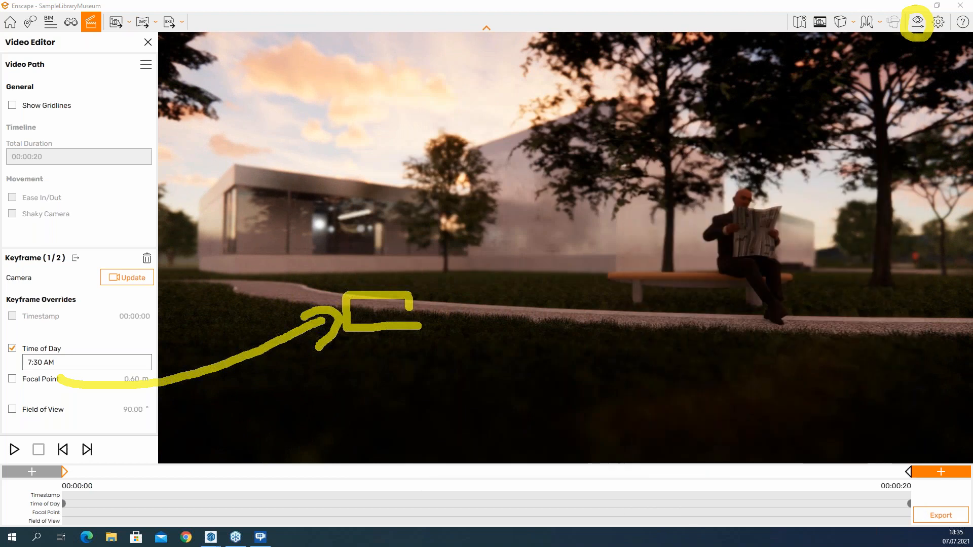
{"action": "key", "text": "Escape"}
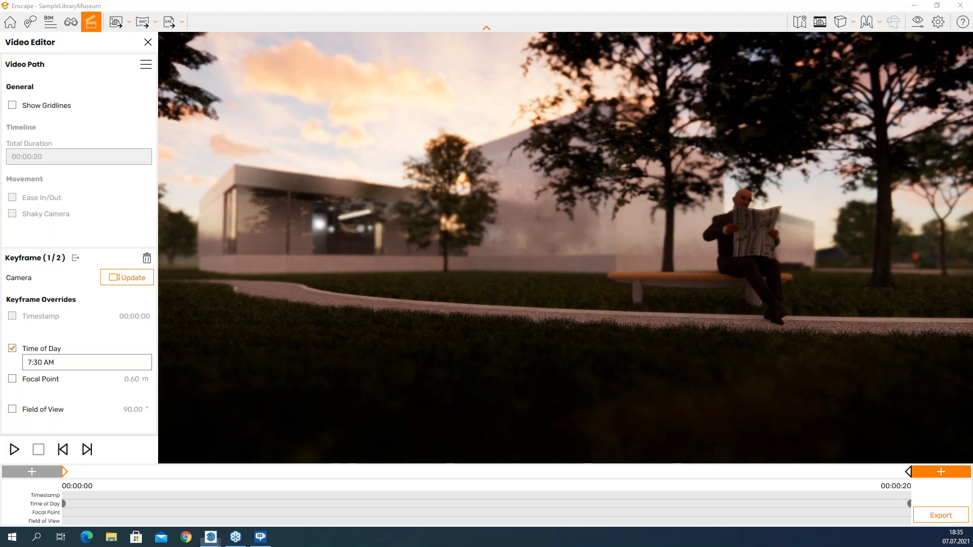
{"action": "left_click_drag", "start_coordinate": [972, 94], "coordinate": [919, 137]}
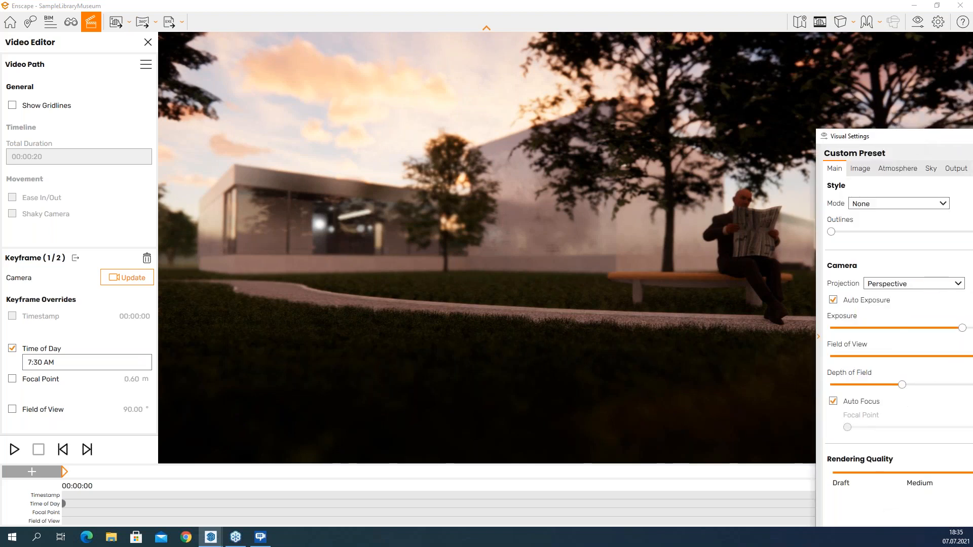
{"action": "key", "text": "alt+F4"}
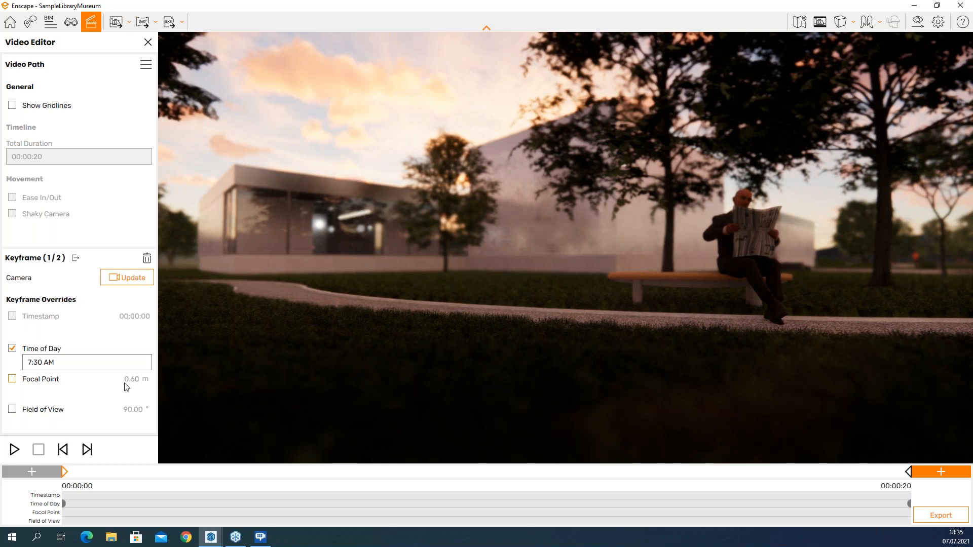
Step: Enable the Focal Point override on the first keyframe and set it to about 4.23 m, focusing on the seated man
{"action": "left_click", "coordinate": [12, 379]}
{"action": "left_click_drag", "start_coordinate": [57, 391], "coordinate": [86, 407]}
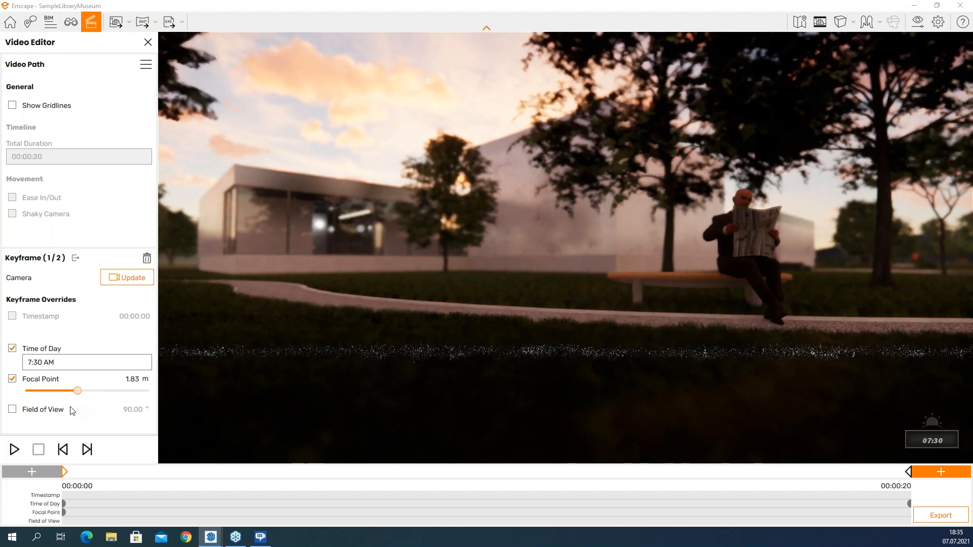
{"action": "left_click_drag", "start_coordinate": [90, 411], "coordinate": [92, 418]}
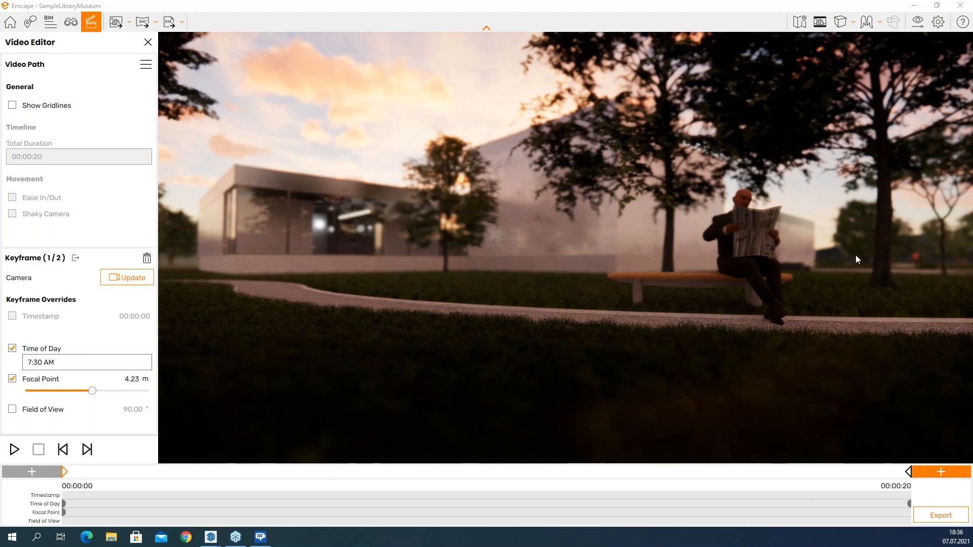
{"action": "mouse_move", "coordinate": [67, 435]}
{"action": "left_mouse_down"}
{"action": "mouse_move", "coordinate": [100, 428]}
{"action": "mouse_move", "coordinate": [107, 458]}
{"action": "mouse_move", "coordinate": [59, 442]}
{"action": "left_mouse_up"}
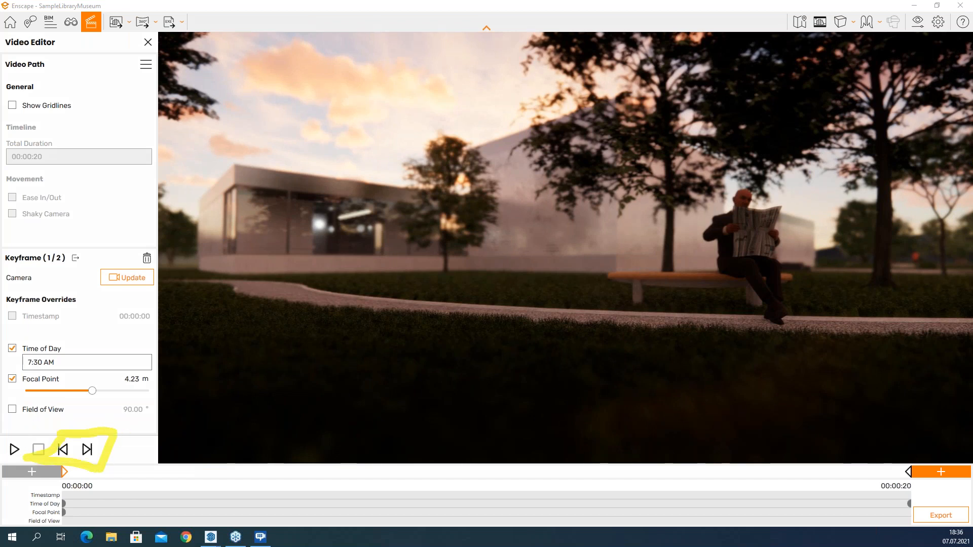
{"action": "right_click", "coordinate": [77, 473]}
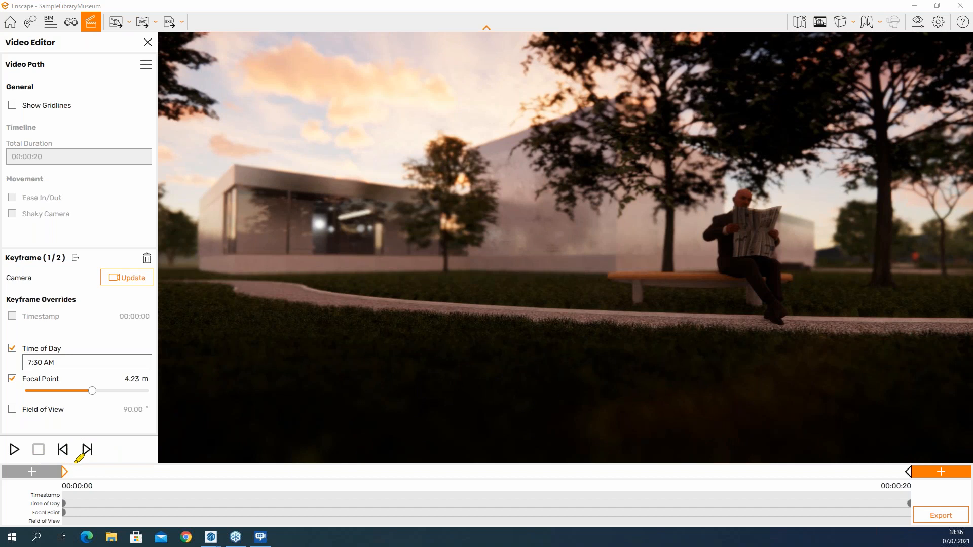
Step: Enable the Focal Point override on the second keyframe, set it to about 24.46 m, and leave keyframe editing
{"action": "left_click", "coordinate": [93, 450]}
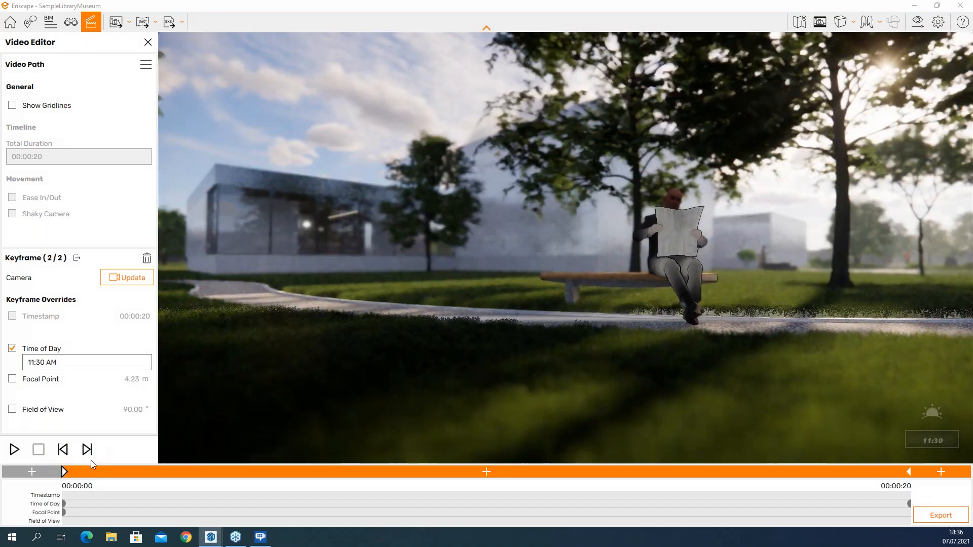
{"action": "left_click", "coordinate": [12, 379]}
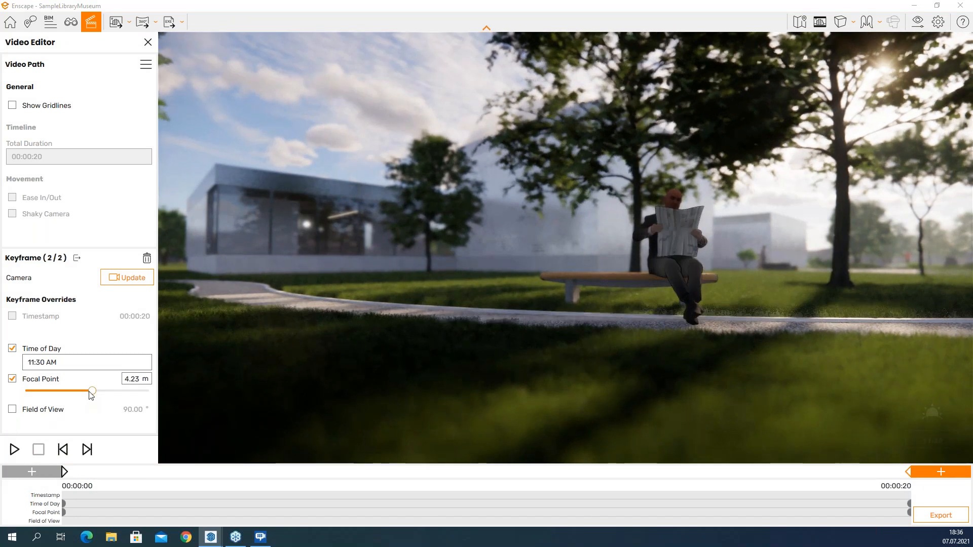
{"action": "left_click_drag", "start_coordinate": [91, 391], "coordinate": [122, 400]}
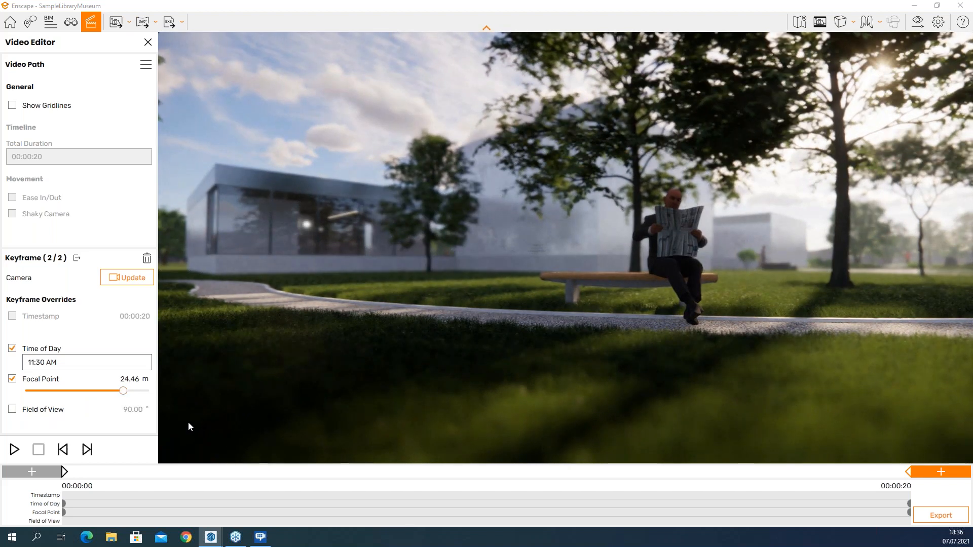
{"action": "mouse_move", "coordinate": [123, 392]}
{"action": "left_mouse_down"}
{"action": "mouse_move", "coordinate": [112, 394]}
{"action": "mouse_move", "coordinate": [133, 400]}
{"action": "mouse_move", "coordinate": [96, 409]}
{"action": "mouse_move", "coordinate": [83, 394]}
{"action": "mouse_move", "coordinate": [146, 400]}
{"action": "mouse_move", "coordinate": [125, 401]}
{"action": "left_mouse_up"}
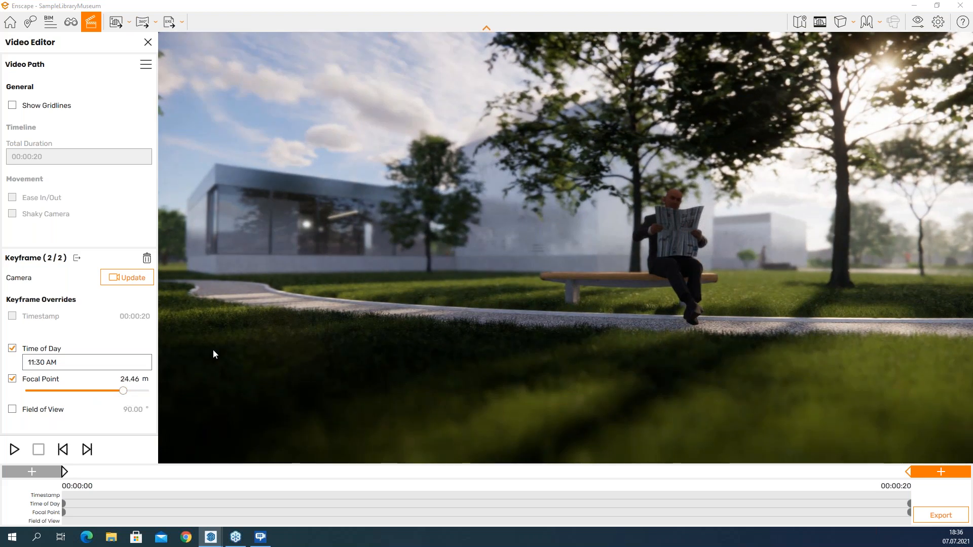
{"action": "left_click", "coordinate": [213, 350]}
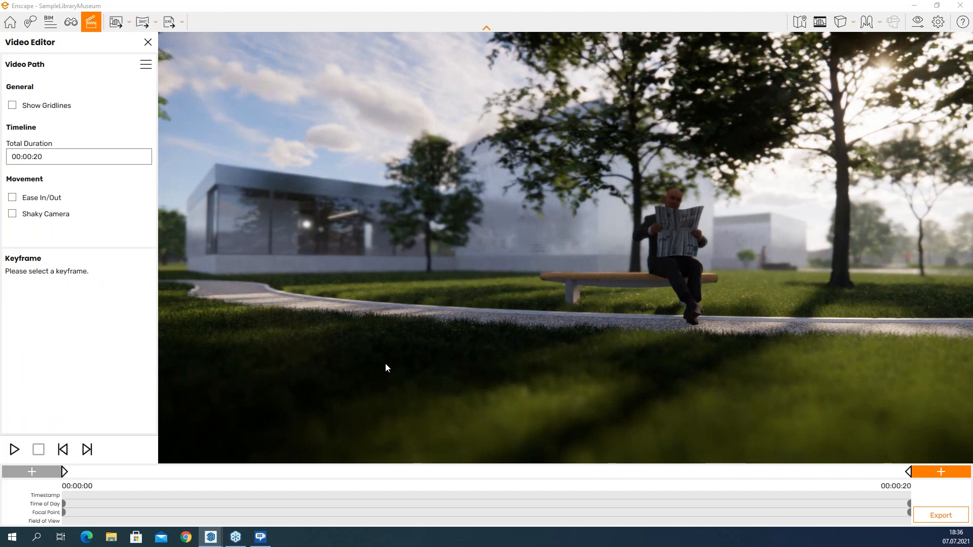
Step: Open the Visual Settings window alongside the video editor and place it fully in view
{"action": "key", "text": "space"}
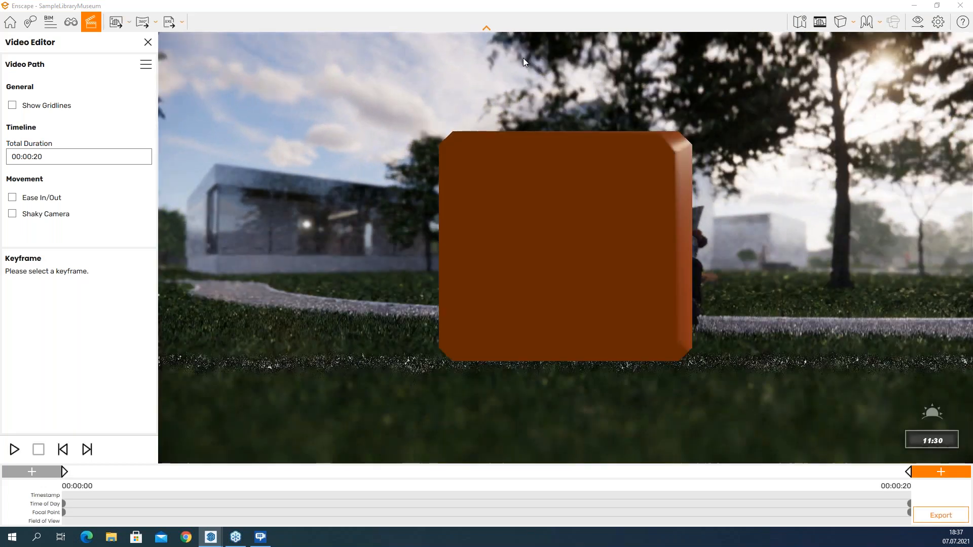
{"action": "left_click", "coordinate": [148, 42]}
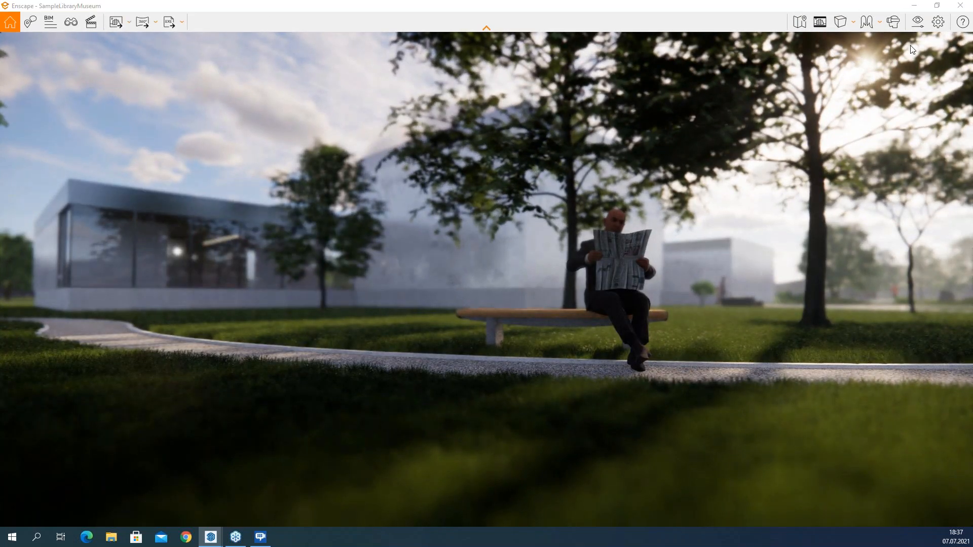
{"action": "left_click", "coordinate": [919, 23]}
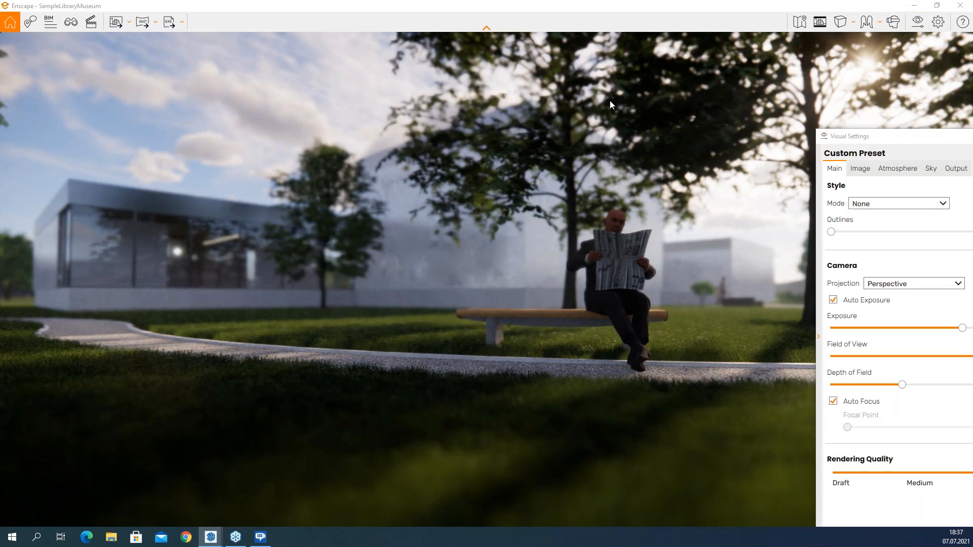
{"action": "key", "text": "k"}
{"action": "left_click_drag", "start_coordinate": [868, 137], "coordinate": [306, 47]}
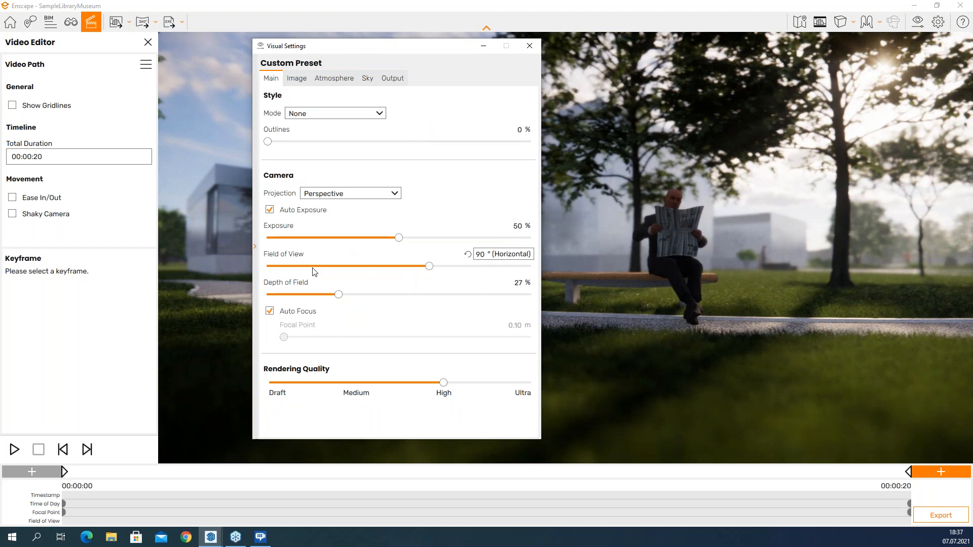
Step: Try a Depth of Field of 55%, reduce it to 19%, and turn off Auto Focus
{"action": "left_click_drag", "start_coordinate": [339, 294], "coordinate": [413, 296]}
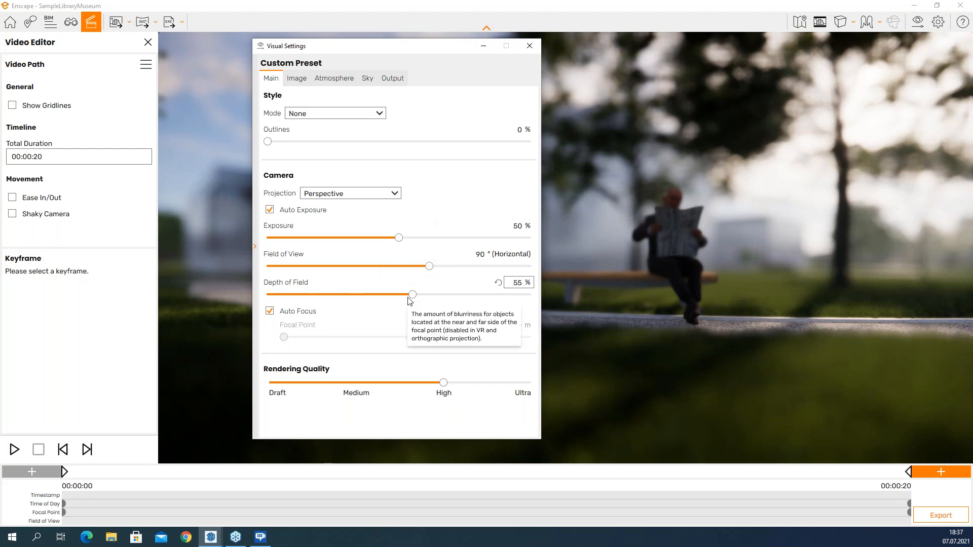
{"action": "left_click_drag", "start_coordinate": [413, 294], "coordinate": [342, 296]}
{"action": "left_click", "coordinate": [270, 312]}
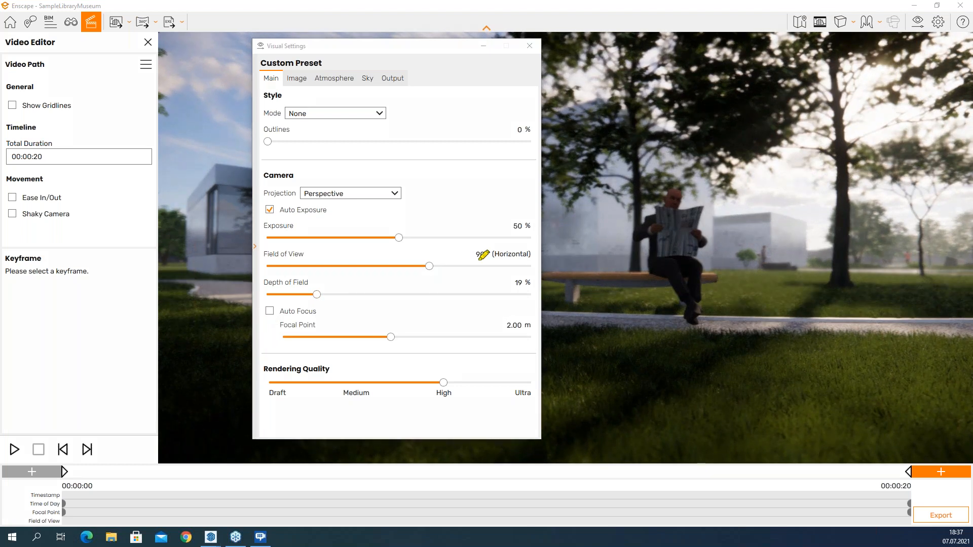
{"action": "mouse_move", "coordinate": [264, 304]}
{"action": "left_mouse_down"}
{"action": "mouse_move", "coordinate": [301, 329]}
{"action": "mouse_move", "coordinate": [269, 306]}
{"action": "left_mouse_up"}
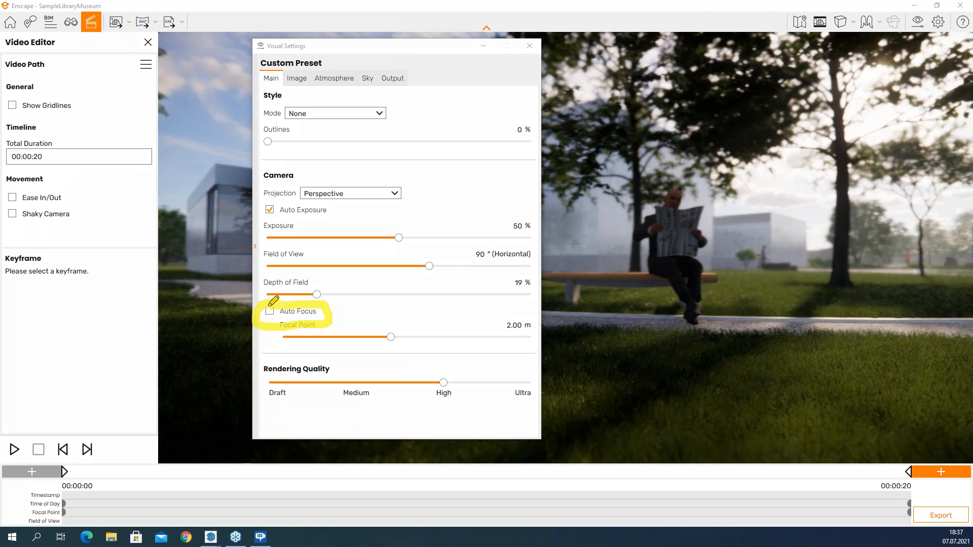
{"action": "left_click_drag", "start_coordinate": [325, 265], "coordinate": [329, 305]}
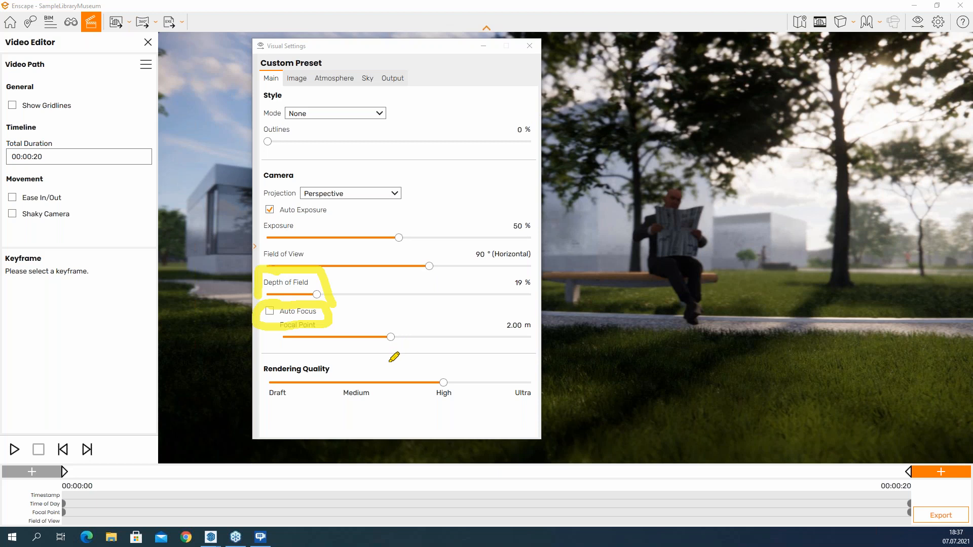
Step: Try a Depth of Field of 54% with the manual Focal Point moved to 19.17 m
{"action": "left_click_drag", "start_coordinate": [391, 337], "coordinate": [431, 357]}
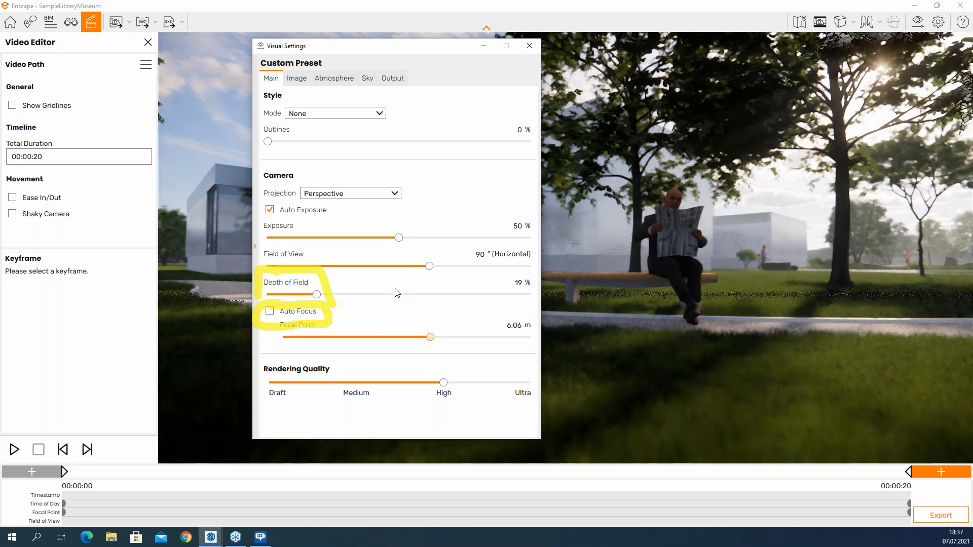
{"action": "left_click_drag", "start_coordinate": [317, 295], "coordinate": [409, 295]}
{"action": "left_click_drag", "start_coordinate": [430, 336], "coordinate": [472, 338]}
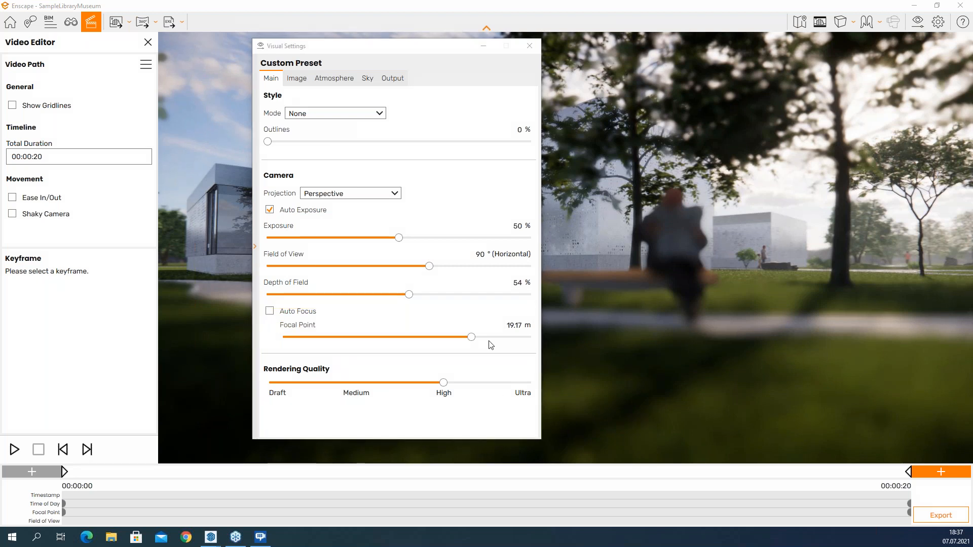
Step: Set the manual Focal Point to 4.46 m, reduce the Depth of Field, and close the visual settings
{"action": "left_click_drag", "start_coordinate": [471, 338], "coordinate": [419, 342]}
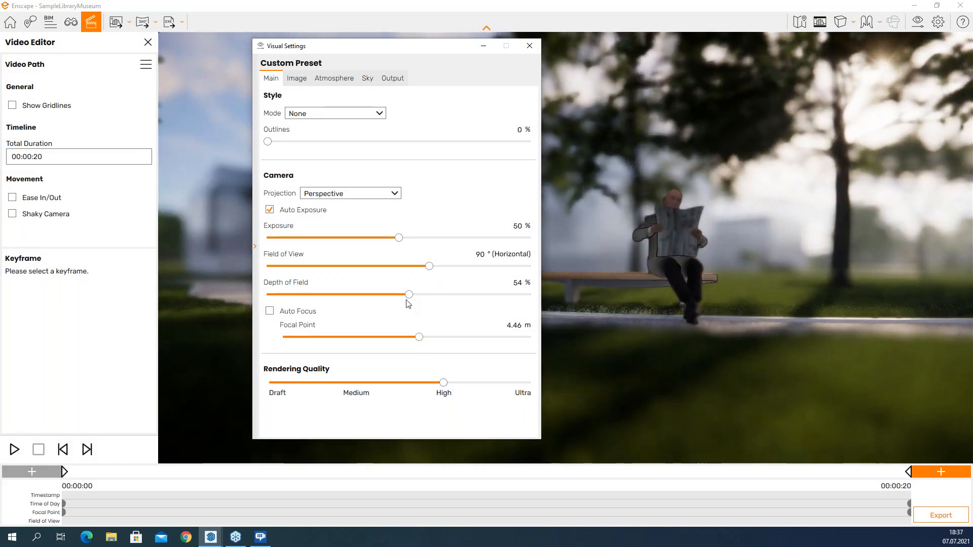
{"action": "left_click_drag", "start_coordinate": [406, 300], "coordinate": [348, 300]}
{"action": "left_click", "coordinate": [530, 46]}
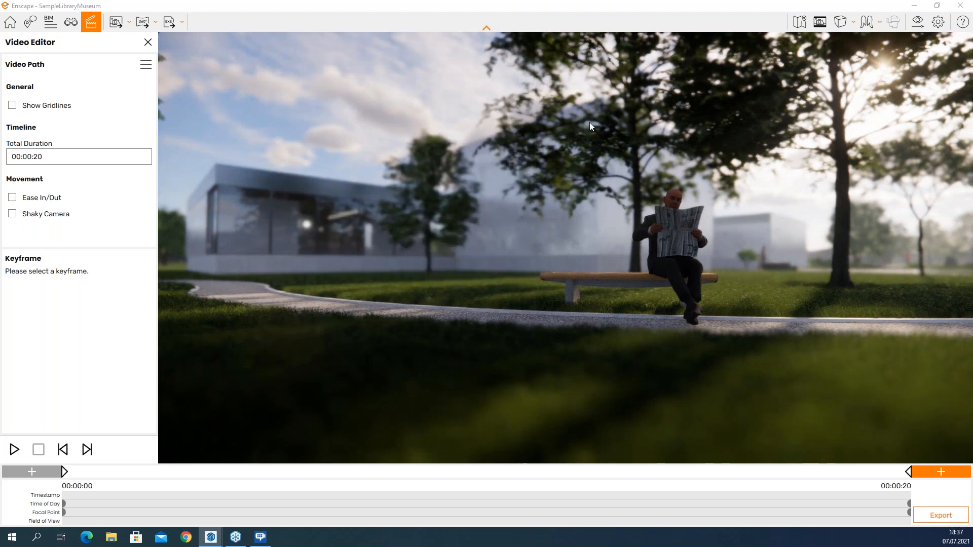
Step: Back the camera away until both keyframe markers show, and select the first keyframe in the scene
{"action": "key", "text": "space"}
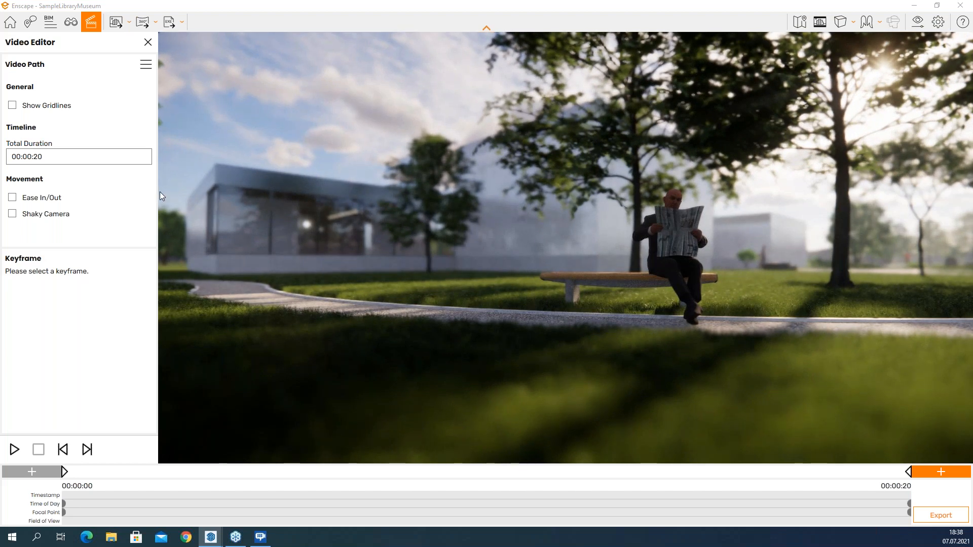
{"action": "left_click_drag", "start_coordinate": [542, 249], "coordinate": [571, 277]}
{"action": "key", "text": "s"}
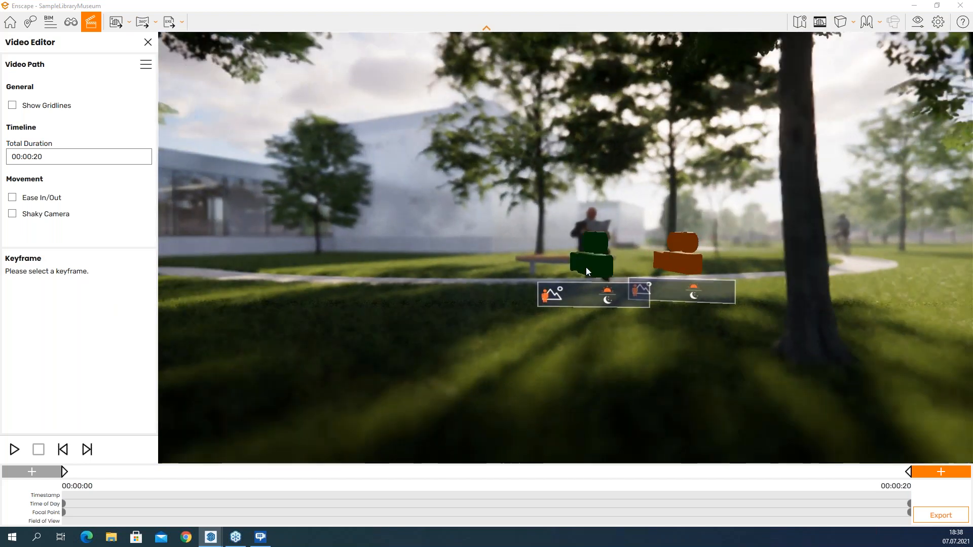
{"action": "left_click", "coordinate": [586, 267]}
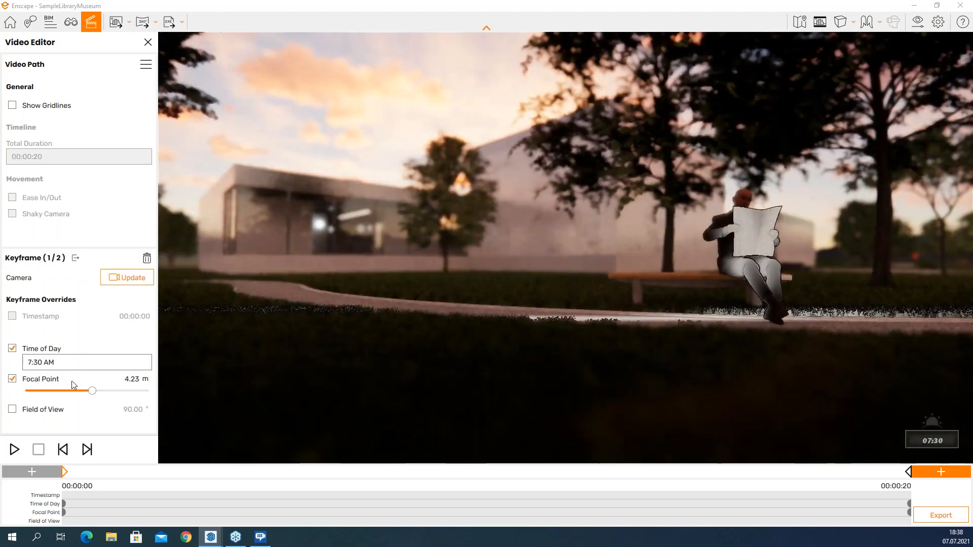
Step: Try a Field of View override of 101.92° on the first keyframe and switch the override off again
{"action": "left_click", "coordinate": [12, 410]}
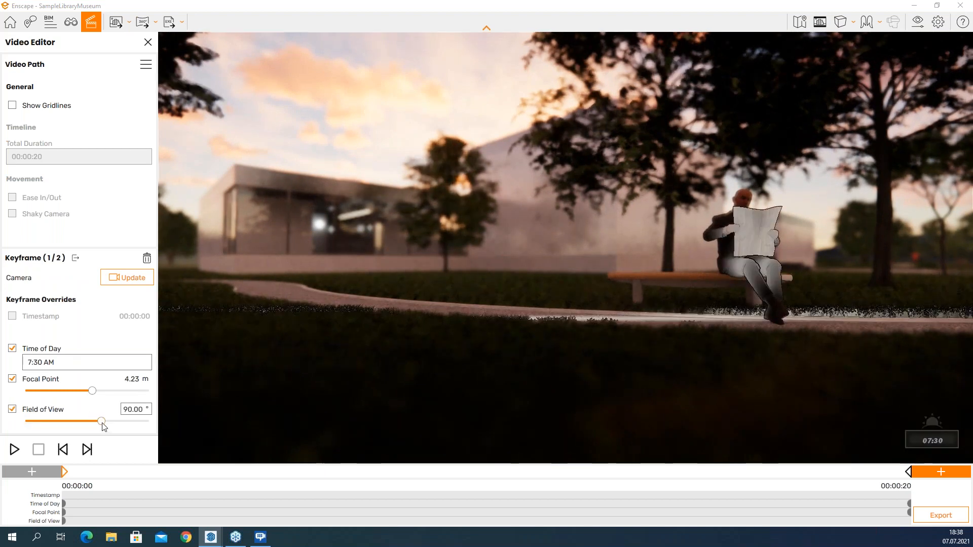
{"action": "mouse_move", "coordinate": [101, 422]}
{"action": "left_mouse_down"}
{"action": "mouse_move", "coordinate": [54, 433]}
{"action": "mouse_move", "coordinate": [126, 434]}
{"action": "mouse_move", "coordinate": [114, 435]}
{"action": "left_mouse_up"}
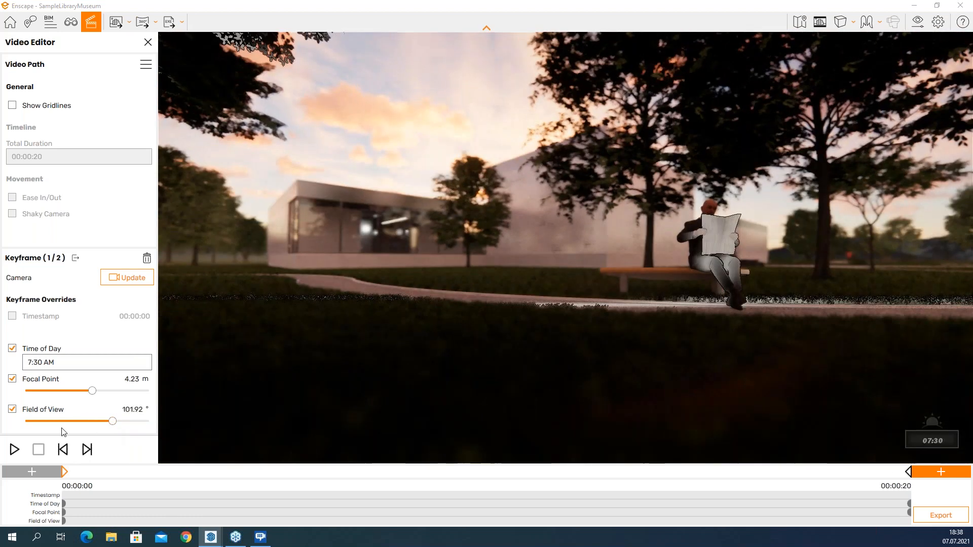
{"action": "left_click", "coordinate": [13, 409]}
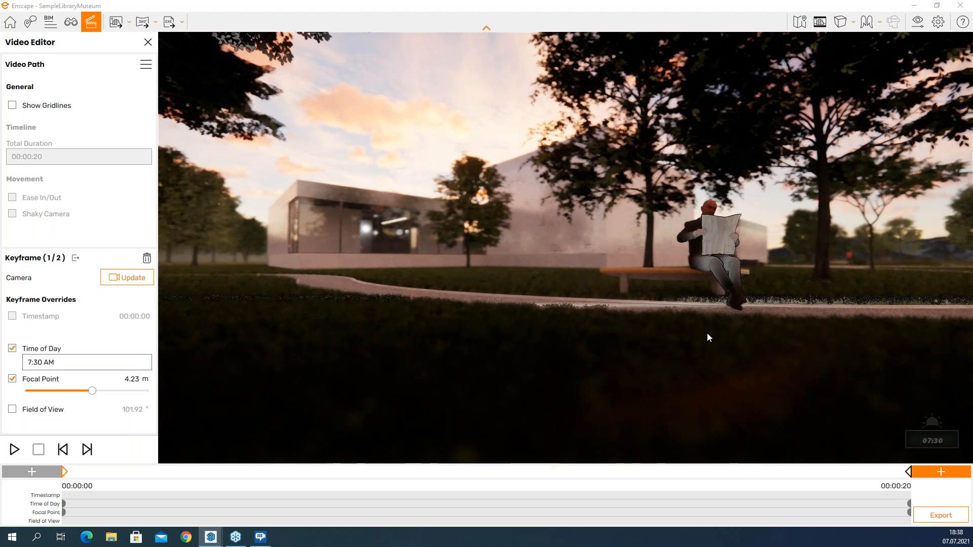
Step: Export the video at Full HD resolution as an MP4 file in the Documents folder, keeping the suggested file name
{"action": "left_click", "coordinate": [940, 515]}
{"action": "left_click", "coordinate": [567, 304]}
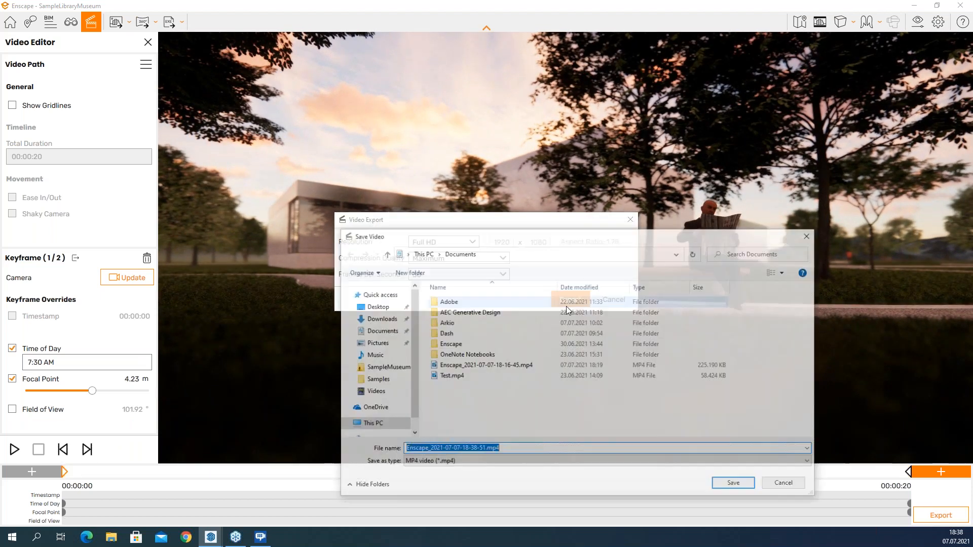
{"action": "left_click", "coordinate": [735, 485]}
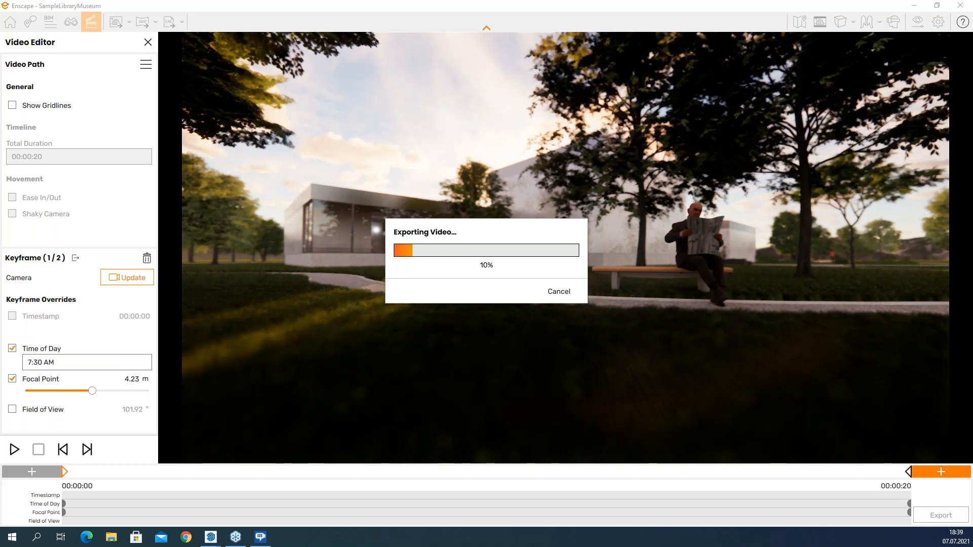
Step: Switch to Google Chrome and open the Enscape community forum from the Enscape website
{"action": "left_click", "coordinate": [186, 537]}
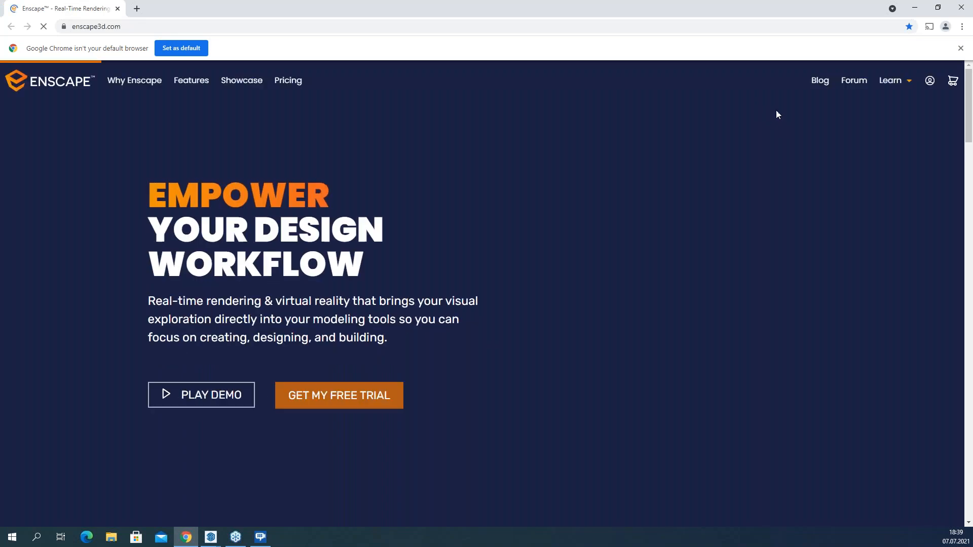
{"action": "left_click", "coordinate": [846, 101]}
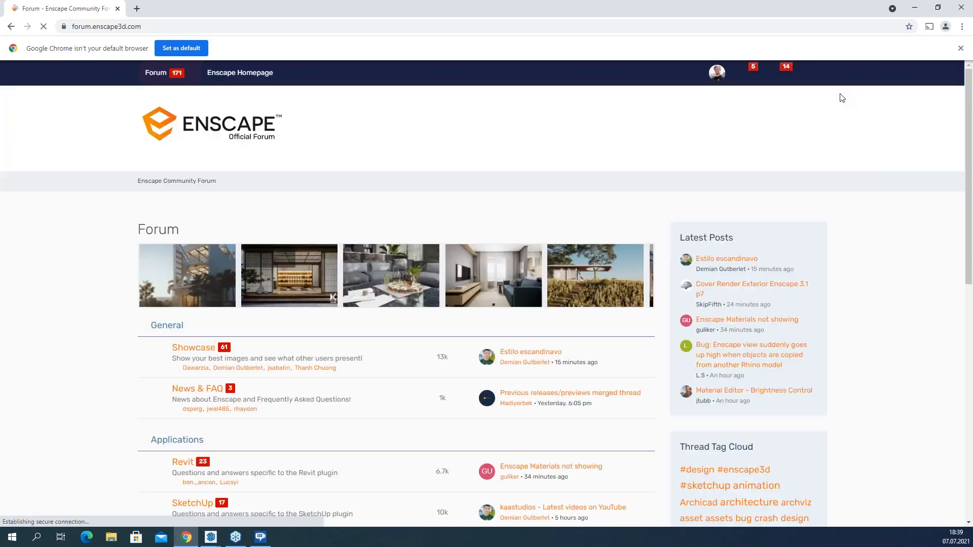
Step: Return from the browser to Enscape, watch the exported MP4 in a maximized player and close the player
{"action": "left_click", "coordinate": [915, 7]}
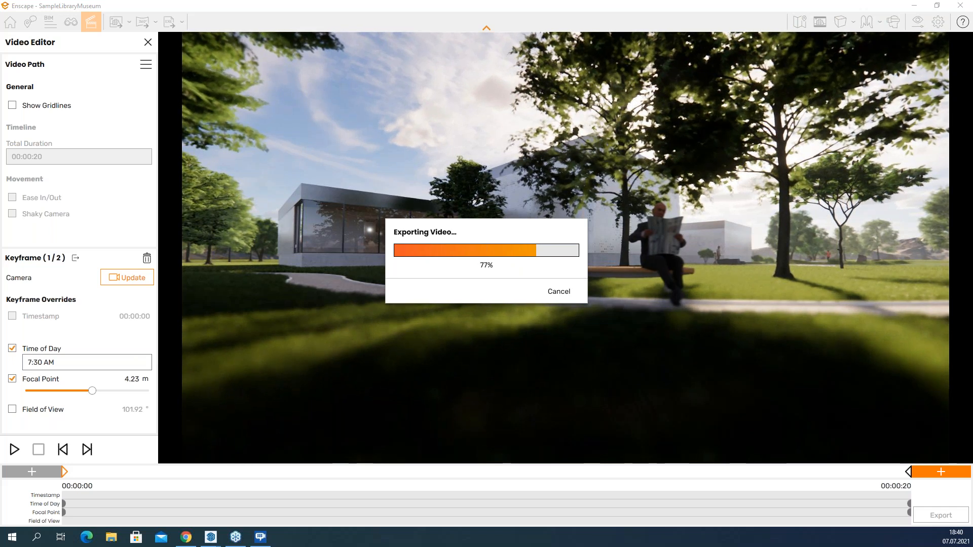
{"action": "mouse_move", "coordinate": [143, 50]}
{"action": "left_mouse_down"}
{"action": "mouse_move", "coordinate": [133, 76]}
{"action": "mouse_move", "coordinate": [154, 56]}
{"action": "left_mouse_up"}
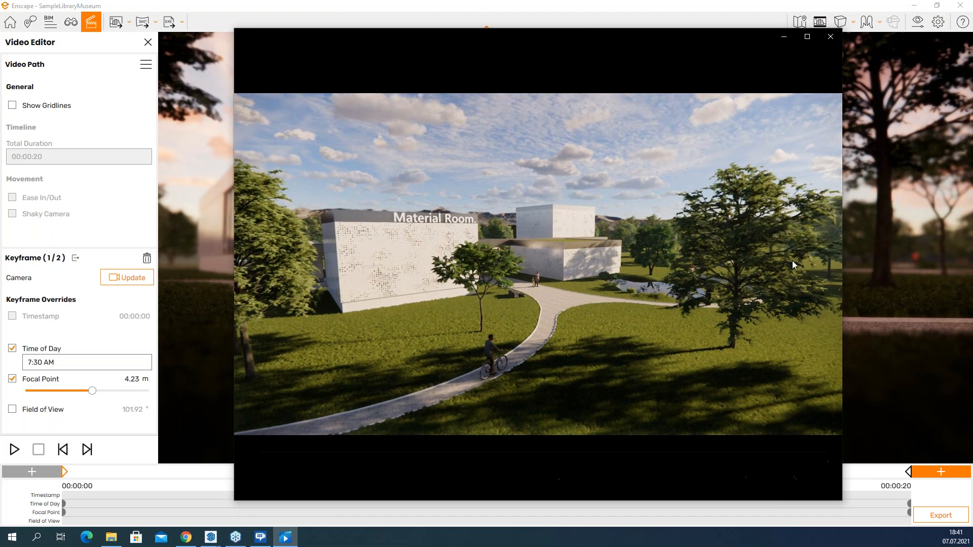
{"action": "key", "text": "alt+F4"}
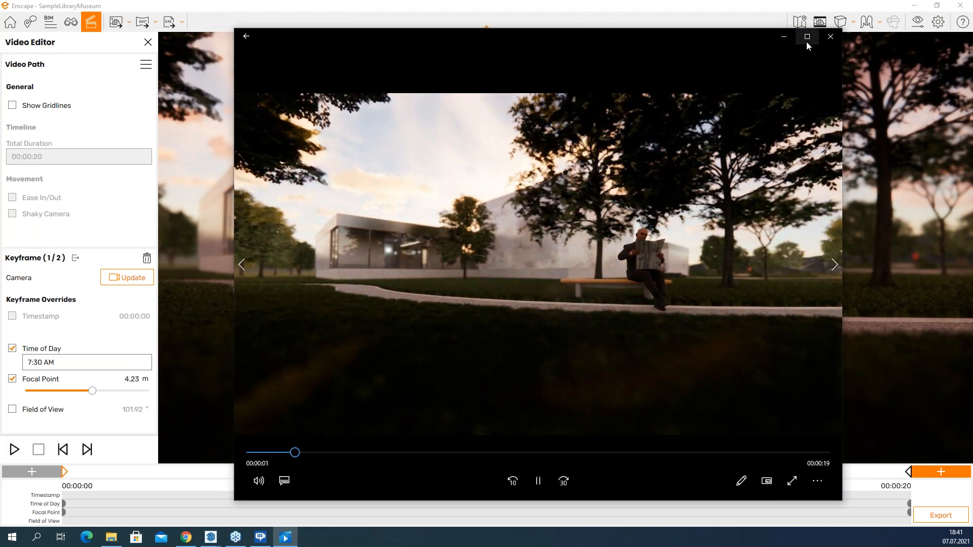
{"action": "left_click", "coordinate": [807, 37]}
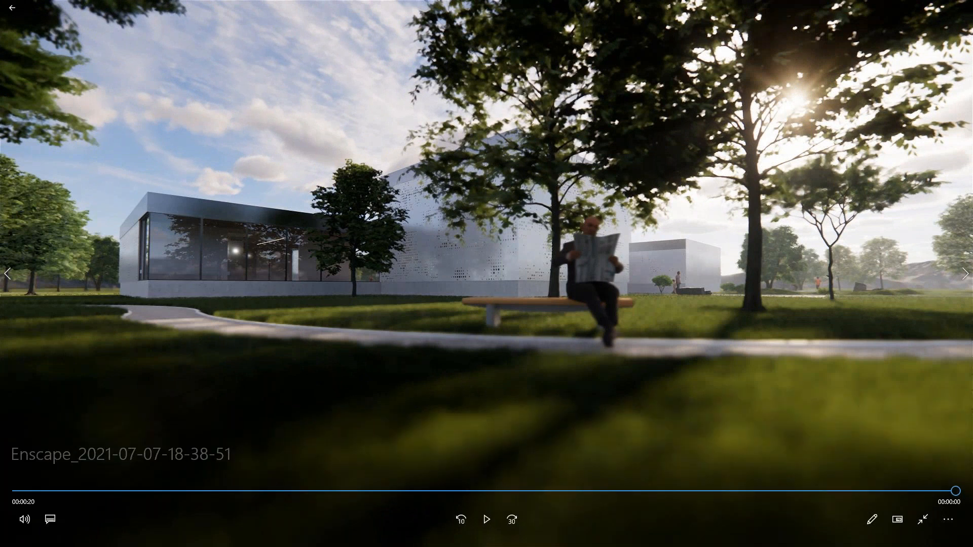
{"action": "left_click", "coordinate": [971, 4]}
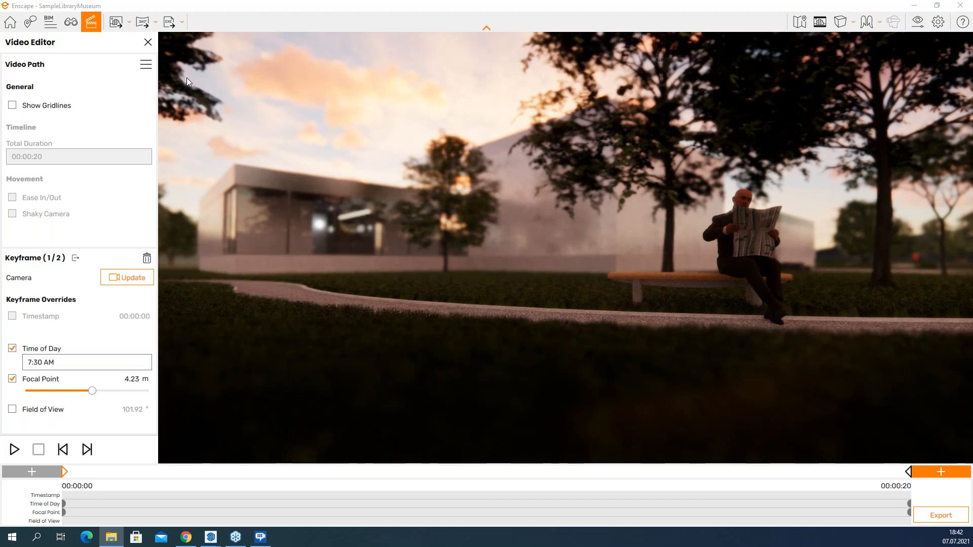
Step: Save the current video path to the Documents folder, overwriting Enscape_VideoPath2.xml
{"action": "left_click", "coordinate": [146, 64]}
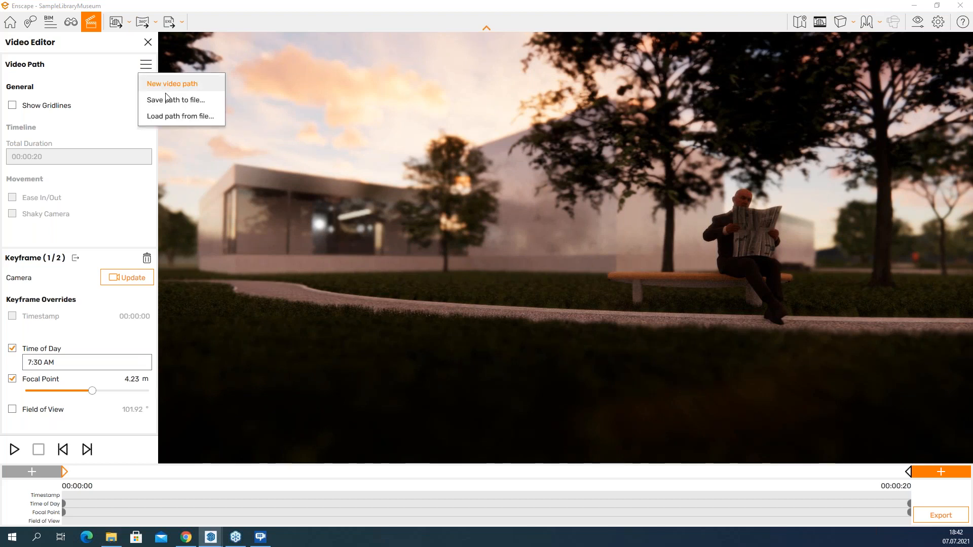
{"action": "left_click", "coordinate": [193, 101]}
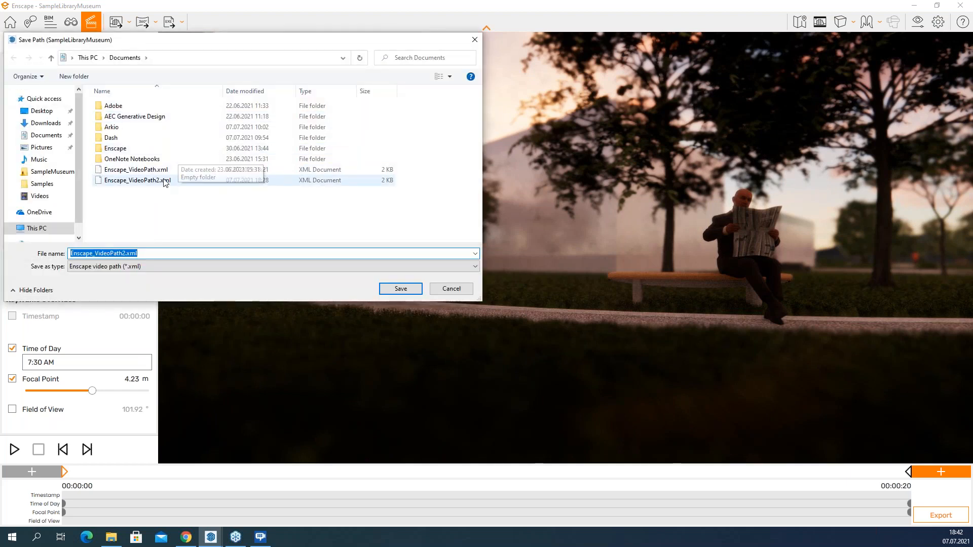
{"action": "double_click", "coordinate": [137, 181]}
{"action": "left_click", "coordinate": [525, 305]}
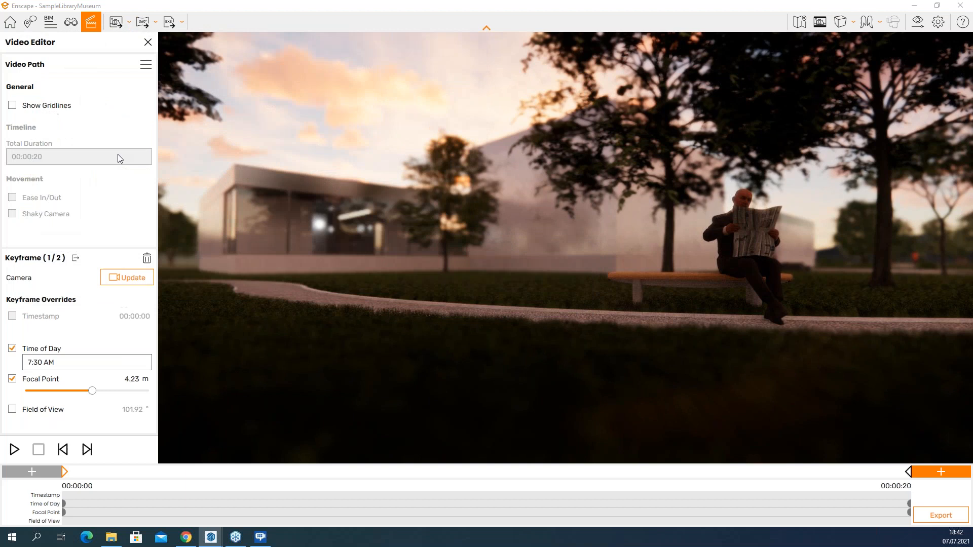
Step: Load the video path stored in Enscape_VideoPath.xml from the Documents folder
{"action": "left_click", "coordinate": [146, 64]}
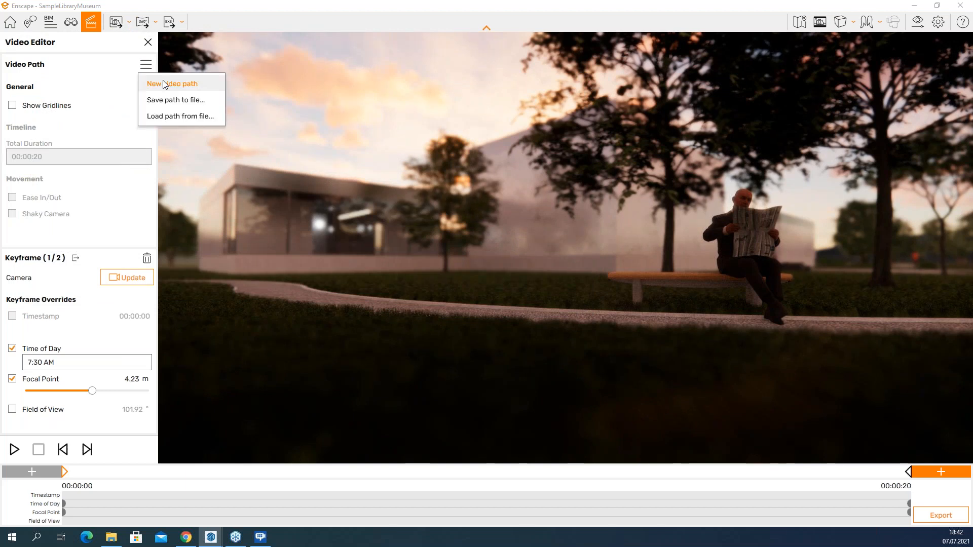
{"action": "left_click", "coordinate": [180, 122]}
{"action": "double_click", "coordinate": [137, 170]}
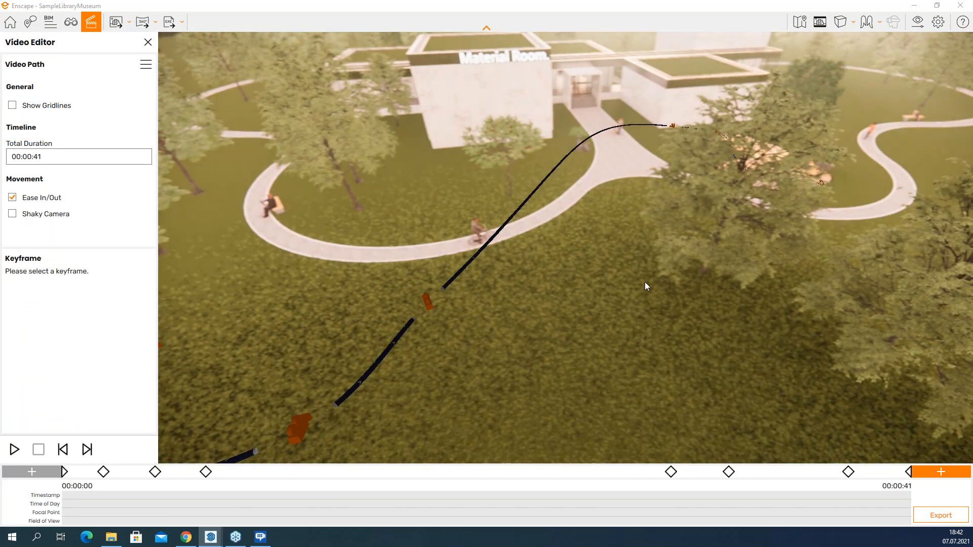
{"action": "right_click_drag", "start_coordinate": [645, 281], "coordinate": [631, 257]}
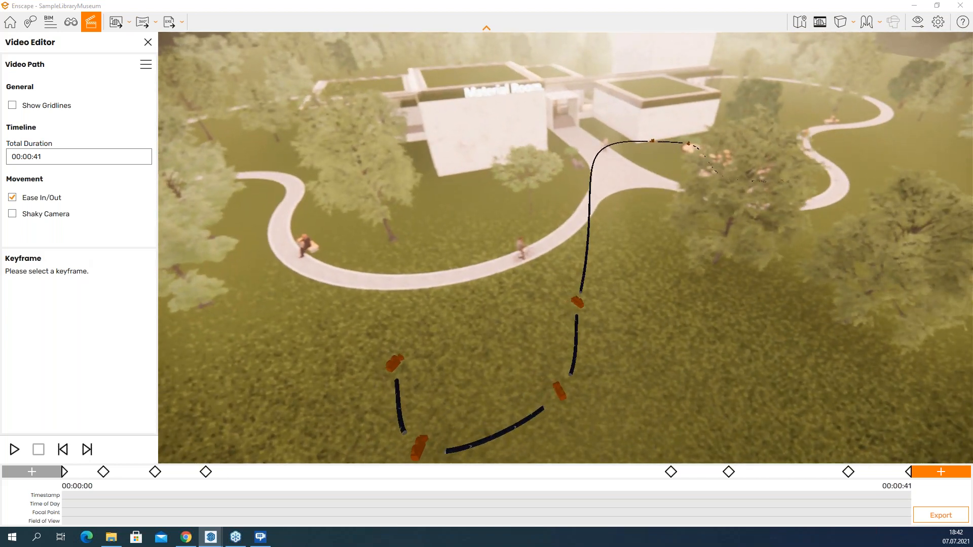
{"action": "mouse_move", "coordinate": [585, 286]}
{"action": "left_mouse_down"}
{"action": "mouse_move", "coordinate": [562, 282]}
{"action": "mouse_move", "coordinate": [592, 266]}
{"action": "left_mouse_up"}
{"action": "left_click_drag", "start_coordinate": [657, 131], "coordinate": [651, 139]}
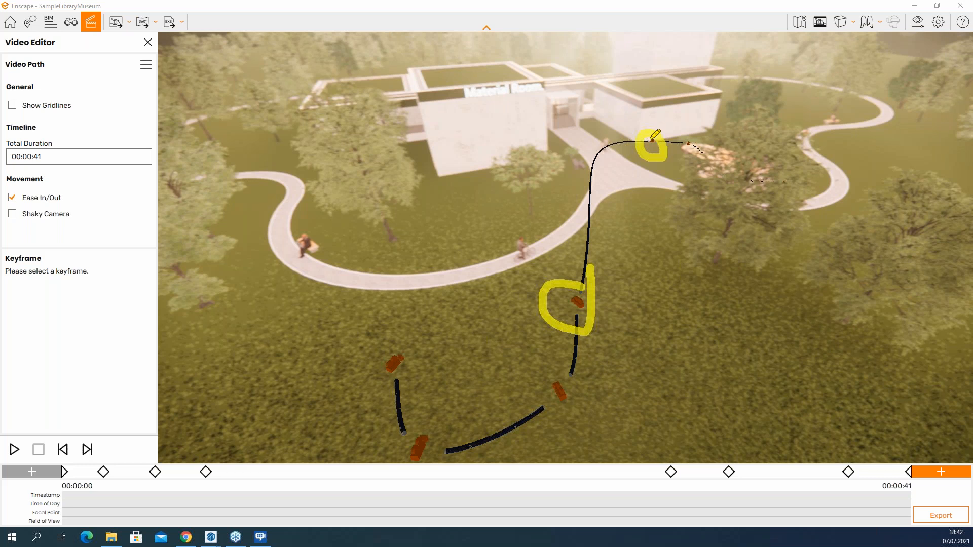
{"action": "mouse_move", "coordinate": [616, 303]}
{"action": "left_mouse_down"}
{"action": "mouse_move", "coordinate": [634, 170]}
{"action": "mouse_move", "coordinate": [650, 199]}
{"action": "left_mouse_up"}
{"action": "mouse_move", "coordinate": [420, 357]}
{"action": "left_mouse_down"}
{"action": "mouse_move", "coordinate": [409, 370]}
{"action": "mouse_move", "coordinate": [453, 414]}
{"action": "mouse_move", "coordinate": [533, 349]}
{"action": "mouse_move", "coordinate": [563, 360]}
{"action": "left_mouse_up"}
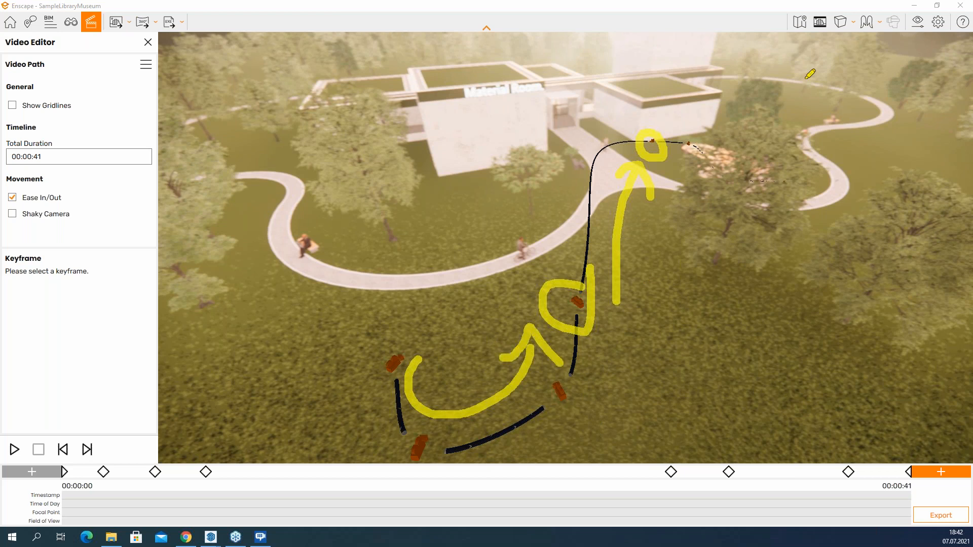
{"action": "mouse_move", "coordinate": [679, 157]}
{"action": "left_mouse_down"}
{"action": "mouse_move", "coordinate": [719, 187]}
{"action": "mouse_move", "coordinate": [744, 159]}
{"action": "left_mouse_up"}
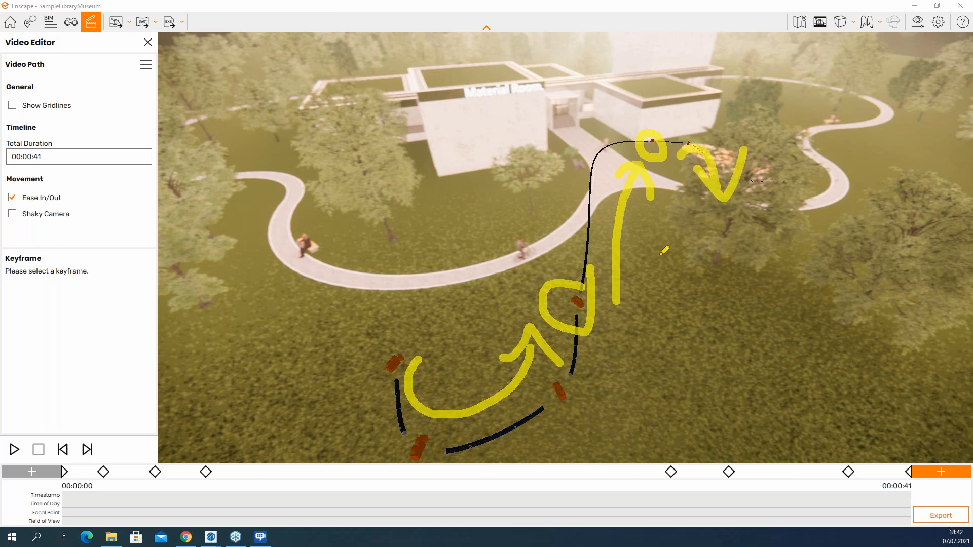
{"action": "left_click_drag", "start_coordinate": [655, 219], "coordinate": [656, 255]}
{"action": "left_click_drag", "start_coordinate": [636, 237], "coordinate": [669, 231]}
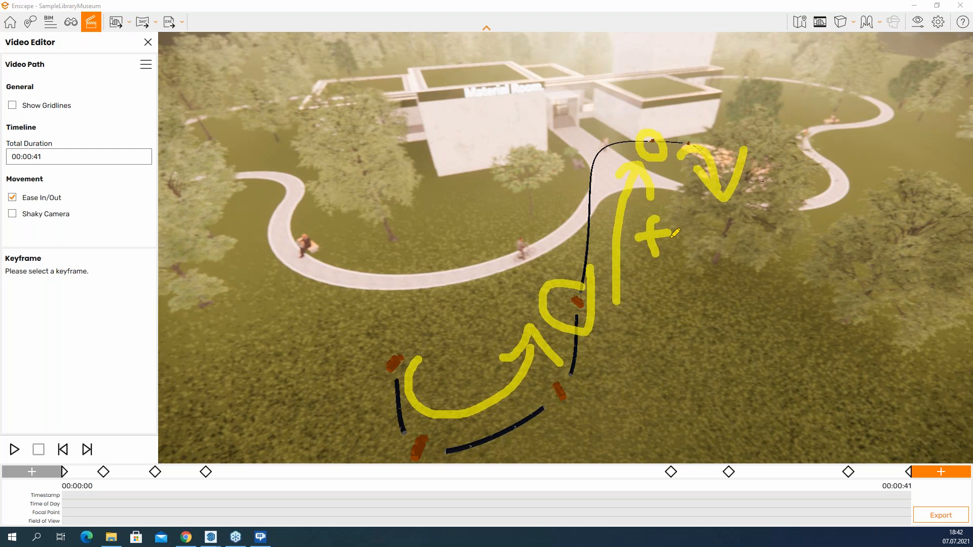
{"action": "left_click_drag", "start_coordinate": [702, 231], "coordinate": [692, 247]}
{"action": "mouse_move", "coordinate": [723, 212]}
{"action": "left_mouse_down"}
{"action": "mouse_move", "coordinate": [719, 241]}
{"action": "mouse_move", "coordinate": [740, 215]}
{"action": "left_mouse_up"}
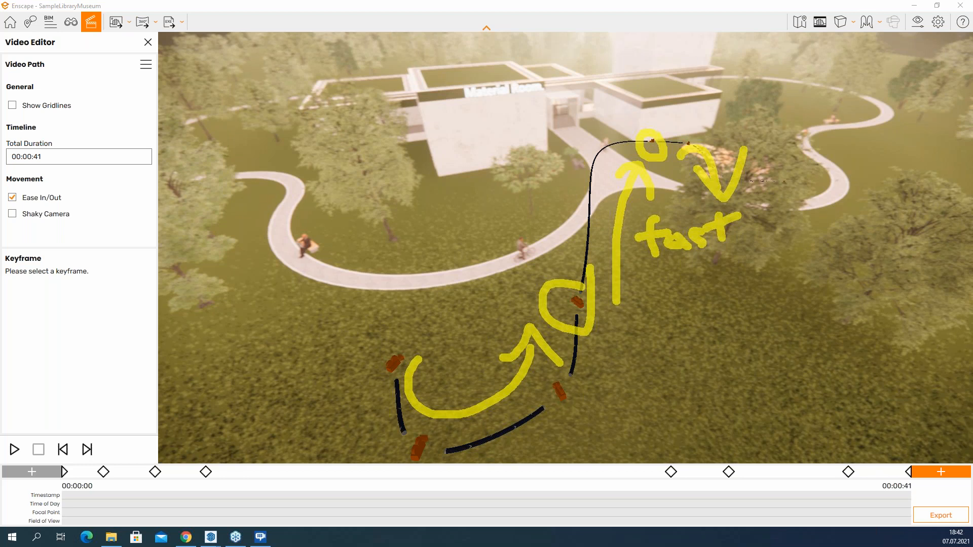
{"action": "right_click", "coordinate": [772, 373]}
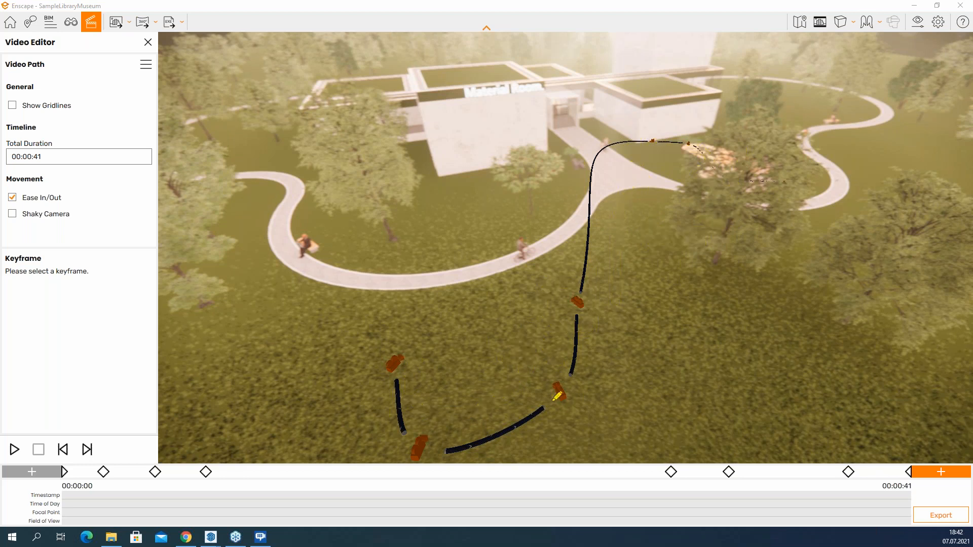
Step: Select the fourth keyframe on the path, enable its Timestamp override at 00:00:07 and leave the keyframe
{"action": "left_click", "coordinate": [578, 304]}
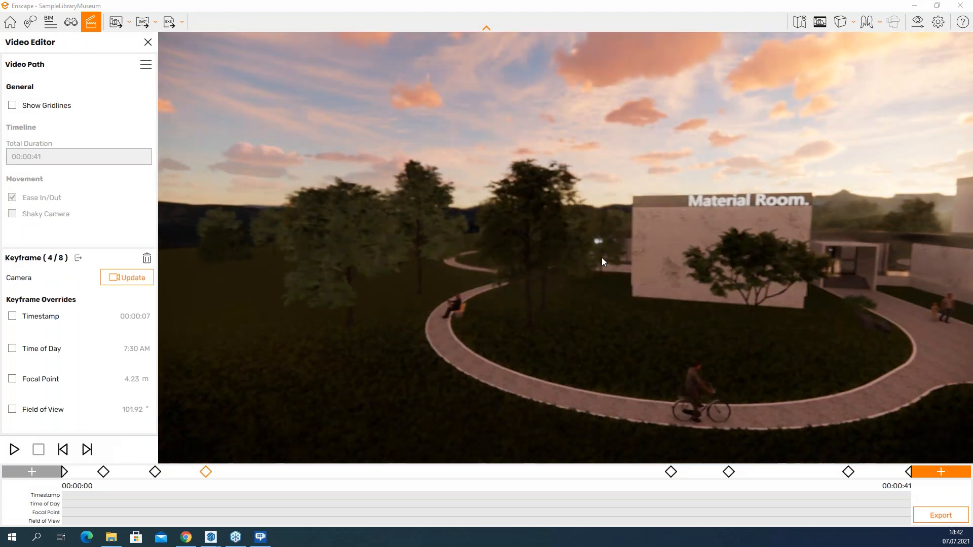
{"action": "key", "text": "Escape"}
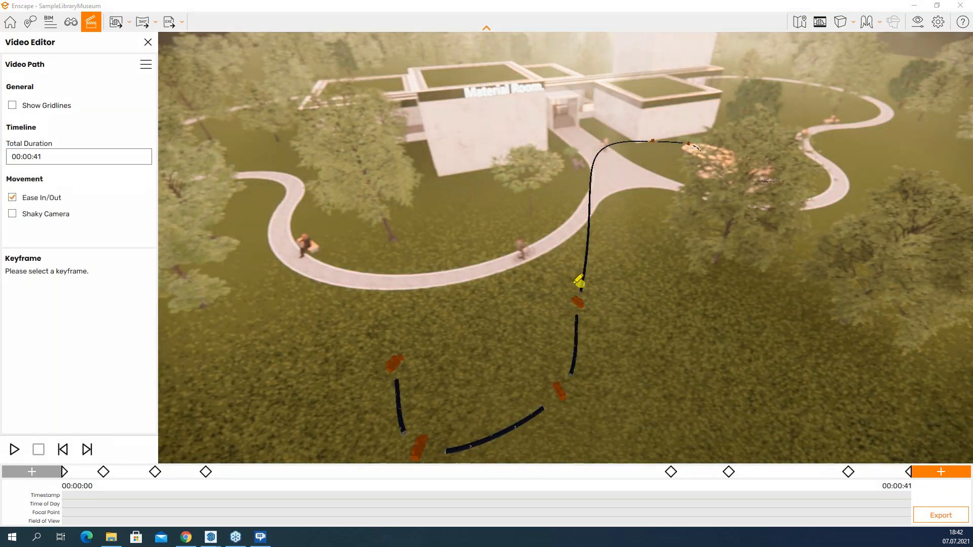
{"action": "left_click_drag", "start_coordinate": [578, 280], "coordinate": [593, 276]}
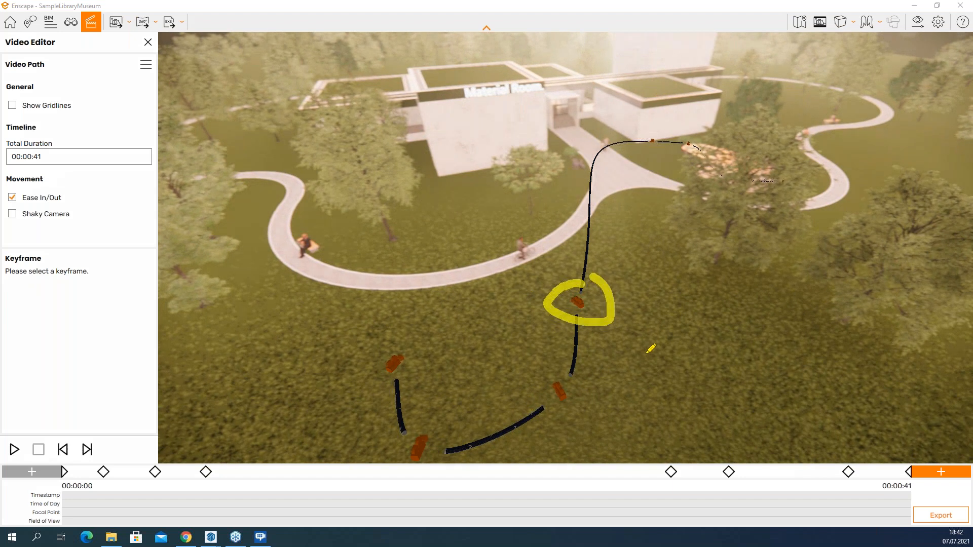
{"action": "left_click", "coordinate": [577, 303]}
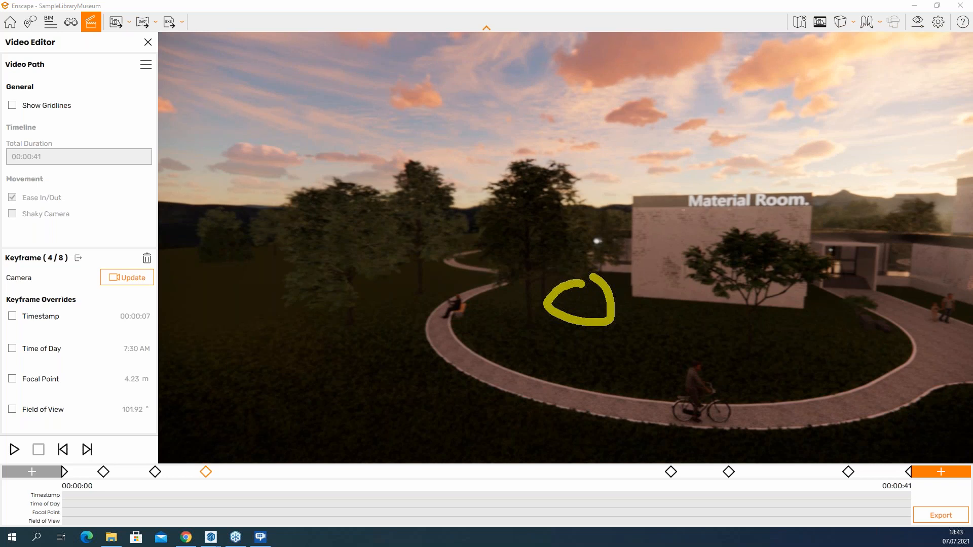
{"action": "mouse_move", "coordinate": [118, 305]}
{"action": "left_mouse_down"}
{"action": "mouse_move", "coordinate": [165, 329]}
{"action": "mouse_move", "coordinate": [120, 330]}
{"action": "mouse_move", "coordinate": [115, 299]}
{"action": "left_mouse_up"}
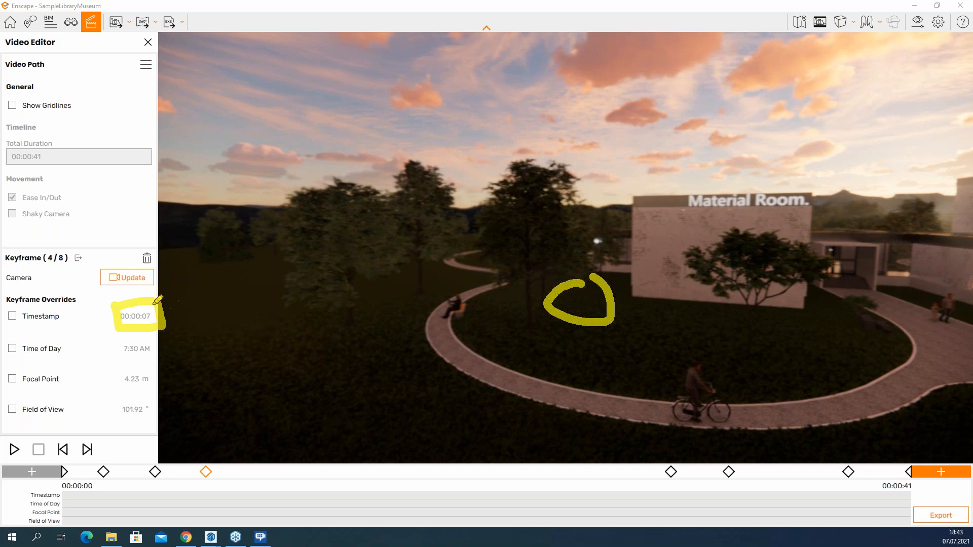
{"action": "left_click", "coordinate": [14, 317]}
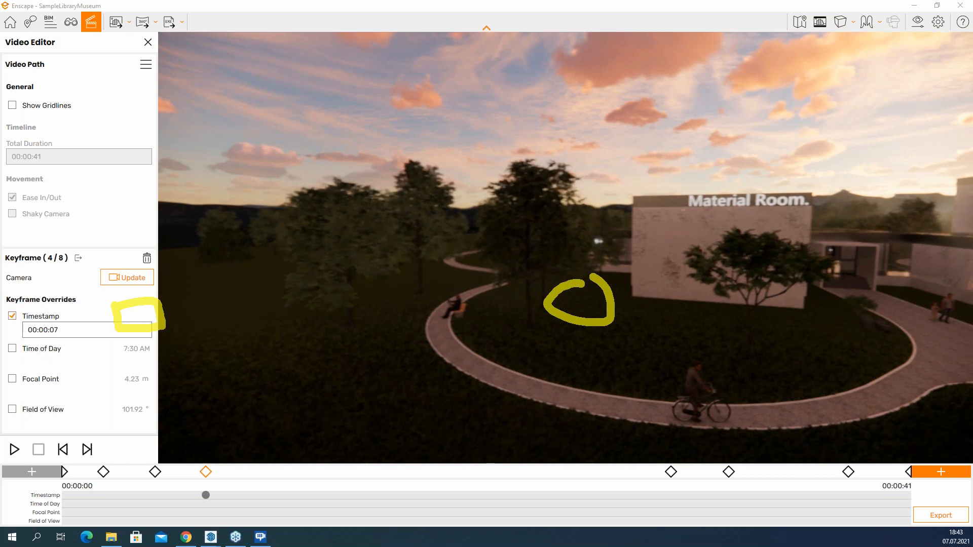
{"action": "key", "text": "Escape"}
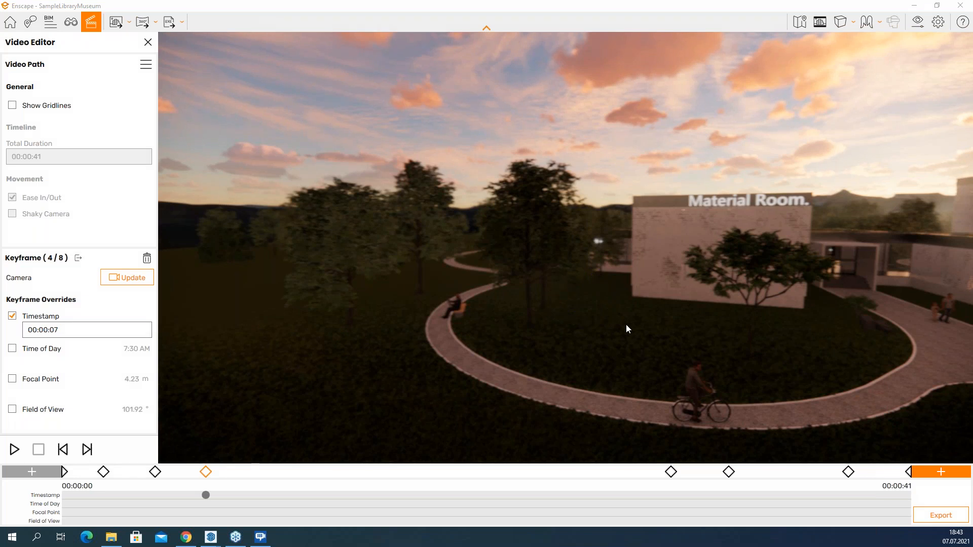
{"action": "key", "text": "Escape"}
Step: Examine the path between the fourth and fifth keyframes and the first four keyframes from above
{"action": "left_click_drag", "start_coordinate": [765, 251], "coordinate": [816, 291]}
{"action": "key", "text": "e"}
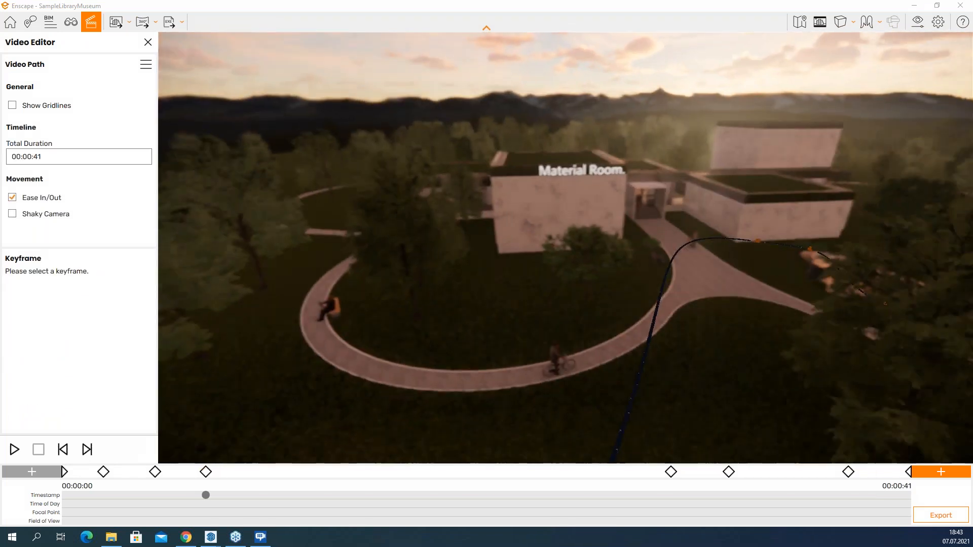
{"action": "left_click_drag", "start_coordinate": [768, 225], "coordinate": [771, 261]}
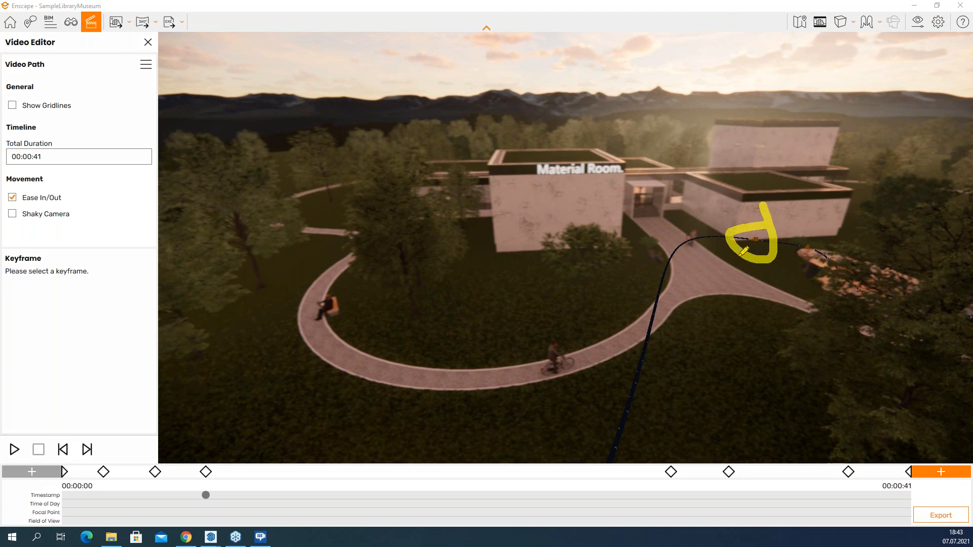
{"action": "left_click_drag", "start_coordinate": [789, 276], "coordinate": [678, 404]}
{"action": "mouse_move", "coordinate": [654, 379]}
{"action": "left_mouse_down"}
{"action": "mouse_move", "coordinate": [668, 418]}
{"action": "mouse_move", "coordinate": [749, 384]}
{"action": "left_mouse_up"}
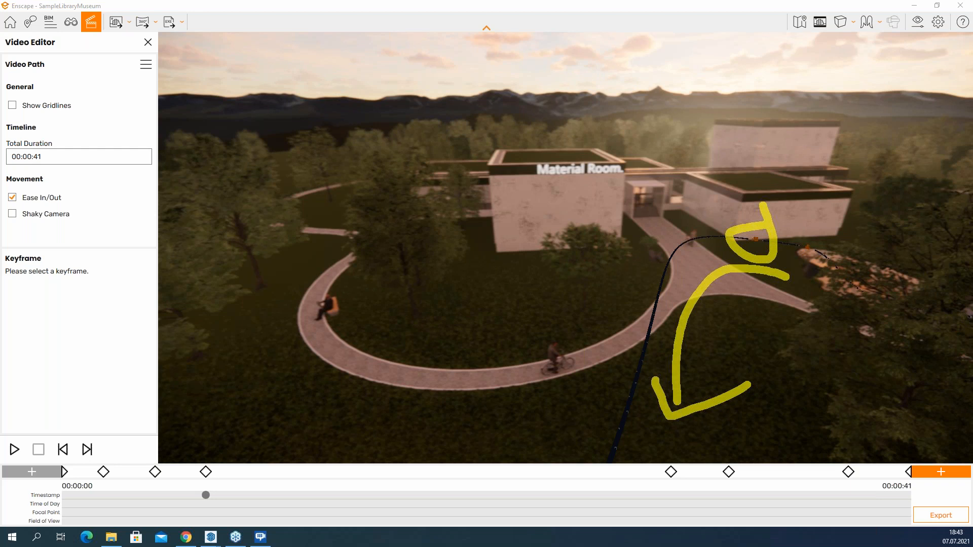
{"action": "key", "text": "Escape"}
{"action": "left_click_drag", "start_coordinate": [857, 335], "coordinate": [884, 248]}
{"action": "key", "text": "s"}
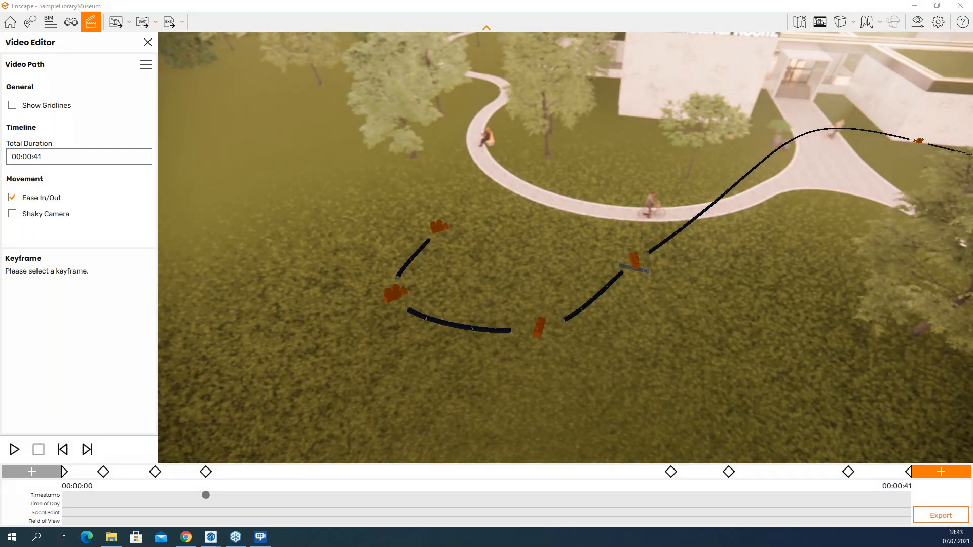
{"action": "mouse_move", "coordinate": [473, 191]}
{"action": "left_mouse_down"}
{"action": "mouse_move", "coordinate": [616, 338]}
{"action": "mouse_move", "coordinate": [408, 212]}
{"action": "left_mouse_up"}
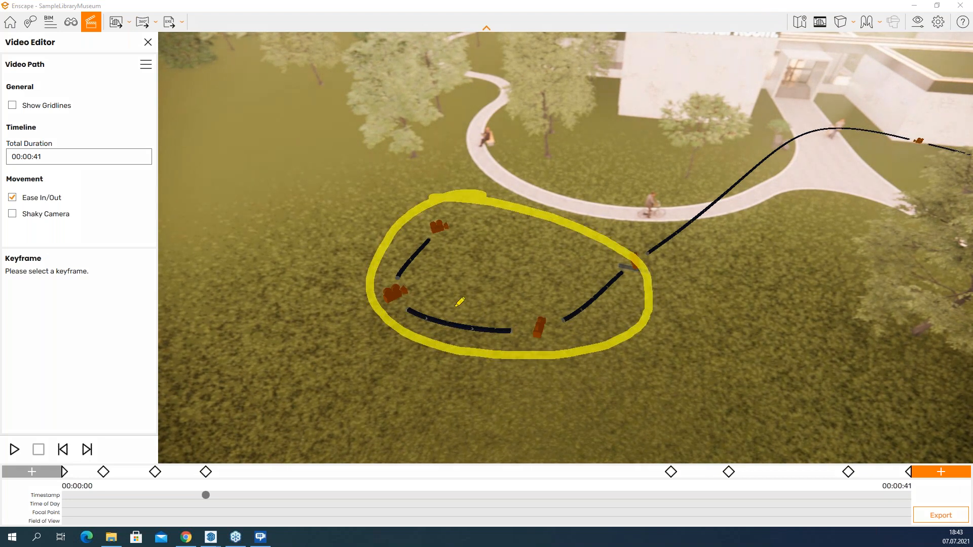
{"action": "mouse_move", "coordinate": [634, 248]}
{"action": "left_mouse_down"}
{"action": "mouse_move", "coordinate": [610, 269]}
{"action": "mouse_move", "coordinate": [669, 234]}
{"action": "mouse_move", "coordinate": [590, 232]}
{"action": "left_mouse_up"}
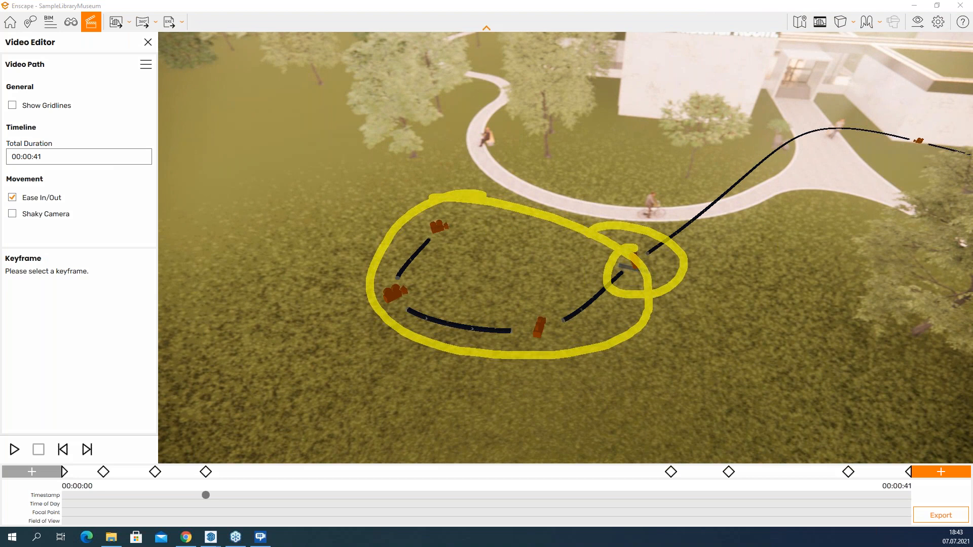
{"action": "key", "text": "Escape"}
{"action": "mouse_move", "coordinate": [630, 231]}
{"action": "left_mouse_down"}
{"action": "mouse_move", "coordinate": [664, 269]}
{"action": "mouse_move", "coordinate": [600, 227]}
{"action": "left_mouse_up"}
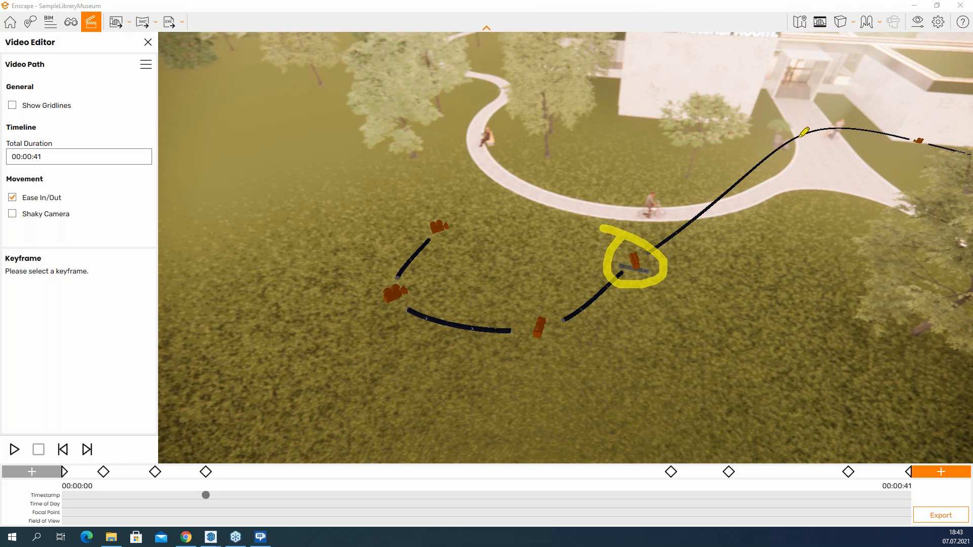
{"action": "mouse_move", "coordinate": [926, 130]}
{"action": "left_mouse_down"}
{"action": "mouse_move", "coordinate": [894, 151]}
{"action": "mouse_move", "coordinate": [929, 129]}
{"action": "left_mouse_up"}
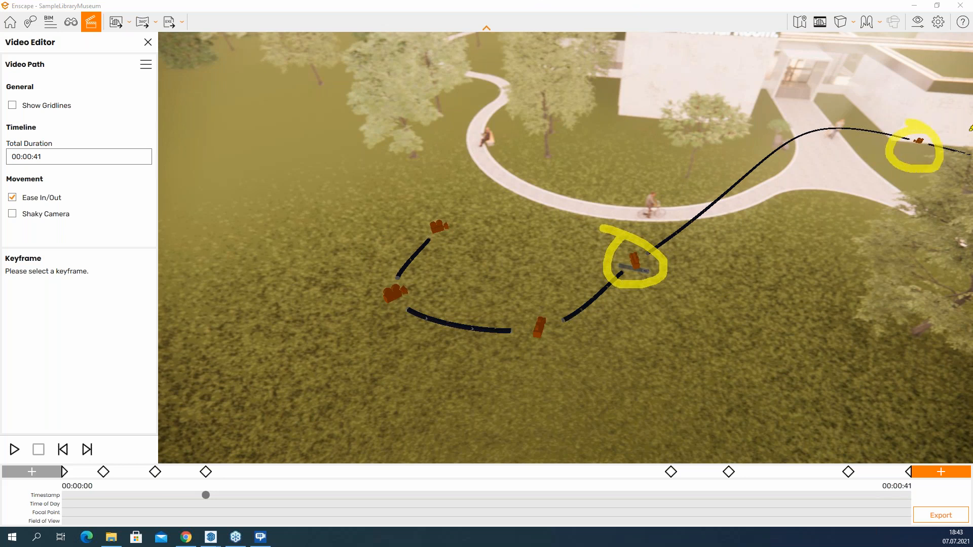
{"action": "key", "text": "Escape"}
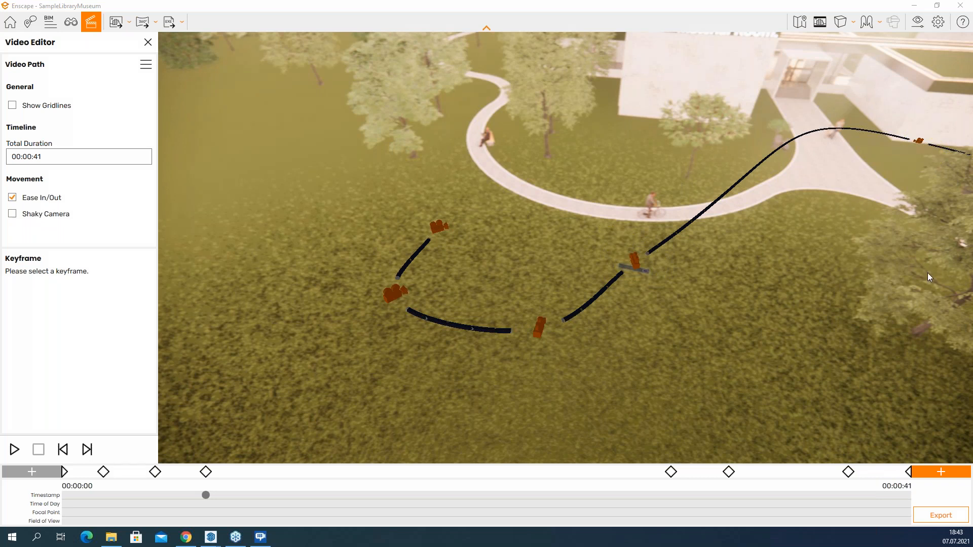
Step: Select the fifth keyframe on the path, enable its Timestamp override at 00:00:17 and leave the keyframe
{"action": "left_click", "coordinate": [919, 141]}
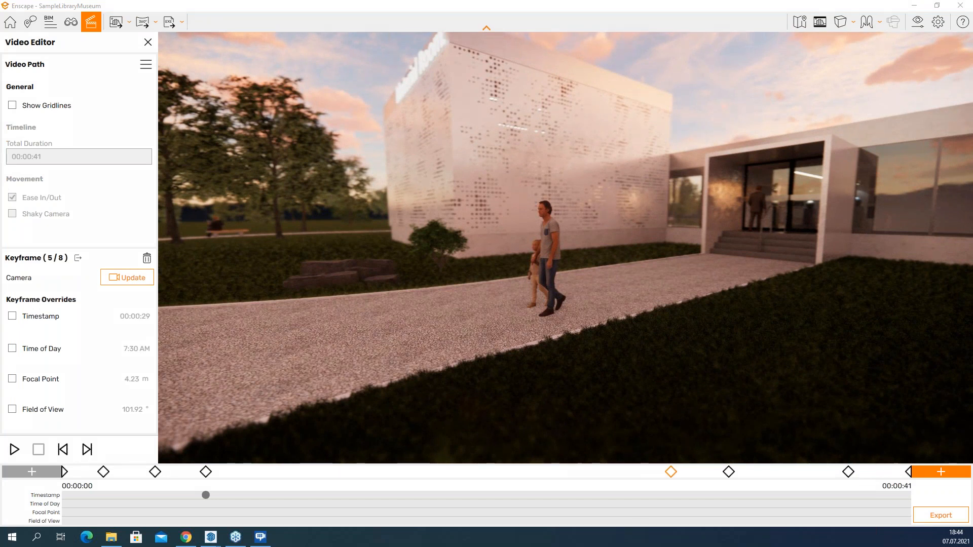
{"action": "mouse_move", "coordinate": [137, 303]}
{"action": "left_mouse_down"}
{"action": "mouse_move", "coordinate": [167, 306]}
{"action": "mouse_move", "coordinate": [131, 332]}
{"action": "left_mouse_up"}
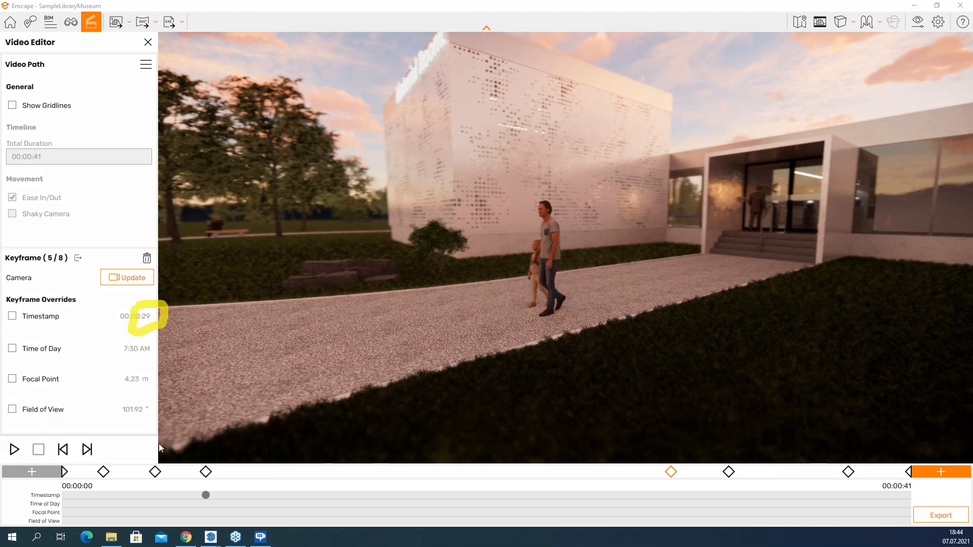
{"action": "left_click", "coordinate": [87, 449]}
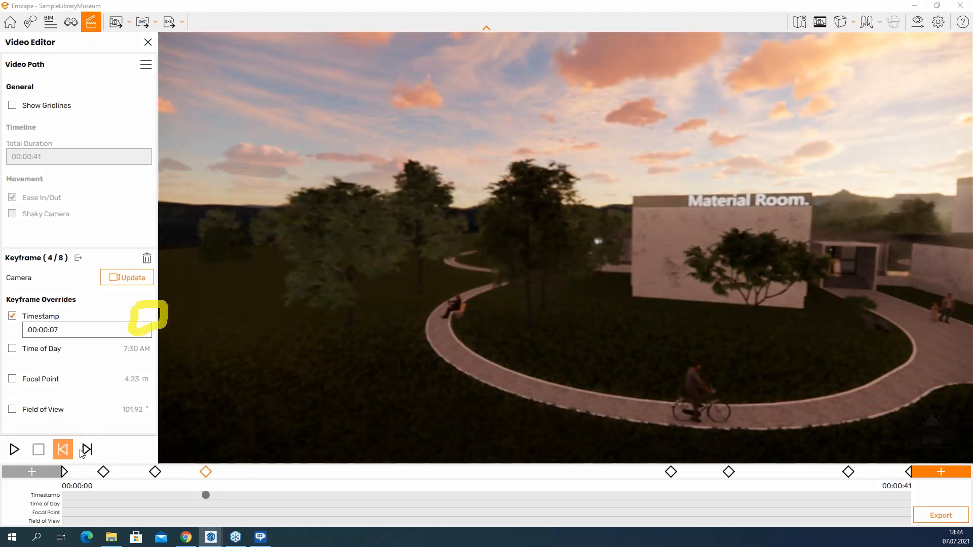
{"action": "left_click", "coordinate": [87, 450]}
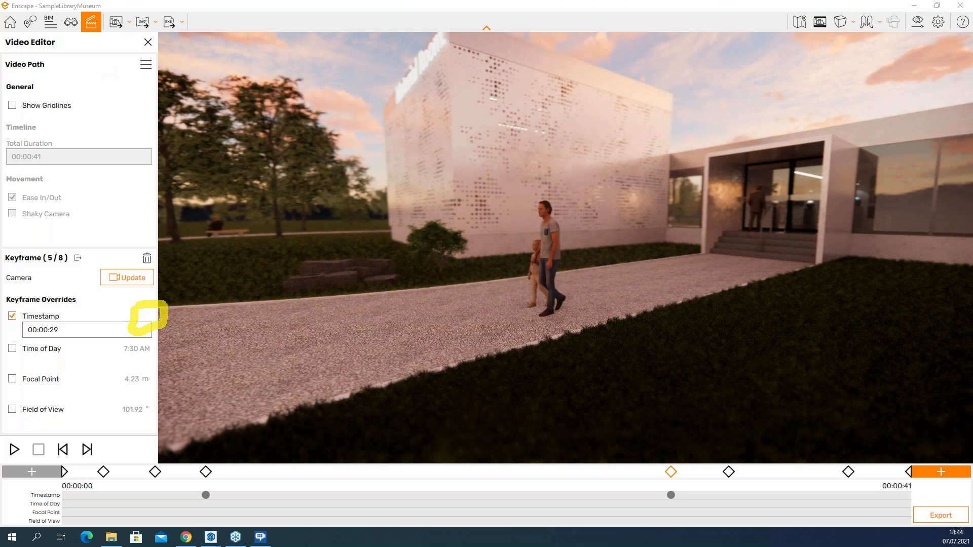
{"action": "left_click", "coordinate": [89, 334]}
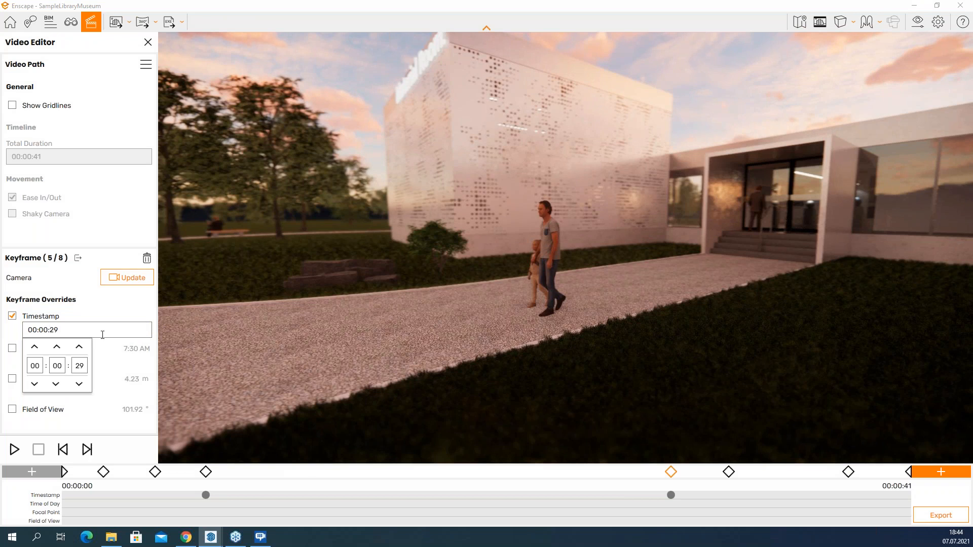
{"action": "type", "text": "17"}
{"action": "key", "text": "Return"}
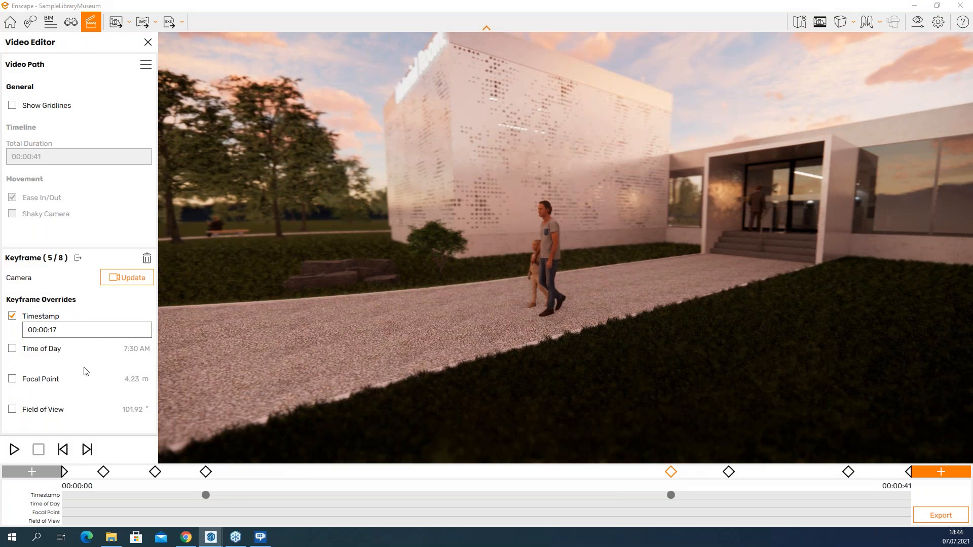
{"action": "left_click", "coordinate": [258, 306]}
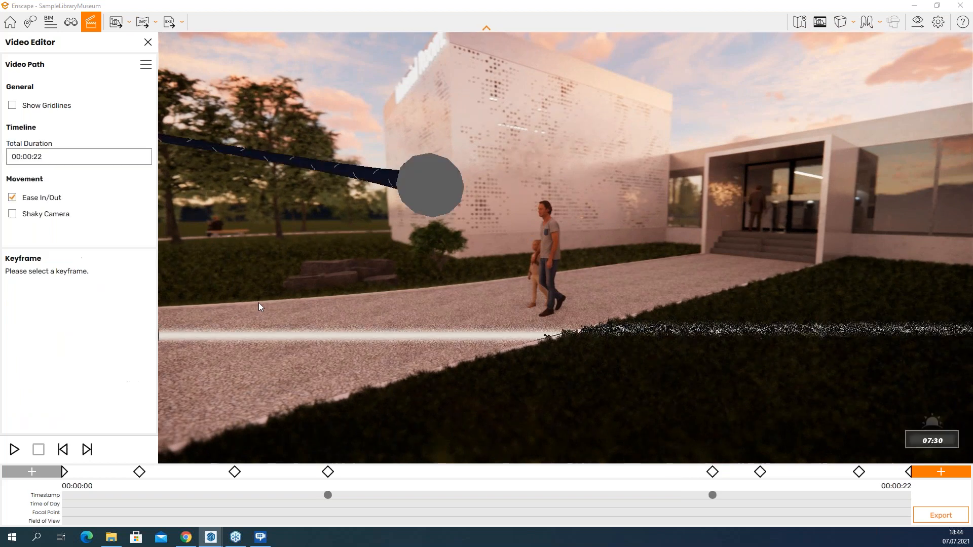
Step: Examine the path section around the pond and check the Timestamp override of the last keyframe
{"action": "key", "text": "s"}
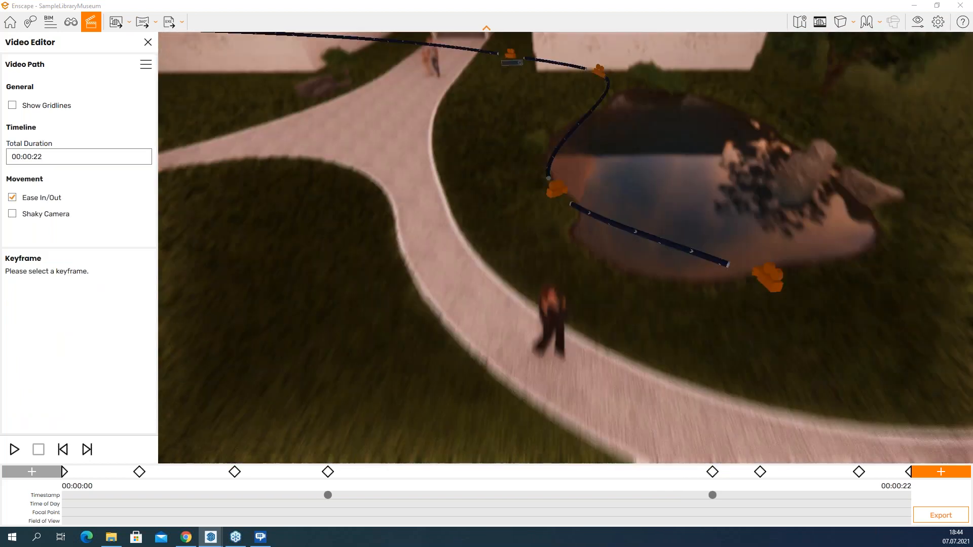
{"action": "key", "text": "w"}
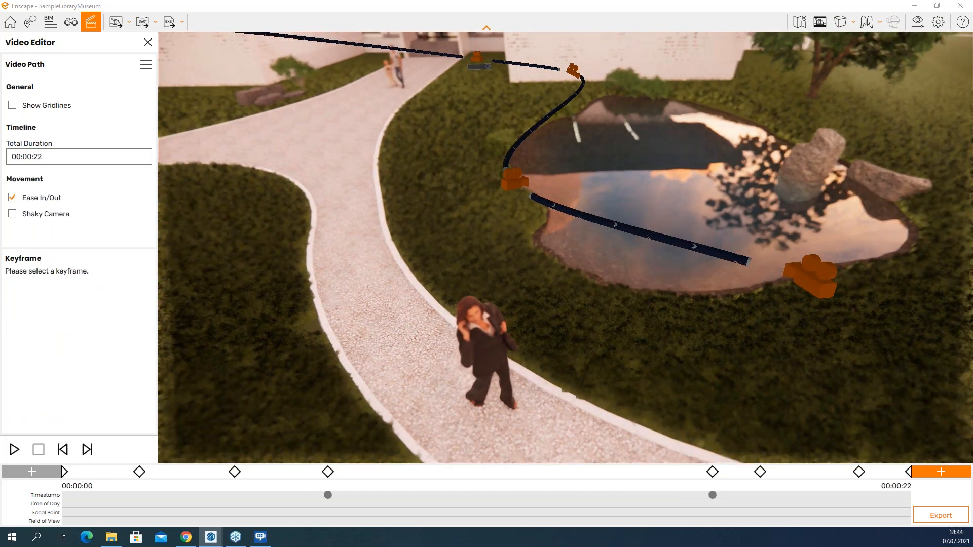
{"action": "mouse_move", "coordinate": [581, 54]}
{"action": "left_mouse_down"}
{"action": "mouse_move", "coordinate": [540, 58]}
{"action": "mouse_move", "coordinate": [577, 53]}
{"action": "left_mouse_up"}
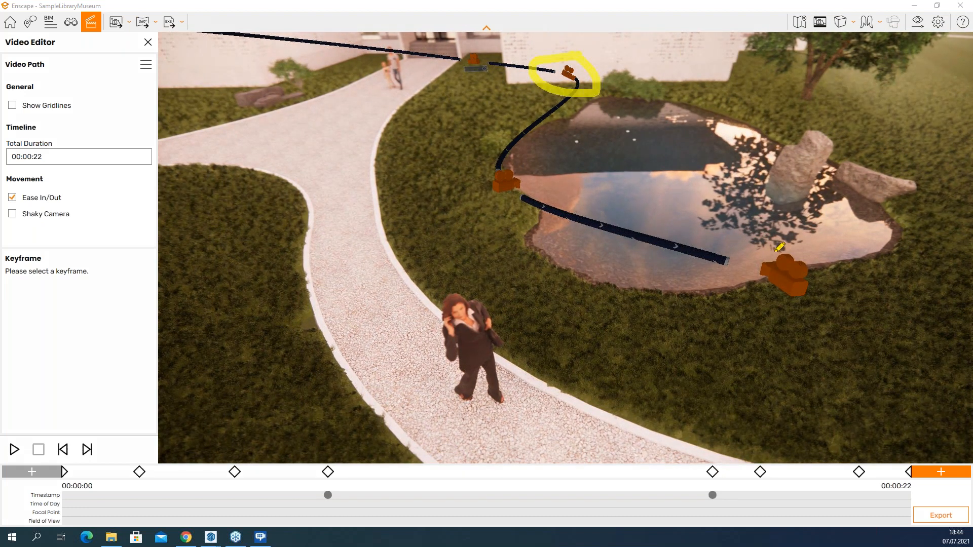
{"action": "mouse_move", "coordinate": [766, 237]}
{"action": "left_mouse_down"}
{"action": "mouse_move", "coordinate": [740, 277]}
{"action": "mouse_move", "coordinate": [743, 208]}
{"action": "mouse_move", "coordinate": [712, 216]}
{"action": "left_mouse_up"}
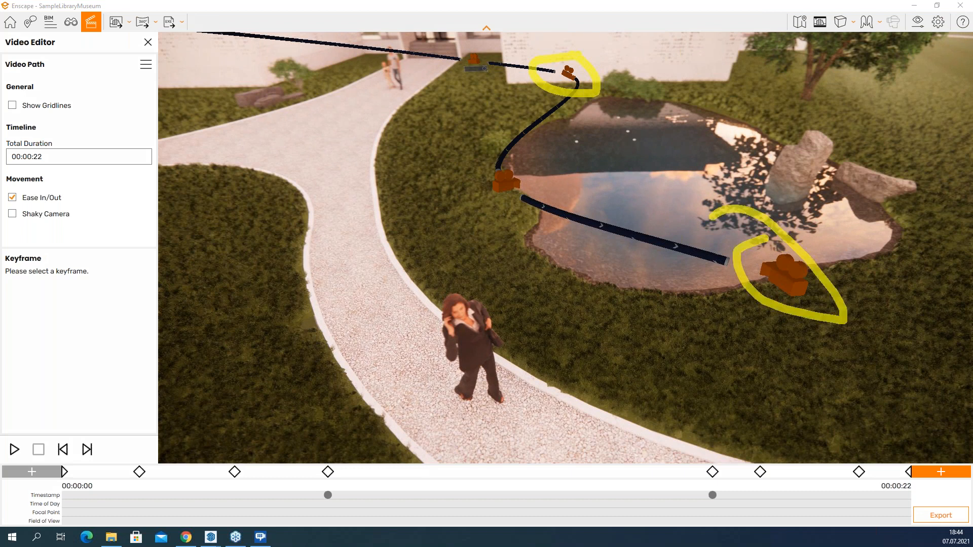
{"action": "key", "text": "Escape"}
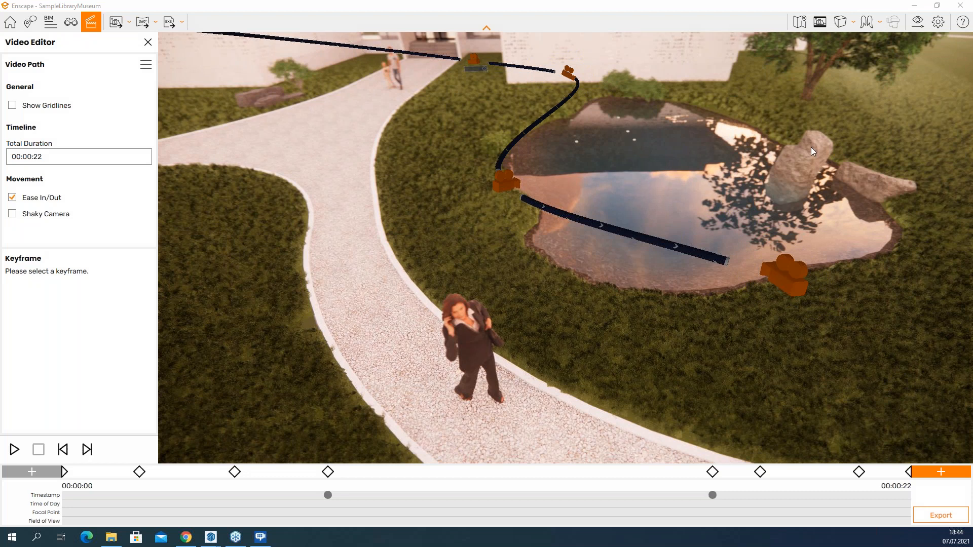
{"action": "left_click", "coordinate": [780, 282]}
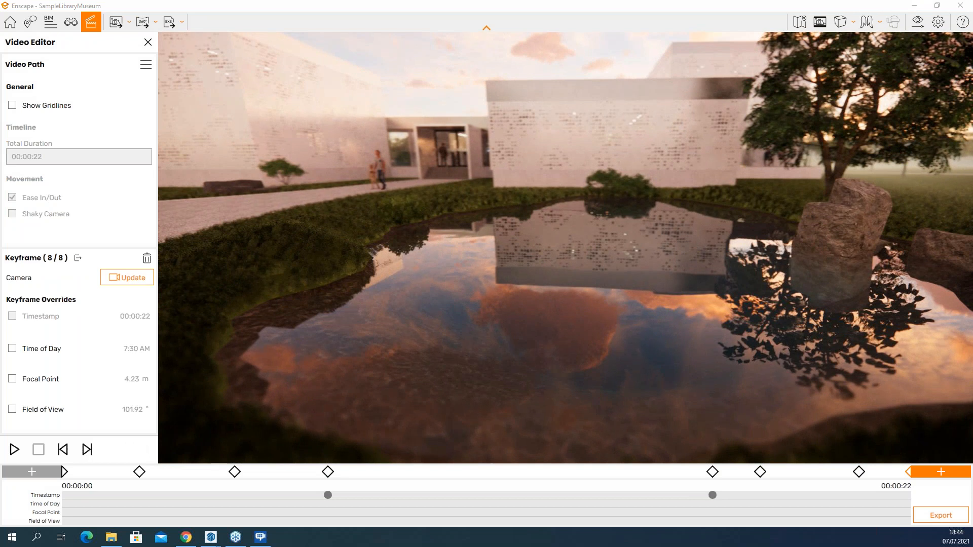
{"action": "mouse_move", "coordinate": [20, 299]}
{"action": "left_mouse_down"}
{"action": "mouse_move", "coordinate": [53, 297]}
{"action": "mouse_move", "coordinate": [81, 336]}
{"action": "mouse_move", "coordinate": [1, 328]}
{"action": "mouse_move", "coordinate": [61, 285]}
{"action": "left_mouse_up"}
{"action": "key", "text": "Escape"}
Step: Inspect the curve past the pond from above, view the sixth keyframe and return to the path view
{"action": "right_click_drag", "start_coordinate": [670, 259], "coordinate": [714, 294]}
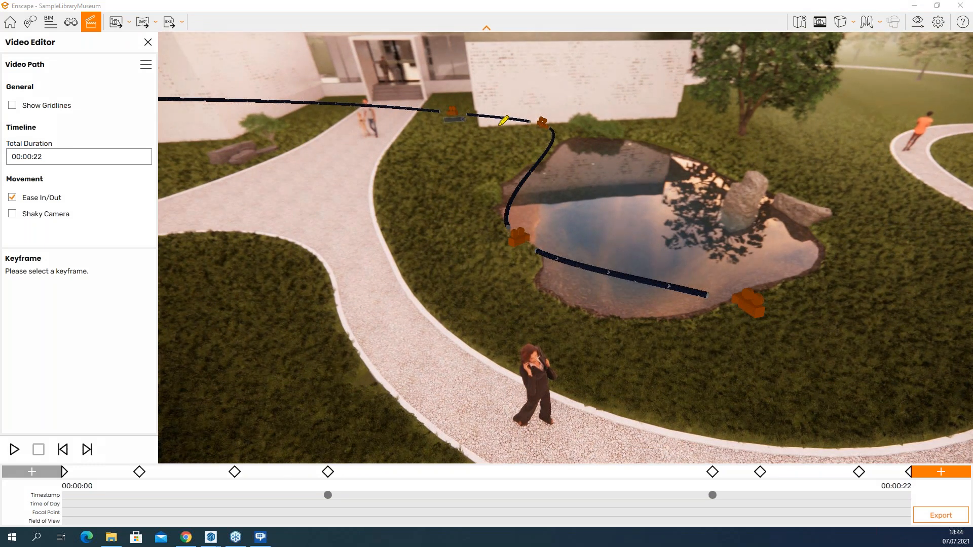
{"action": "left_click_drag", "start_coordinate": [496, 130], "coordinate": [651, 277]}
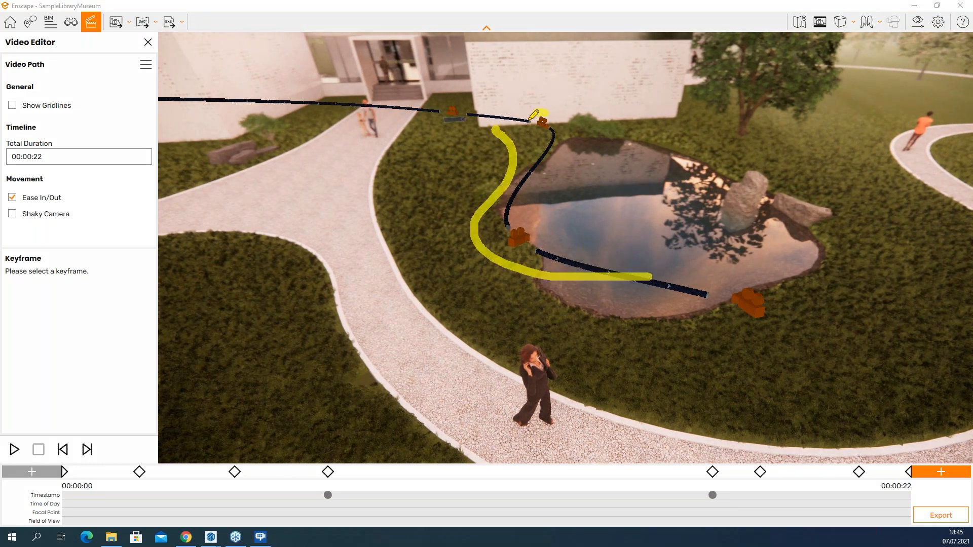
{"action": "left_click_drag", "start_coordinate": [542, 111], "coordinate": [581, 127]}
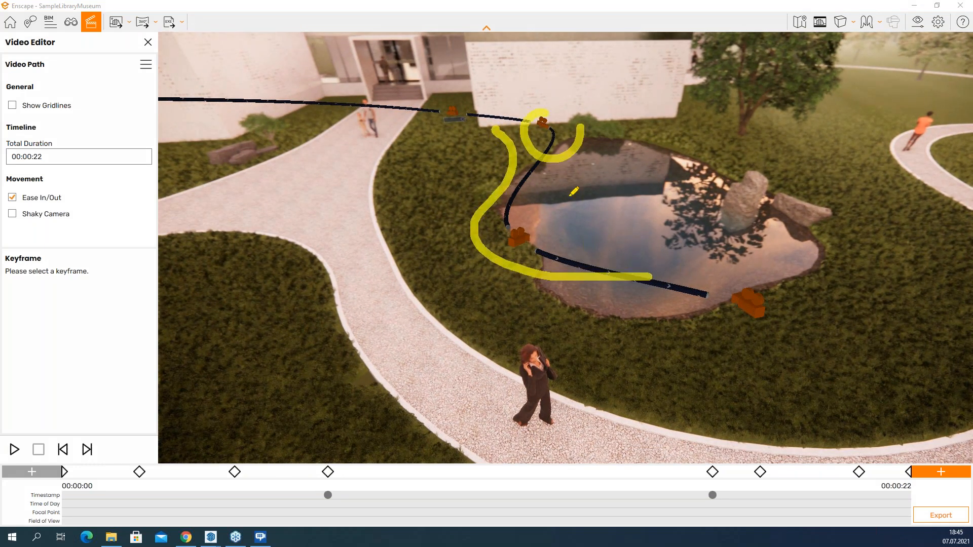
{"action": "left_click", "coordinate": [547, 131]}
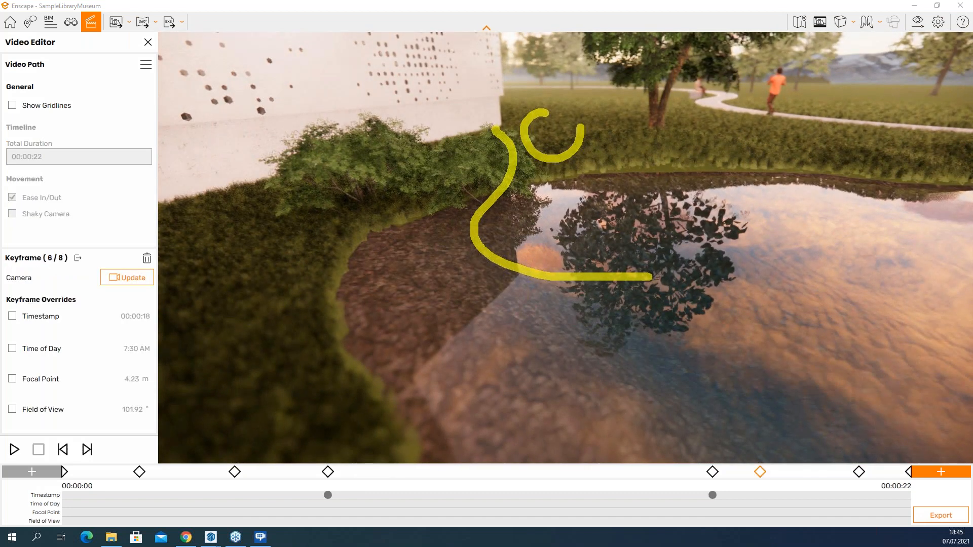
{"action": "left_click", "coordinate": [867, 196]}
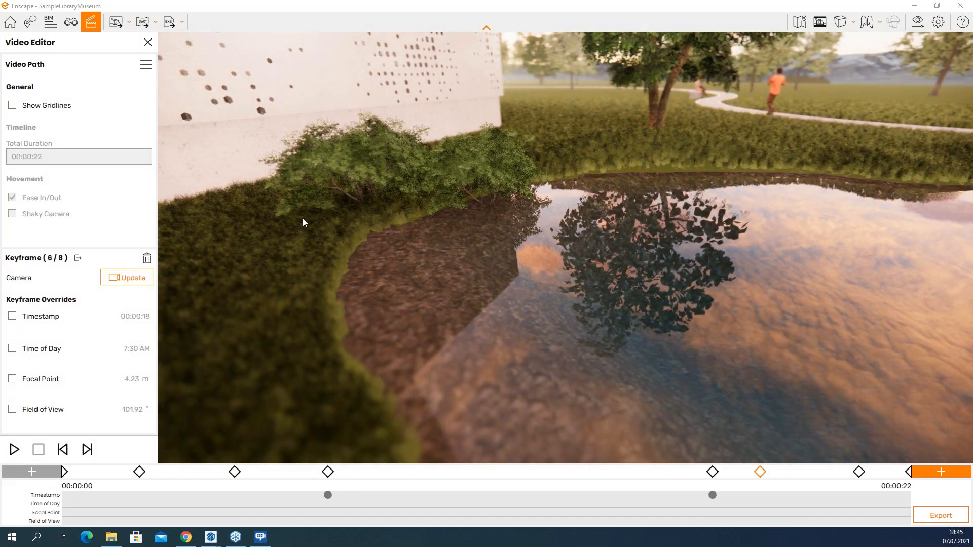
{"action": "left_click", "coordinate": [406, 244]}
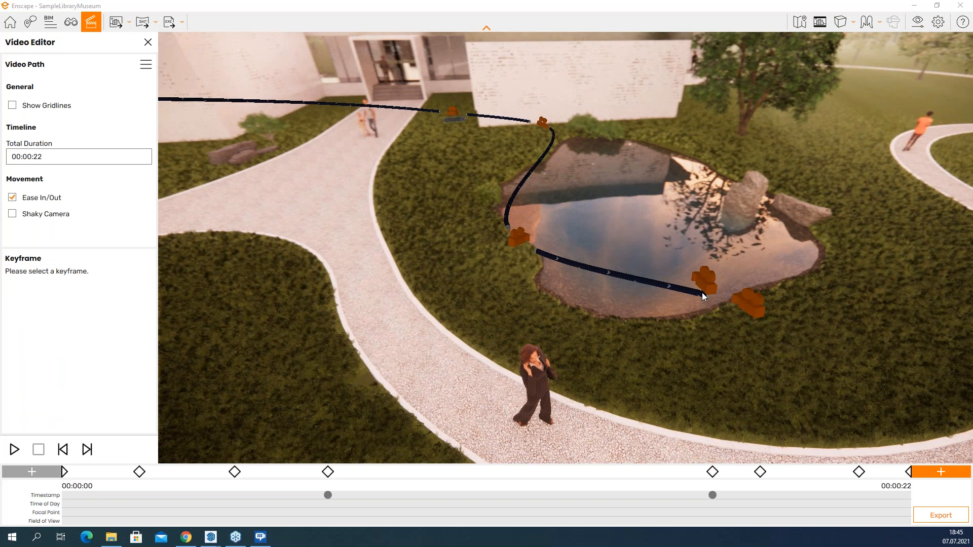
Step: Insert a keyframe on the path just before the last one, enable its Timestamp override at 00:00:27 and leave it
{"action": "left_click", "coordinate": [701, 292]}
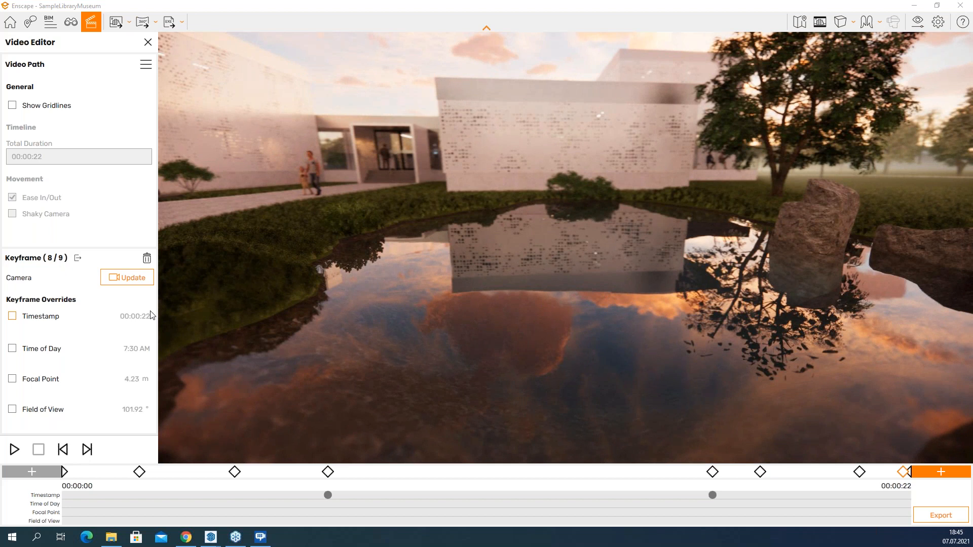
{"action": "left_click", "coordinate": [12, 317]}
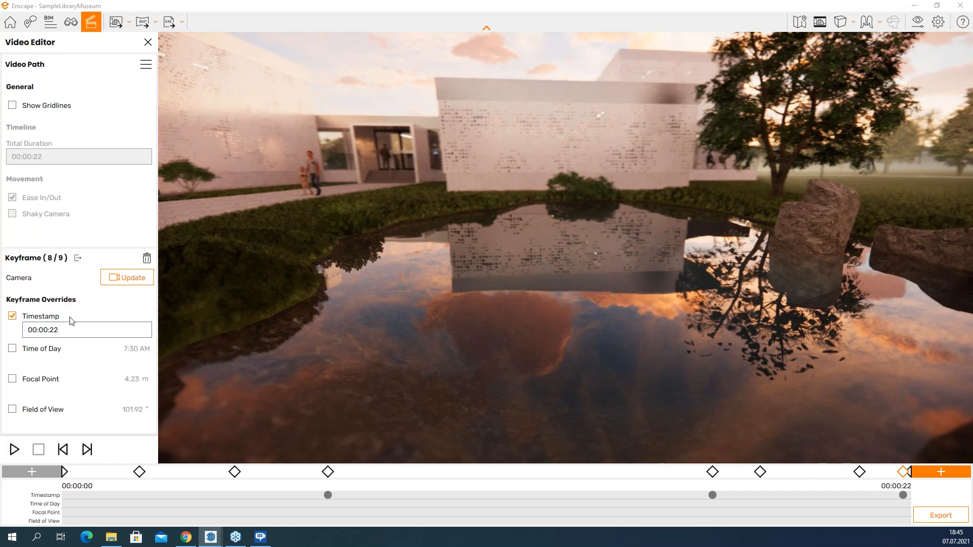
{"action": "left_click", "coordinate": [59, 330]}
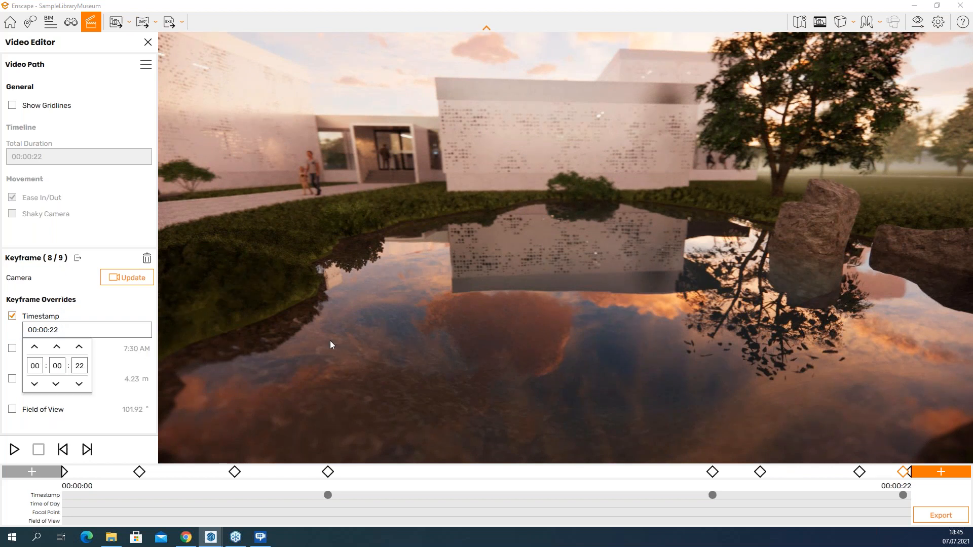
{"action": "double_click", "coordinate": [81, 369]}
{"action": "key", "text": "BackSpace"}
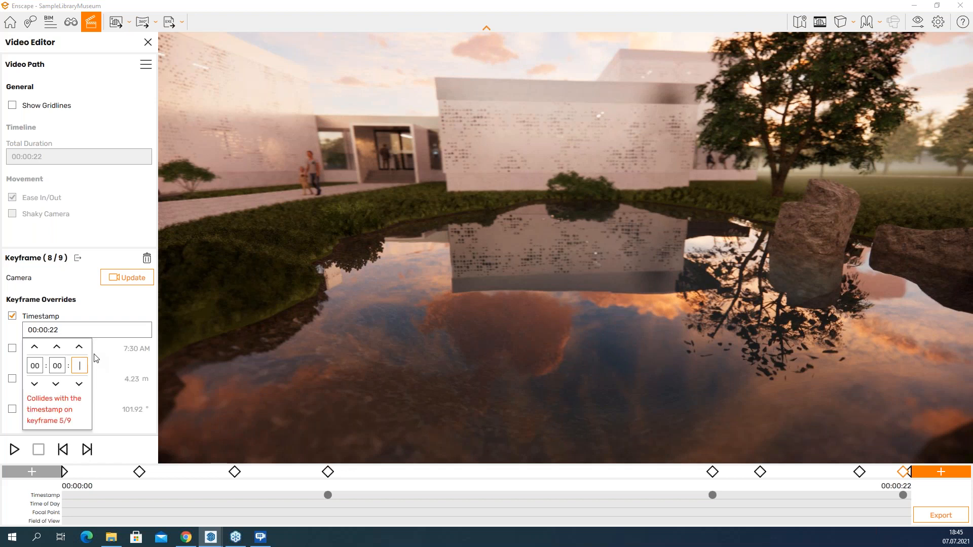
{"action": "type", "text": "20"}
{"action": "key", "text": "BackSpace"}
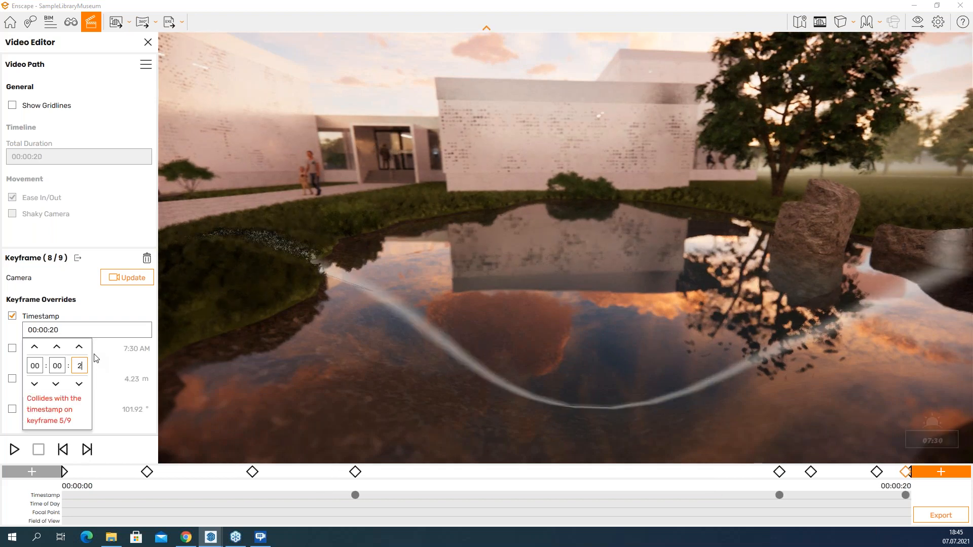
{"action": "type", "text": "7"}
{"action": "left_click", "coordinate": [448, 302]}
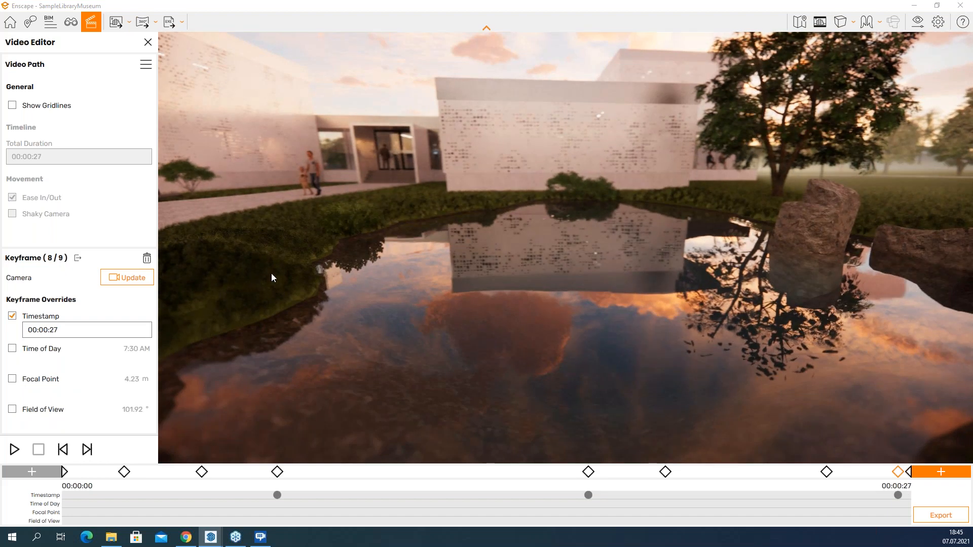
{"action": "key", "text": "Escape"}
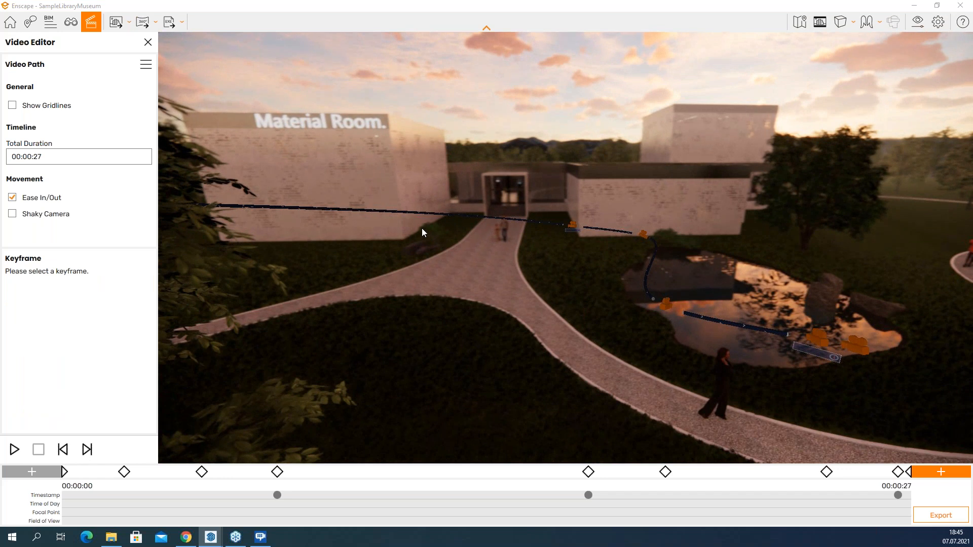
Step: Preview the video path briefly and reduce the camera's Depth of Field to its minimum in the visual settings
{"action": "key", "text": "space"}
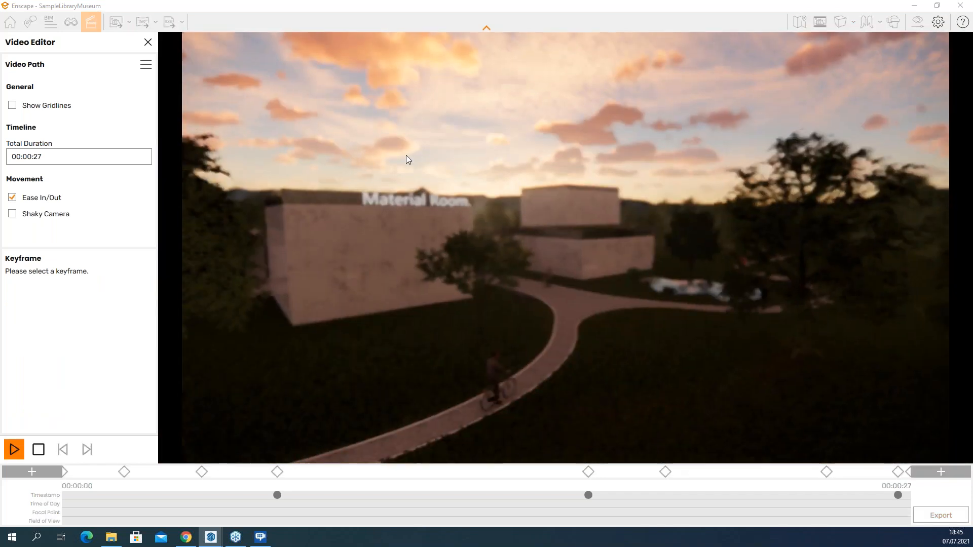
{"action": "key", "text": "Escape"}
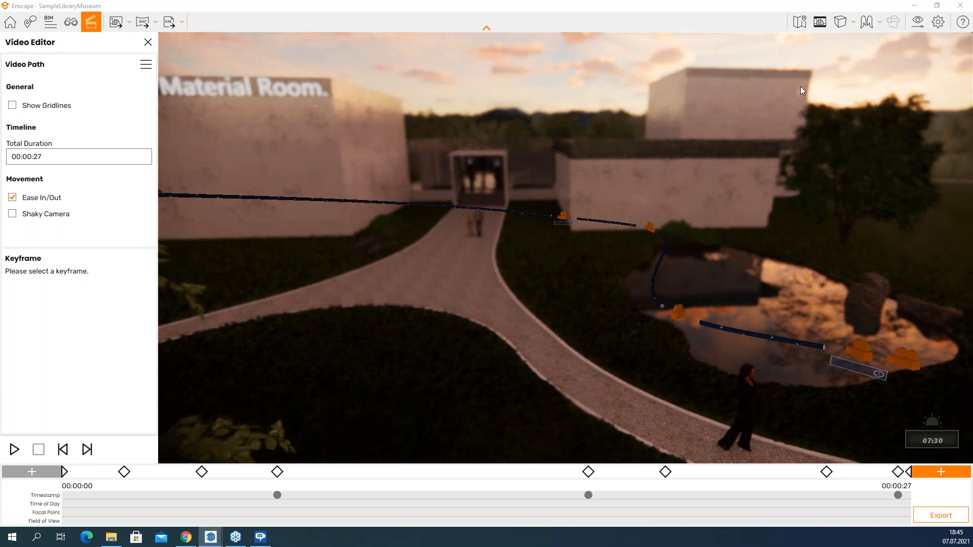
{"action": "left_click", "coordinate": [944, 22]}
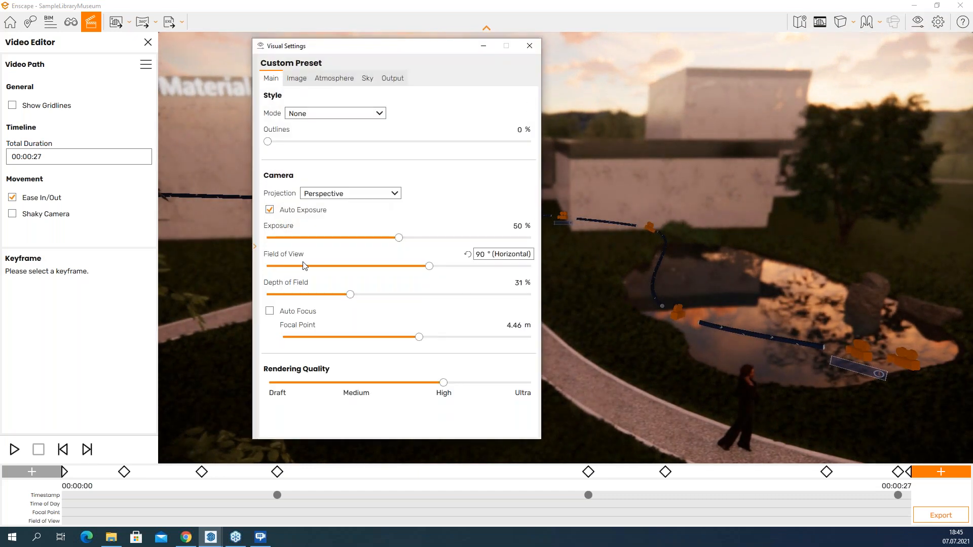
{"action": "left_click_drag", "start_coordinate": [350, 294], "coordinate": [186, 291]}
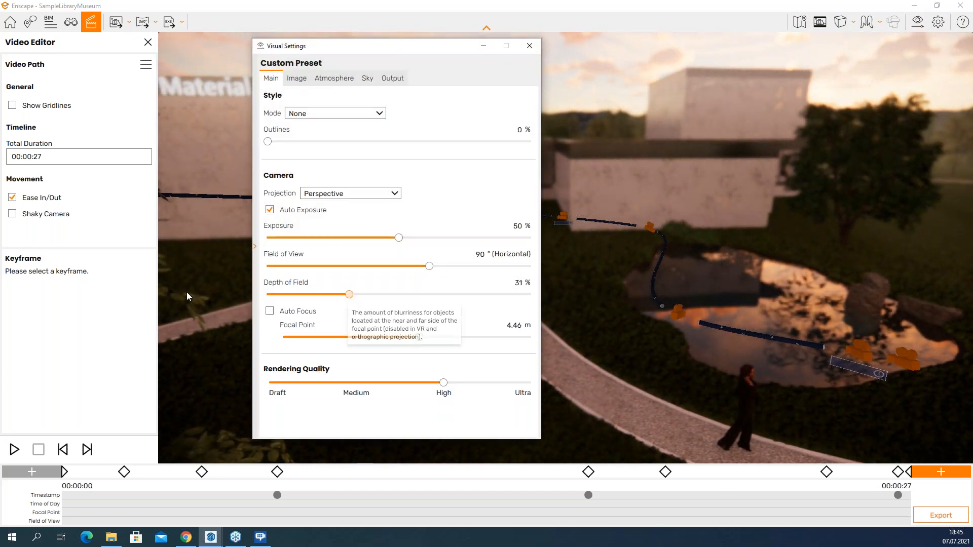
{"action": "left_click", "coordinate": [530, 47]}
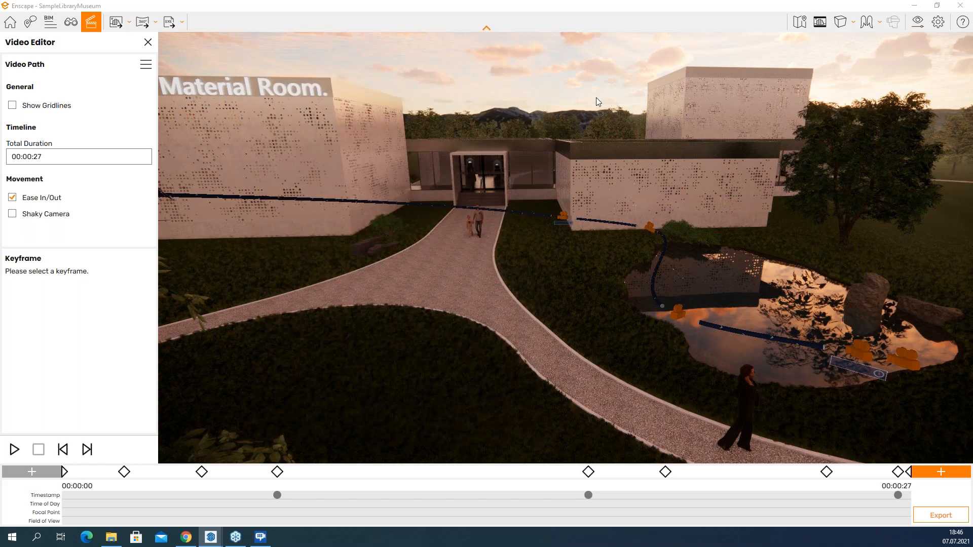
Step: Change the fifth keyframe's Timestamp override to 00:00:12
{"action": "left_click_drag", "start_coordinate": [596, 98], "coordinate": [594, 98]}
{"action": "key", "text": "p"}
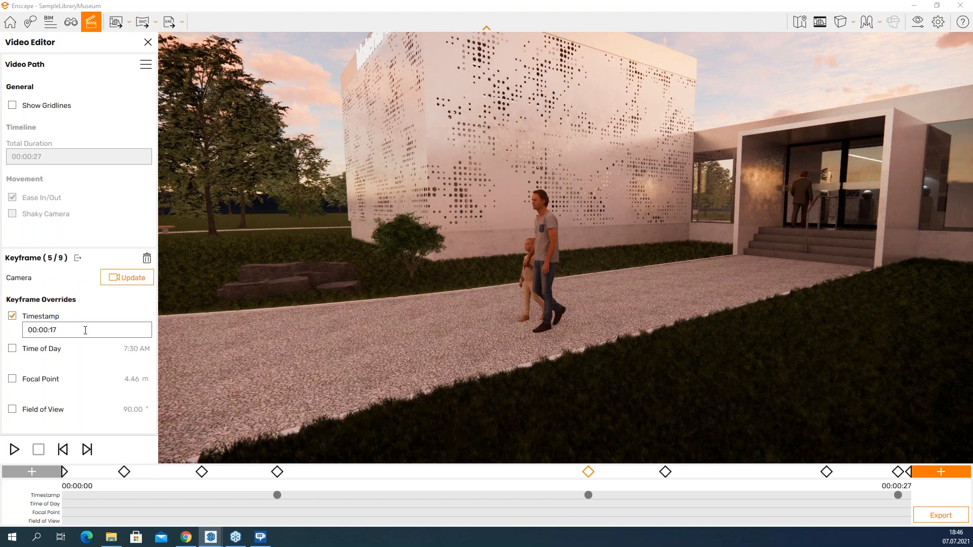
{"action": "left_click", "coordinate": [83, 330]}
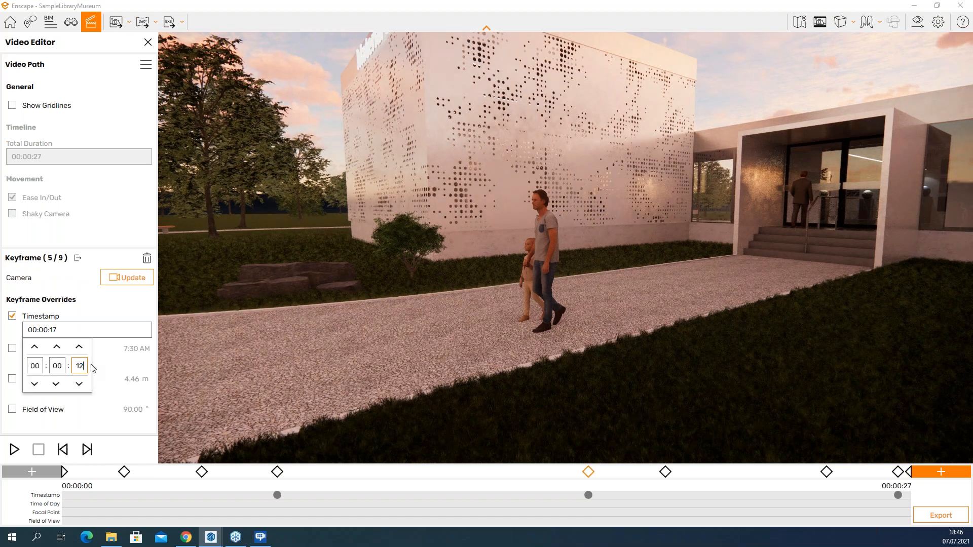
{"action": "key", "text": "Return"}
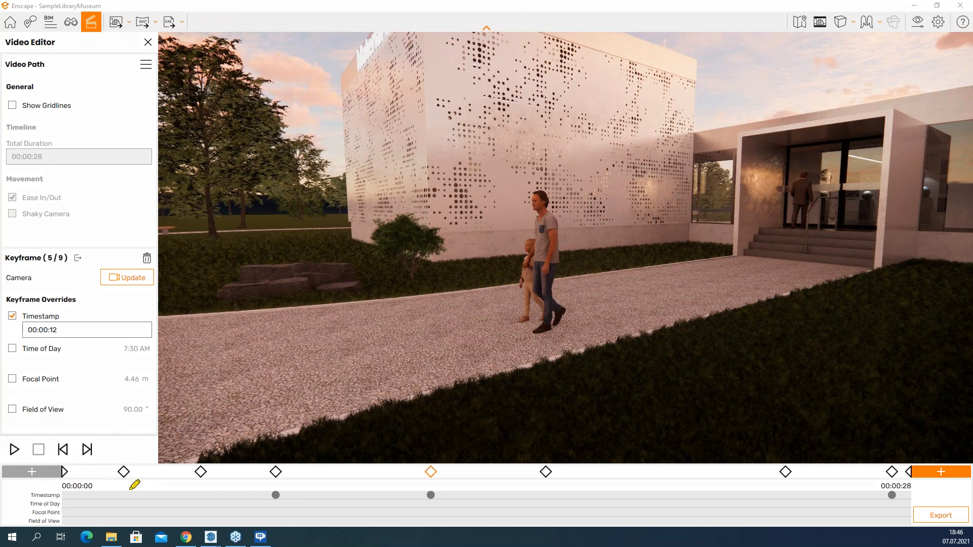
{"action": "mouse_move", "coordinate": [281, 486]}
{"action": "left_mouse_down"}
{"action": "mouse_move", "coordinate": [258, 497]}
{"action": "mouse_move", "coordinate": [287, 486]}
{"action": "left_mouse_up"}
{"action": "left_click_drag", "start_coordinate": [274, 423], "coordinate": [277, 458]}
{"action": "mouse_move", "coordinate": [252, 362]}
{"action": "left_mouse_down"}
{"action": "mouse_move", "coordinate": [295, 375]}
{"action": "mouse_move", "coordinate": [264, 402]}
{"action": "left_mouse_up"}
{"action": "left_click_drag", "start_coordinate": [253, 381], "coordinate": [308, 384]}
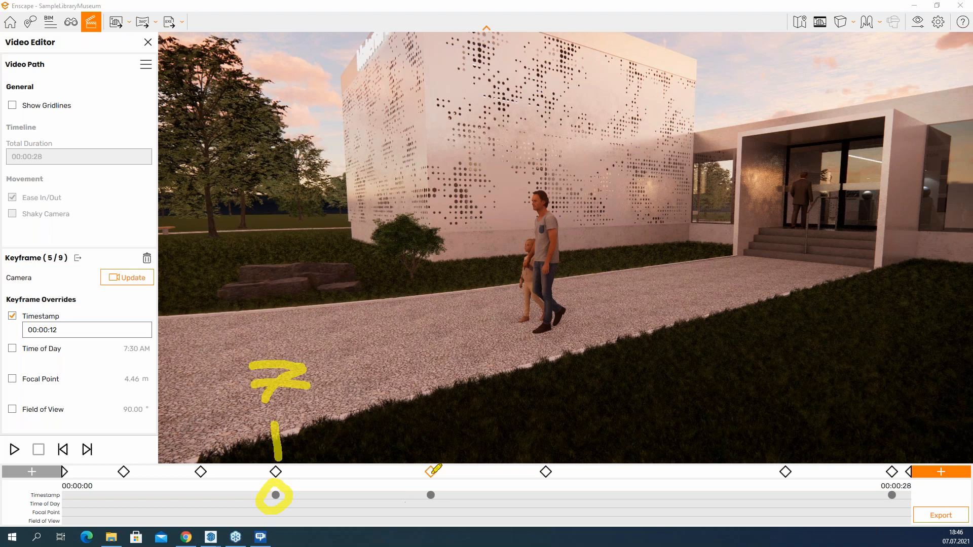
{"action": "left_click_drag", "start_coordinate": [432, 420], "coordinate": [430, 449]}
{"action": "mouse_move", "coordinate": [410, 381]}
{"action": "left_mouse_down"}
{"action": "mouse_move", "coordinate": [432, 351]}
{"action": "mouse_move", "coordinate": [437, 385]}
{"action": "mouse_move", "coordinate": [464, 388]}
{"action": "left_mouse_up"}
{"action": "left_click_drag", "start_coordinate": [890, 370], "coordinate": [887, 433]}
{"action": "left_click_drag", "start_coordinate": [501, 444], "coordinate": [851, 432]}
{"action": "mouse_move", "coordinate": [831, 400]}
{"action": "left_mouse_down"}
{"action": "mouse_move", "coordinate": [806, 458]}
{"action": "mouse_move", "coordinate": [790, 465]}
{"action": "left_mouse_up"}
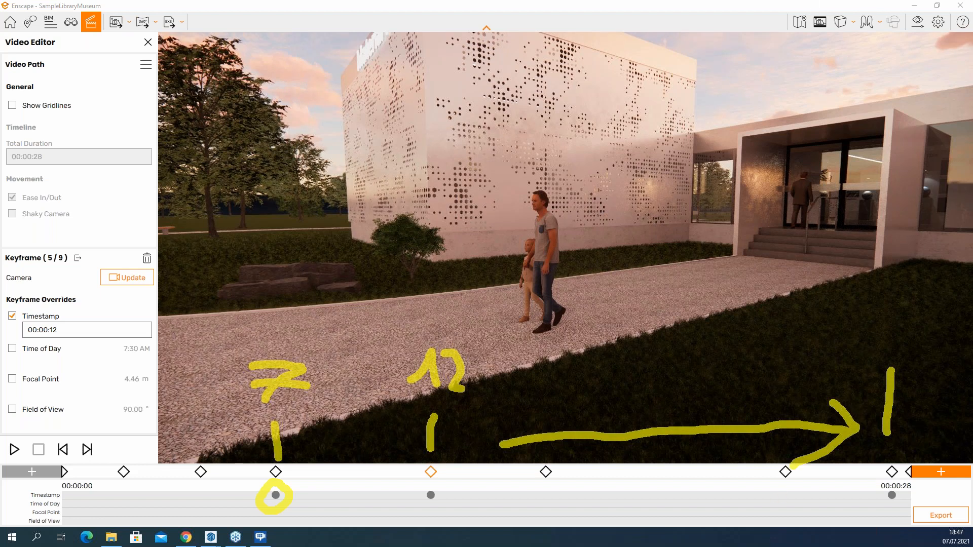
{"action": "key", "text": "Escape"}
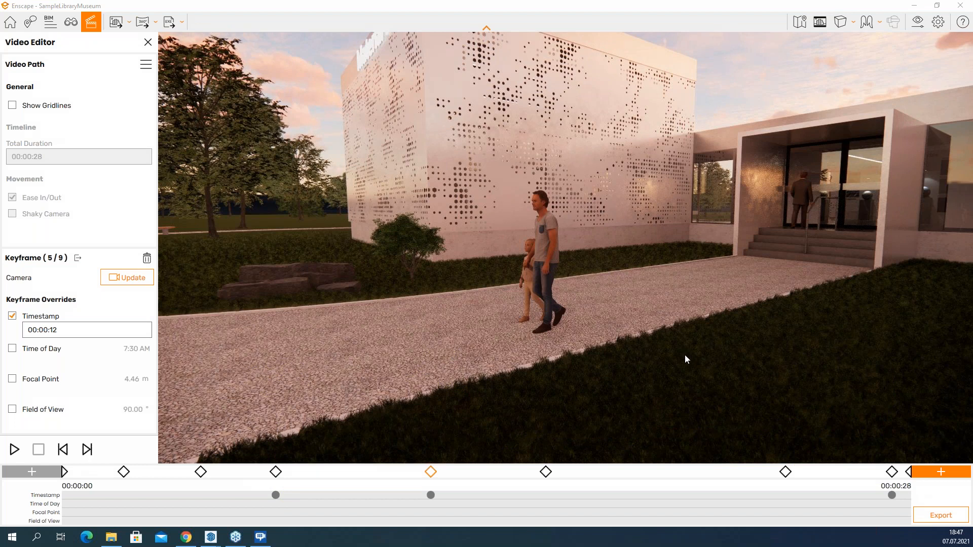
Step: Leave the fifth keyframe and preview the video path from the start to check the camera speed between the timestamped keyframes
{"action": "key", "text": "space"}
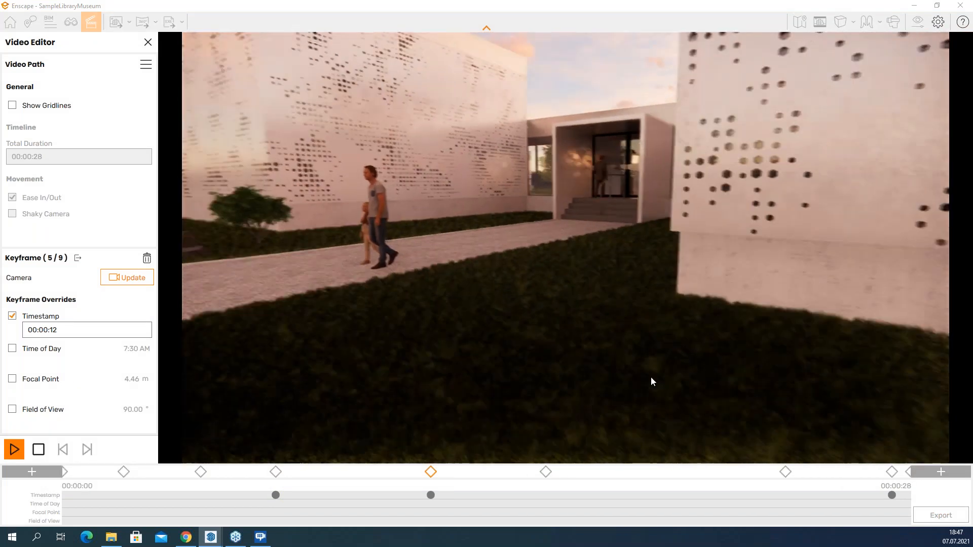
{"action": "key", "text": "Escape"}
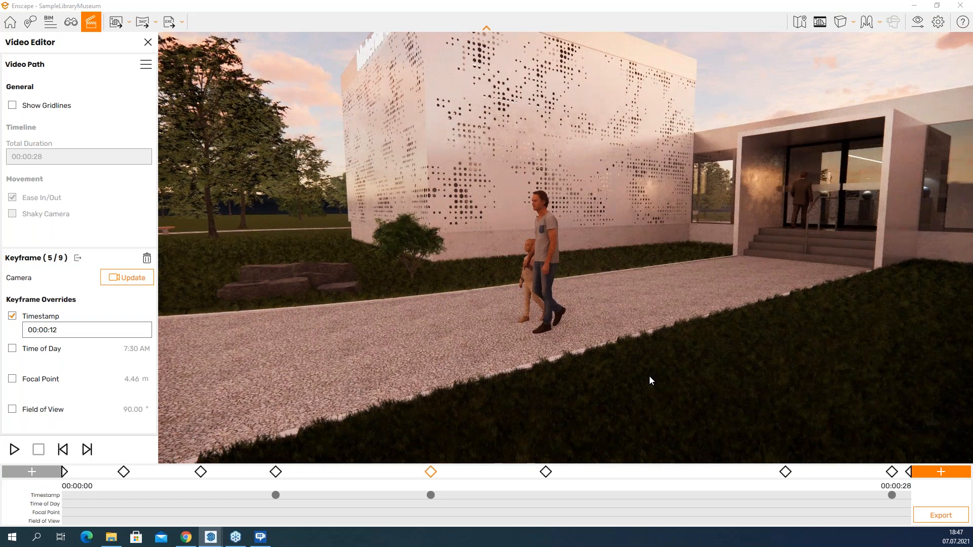
{"action": "key", "text": "Escape"}
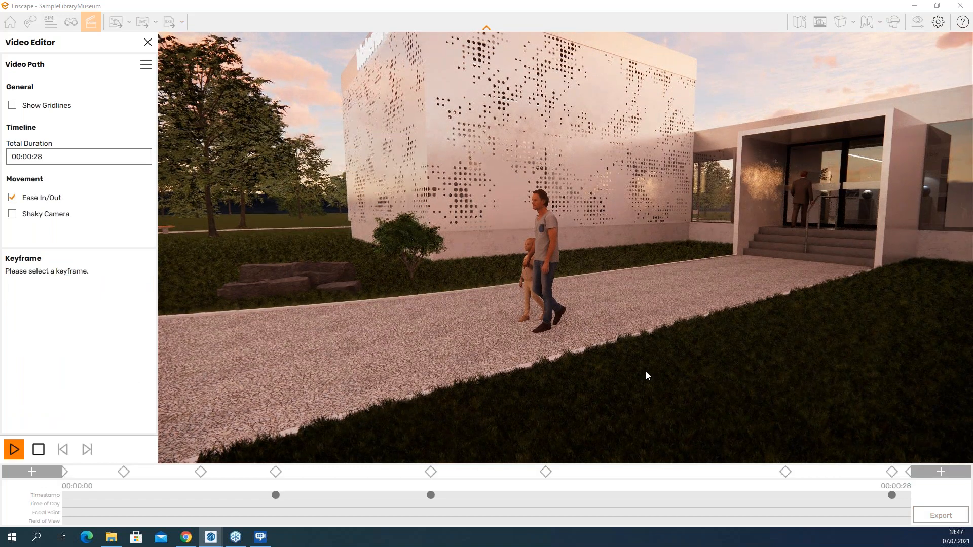
{"action": "key", "text": "space"}
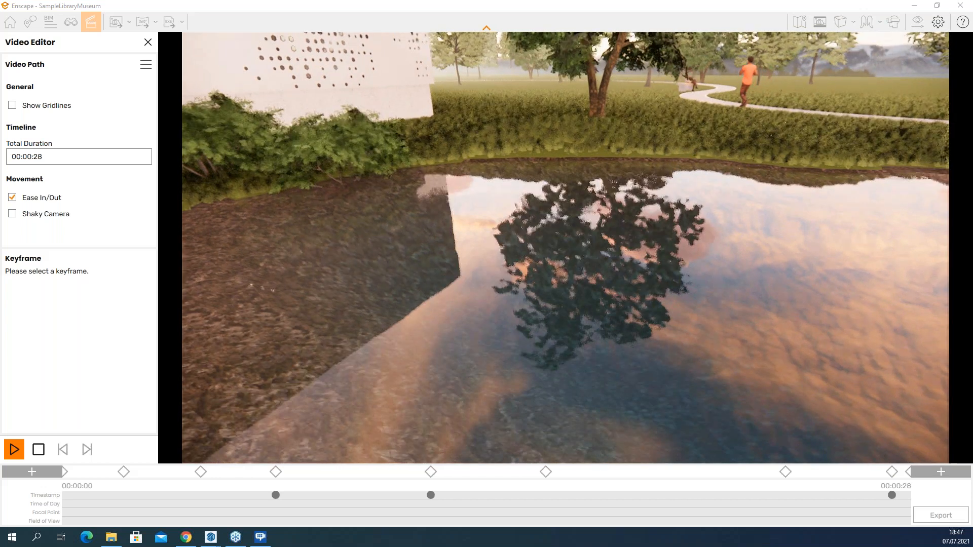
{"action": "left_click_drag", "start_coordinate": [552, 481], "coordinate": [602, 499]}
{"action": "mouse_move", "coordinate": [658, 478]}
{"action": "left_mouse_down"}
{"action": "mouse_move", "coordinate": [663, 500]}
{"action": "mouse_move", "coordinate": [702, 490]}
{"action": "mouse_move", "coordinate": [801, 500]}
{"action": "left_mouse_up"}
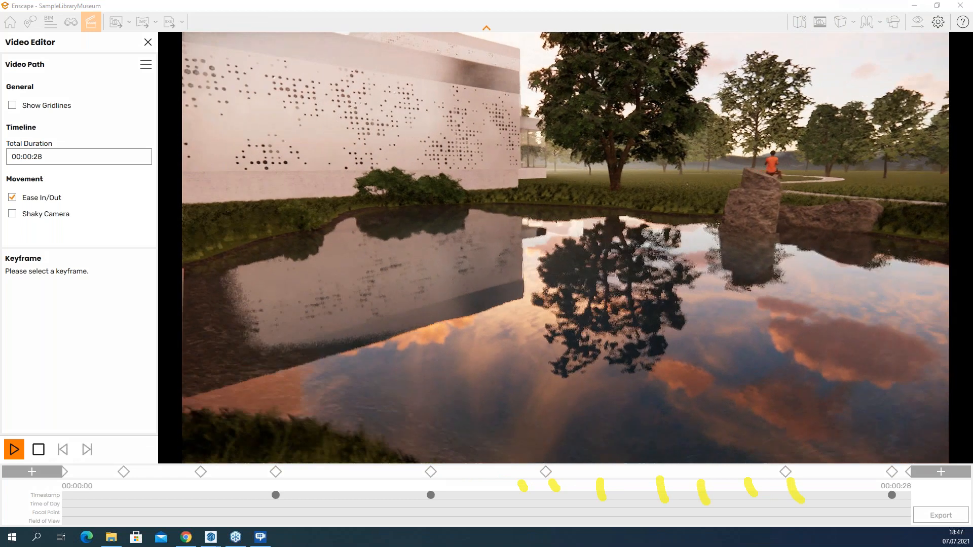
{"action": "right_click", "coordinate": [892, 205]}
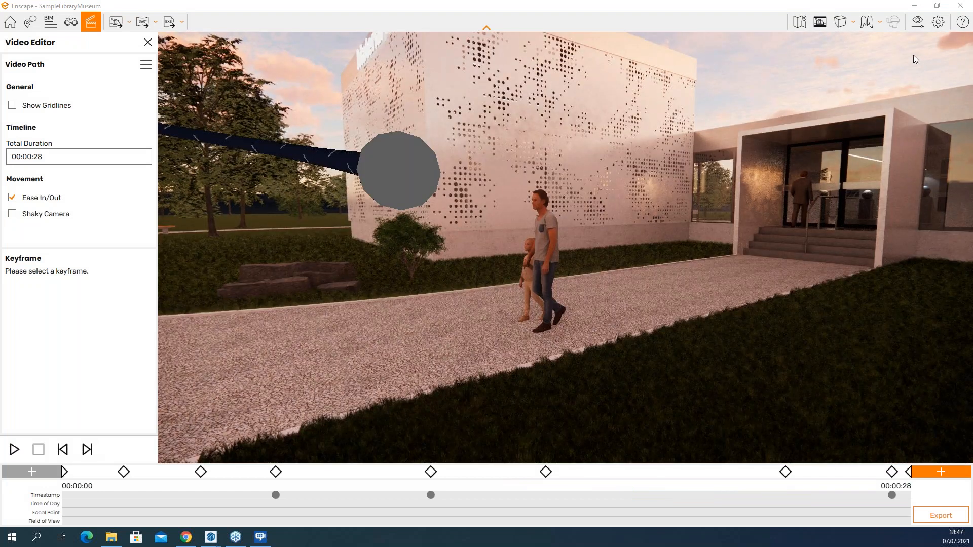
Step: Insert a keyframe between the fourth and fifth keyframes from a ground-level view near the cyclist, and delete it again
{"action": "right_click_drag", "start_coordinate": [176, 186], "coordinate": [478, 115]}
{"action": "right_click_drag", "start_coordinate": [609, 138], "coordinate": [651, 88]}
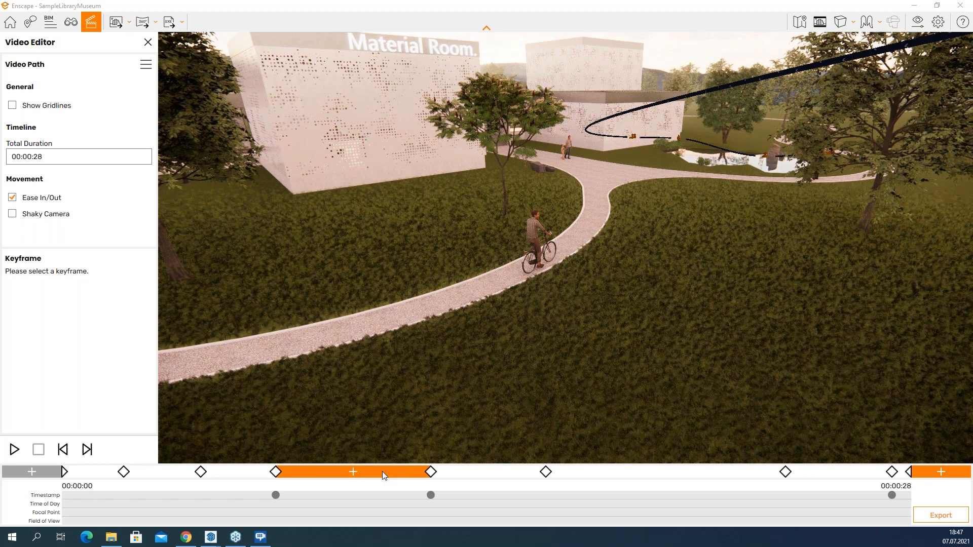
{"action": "right_click_drag", "start_coordinate": [389, 446], "coordinate": [283, 509]}
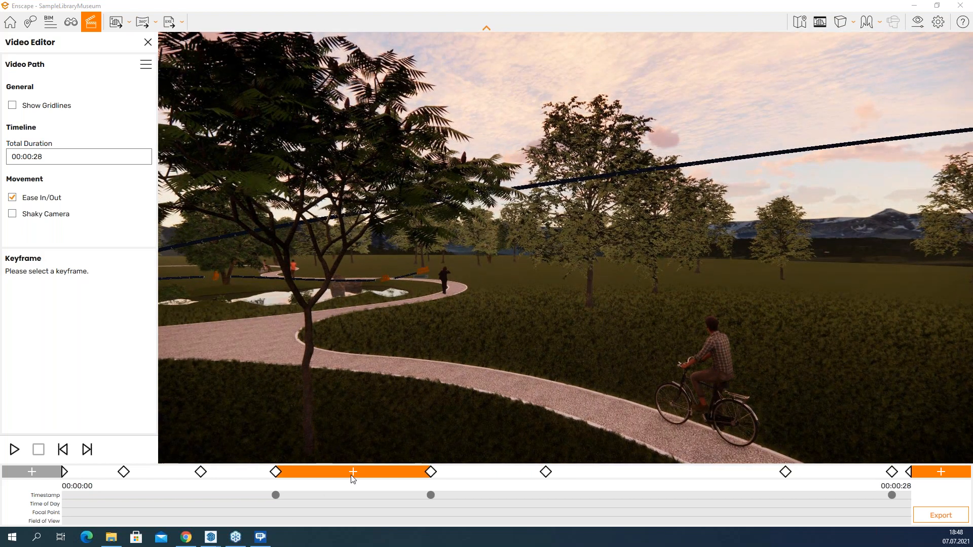
{"action": "left_click", "coordinate": [353, 472]}
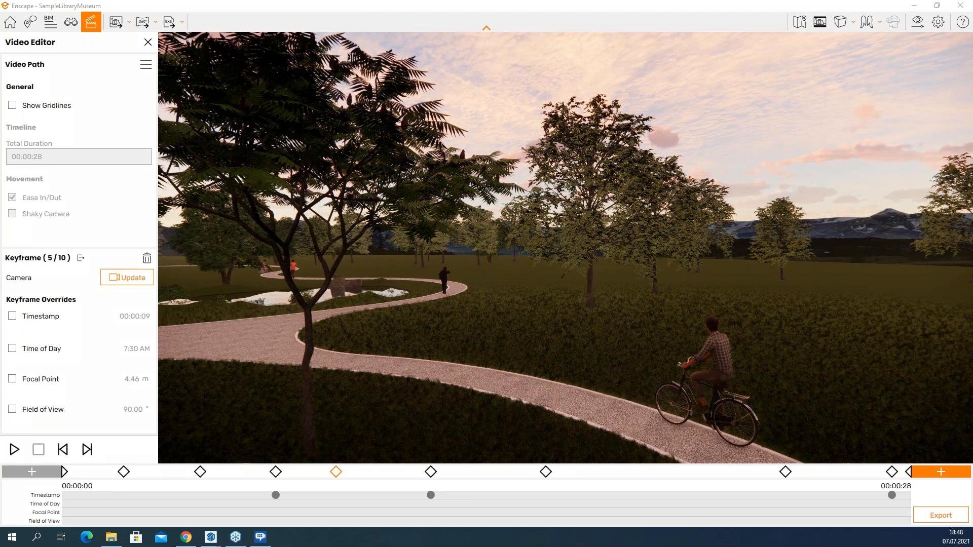
{"action": "mouse_move", "coordinate": [144, 249]}
{"action": "left_mouse_down"}
{"action": "mouse_move", "coordinate": [160, 279]}
{"action": "mouse_move", "coordinate": [158, 239]}
{"action": "left_mouse_up"}
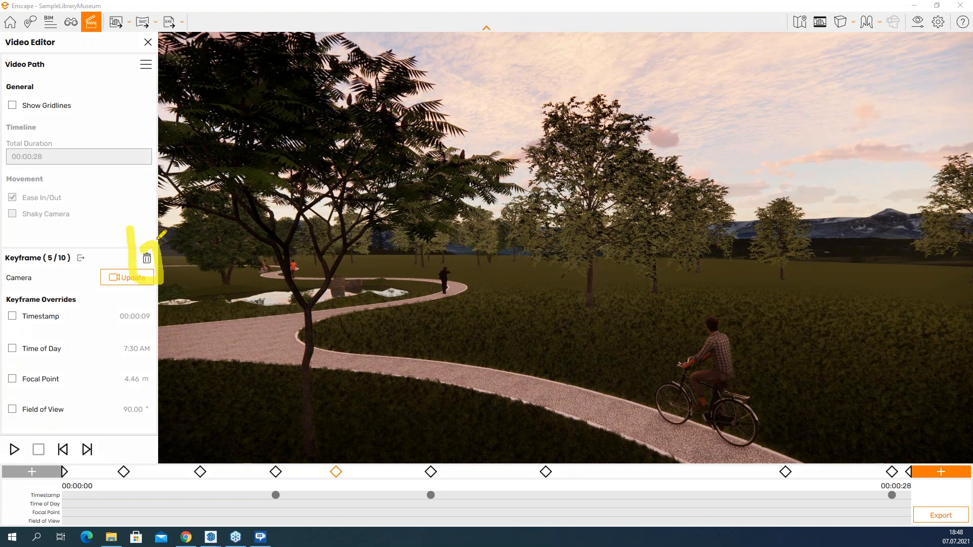
{"action": "left_click", "coordinate": [147, 258]}
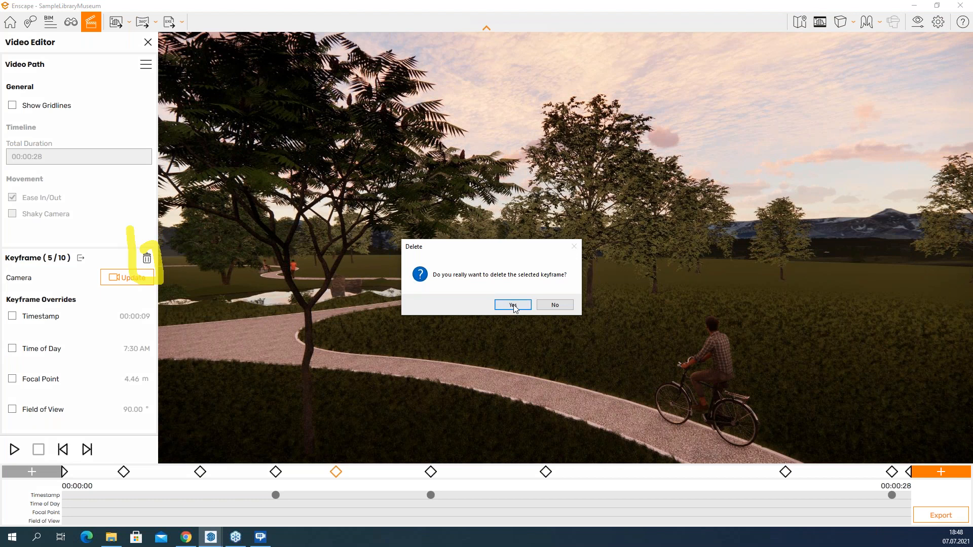
{"action": "left_click", "coordinate": [513, 305]}
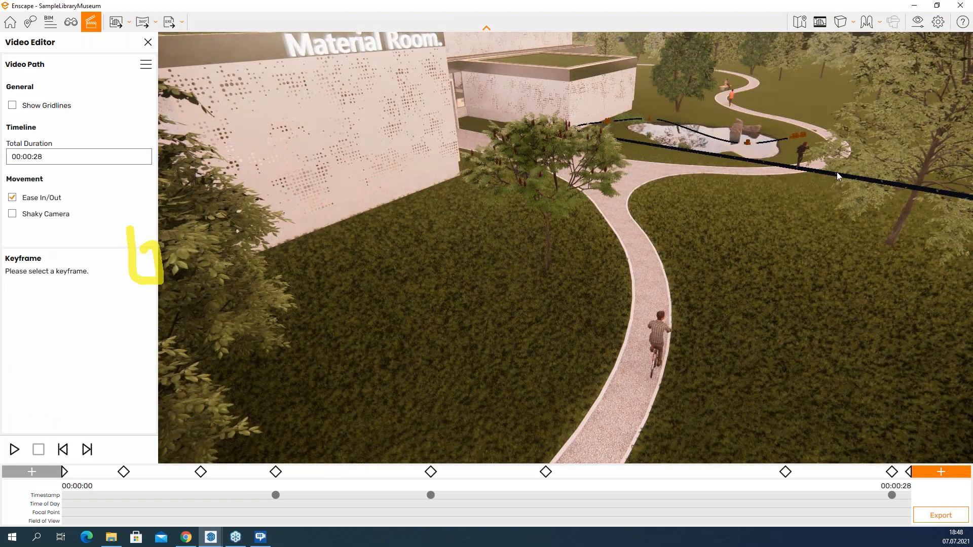
Step: Insert a keyframe directly on the path line between the fourth and fifth keyframes and step between it and the preceding one
{"action": "left_click", "coordinate": [837, 173]}
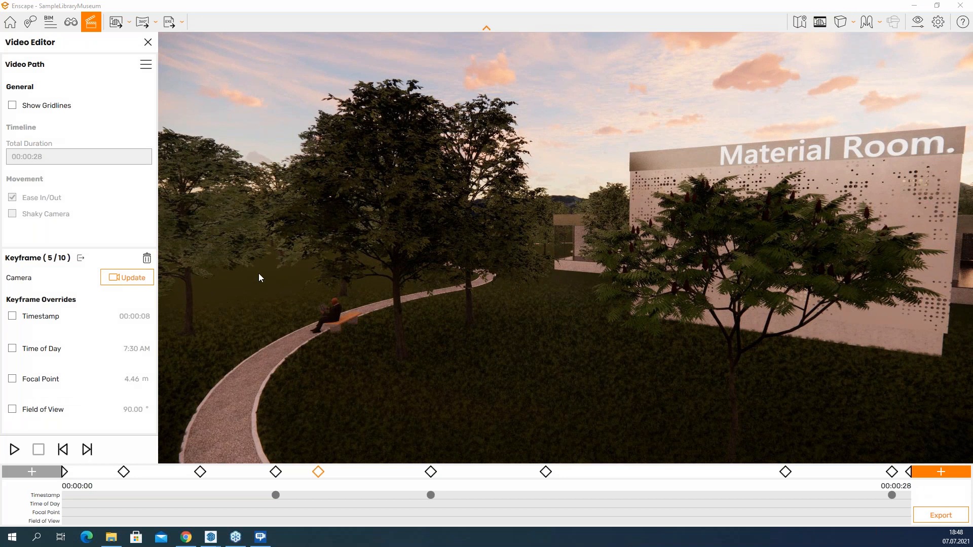
{"action": "left_click", "coordinate": [65, 451]}
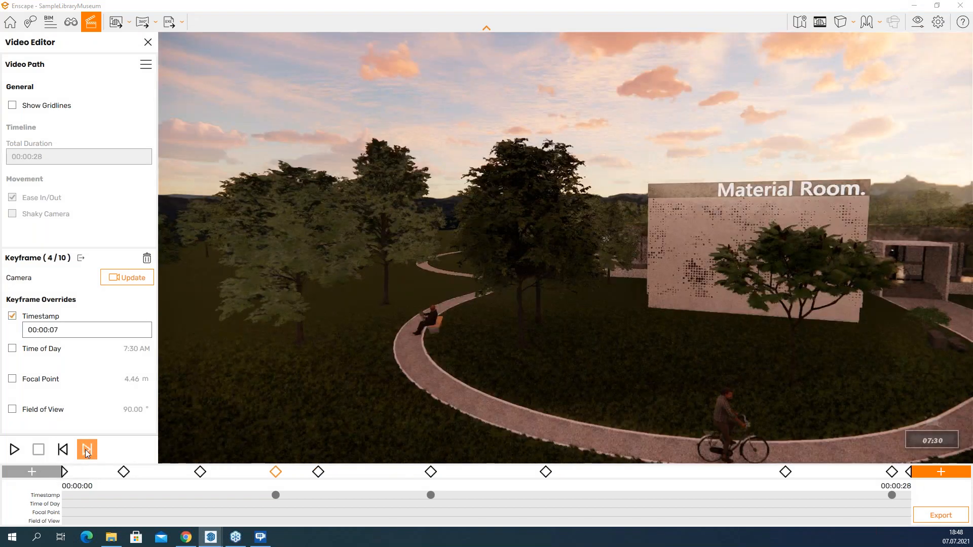
{"action": "left_click", "coordinate": [64, 451]}
{"action": "left_click", "coordinate": [94, 450]}
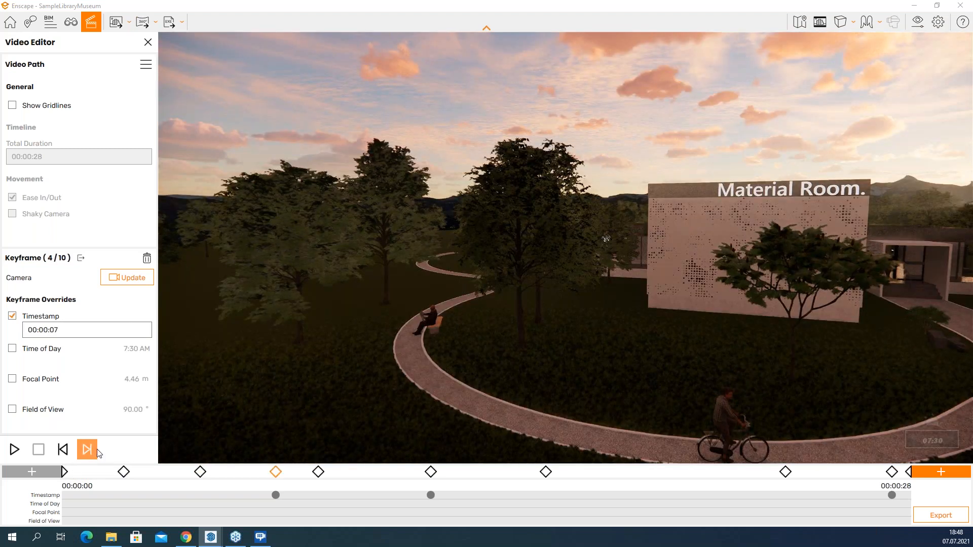
{"action": "left_click", "coordinate": [96, 451]}
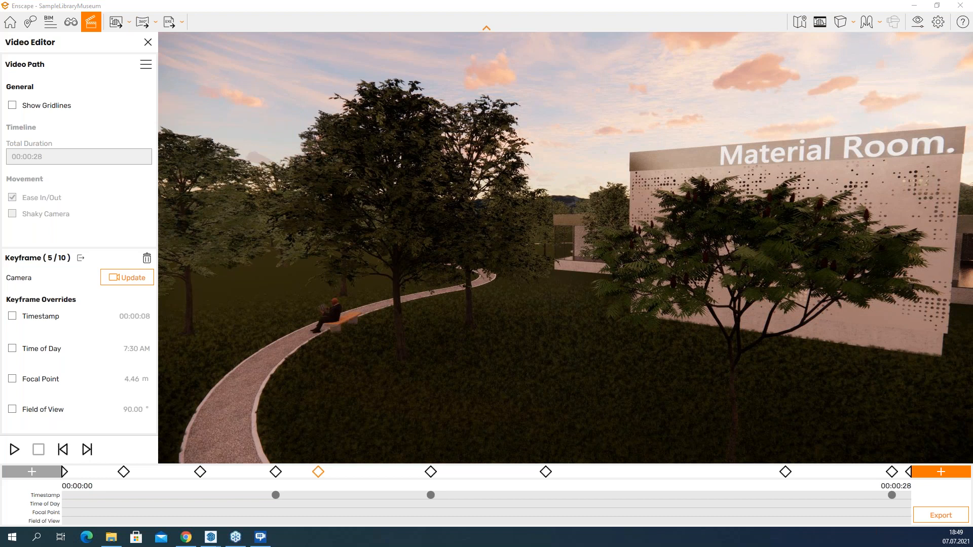
Step: Open the video export settings and show the available resolution presets
{"action": "mouse_move", "coordinate": [952, 506]}
{"action": "left_mouse_down"}
{"action": "mouse_move", "coordinate": [907, 502]}
{"action": "mouse_move", "coordinate": [930, 536]}
{"action": "left_mouse_up"}
{"action": "left_click", "coordinate": [935, 515]}
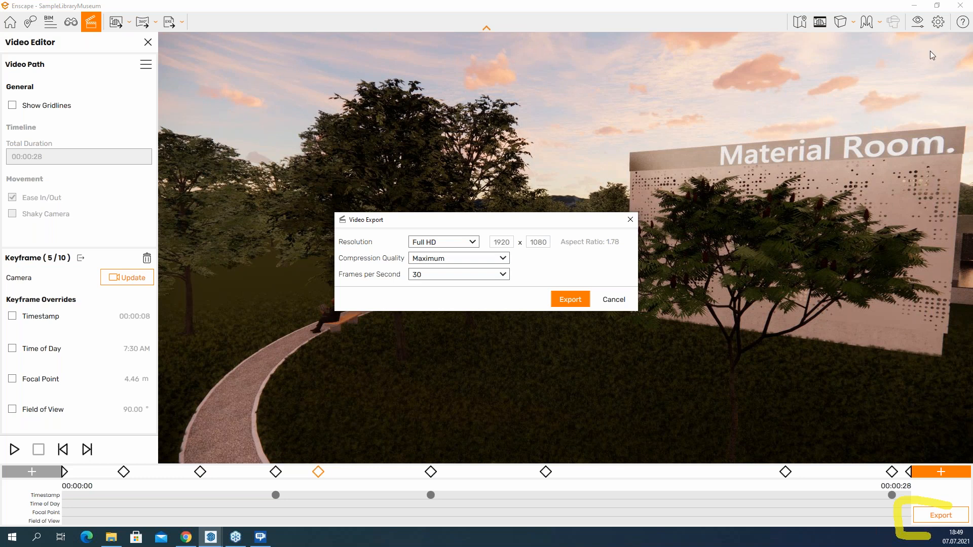
{"action": "left_click", "coordinate": [467, 243]}
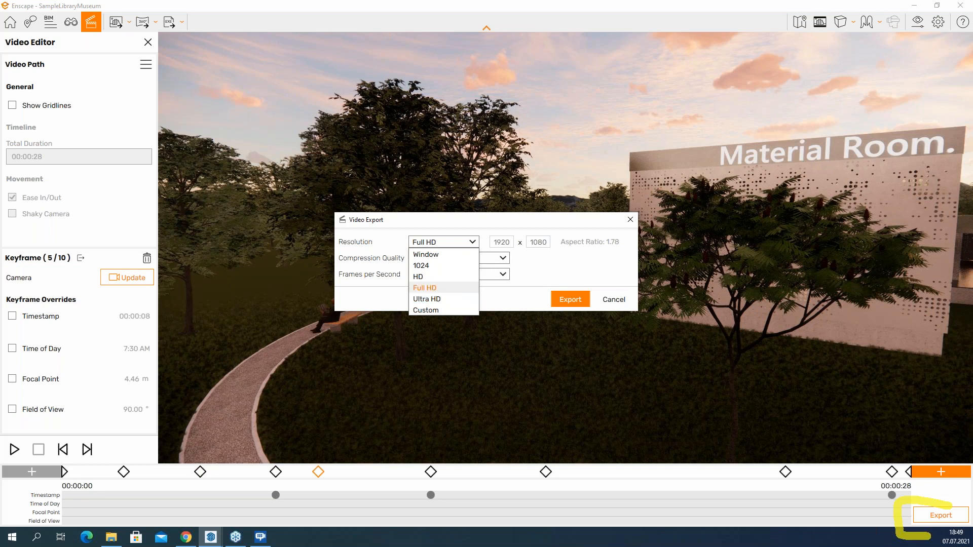
{"action": "key", "text": "alt+Tab"}
{"action": "left_click_drag", "start_coordinate": [972, 123], "coordinate": [543, 123]}
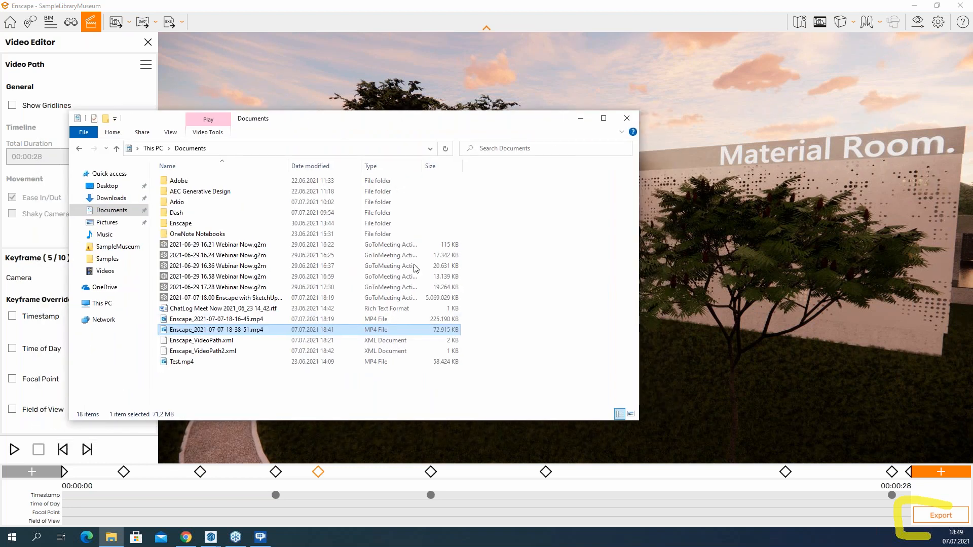
{"action": "double_click", "coordinate": [242, 330]}
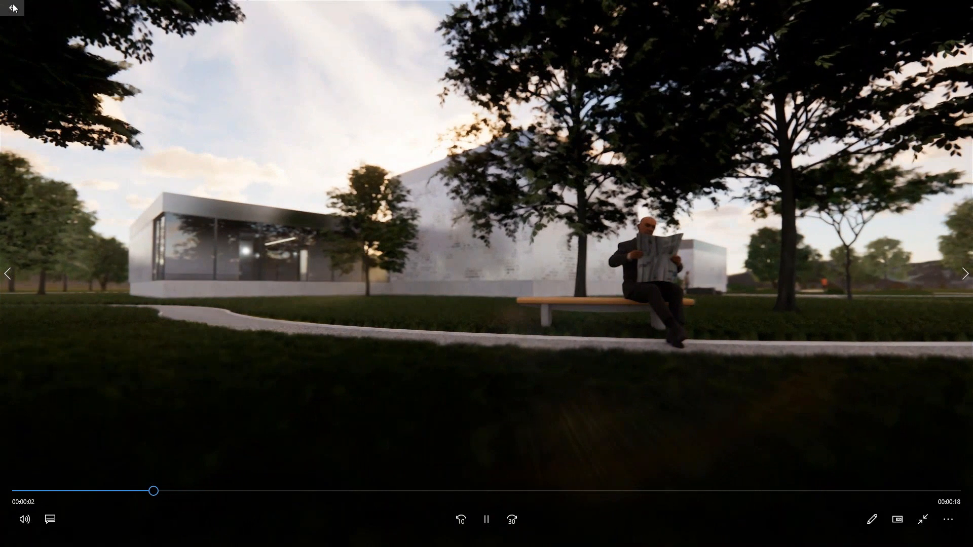
{"action": "left_click", "coordinate": [960, 5]}
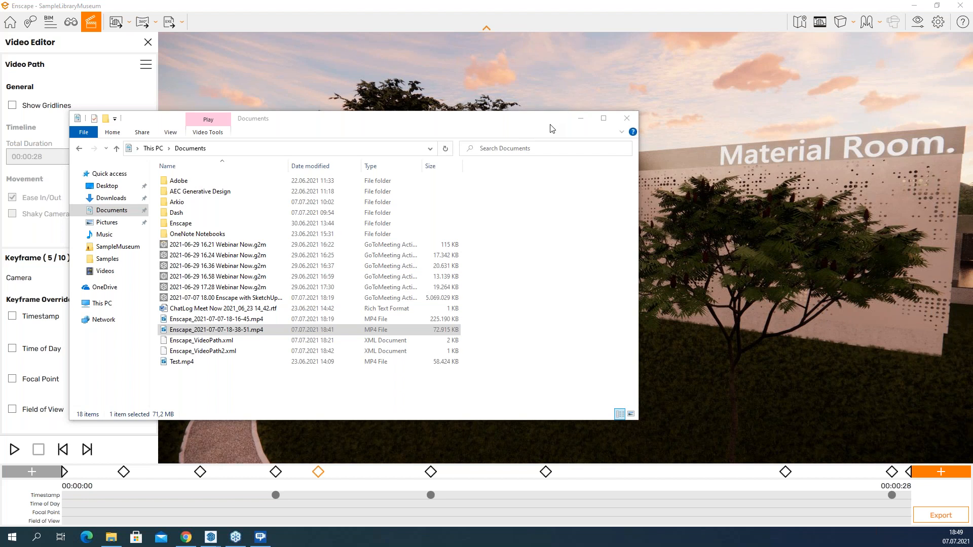
{"action": "right_click", "coordinate": [187, 329]}
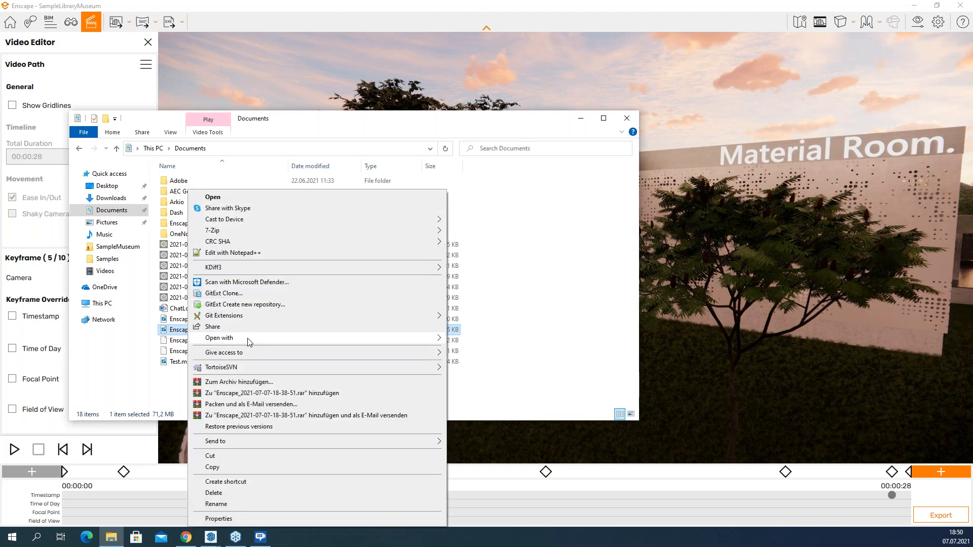
{"action": "mouse_move", "coordinate": [271, 342]}
{"action": "left_click", "coordinate": [485, 362]}
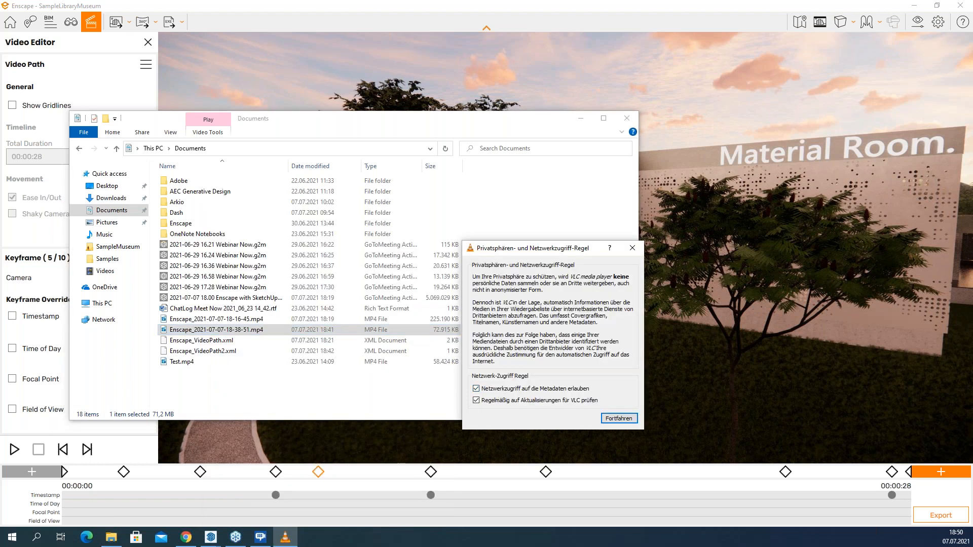
{"action": "left_click", "coordinate": [619, 419]}
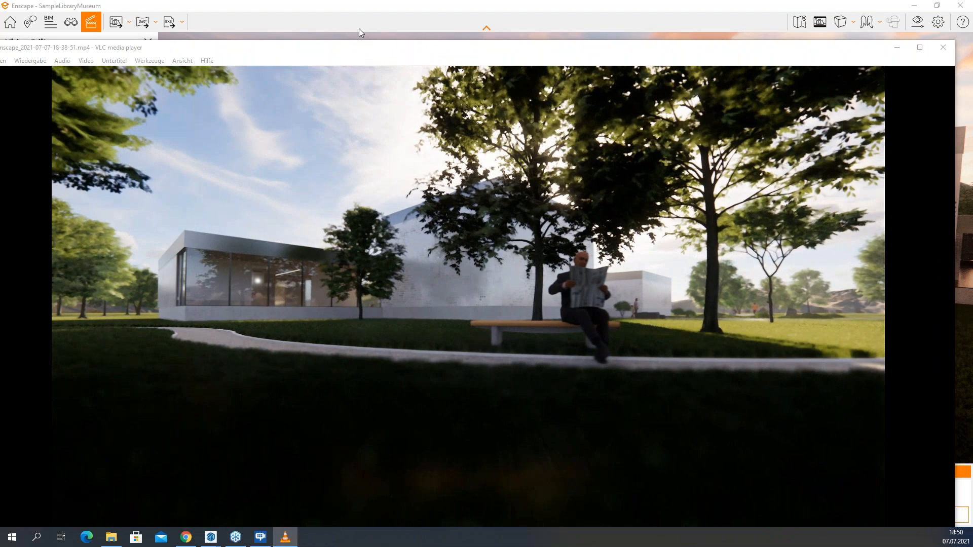
{"action": "left_click_drag", "start_coordinate": [399, 44], "coordinate": [412, 1]}
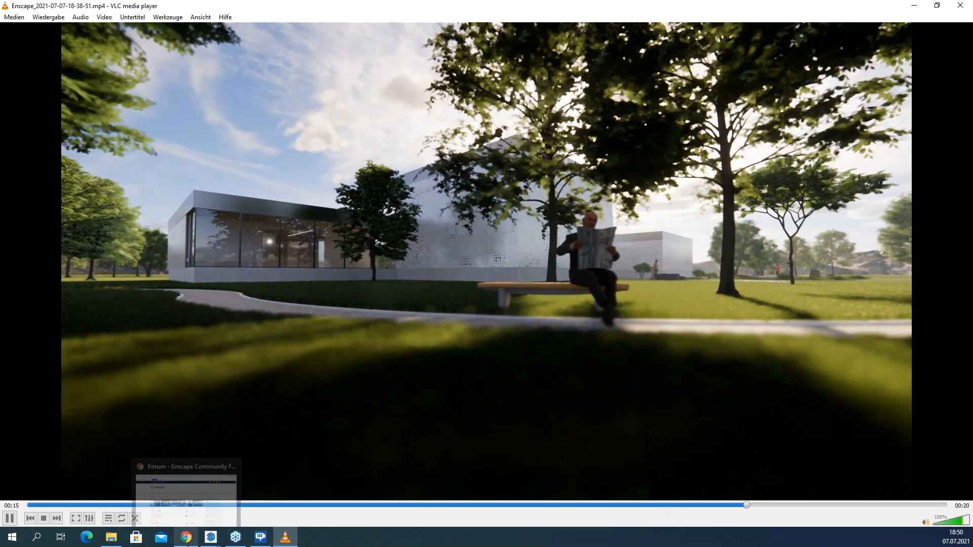
Step: Switch to Chrome, find the free personal demo request on the Enscape home page, minimize the browser and close VLC
{"action": "left_click", "coordinate": [186, 538]}
{"action": "left_click", "coordinate": [5, 28]}
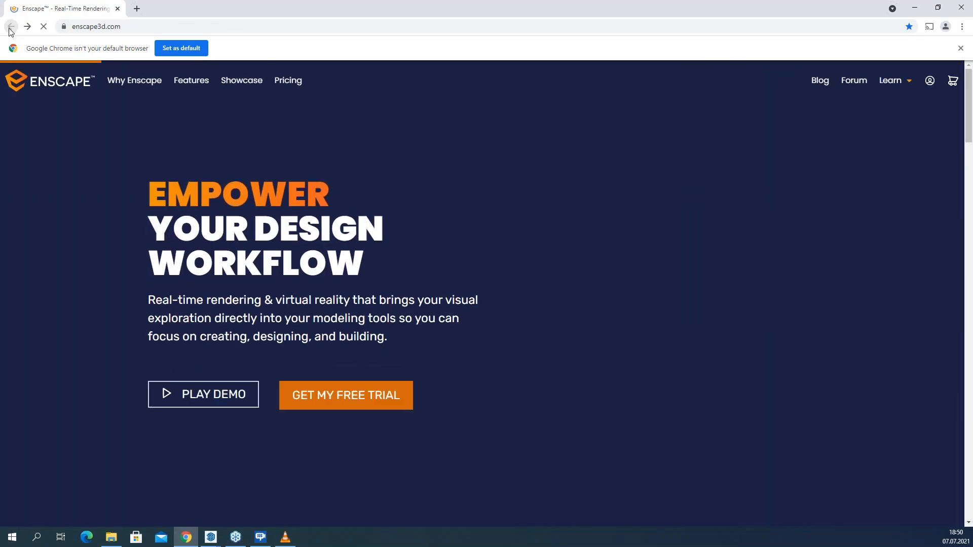
{"action": "scroll", "coordinate": [299, 200], "scroll_direction": "down", "scroll_amount": 10}
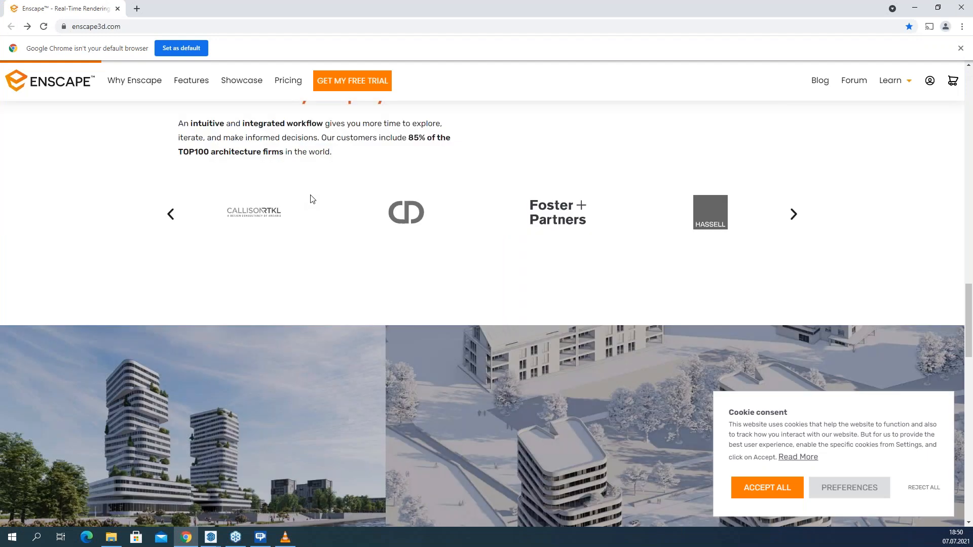
{"action": "scroll", "coordinate": [310, 196], "scroll_direction": "down", "scroll_amount": 15}
{"action": "scroll", "coordinate": [311, 215], "scroll_direction": "down", "scroll_amount": 2}
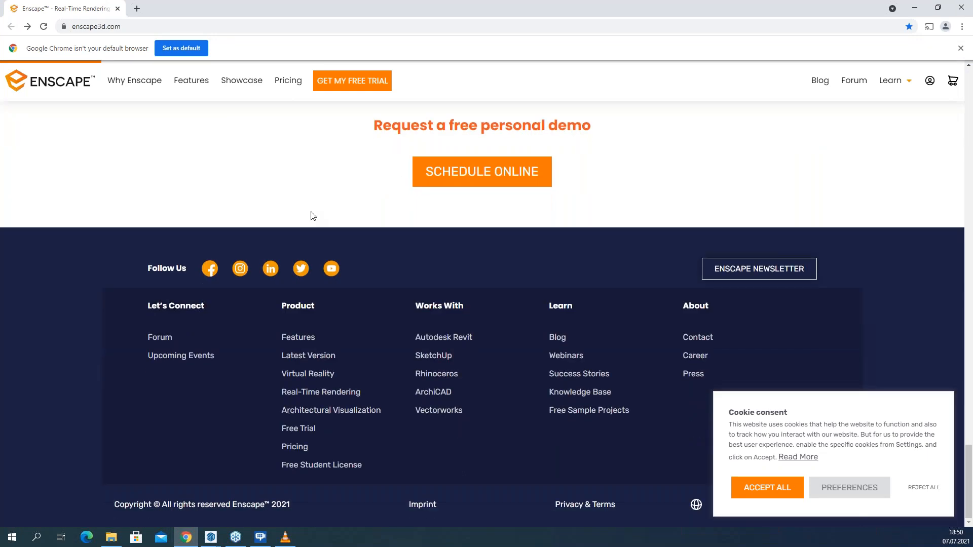
{"action": "scroll", "coordinate": [310, 215], "scroll_direction": "up", "scroll_amount": 4}
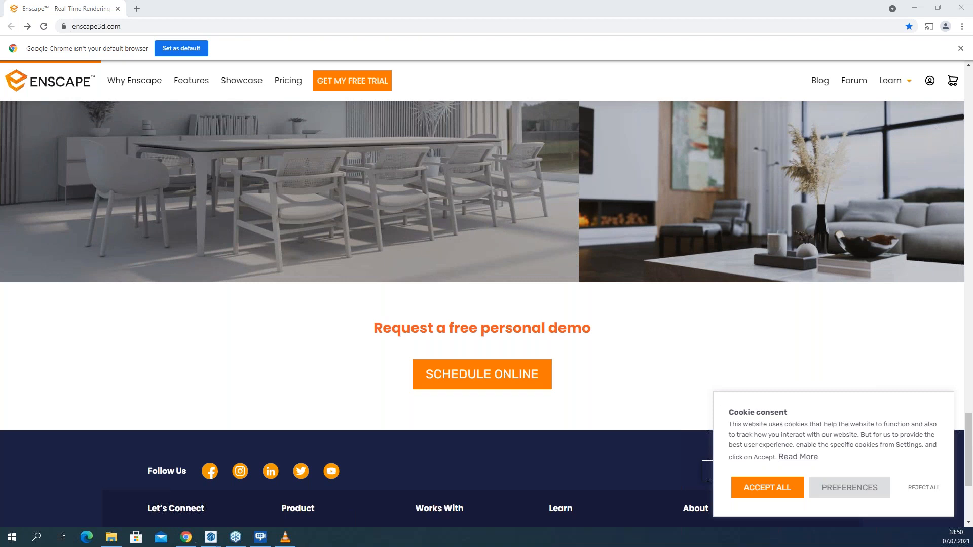
{"action": "mouse_move", "coordinate": [510, 350]}
{"action": "left_mouse_down"}
{"action": "mouse_move", "coordinate": [459, 344]}
{"action": "mouse_move", "coordinate": [401, 400]}
{"action": "mouse_move", "coordinate": [519, 404]}
{"action": "mouse_move", "coordinate": [530, 339]}
{"action": "mouse_move", "coordinate": [461, 348]}
{"action": "left_mouse_up"}
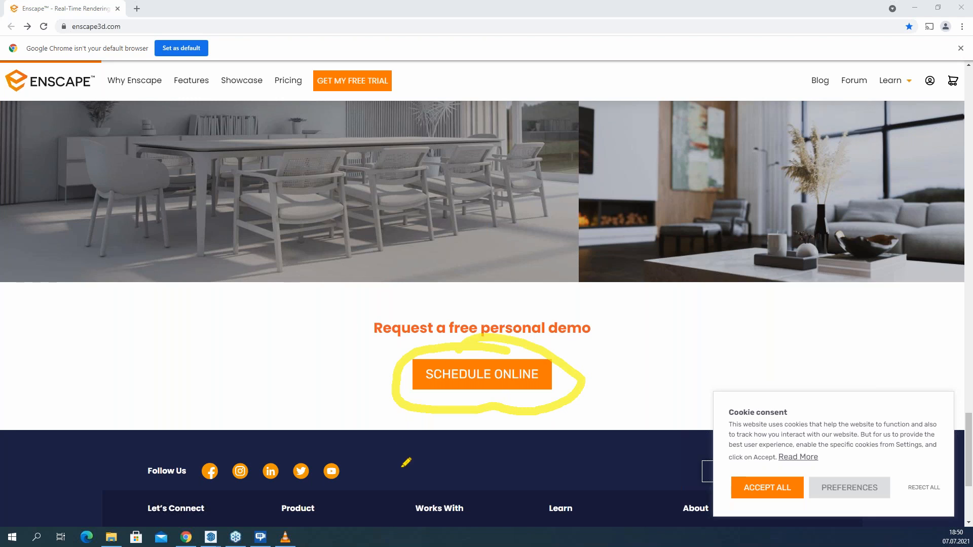
{"action": "right_click", "coordinate": [879, 144]}
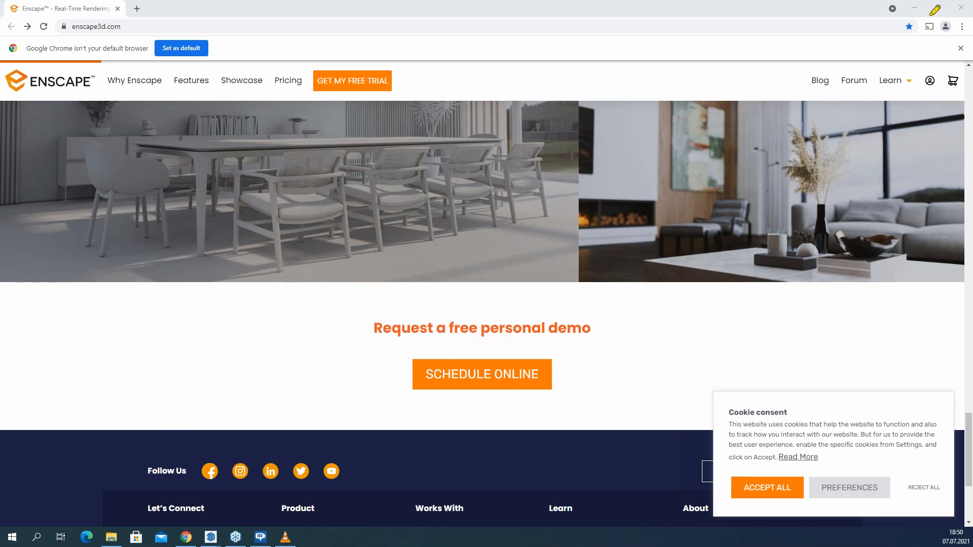
{"action": "left_click", "coordinate": [914, 7]}
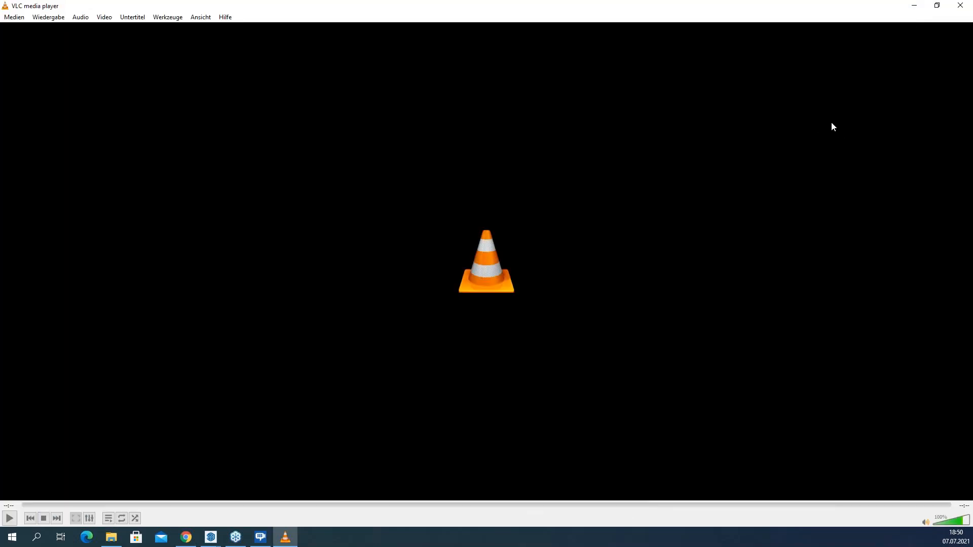
{"action": "left_click", "coordinate": [961, 6]}
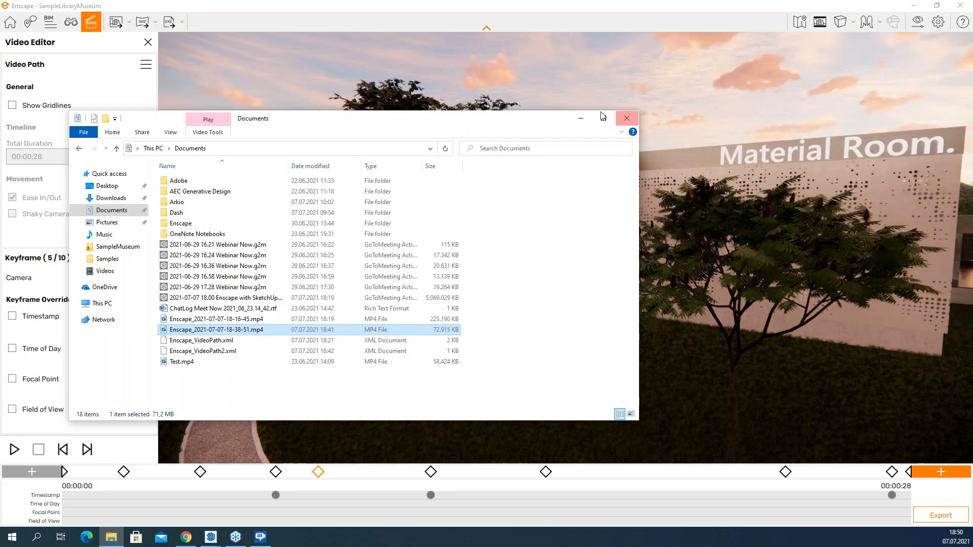
Step: Minimize File Explorer and close the video export settings without exporting
{"action": "left_click", "coordinate": [581, 118]}
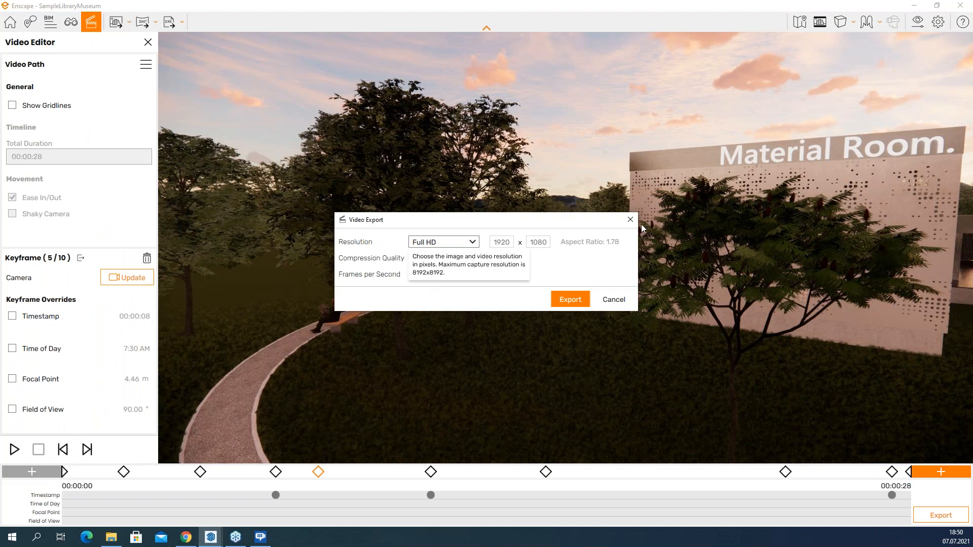
{"action": "left_click", "coordinate": [627, 220]}
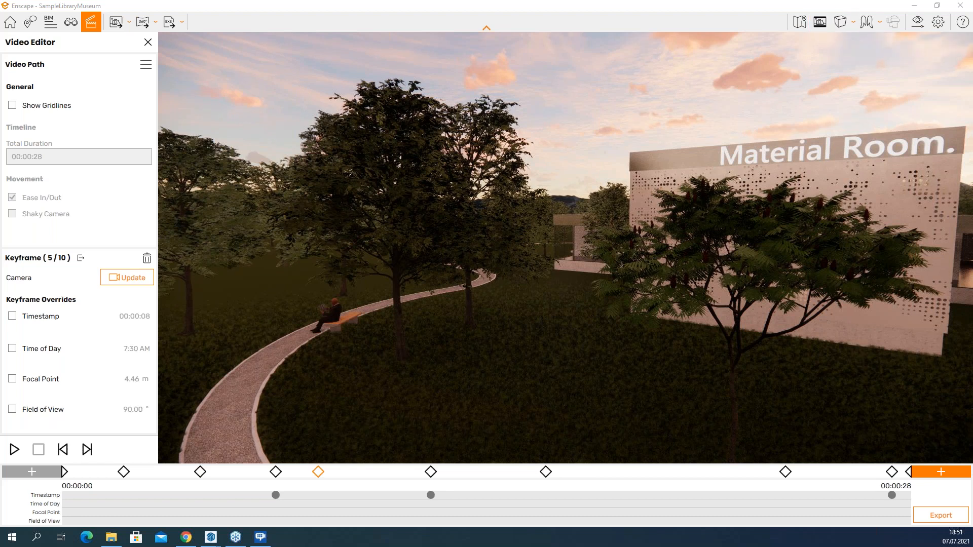
Step: Switch to SketchUp, show the Enscape Feedback command and minimize SketchUp to return to the Enscape window
{"action": "mouse_move", "coordinate": [211, 537]}
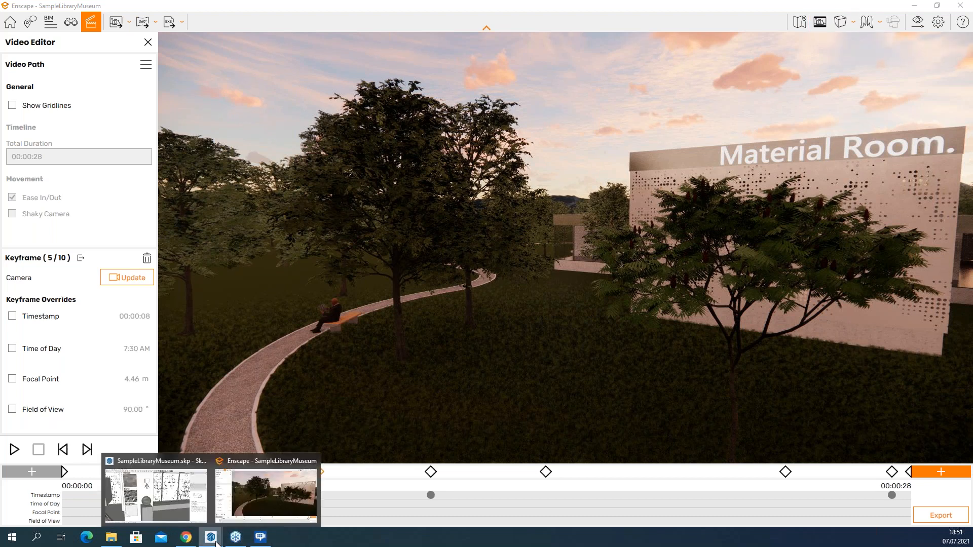
{"action": "left_click", "coordinate": [192, 507]}
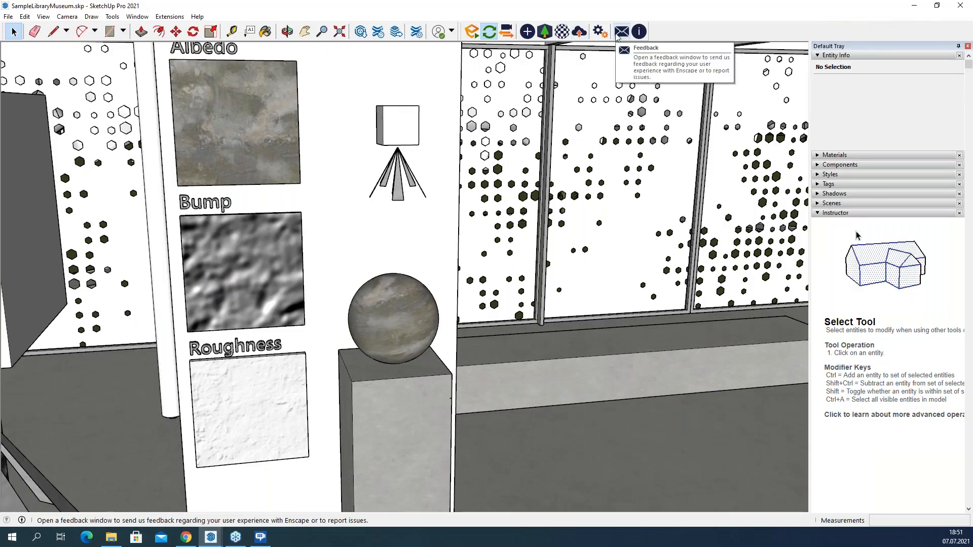
{"action": "left_click", "coordinate": [914, 5]}
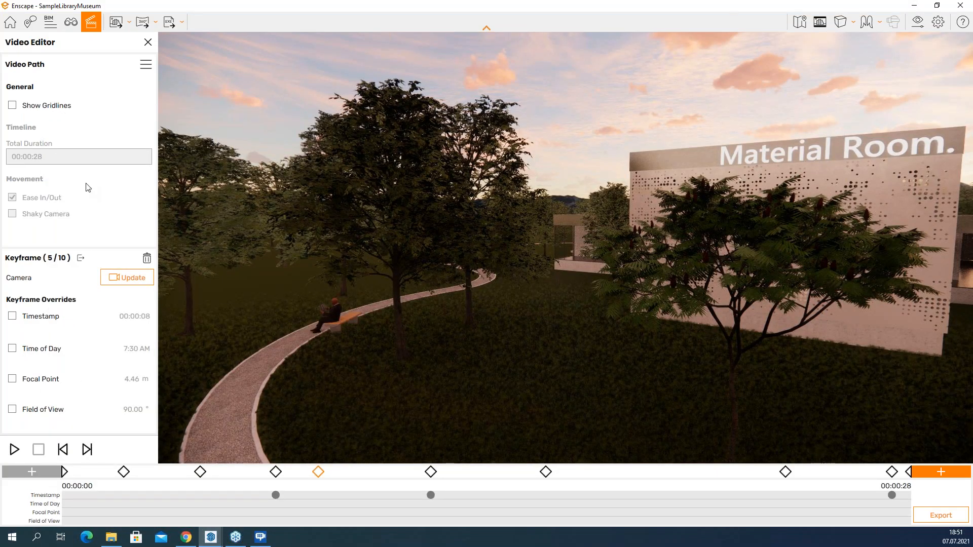
Step: Turn on gridlines for the video path view
{"action": "left_click", "coordinate": [12, 105]}
{"action": "right_click_drag", "start_coordinate": [482, 247], "coordinate": [709, 249]}
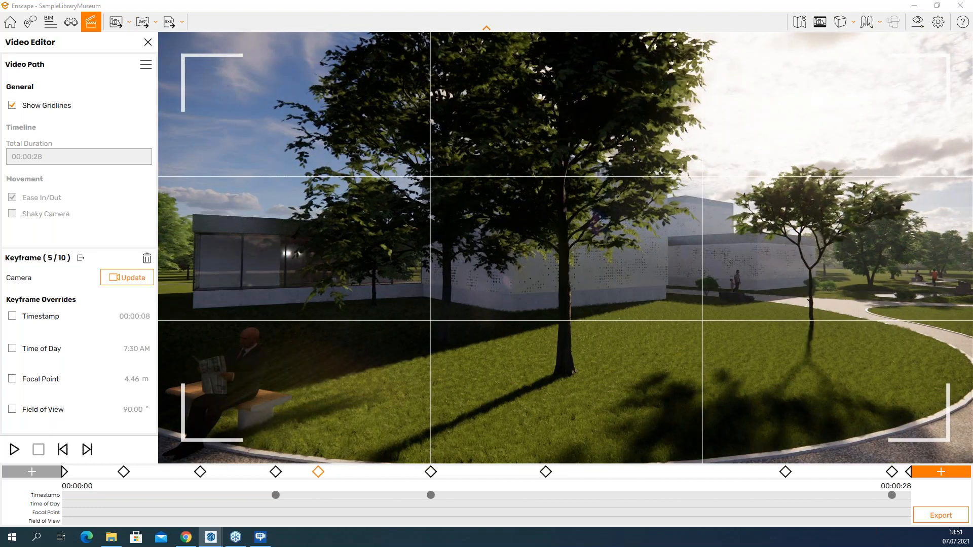
Step: Check View Management for saved views, return to the Video Editor and frame the trees beside the man on the bench
{"action": "left_click", "coordinate": [71, 22]}
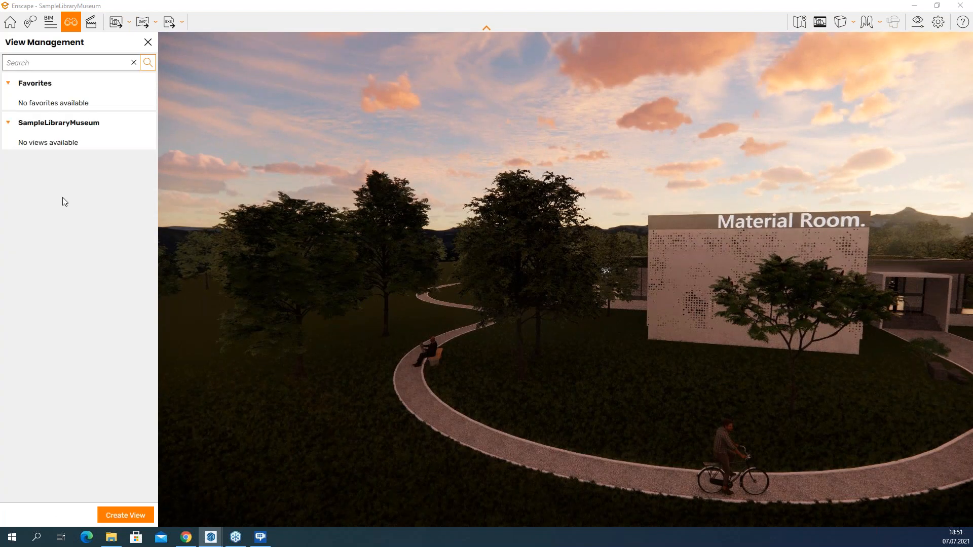
{"action": "left_click", "coordinate": [148, 42]}
{"action": "key", "text": "k"}
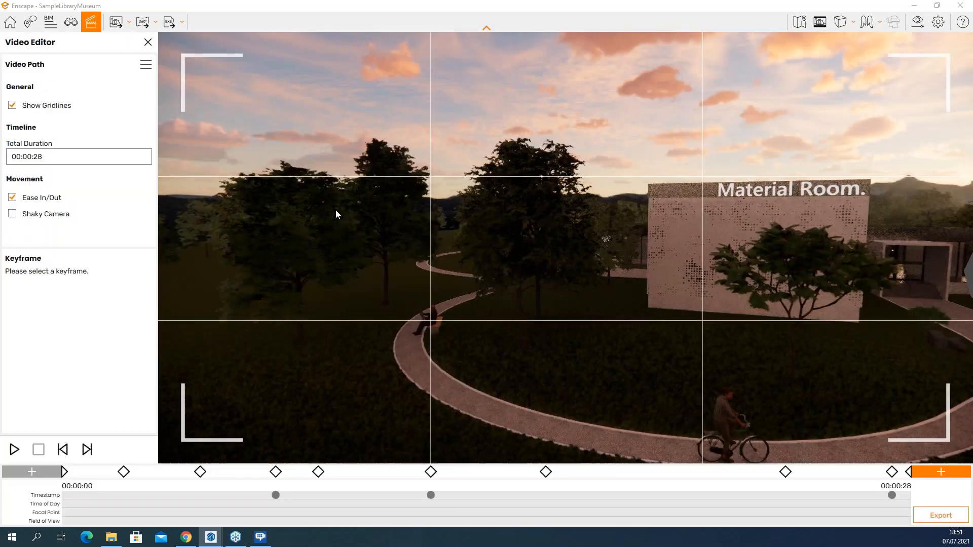
{"action": "key", "text": "k"}
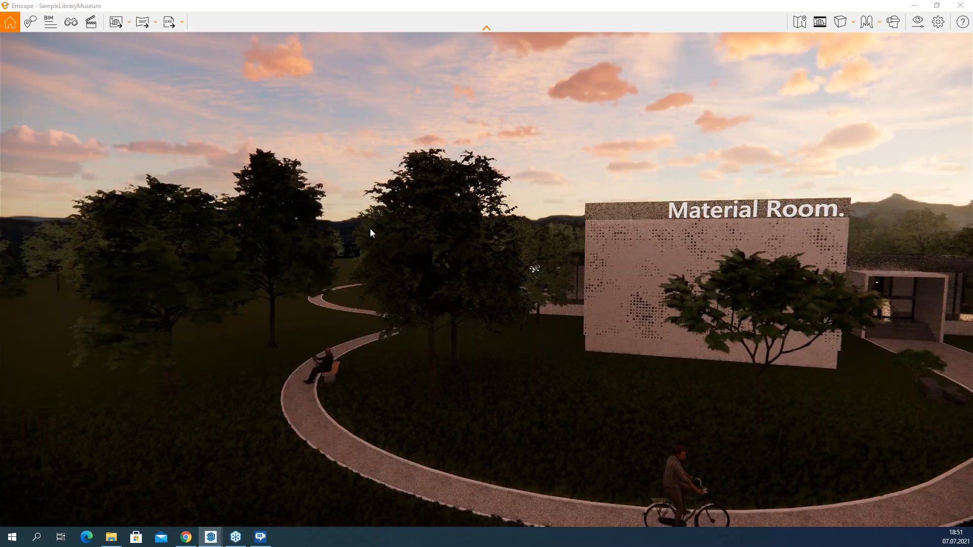
{"action": "key", "text": "k"}
{"action": "key", "text": "w"}
{"action": "left_click_drag", "start_coordinate": [424, 212], "coordinate": [593, 200]}
{"action": "key", "text": "s"}
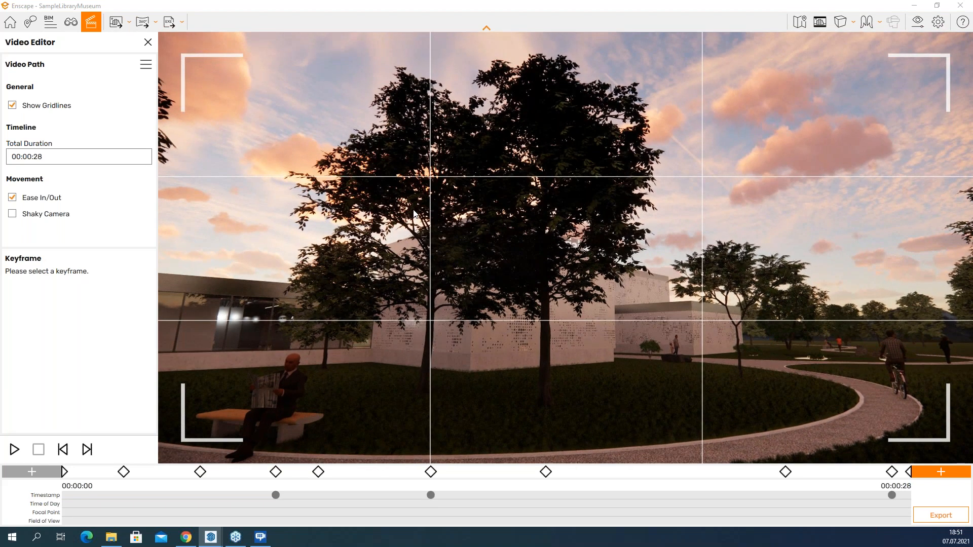
Step: Open View Management and point out where a new view is created
{"action": "key", "text": "f"}
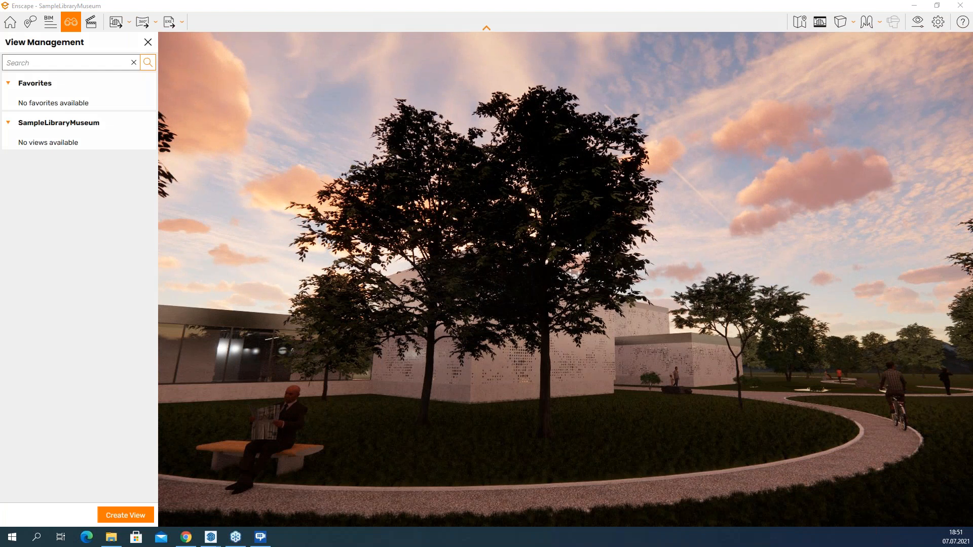
{"action": "mouse_move", "coordinate": [128, 489]}
{"action": "left_mouse_down"}
{"action": "mouse_move", "coordinate": [72, 509]}
{"action": "mouse_move", "coordinate": [169, 525]}
{"action": "mouse_move", "coordinate": [94, 486]}
{"action": "left_mouse_up"}
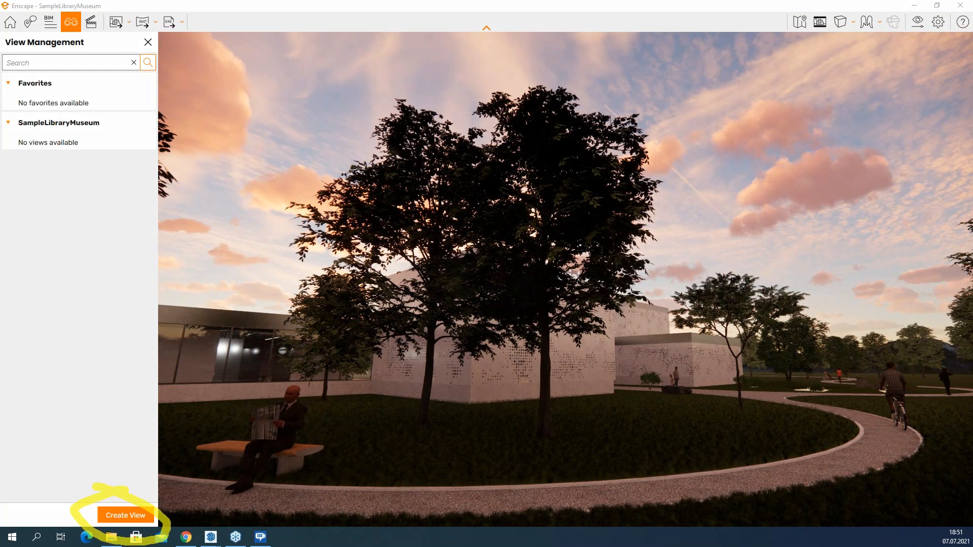
{"action": "key", "text": "Escape"}
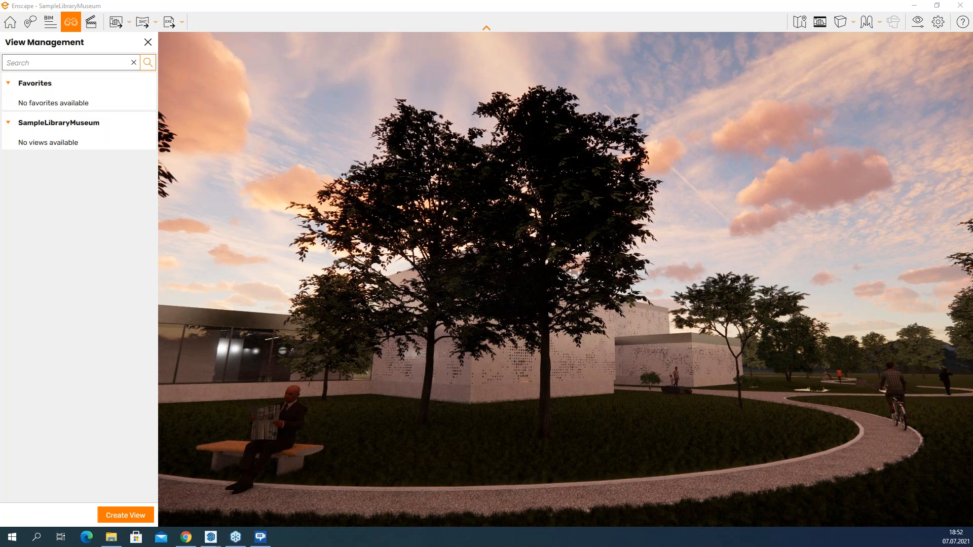
Step: Shift the time of day to daylight and reopen the Video Editor facing the museum entrance
{"action": "key", "text": "w"}
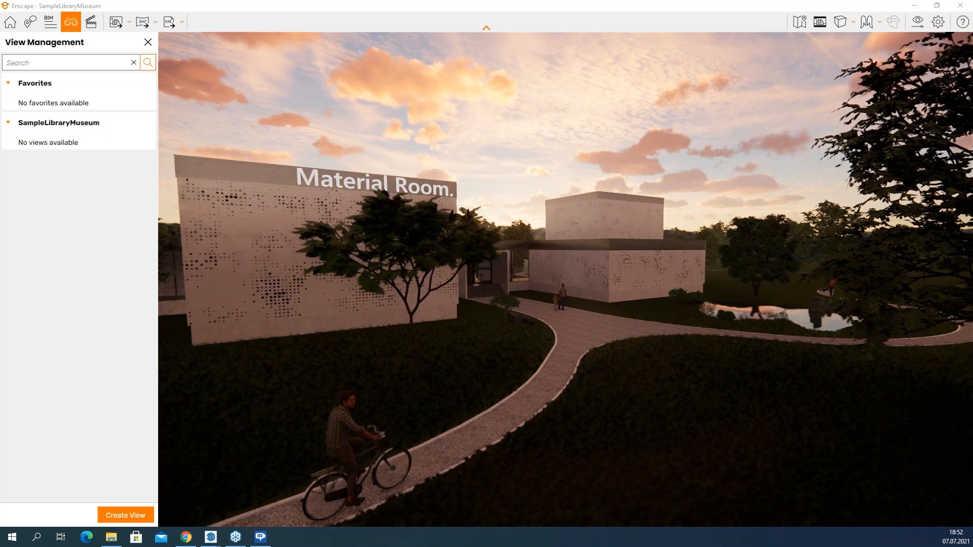
{"action": "right_click_drag", "start_coordinate": [470, 236], "coordinate": [385, 236], "text": "shift"}
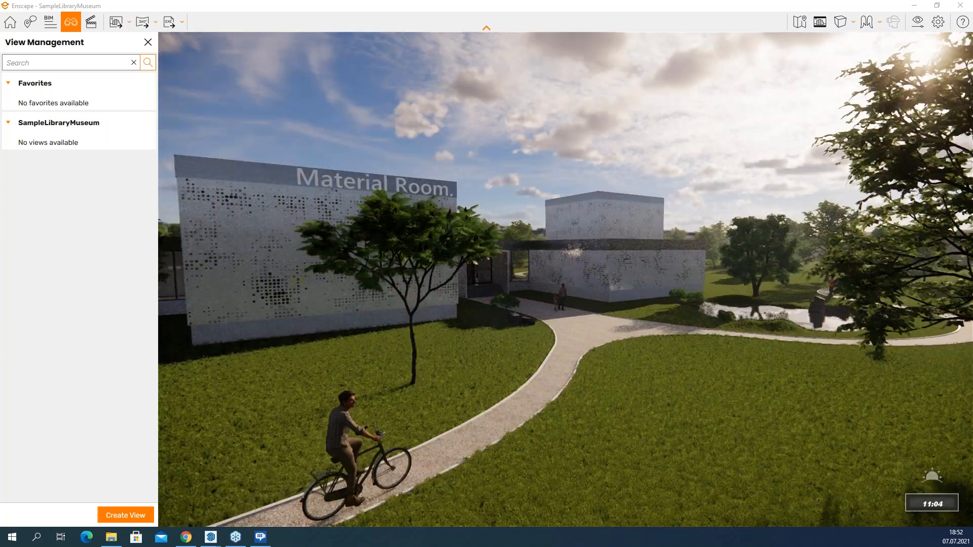
{"action": "key", "text": "i"}
{"action": "key", "text": "w"}
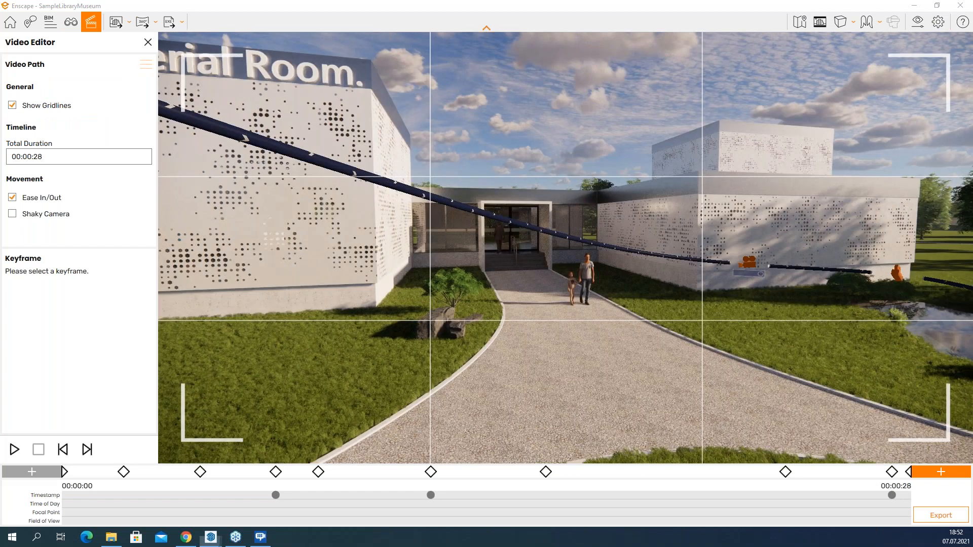
Step: Start a new video path and confirm deleting the current one
{"action": "left_click", "coordinate": [145, 65]}
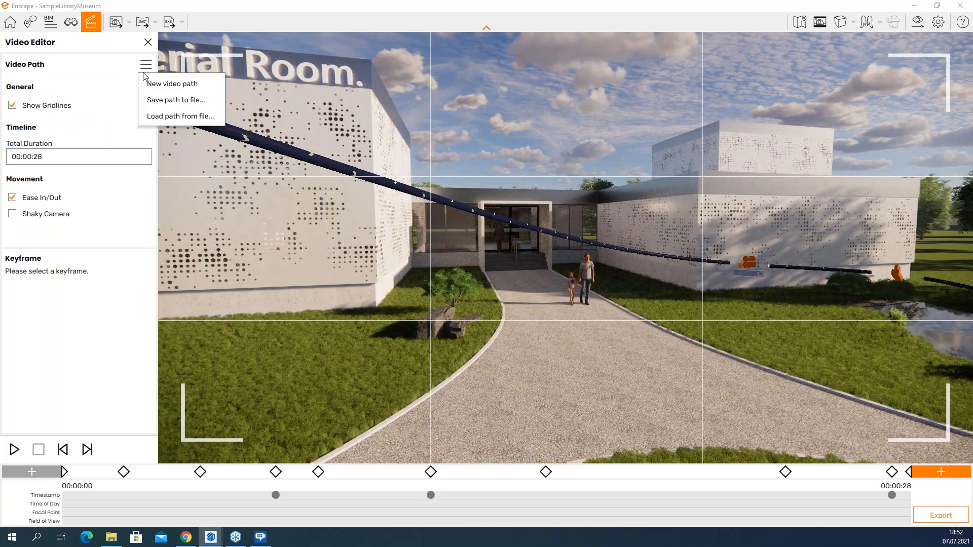
{"action": "left_click", "coordinate": [171, 85]}
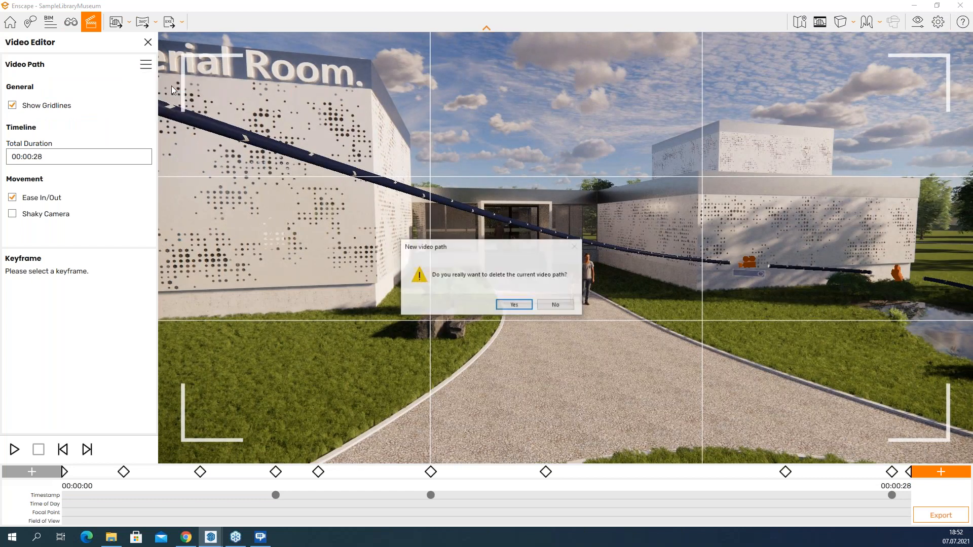
{"action": "left_click", "coordinate": [513, 305]}
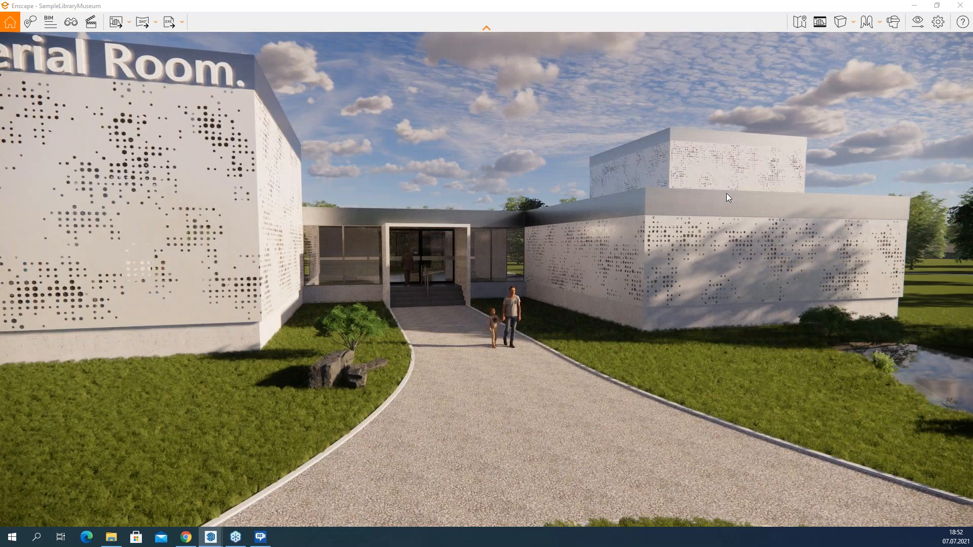
Step: Set the output resolution in the visual settings to Custom, 1920 x 1920, and close the settings
{"action": "left_click", "coordinate": [917, 28]}
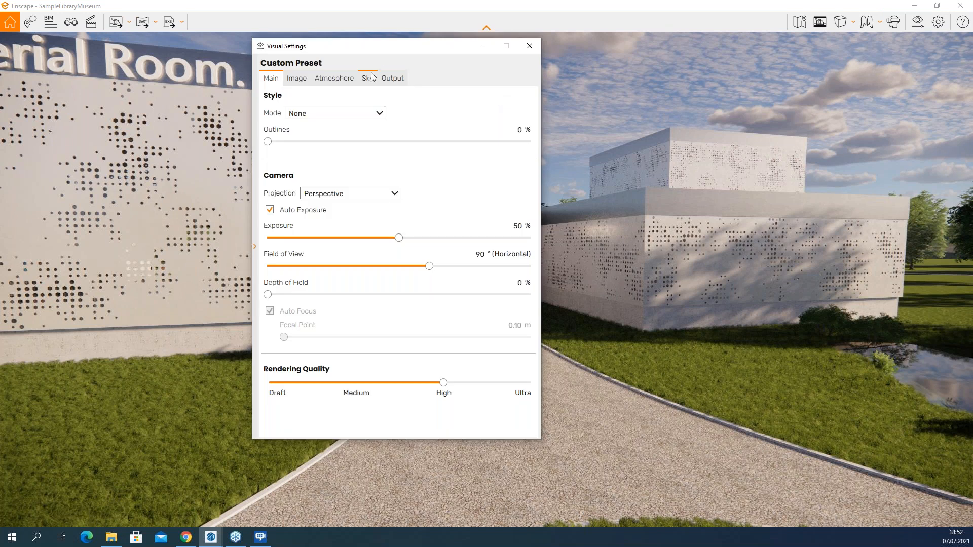
{"action": "left_click", "coordinate": [383, 79]}
{"action": "left_click", "coordinate": [335, 114]}
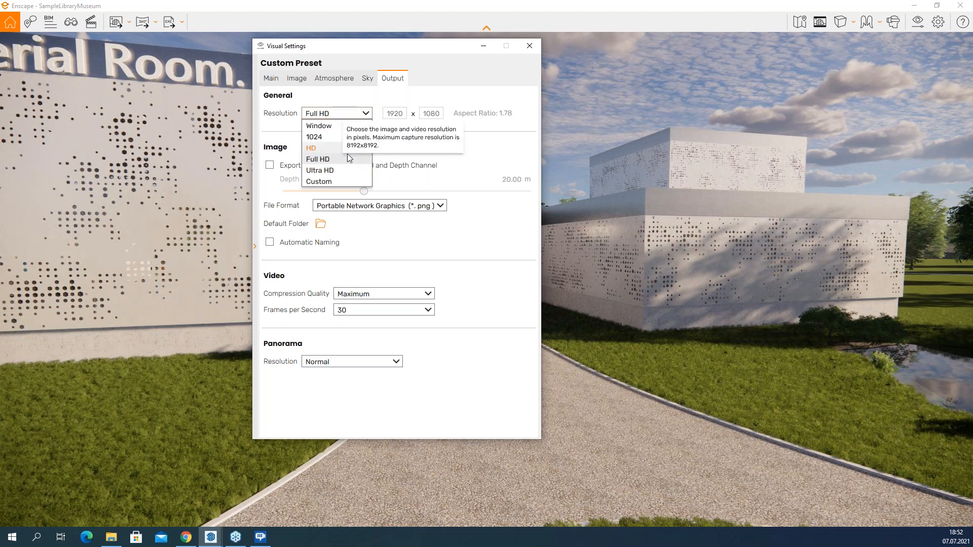
{"action": "left_click", "coordinate": [343, 181]}
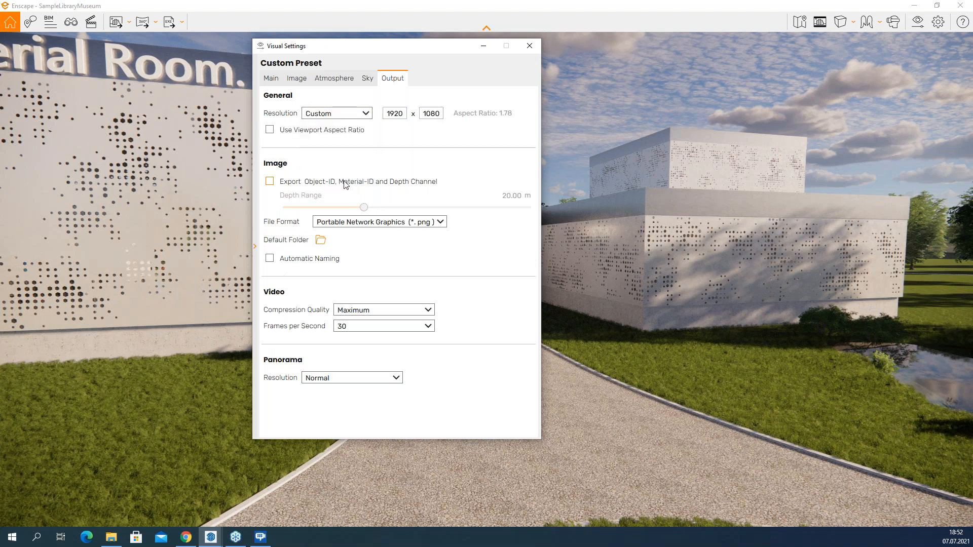
{"action": "left_click_drag", "start_coordinate": [422, 114], "coordinate": [446, 115]}
{"action": "type", "text": "1920"}
{"action": "left_click", "coordinate": [530, 46]}
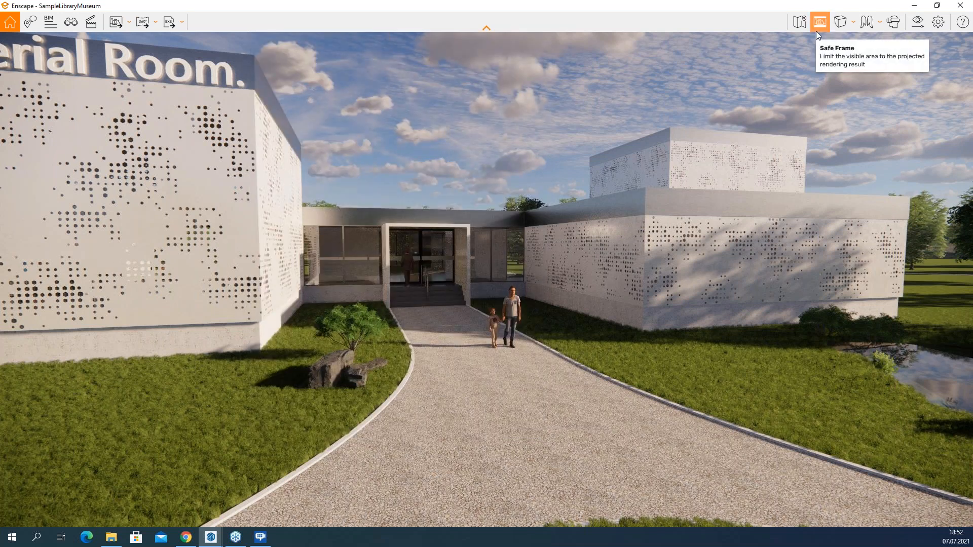
Step: In the Video Editor, turn on Safe Frame and create a short path with two keyframes near the entrance
{"action": "key", "text": "k"}
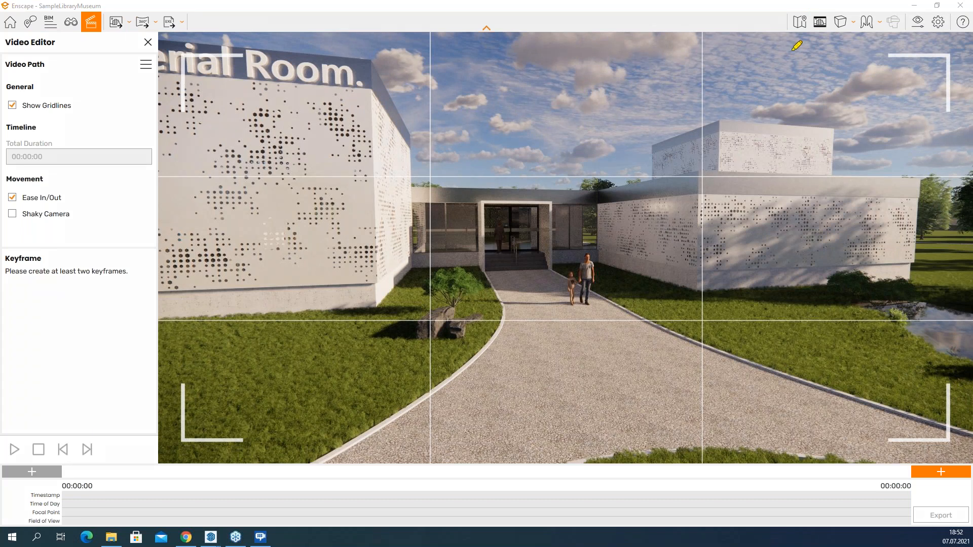
{"action": "mouse_move", "coordinate": [822, 10]}
{"action": "left_mouse_down"}
{"action": "mouse_move", "coordinate": [810, 9]}
{"action": "mouse_move", "coordinate": [828, 30]}
{"action": "mouse_move", "coordinate": [823, 9]}
{"action": "left_mouse_up"}
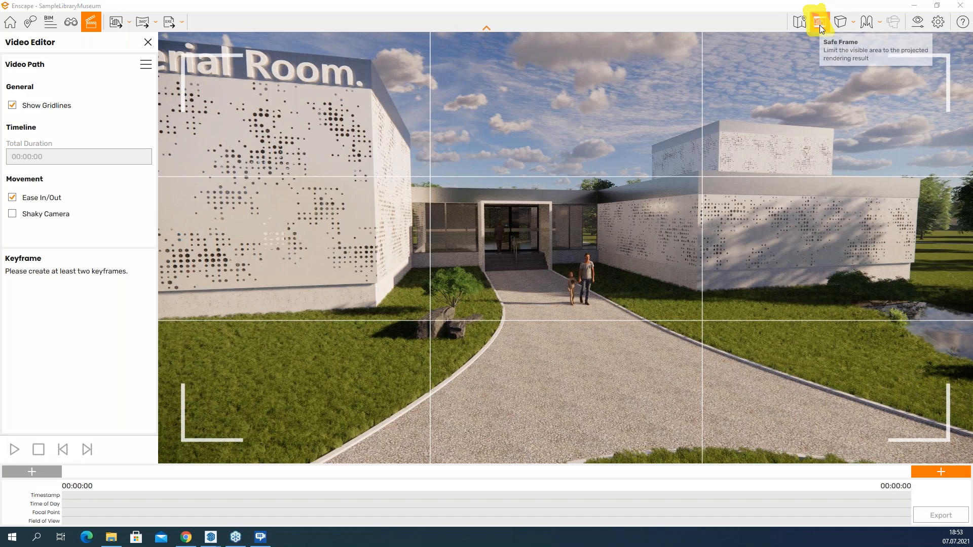
{"action": "left_click", "coordinate": [819, 25]}
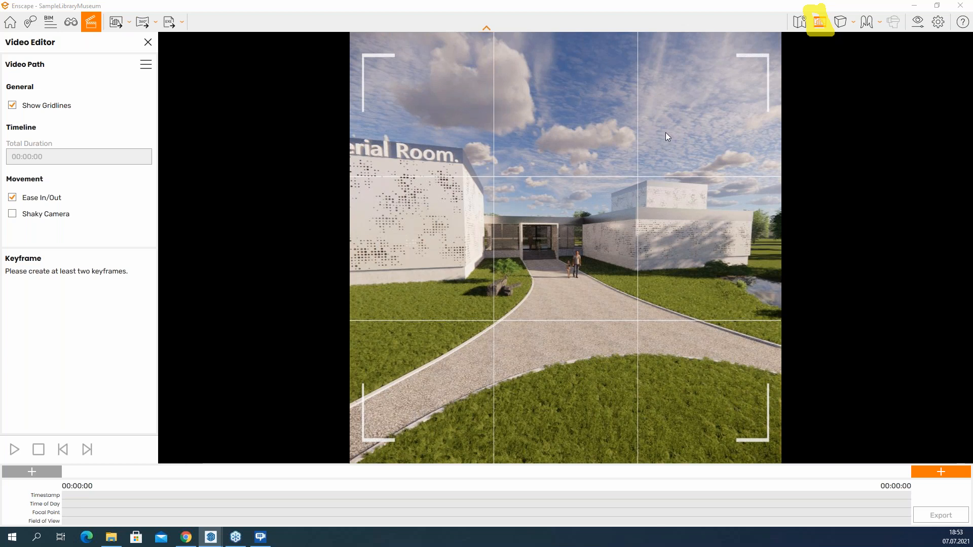
{"action": "right_click_drag", "start_coordinate": [659, 132], "coordinate": [632, 124]}
{"action": "key", "text": "shift+k"}
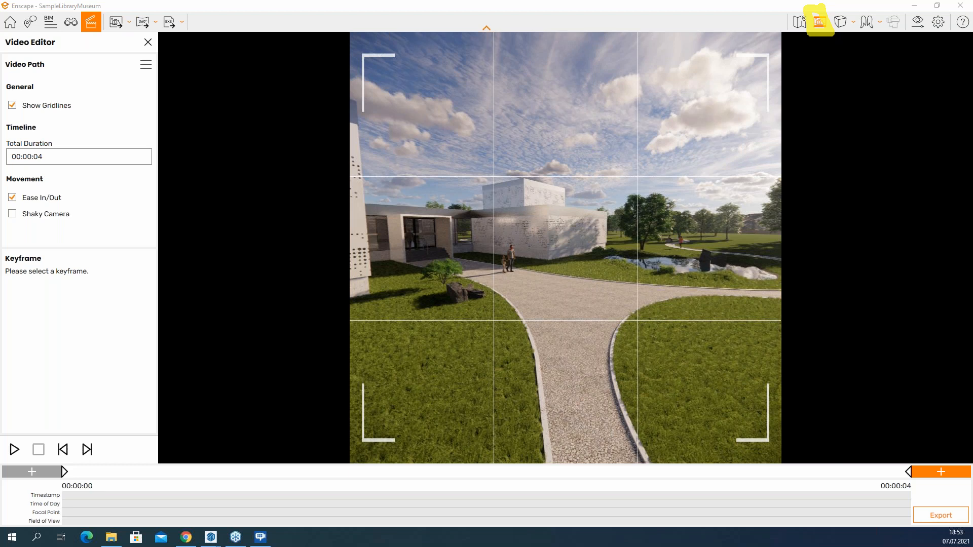
Step: Review the Image options in the visual settings and turn off Auto Exposure for the camera
{"action": "left_click", "coordinate": [820, 21]}
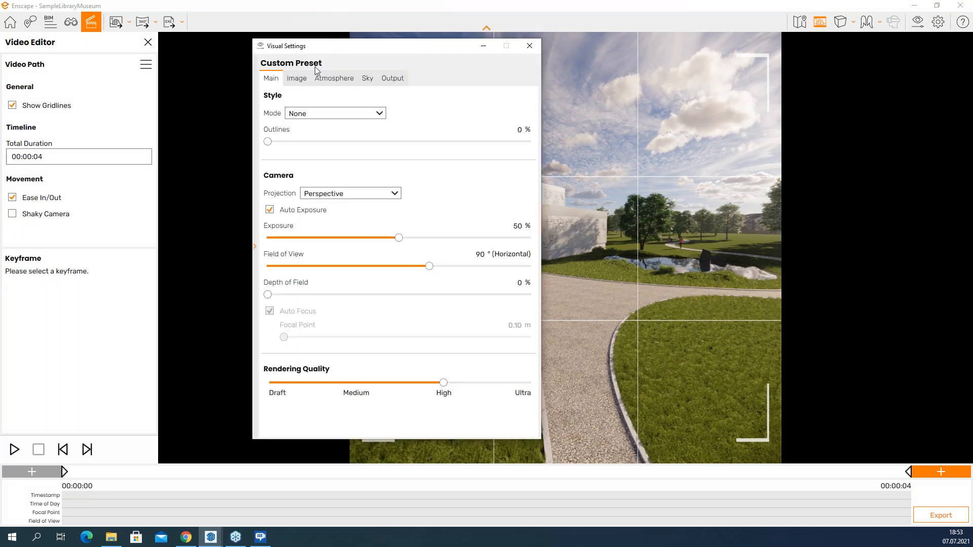
{"action": "left_click", "coordinate": [303, 78]}
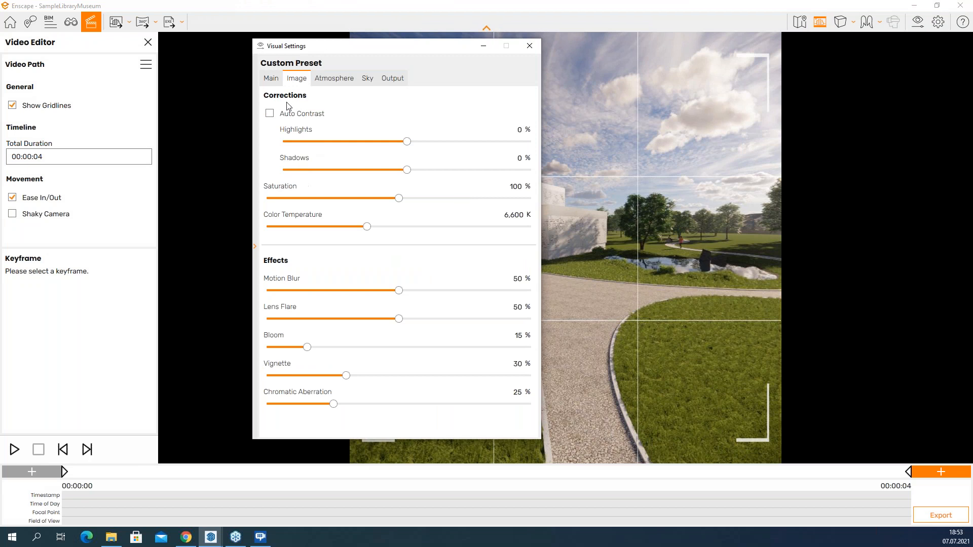
{"action": "left_click", "coordinate": [277, 81]}
{"action": "left_click", "coordinate": [269, 209]}
{"action": "left_click", "coordinate": [270, 210]}
{"action": "left_click", "coordinate": [270, 211]}
{"action": "left_click", "coordinate": [270, 211]}
{"action": "left_click", "coordinate": [270, 211]}
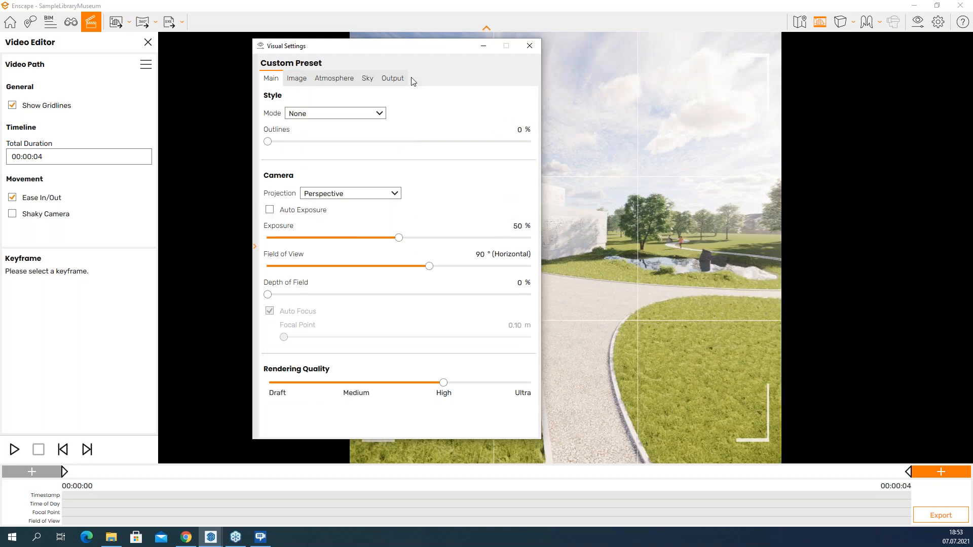
Step: Compare the brightness with Auto Exposure on and off, leave it off with Exposure at 9 %, and close the visual settings
{"action": "left_click_drag", "start_coordinate": [391, 47], "coordinate": [174, 40]}
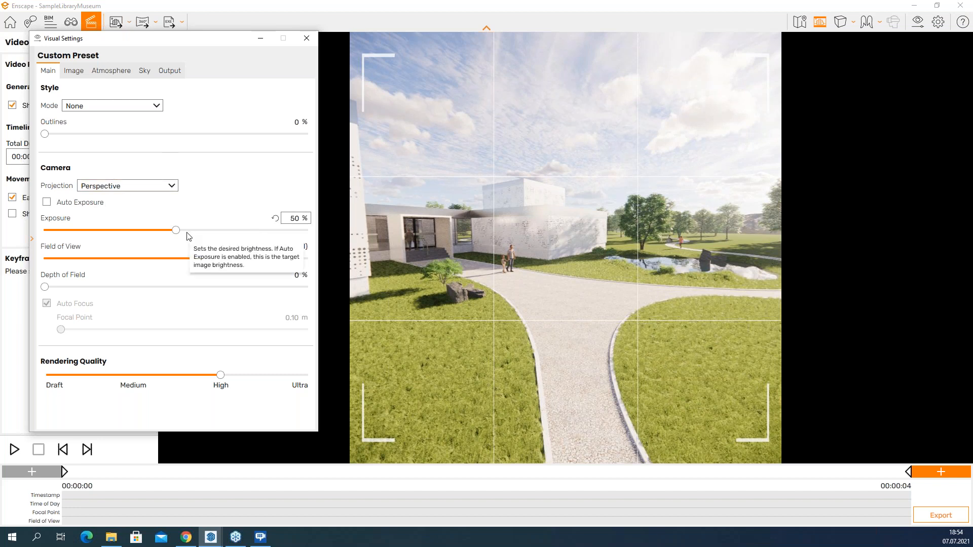
{"action": "mouse_move", "coordinate": [176, 230]}
{"action": "left_mouse_down"}
{"action": "mouse_move", "coordinate": [200, 231]}
{"action": "mouse_move", "coordinate": [51, 242]}
{"action": "mouse_move", "coordinate": [163, 231]}
{"action": "left_mouse_up"}
{"action": "left_click", "coordinate": [46, 202]}
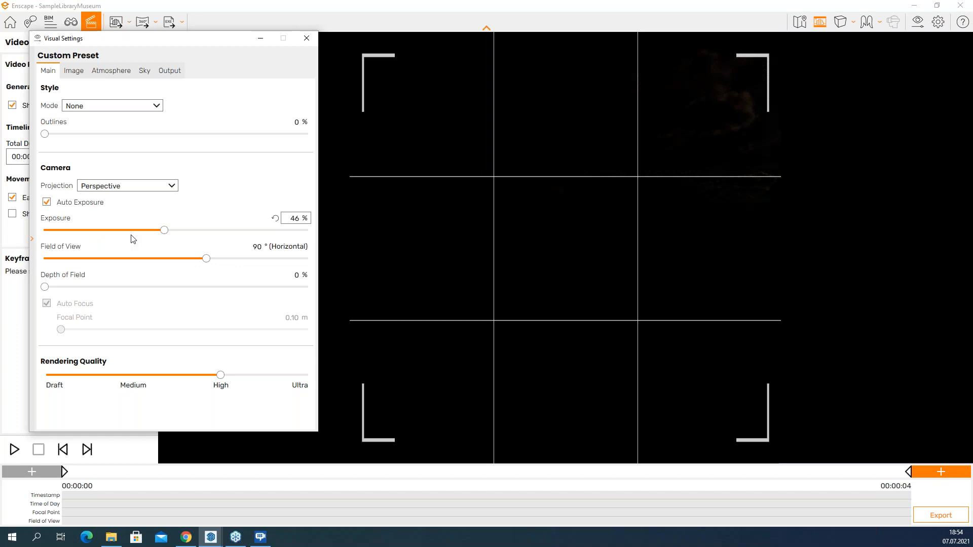
{"action": "mouse_move", "coordinate": [165, 231]}
{"action": "left_mouse_down"}
{"action": "mouse_move", "coordinate": [247, 237]}
{"action": "mouse_move", "coordinate": [128, 245]}
{"action": "mouse_move", "coordinate": [174, 239]}
{"action": "left_mouse_up"}
{"action": "left_click", "coordinate": [47, 202]}
{"action": "left_click_drag", "start_coordinate": [172, 234], "coordinate": [70, 237]}
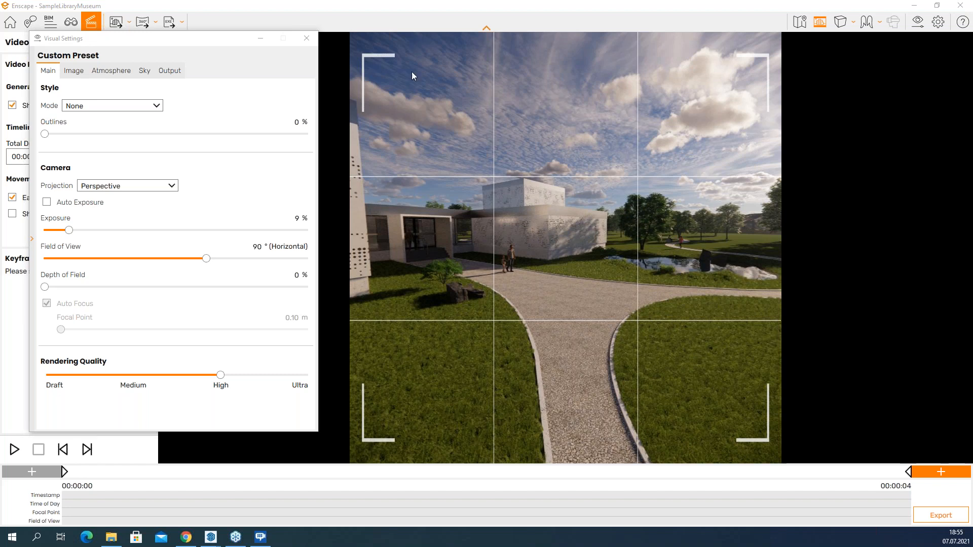
{"action": "left_click", "coordinate": [306, 38]}
Step: Leave the Video Editor and turn off Safe Frame to view the museum entrance across the full viewport
{"action": "key", "text": "Escape"}
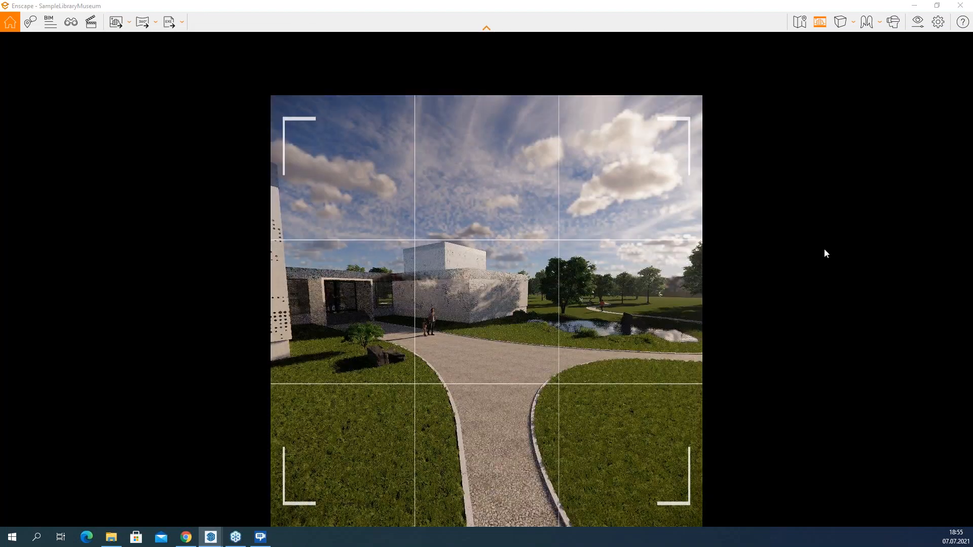
{"action": "left_click", "coordinate": [820, 29]}
{"action": "key", "text": "w"}
{"action": "left_click_drag", "start_coordinate": [604, 147], "coordinate": [568, 152]}
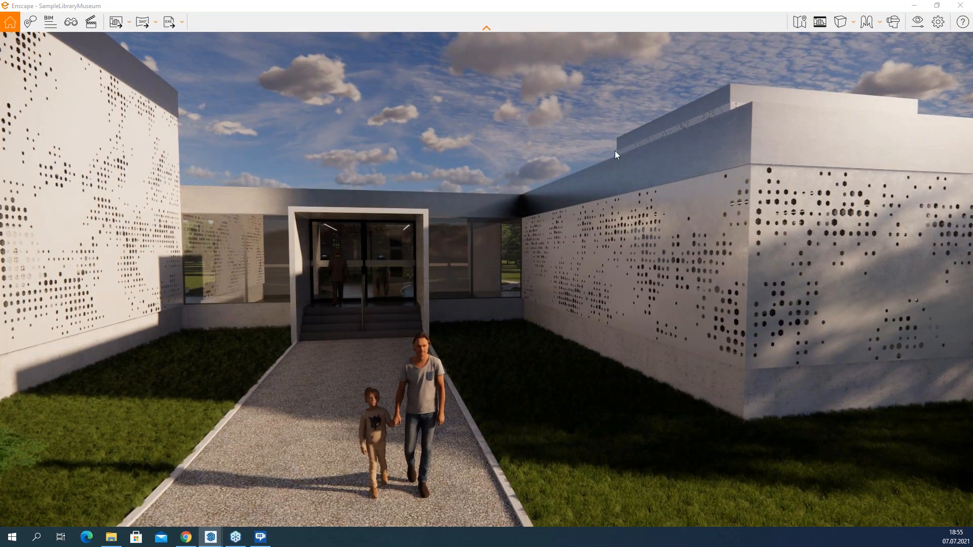
Step: In the Video Editor, create a path of five keyframes leading from the museum entrance around the perforated façades
{"action": "key", "text": "k"}
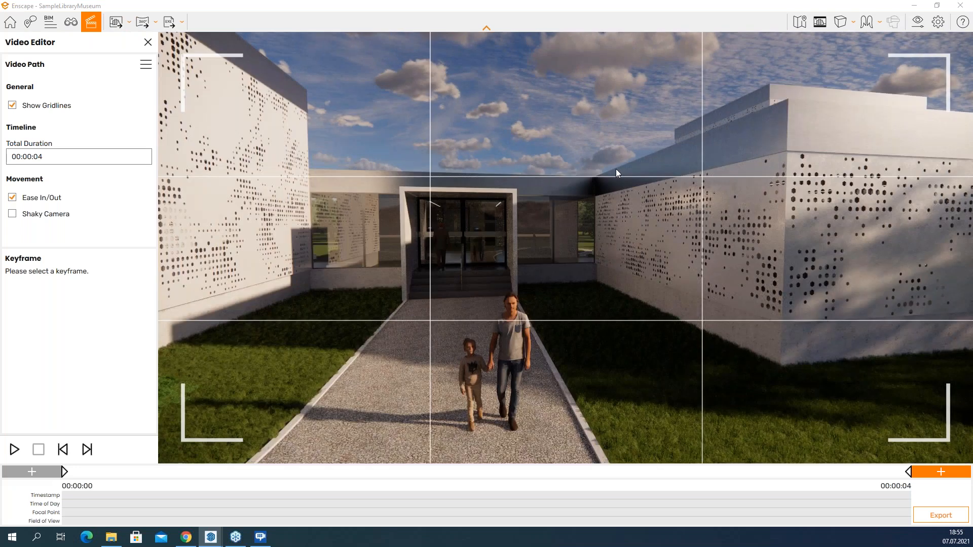
{"action": "key", "text": "ctrl+k"}
{"action": "key", "text": "w"}
{"action": "key", "text": "d"}
{"action": "left_click_drag", "start_coordinate": [647, 159], "coordinate": [355, 170]}
{"action": "key", "text": "ctrl+k"}
{"action": "key", "text": "w"}
{"action": "key", "text": "d"}
{"action": "key", "text": "a"}
{"action": "key", "text": "k"}
{"action": "key", "text": "d"}
{"action": "key", "text": "s"}
{"action": "key", "text": "w"}
{"action": "key", "text": "d"}
{"action": "left_click_drag", "start_coordinate": [598, 157], "coordinate": [564, 153]}
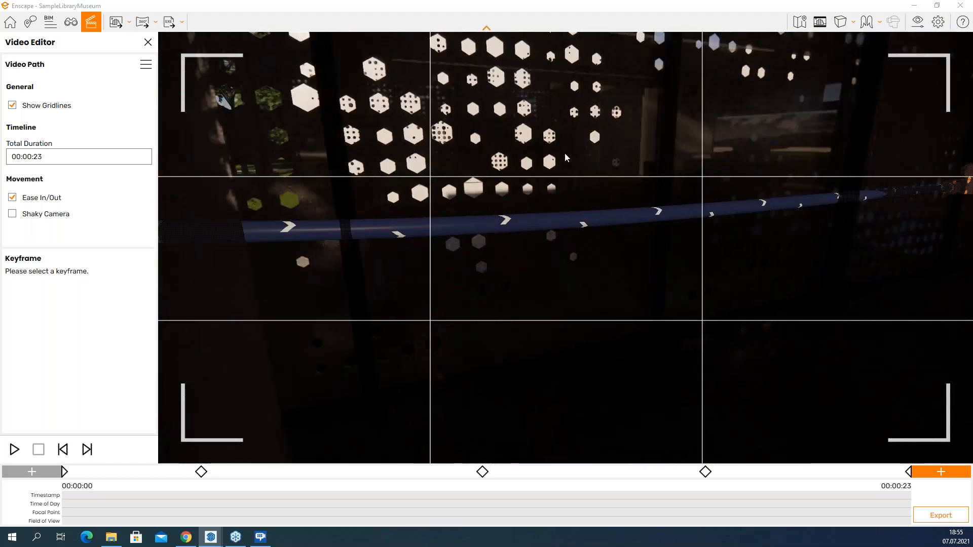
Step: Insert an extra keyframe on the path between the fourth and last ones, update its camera, and leave keyframe editing
{"action": "left_click", "coordinate": [643, 207]}
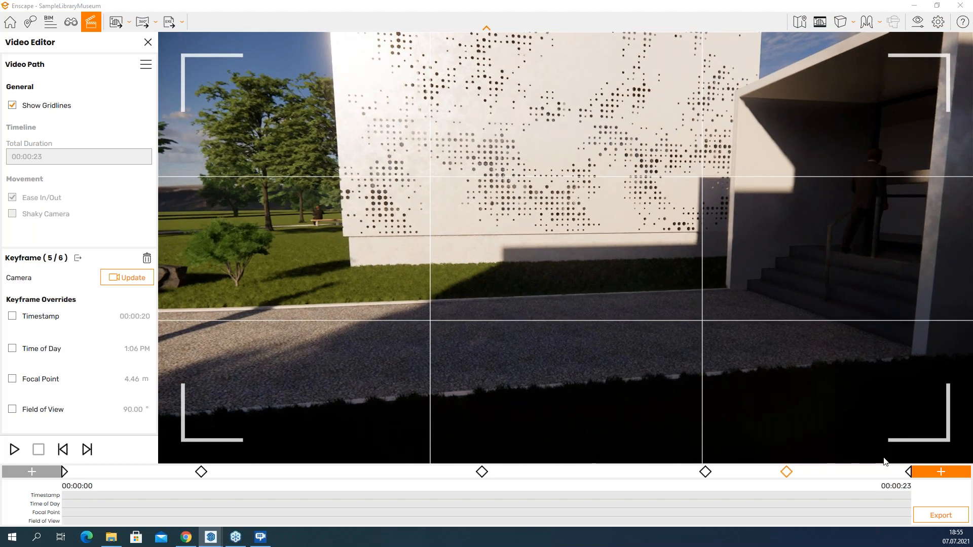
{"action": "left_click", "coordinate": [136, 279]}
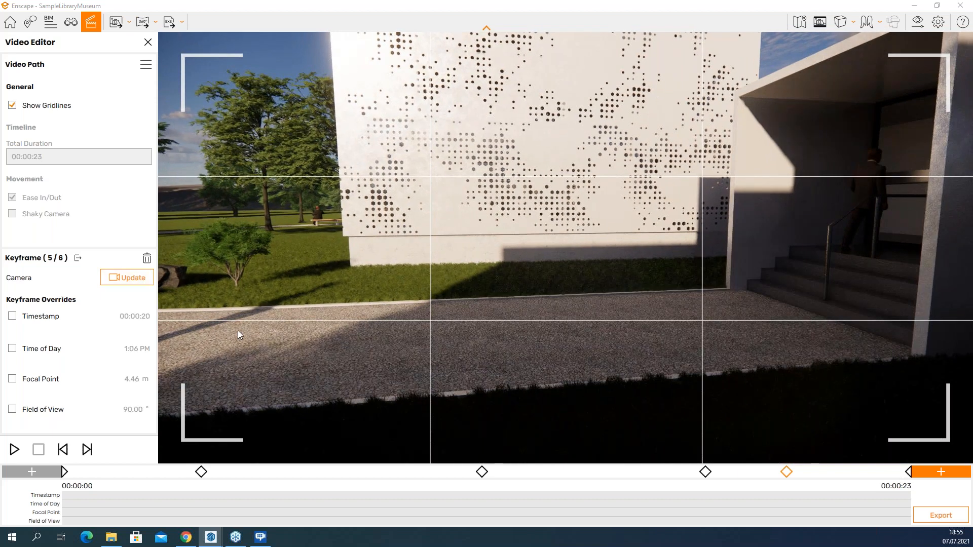
{"action": "key", "text": "Escape"}
Step: Examine the keyframe cameras and path segments along the perforated wall from several angles outside the building
{"action": "right_click_drag", "start_coordinate": [527, 280], "coordinate": [836, 271]}
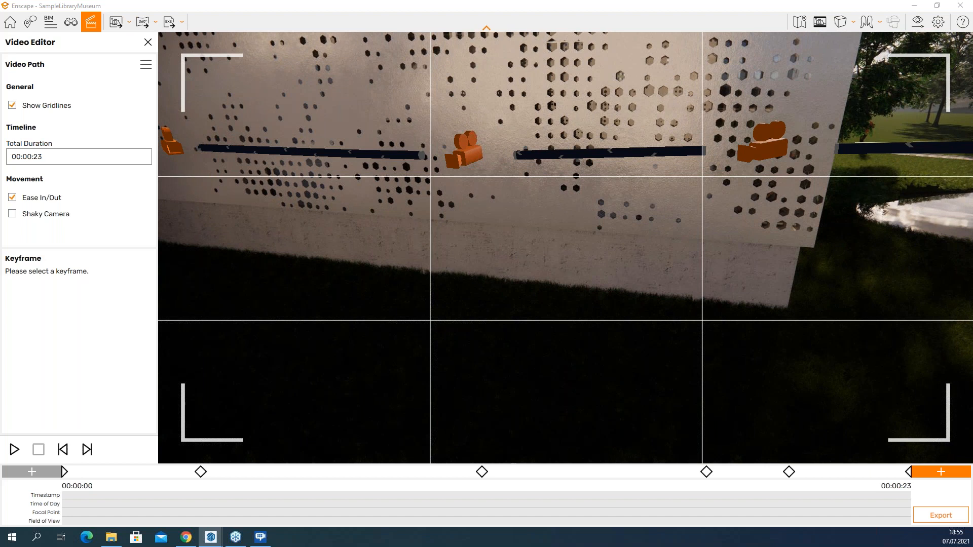
{"action": "right_click_drag", "start_coordinate": [567, 273], "coordinate": [608, 340]}
{"action": "left_click_drag", "start_coordinate": [580, 294], "coordinate": [566, 322]}
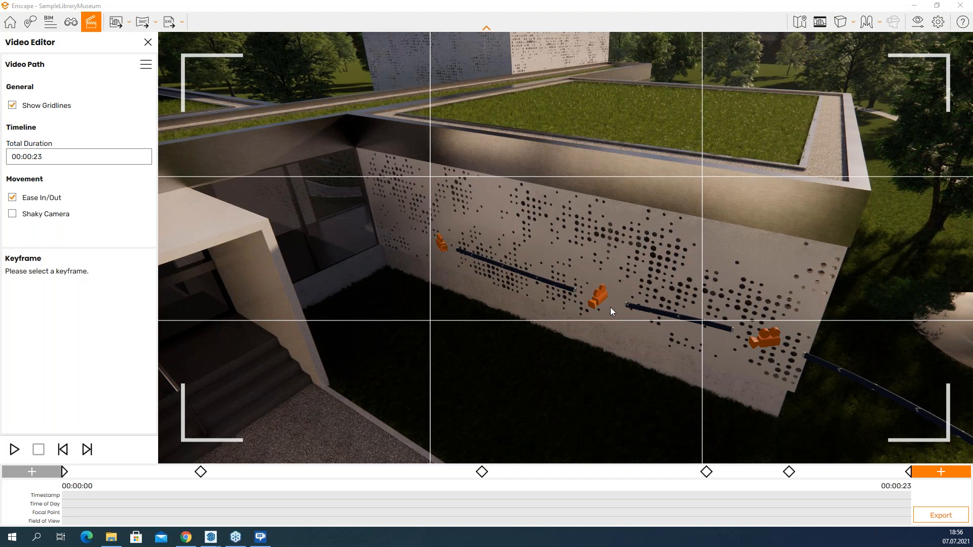
{"action": "left_click_drag", "start_coordinate": [487, 324], "coordinate": [558, 297]}
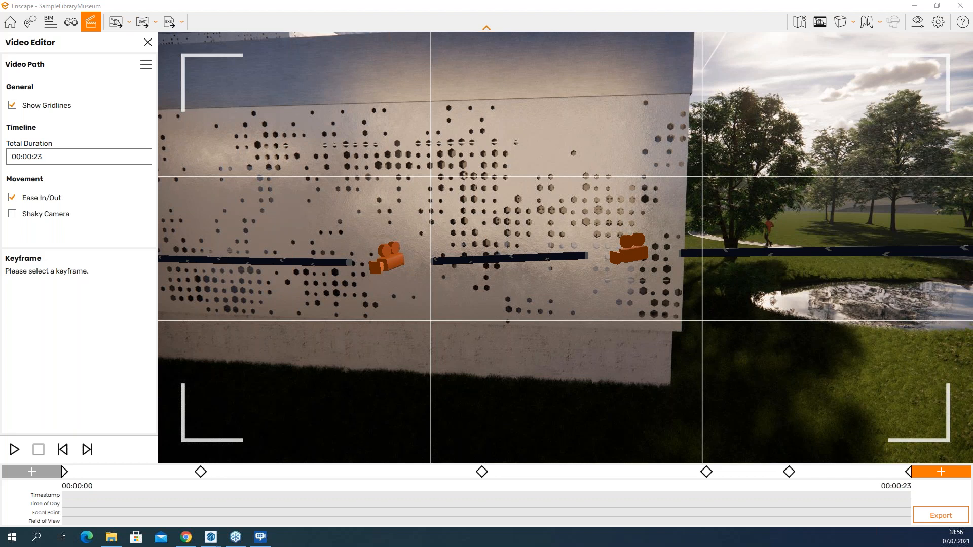
{"action": "key", "text": "w"}
{"action": "left_click_drag", "start_coordinate": [565, 248], "coordinate": [783, 391]}
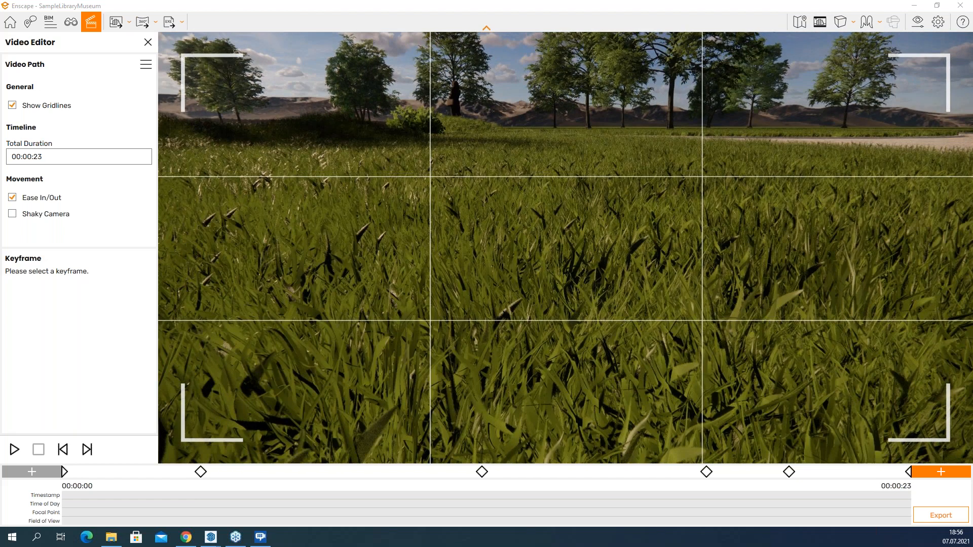
Step: Leave the Video Editor and return to a low view across the grass towards the museum entrance
{"action": "key", "text": "k"}
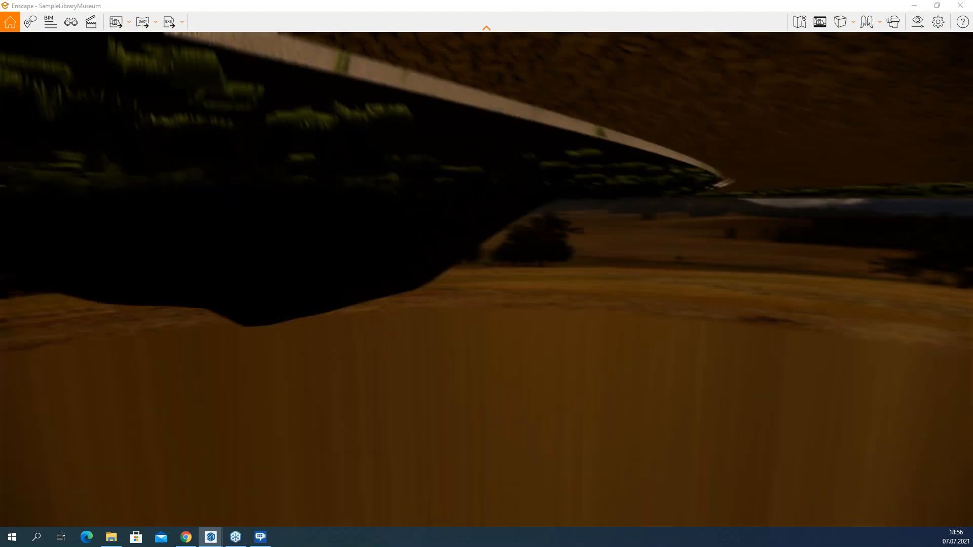
{"action": "left_click_drag", "start_coordinate": [794, 306], "coordinate": [735, 322]}
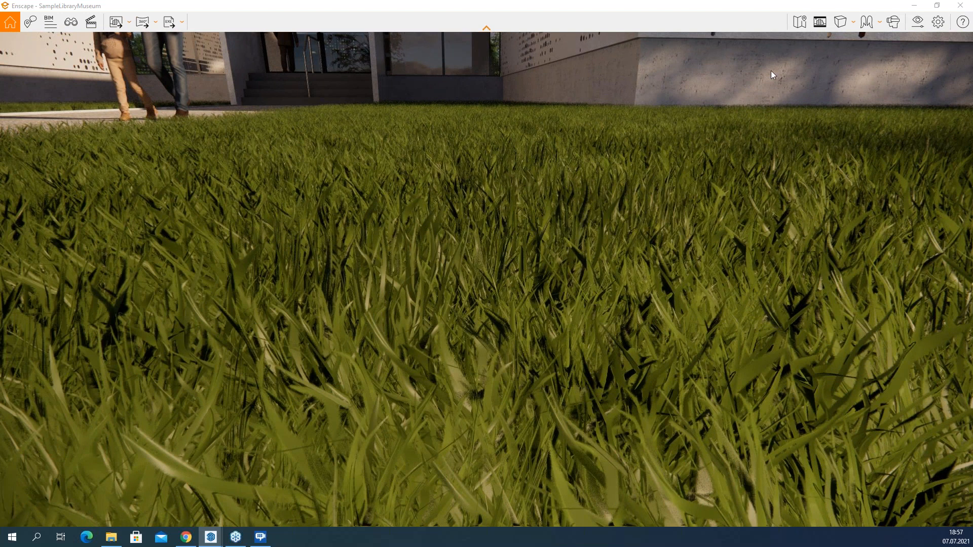
{"action": "scroll", "coordinate": [703, 221], "scroll_direction": "down", "scroll_amount": 5}
{"action": "right_click_drag", "start_coordinate": [703, 221], "coordinate": [644, 162]}
{"action": "left_click_drag", "start_coordinate": [643, 162], "coordinate": [676, 192]}
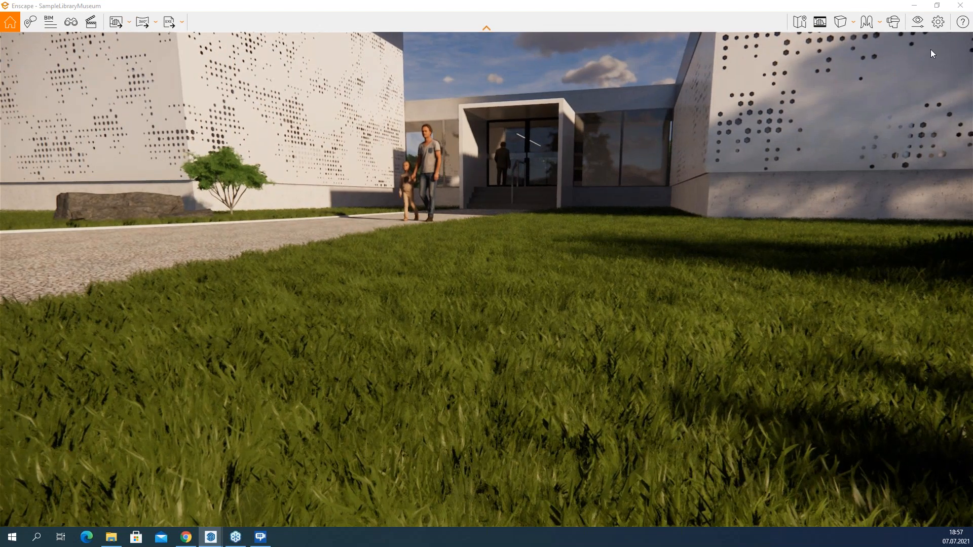
Step: Review the Image and Atmosphere options in the visual settings and set Shadow Sharpness to 51 %
{"action": "left_click", "coordinate": [924, 22]}
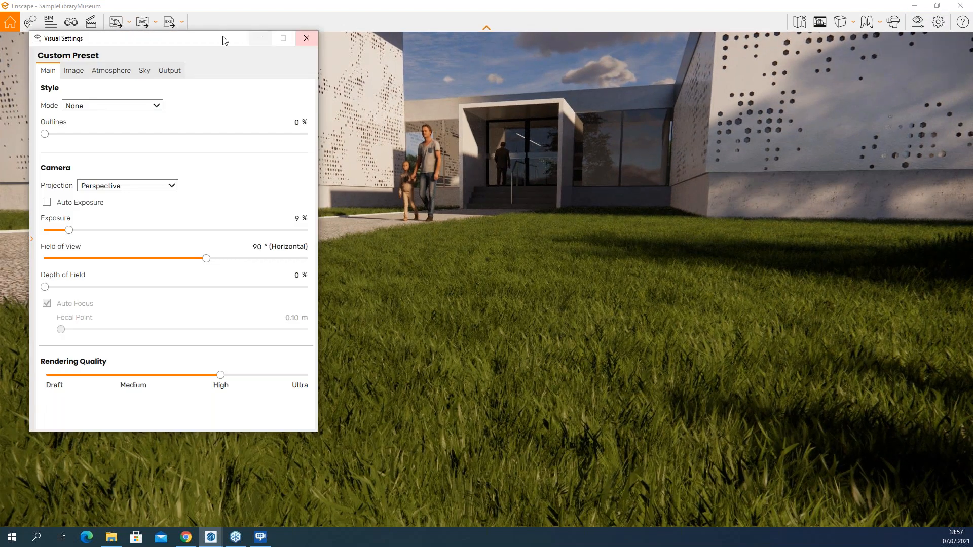
{"action": "left_click", "coordinate": [83, 71]}
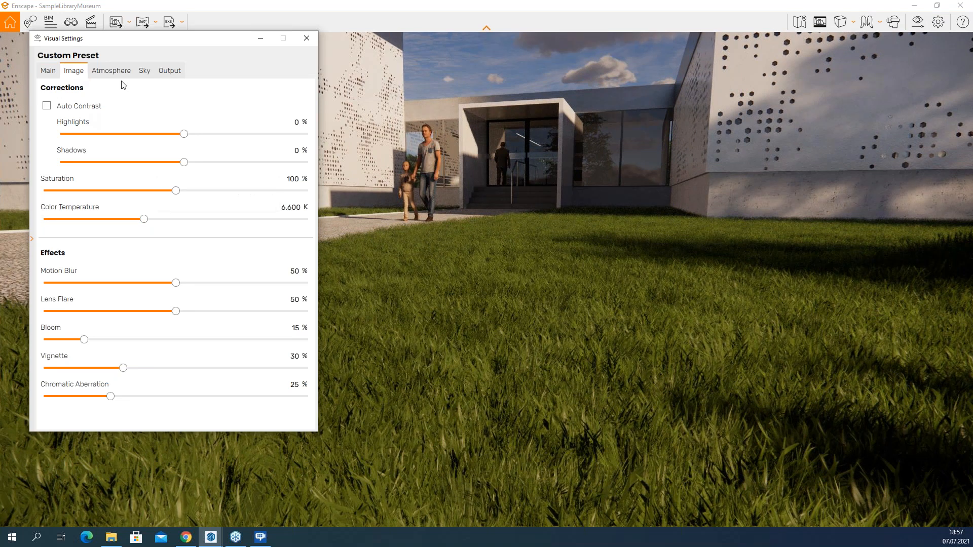
{"action": "left_click", "coordinate": [144, 71]}
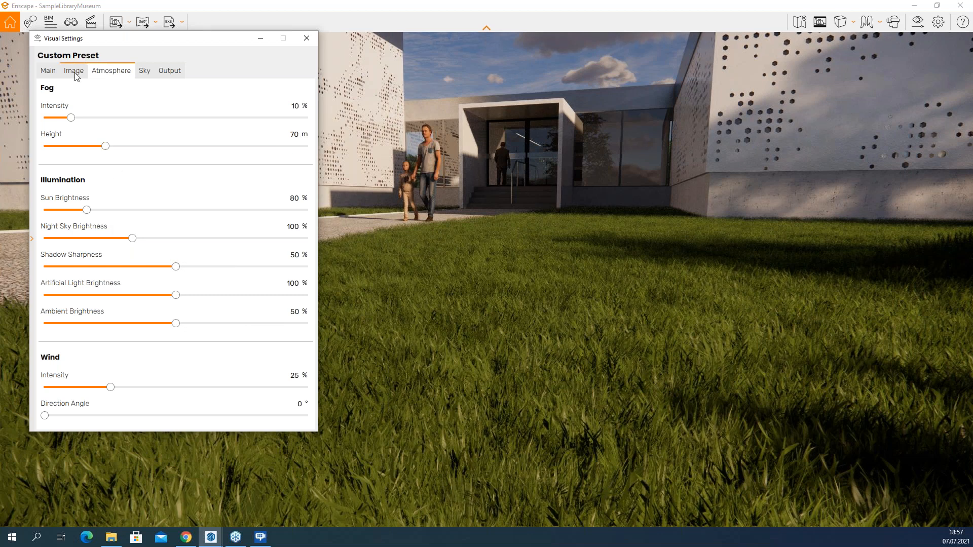
{"action": "mouse_move", "coordinate": [176, 266]}
{"action": "left_mouse_down"}
{"action": "mouse_move", "coordinate": [168, 267]}
{"action": "mouse_move", "coordinate": [357, 267]}
{"action": "mouse_move", "coordinate": [99, 266]}
{"action": "mouse_move", "coordinate": [427, 270]}
{"action": "mouse_move", "coordinate": [242, 255]}
{"action": "mouse_move", "coordinate": [373, 254]}
{"action": "mouse_move", "coordinate": [235, 252]}
{"action": "mouse_move", "coordinate": [169, 259]}
{"action": "mouse_move", "coordinate": [179, 267]}
{"action": "left_mouse_up"}
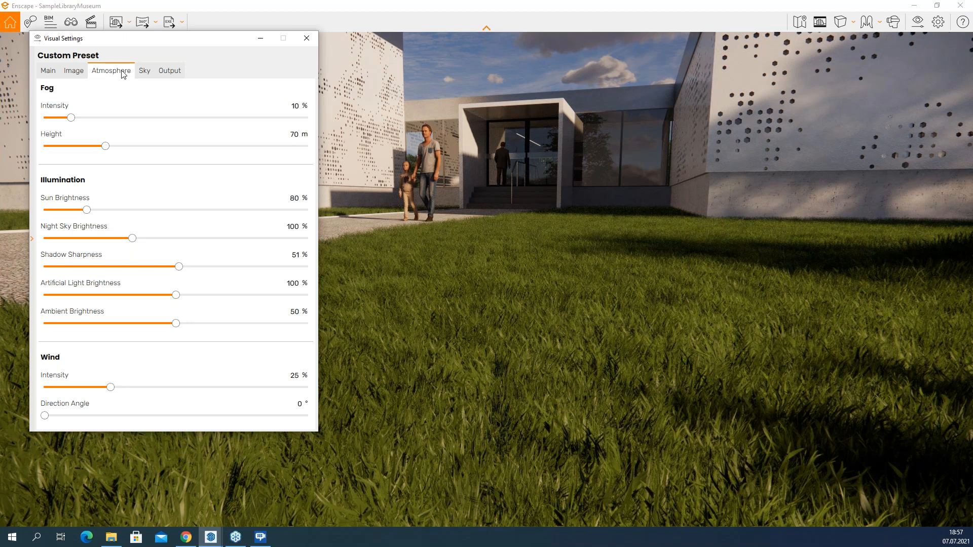
Step: Set the sky's horizon source to Skybox and view the museum and its surroundings from above
{"action": "left_click", "coordinate": [144, 71]}
{"action": "left_click", "coordinate": [148, 129]}
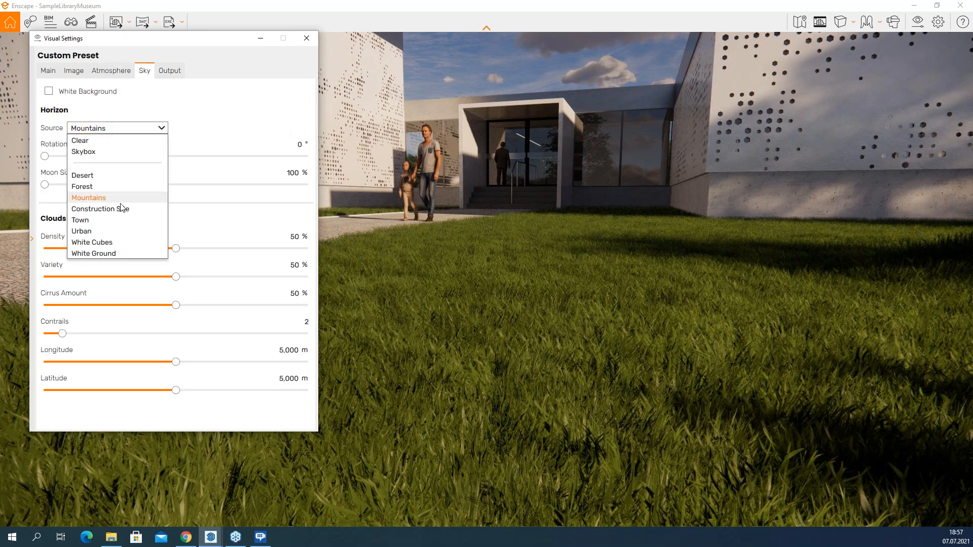
{"action": "left_click", "coordinate": [93, 152]}
{"action": "left_click_drag", "start_coordinate": [623, 268], "coordinate": [647, 267]}
{"action": "key", "text": "shift+e"}
{"action": "key", "text": "s"}
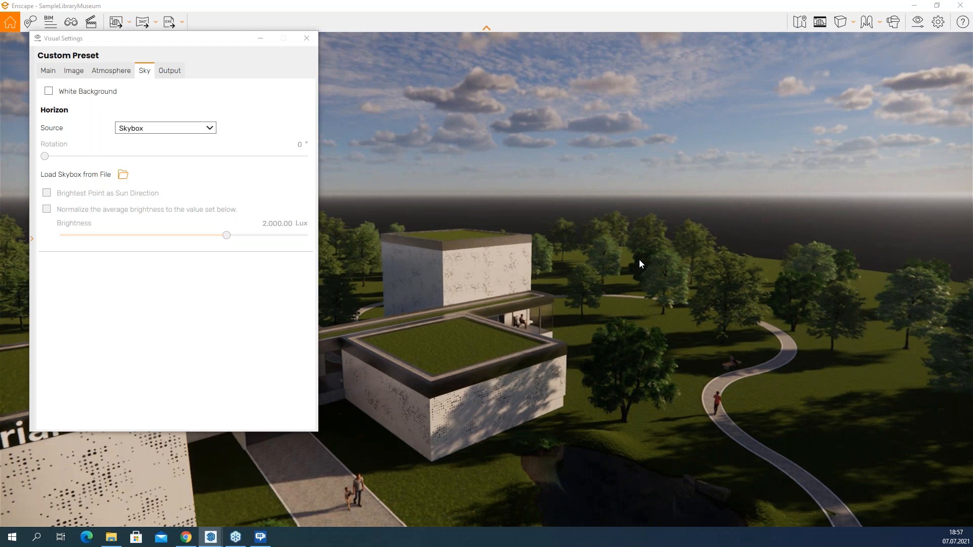
Step: Switch to Chrome, go to hdrihaven.com, and browse its full HDRI collection
{"action": "left_click", "coordinate": [187, 537]}
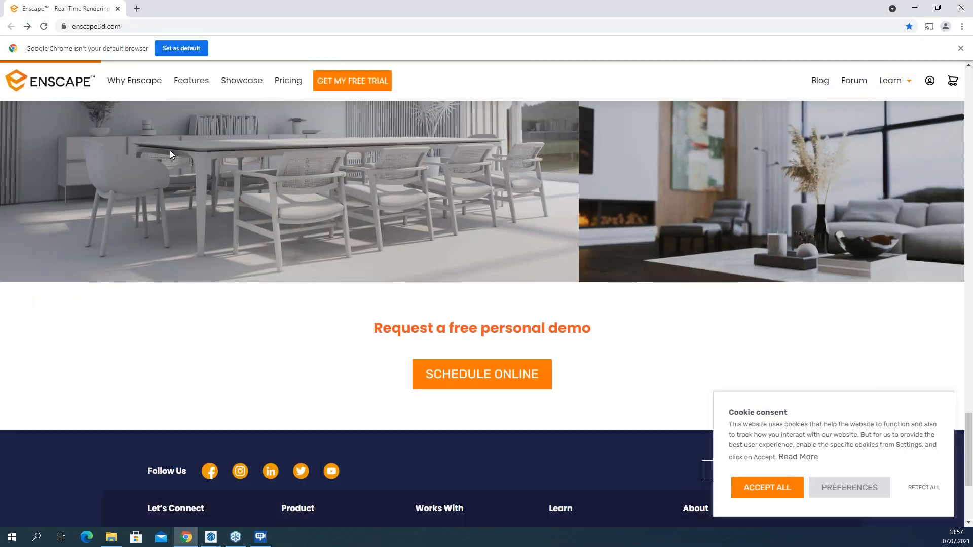
{"action": "type", "text": "hdrihaven.c"}
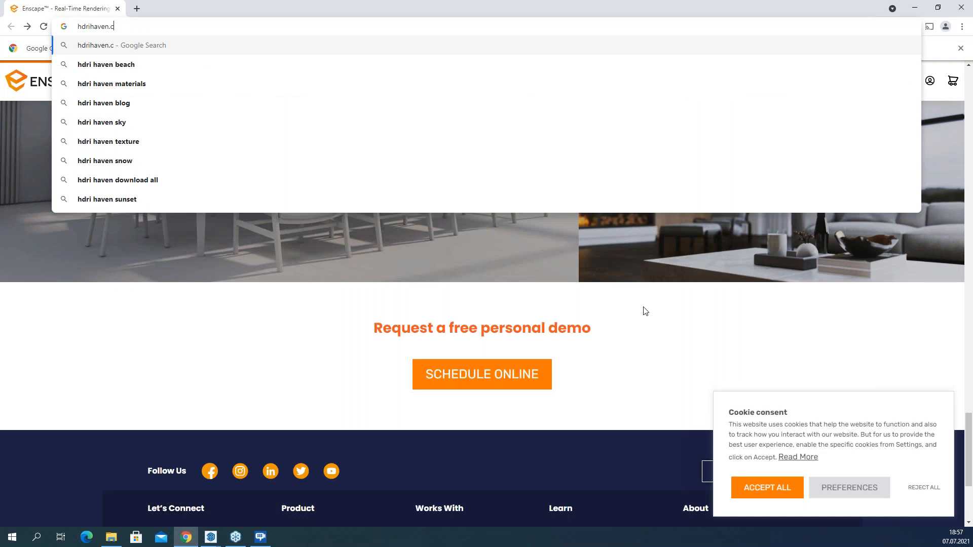
{"action": "key", "text": "Return"}
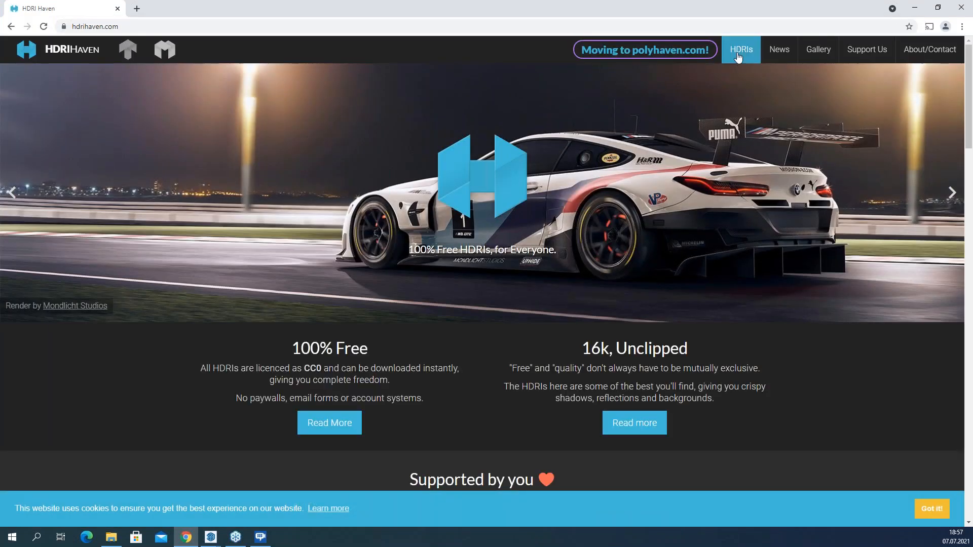
{"action": "left_click", "coordinate": [740, 51]}
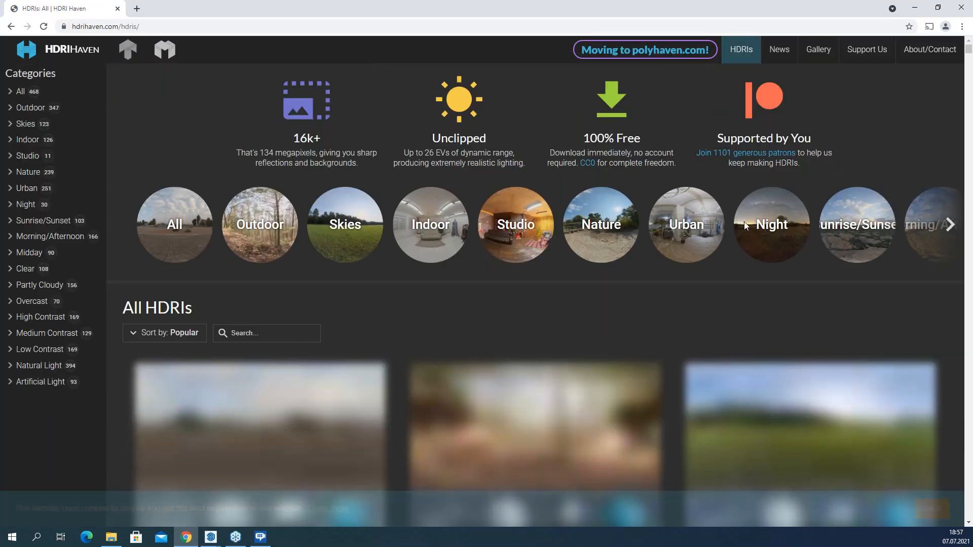
{"action": "scroll", "coordinate": [397, 249], "scroll_direction": "down", "scroll_amount": 3}
{"action": "scroll", "coordinate": [543, 278], "scroll_direction": "down", "scroll_amount": 3}
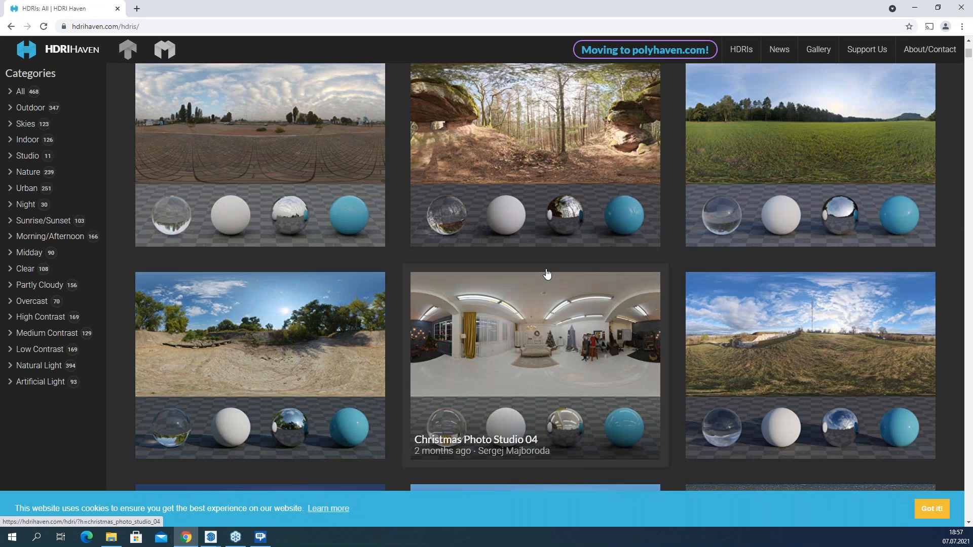
Step: Download the Lilienstein HDRI as a 4k HDR file and return to Enscape
{"action": "left_click", "coordinate": [852, 152]}
{"action": "scroll", "coordinate": [488, 392], "scroll_direction": "down", "scroll_amount": 8}
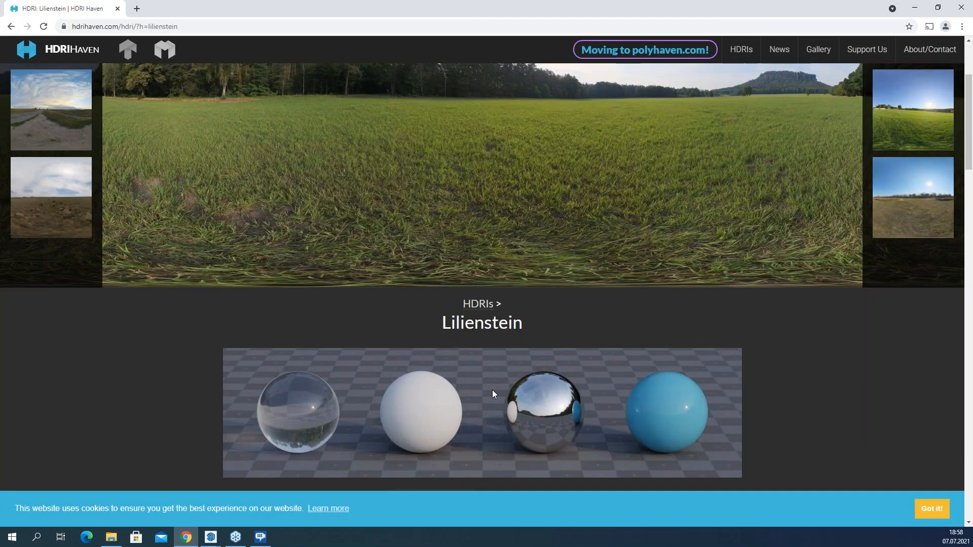
{"action": "left_click", "coordinate": [383, 322]}
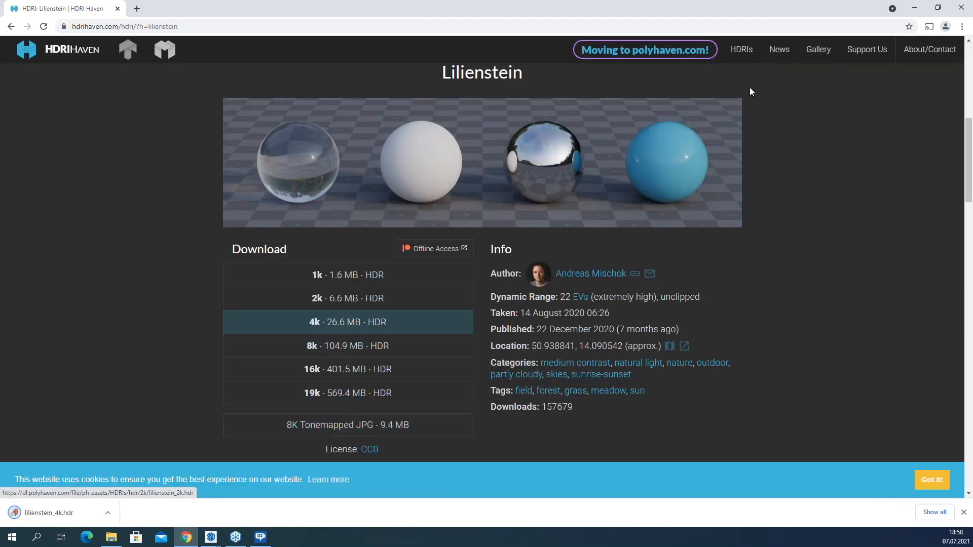
{"action": "left_click", "coordinate": [914, 8]}
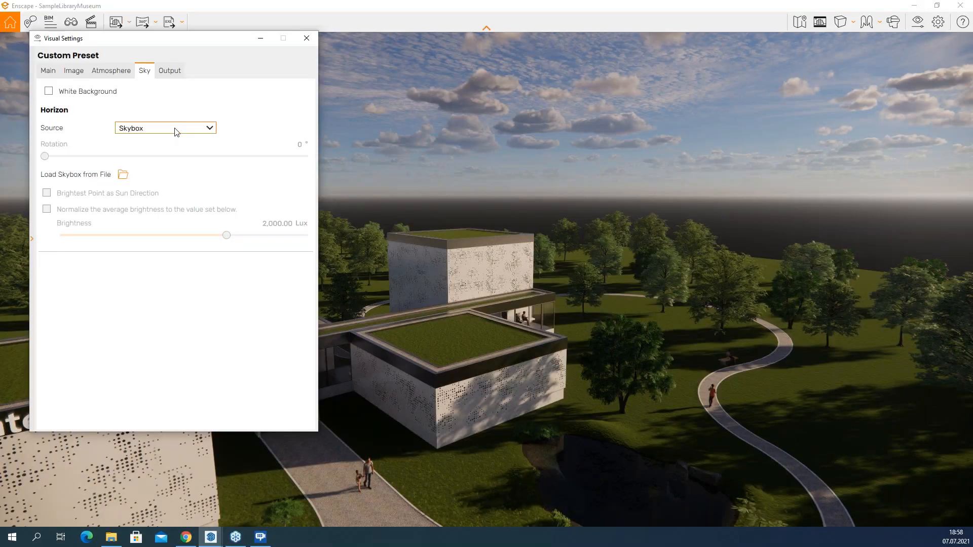
Step: Load lilienstein_4k.hdr as the skybox and use its brightest point as the sun direction
{"action": "left_click", "coordinate": [123, 175]}
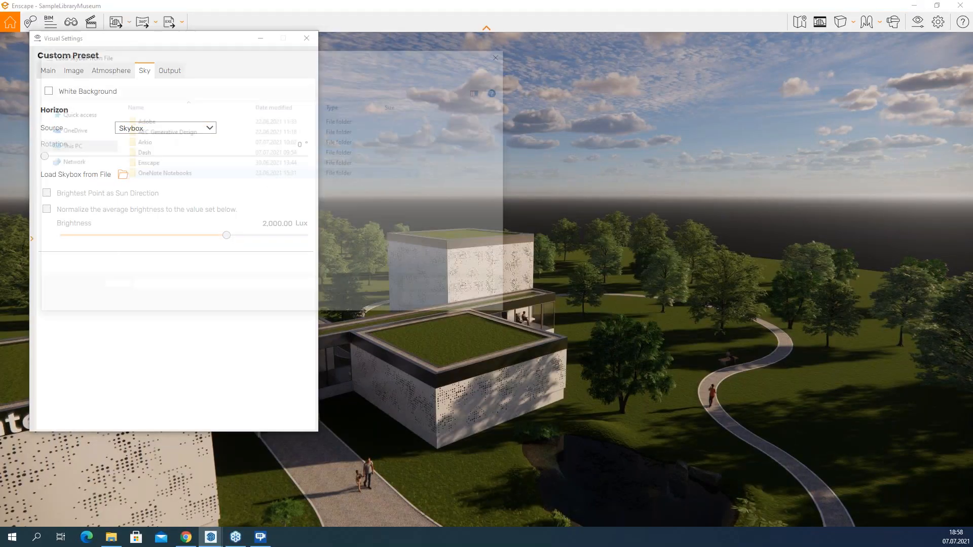
{"action": "left_click", "coordinate": [76, 137]}
{"action": "double_click", "coordinate": [162, 135]}
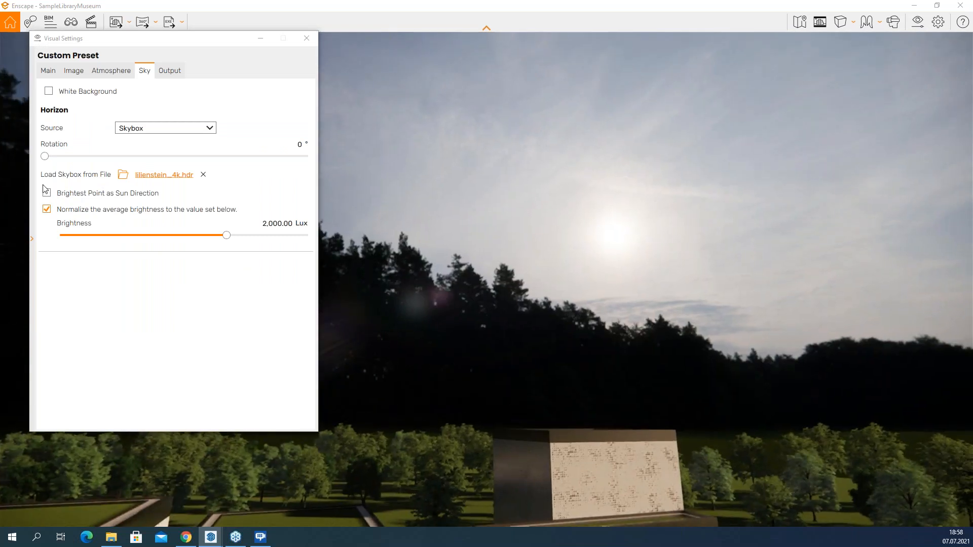
{"action": "left_click", "coordinate": [47, 193]}
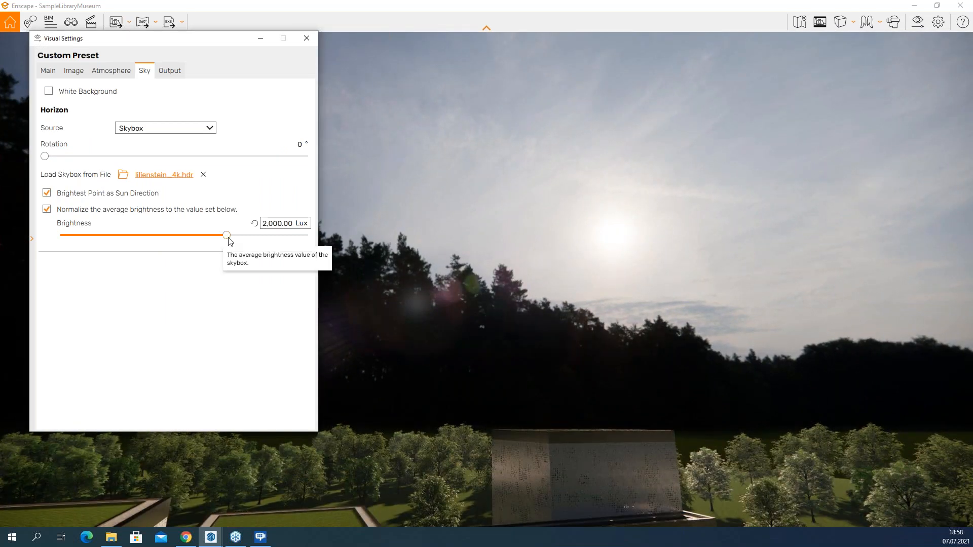
Step: Set the skybox brightness to 882.25 Lux and its rotation to 46°, and check the sun and tree shadows
{"action": "left_click_drag", "start_coordinate": [227, 237], "coordinate": [214, 237]}
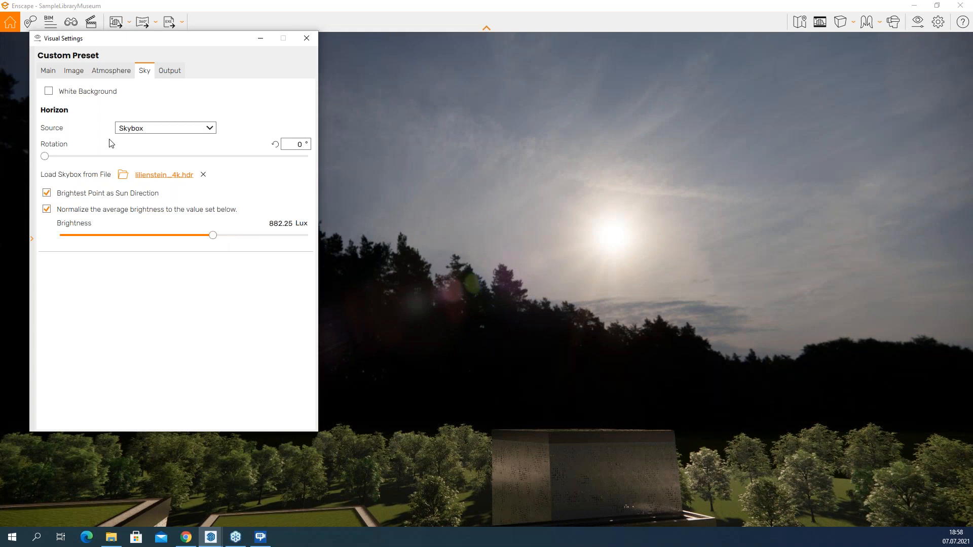
{"action": "left_click_drag", "start_coordinate": [44, 157], "coordinate": [78, 156]}
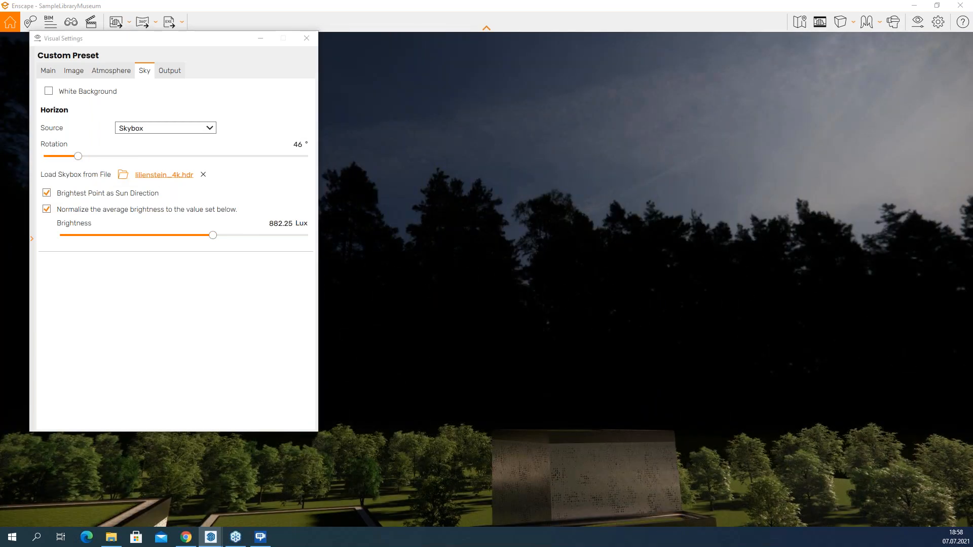
{"action": "left_click_drag", "start_coordinate": [486, 264], "coordinate": [674, 258]}
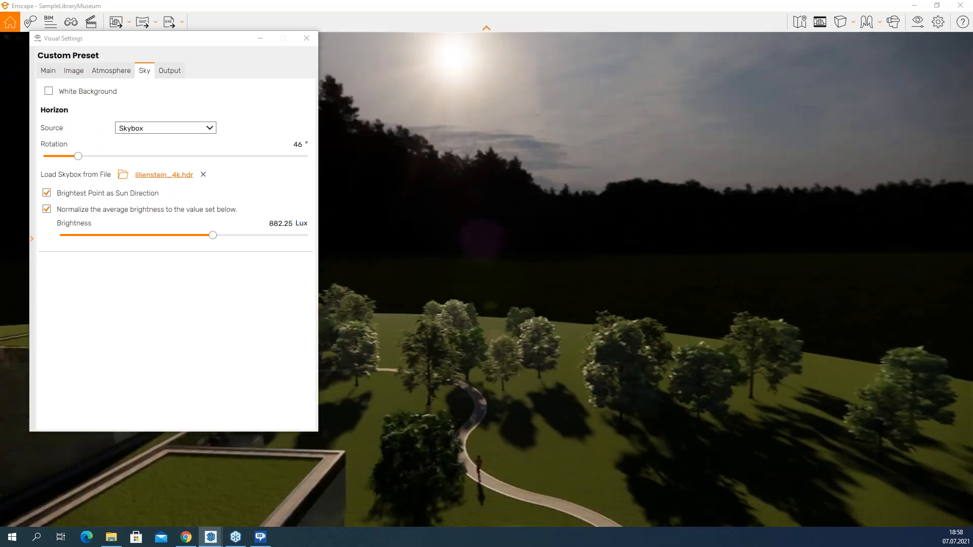
Step: Raise the skybox brightness to 7,824.06 Lux and view the museum from ground level
{"action": "left_click_drag", "start_coordinate": [215, 237], "coordinate": [249, 245]}
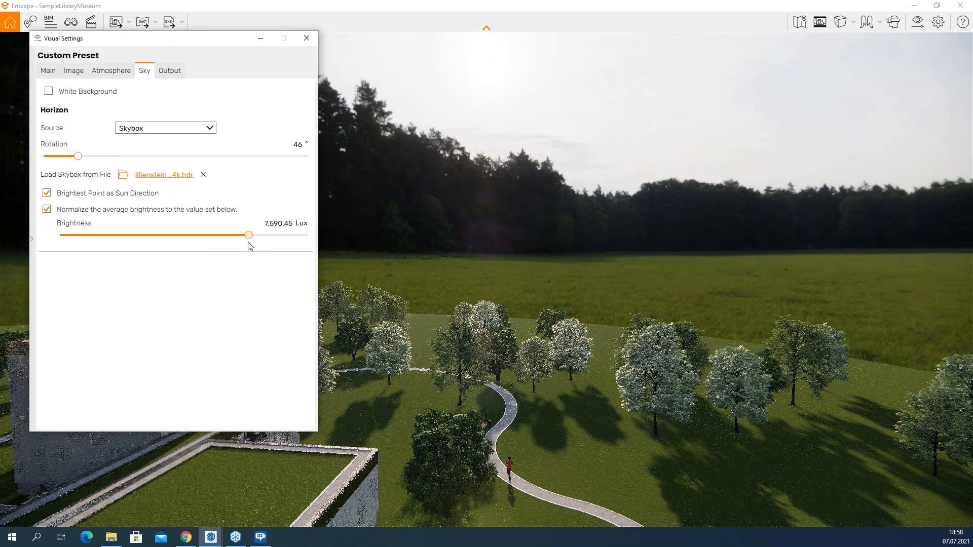
{"action": "key", "text": "s"}
{"action": "left_click_drag", "start_coordinate": [845, 258], "coordinate": [720, 243]}
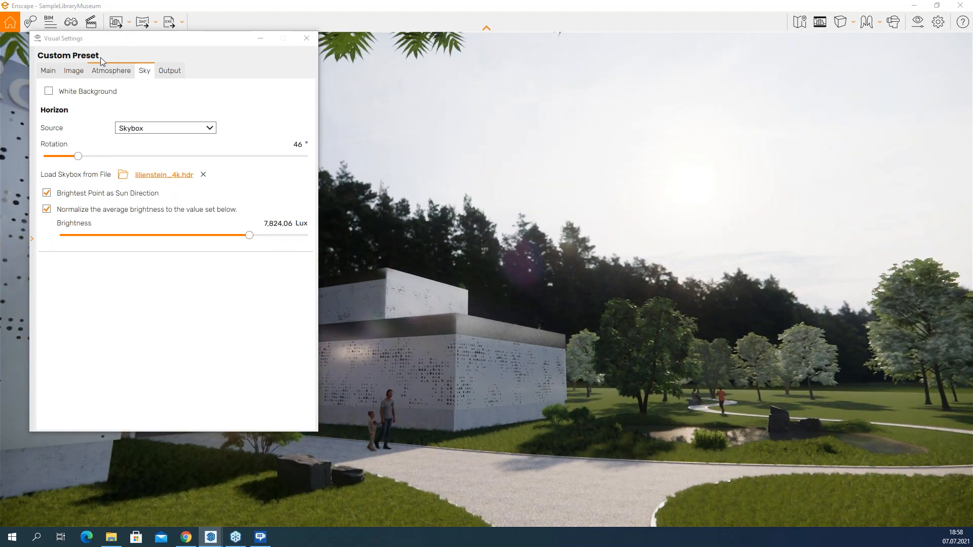
Step: Set the image Highlights correction to -100 % and close the visual settings
{"action": "left_click", "coordinate": [73, 70]}
{"action": "left_click_drag", "start_coordinate": [184, 134], "coordinate": [60, 134]}
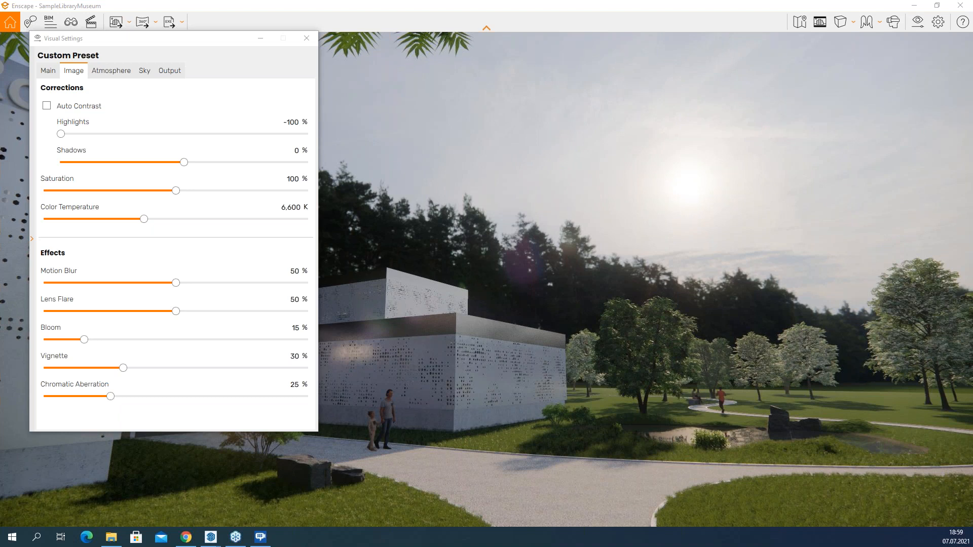
{"action": "left_click", "coordinate": [306, 38]}
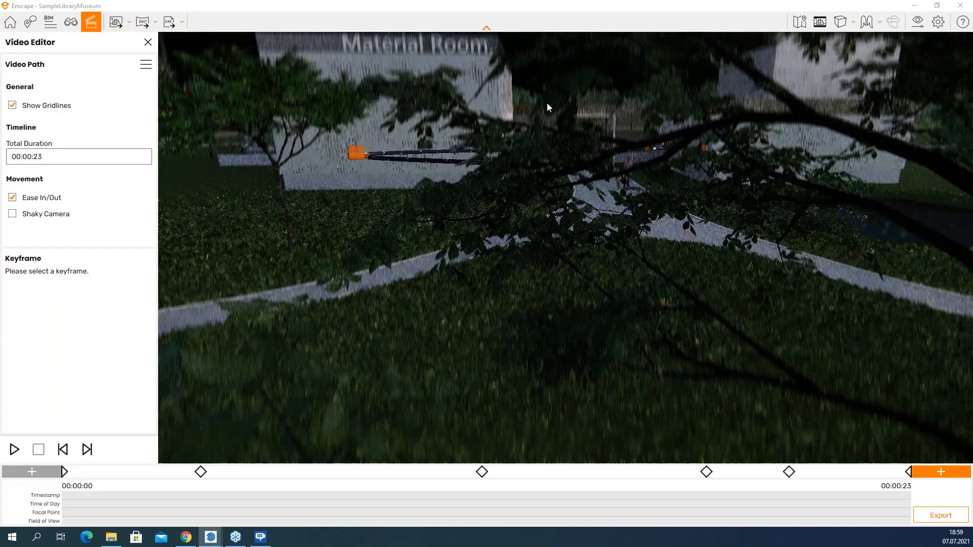
Step: Show where the timeline ends and open the video path's Total Duration for editing
{"action": "key", "text": "e"}
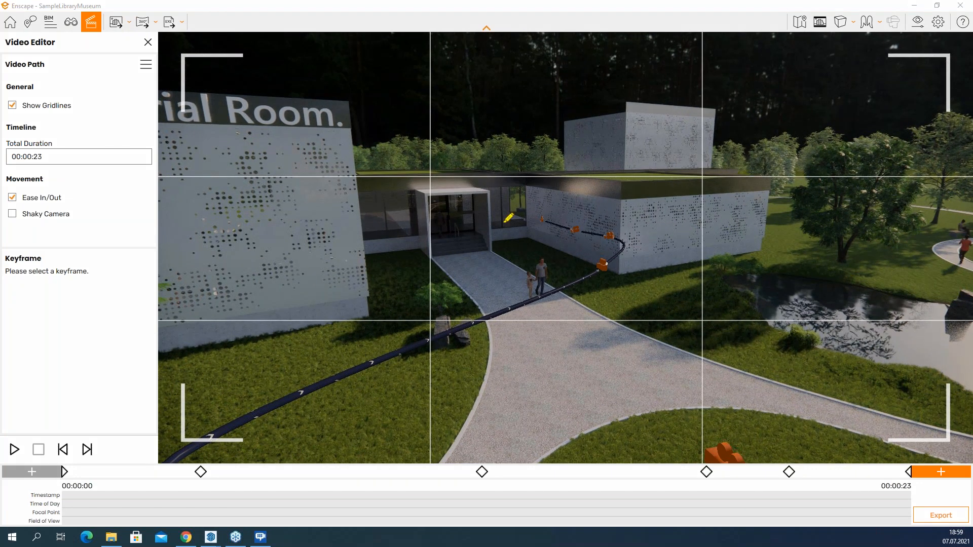
{"action": "mouse_move", "coordinate": [917, 452]}
{"action": "left_mouse_down"}
{"action": "mouse_move", "coordinate": [914, 479]}
{"action": "mouse_move", "coordinate": [930, 475]}
{"action": "left_mouse_up"}
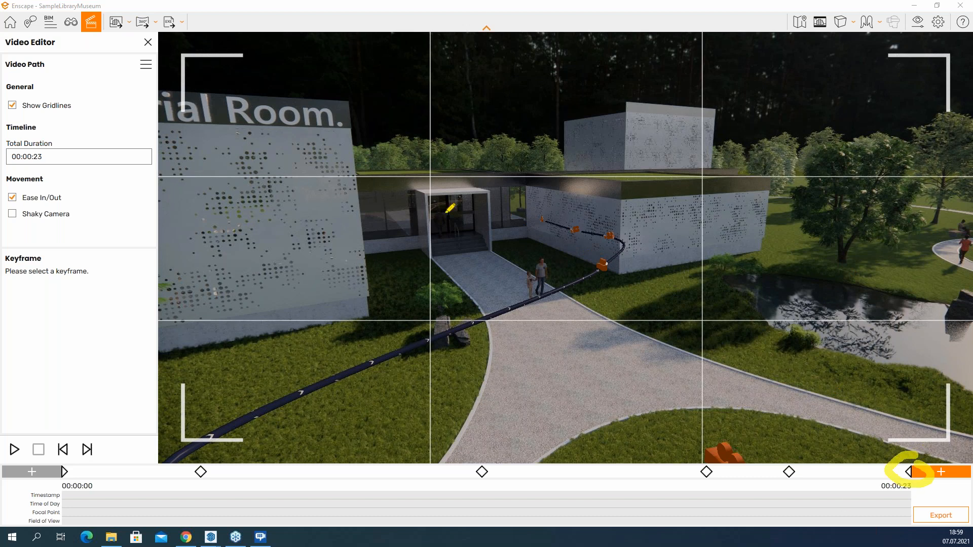
{"action": "mouse_move", "coordinate": [14, 137]}
{"action": "left_mouse_down"}
{"action": "mouse_move", "coordinate": [70, 162]}
{"action": "mouse_move", "coordinate": [3, 164]}
{"action": "left_mouse_up"}
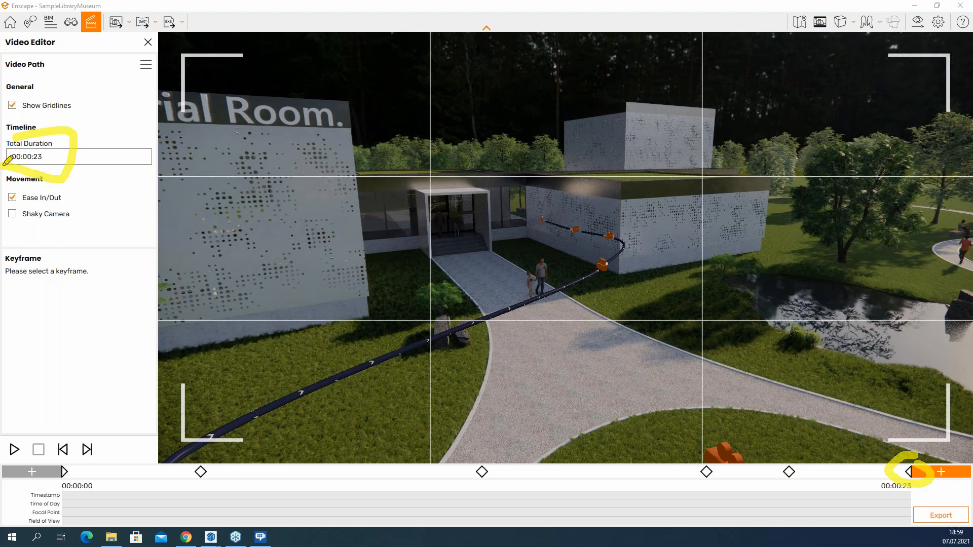
{"action": "left_click", "coordinate": [59, 157]}
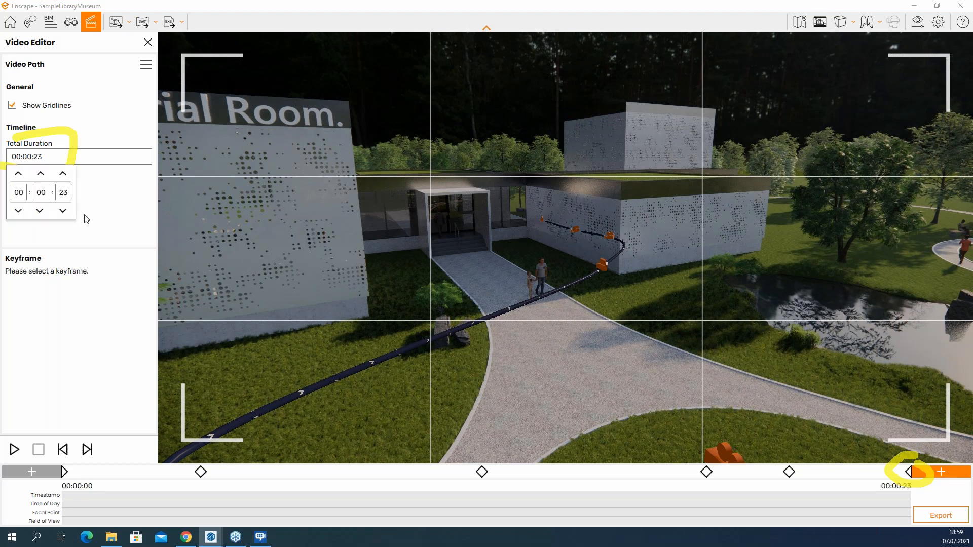
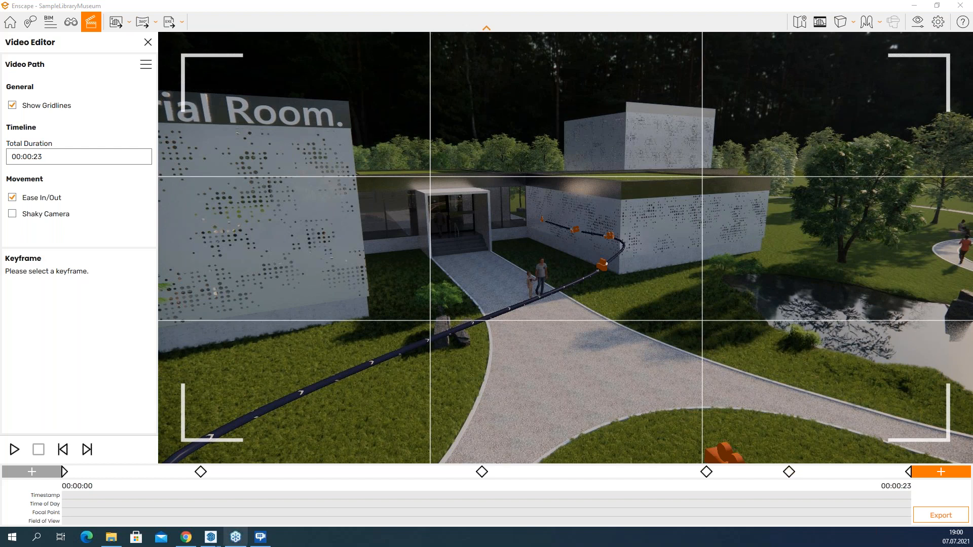
Step: Switch to Chrome, load enscape3d.com and go to the Enscape community forum
{"action": "left_click", "coordinate": [186, 537]}
{"action": "left_click", "coordinate": [142, 28]}
{"action": "type", "text": "e"}
{"action": "key", "text": "Return"}
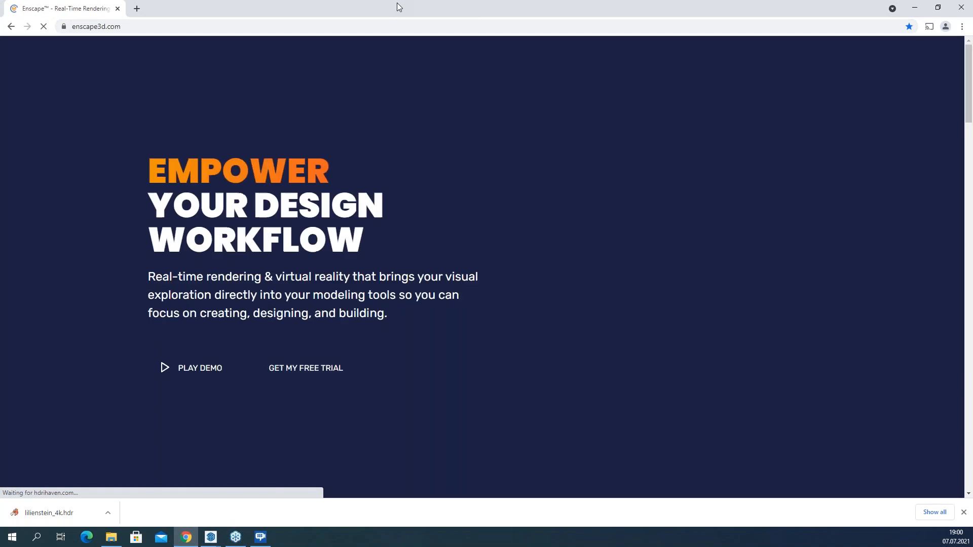
{"action": "left_click", "coordinate": [847, 68]}
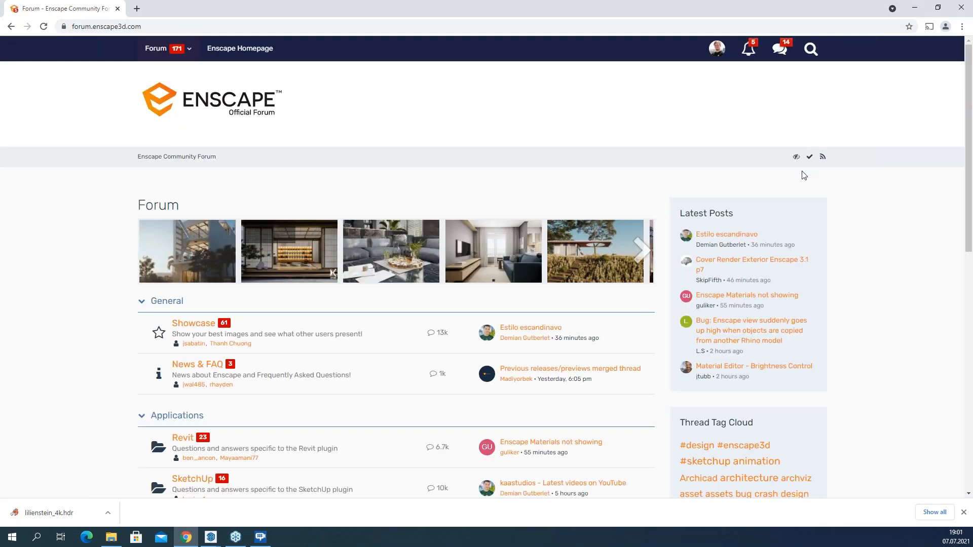
Step: Find the "Enscape Video Editor Complaints" thread in the forum's Feedback & Questions board, and return to Enscape
{"action": "scroll", "coordinate": [568, 192], "scroll_direction": "down", "scroll_amount": 7}
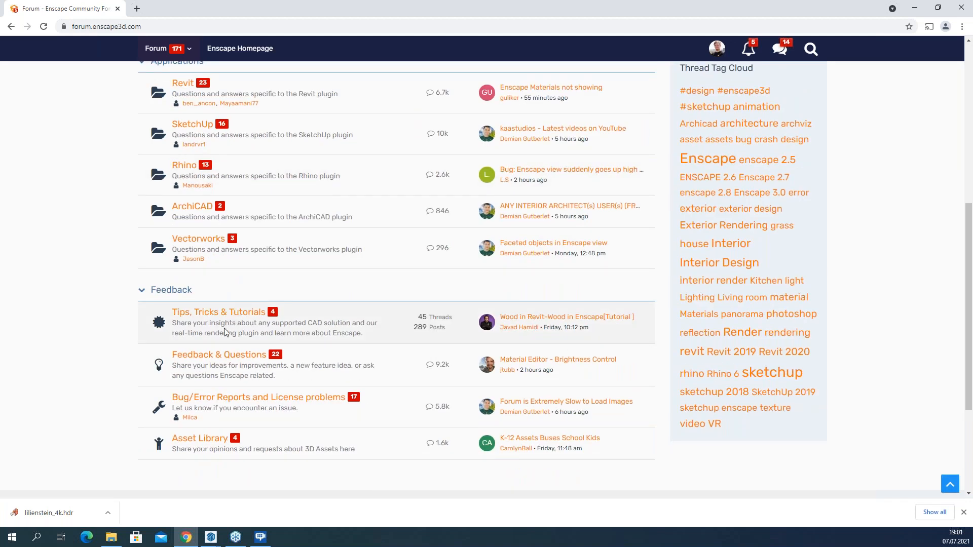
{"action": "left_click", "coordinate": [225, 358]}
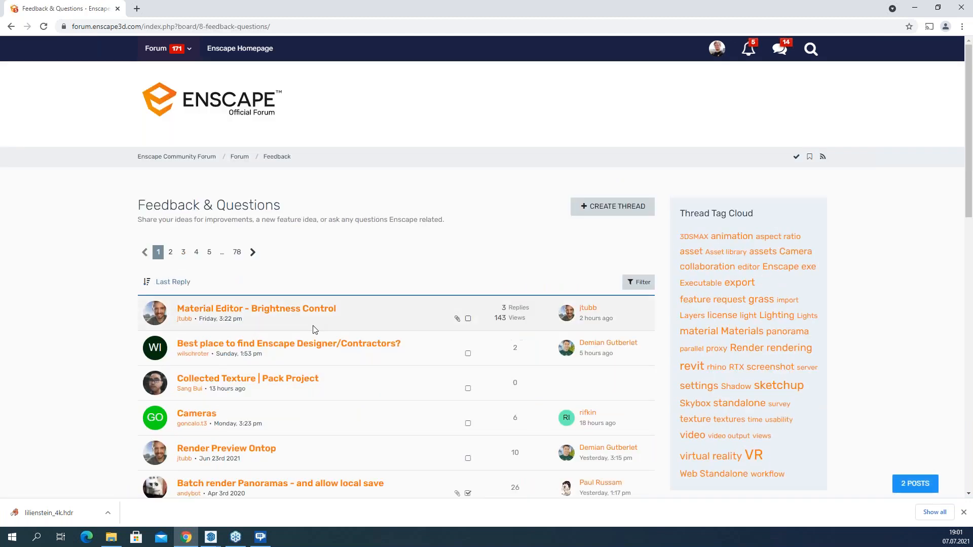
{"action": "scroll", "coordinate": [313, 329], "scroll_direction": "down", "scroll_amount": 3}
{"action": "scroll", "coordinate": [358, 325], "scroll_direction": "down", "scroll_amount": 3}
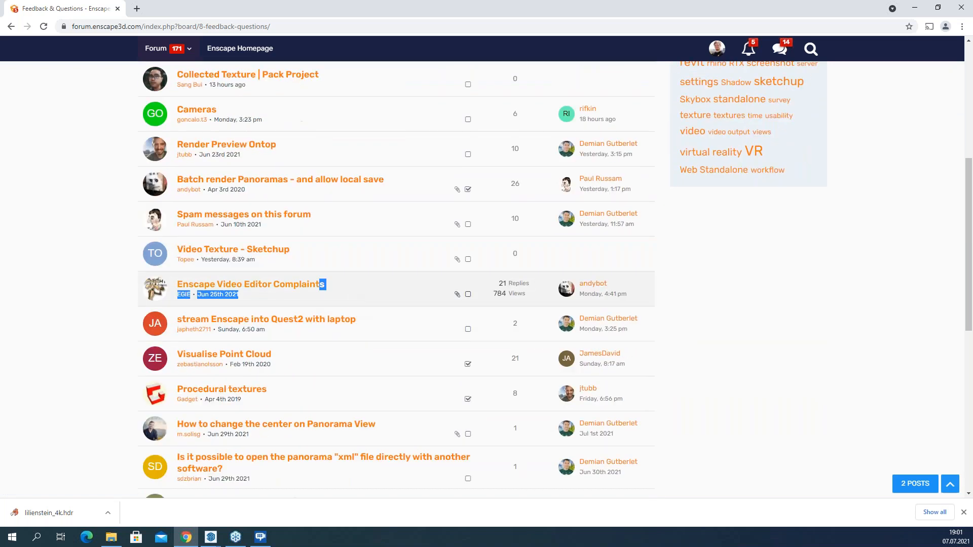
{"action": "left_click_drag", "start_coordinate": [352, 297], "coordinate": [188, 296]}
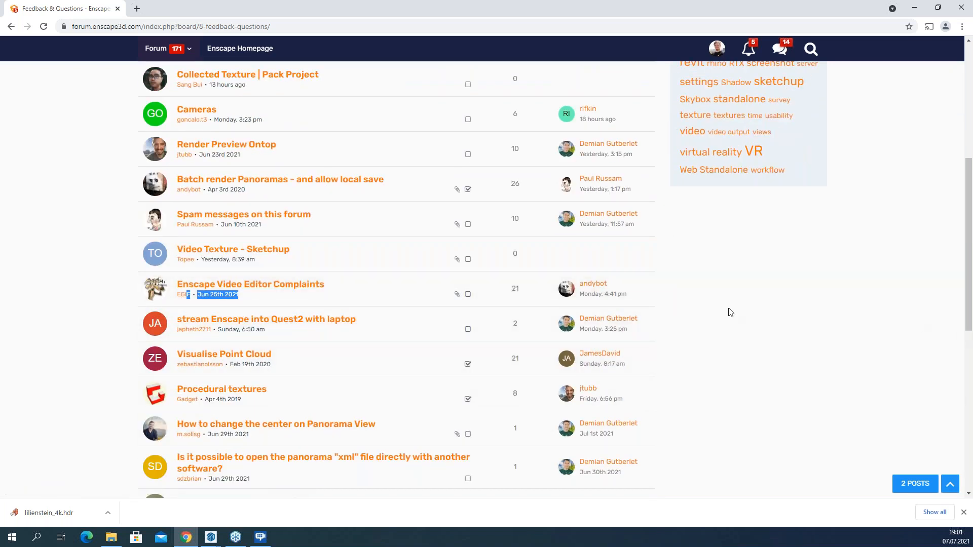
{"action": "left_click", "coordinate": [797, 293]}
{"action": "left_click", "coordinate": [915, 8]}
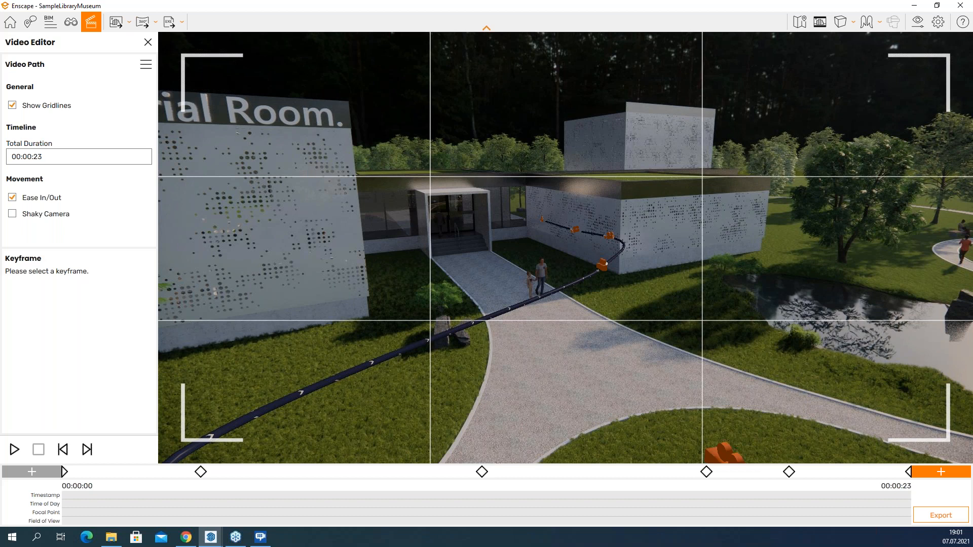
Step: Switch to walk mode on the lawn in front of the museum, facing the sun
{"action": "left_click_drag", "start_coordinate": [690, 312], "coordinate": [692, 309]}
{"action": "key", "text": "q"}
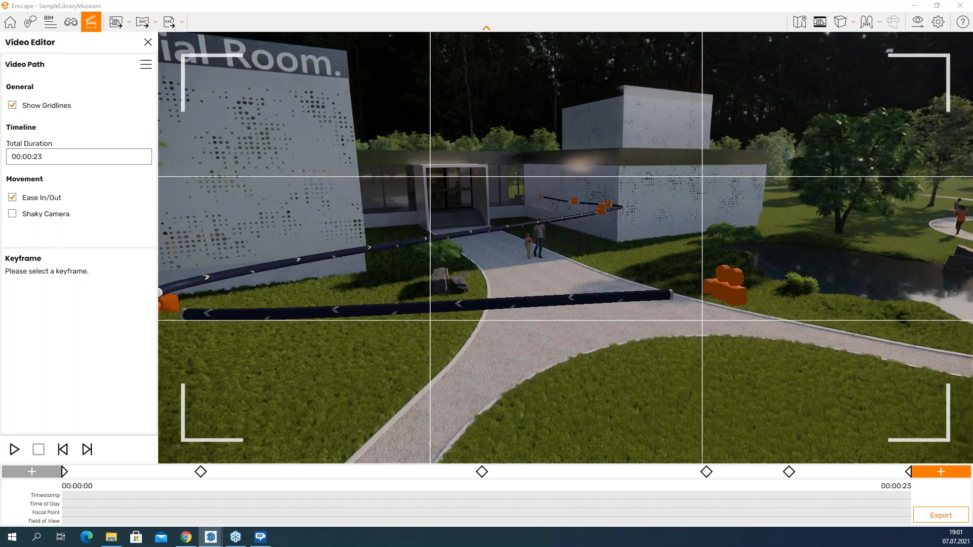
{"action": "key", "text": "e"}
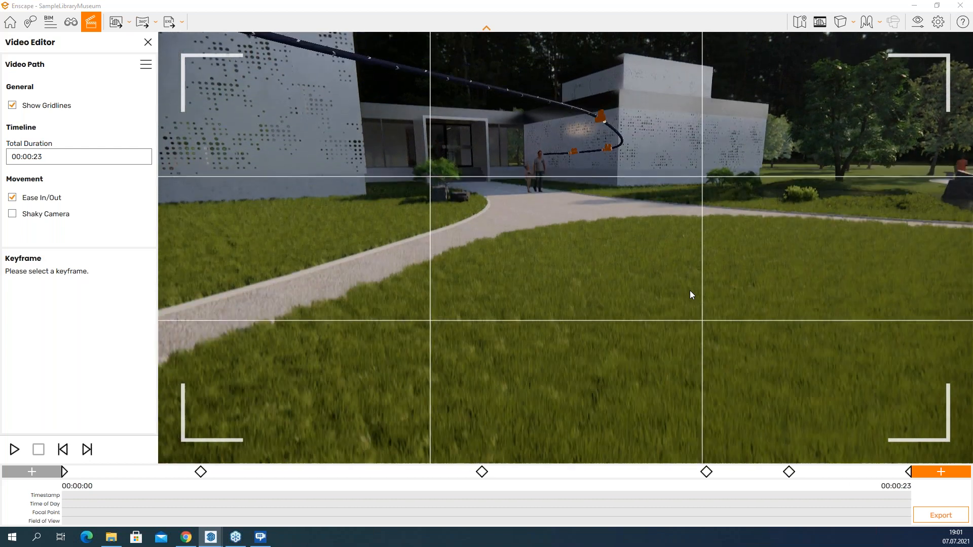
{"action": "mouse_move", "coordinate": [731, 272]}
{"action": "left_mouse_down"}
{"action": "mouse_move", "coordinate": [761, 289]}
{"action": "mouse_move", "coordinate": [841, 266]}
{"action": "mouse_move", "coordinate": [719, 263]}
{"action": "left_mouse_up"}
{"action": "key", "text": "s"}
{"action": "key", "text": "space"}
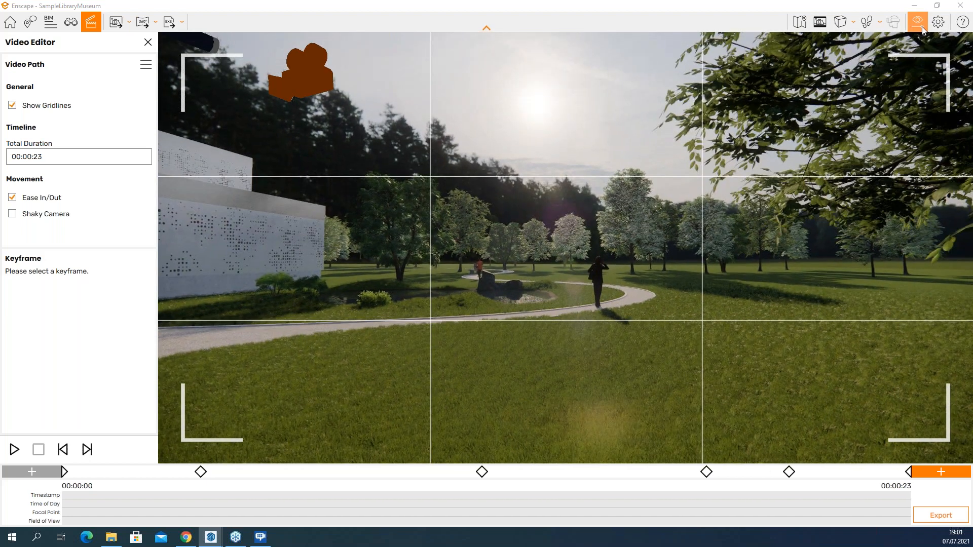
Step: Set the spectator height to 1.22 m in the renderer's input settings and close them
{"action": "left_click", "coordinate": [938, 22]}
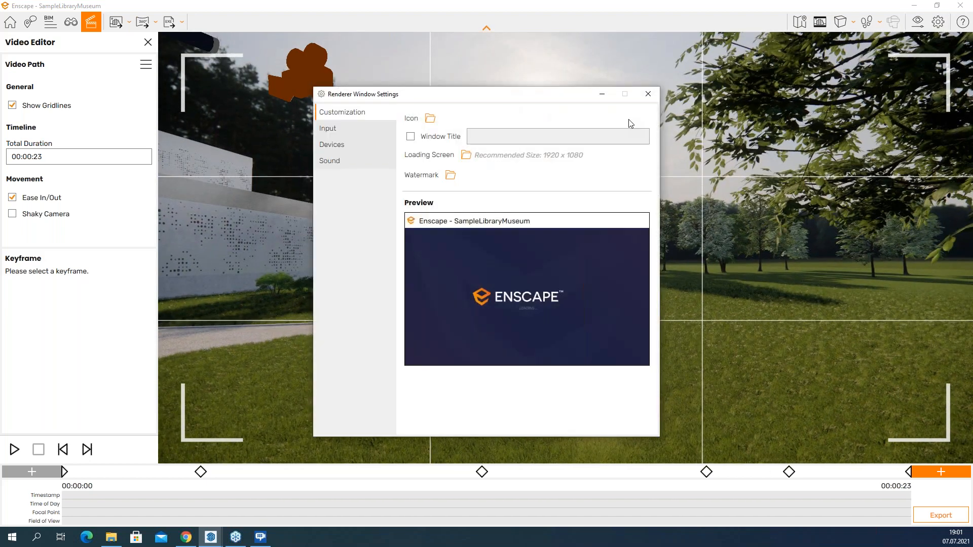
{"action": "left_click", "coordinate": [353, 133]}
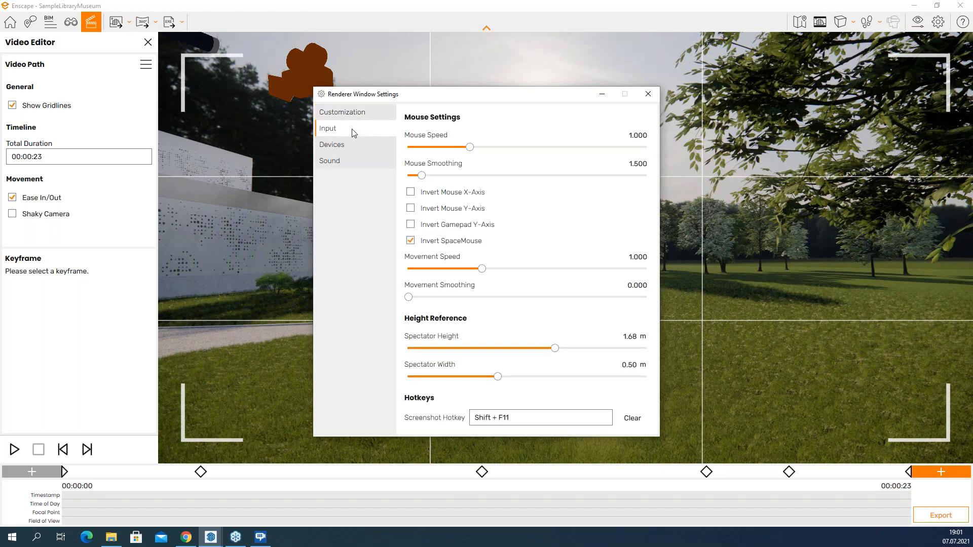
{"action": "left_click_drag", "start_coordinate": [554, 349], "coordinate": [456, 365]}
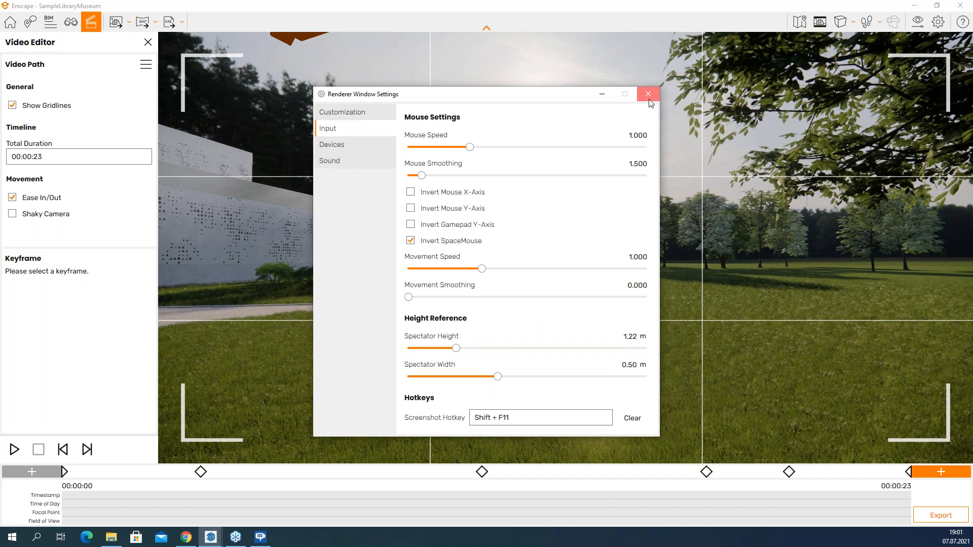
{"action": "left_click", "coordinate": [648, 94]}
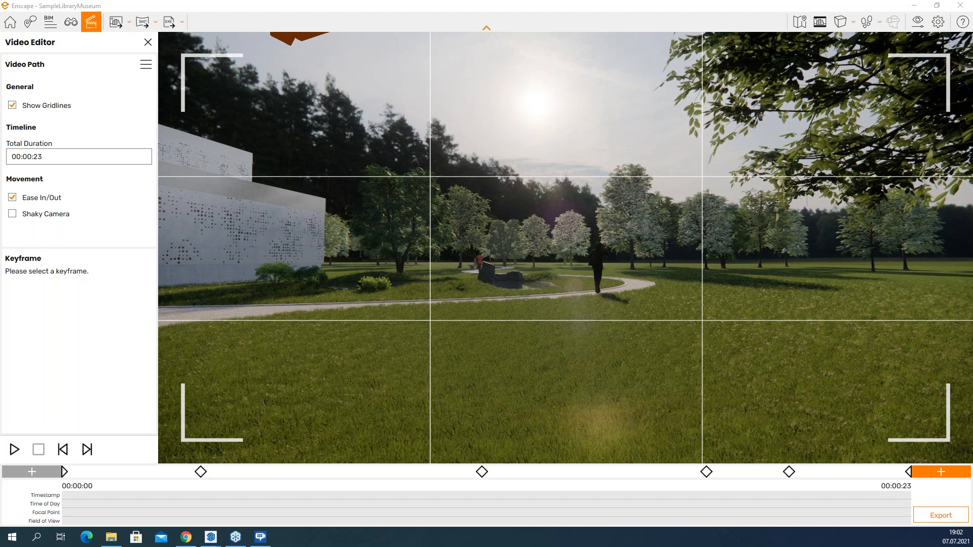
Step: Walk across the lawn and look around the museum grounds from the new spectator height
{"action": "key", "text": "w"}
{"action": "left_click_drag", "start_coordinate": [801, 251], "coordinate": [685, 259]}
{"action": "key", "text": "w"}
{"action": "right_click_drag", "start_coordinate": [622, 266], "coordinate": [720, 257]}
{"action": "key", "text": "w"}
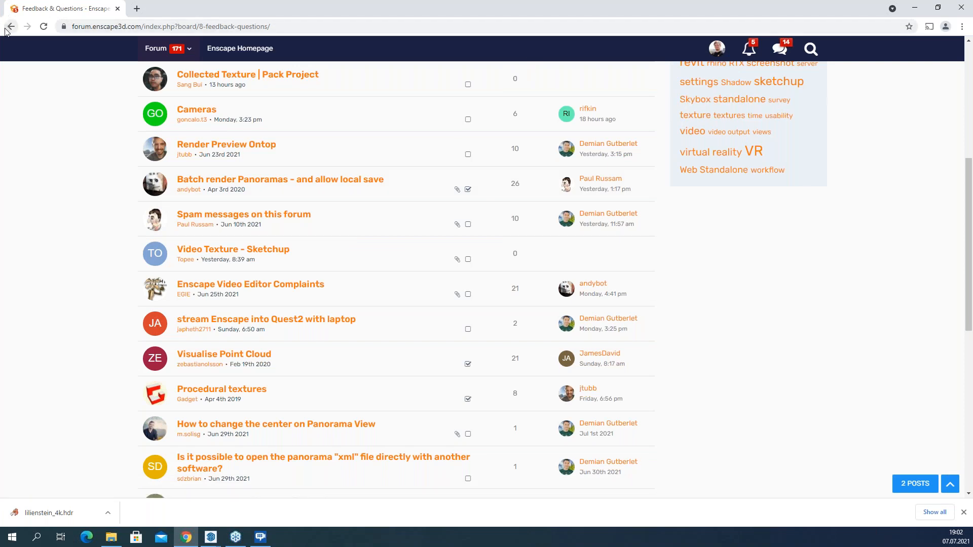
Step: In Chrome, go back to the Enscape homepage, open its Video Tutorials page and return to Enscape
{"action": "left_click", "coordinate": [11, 26]}
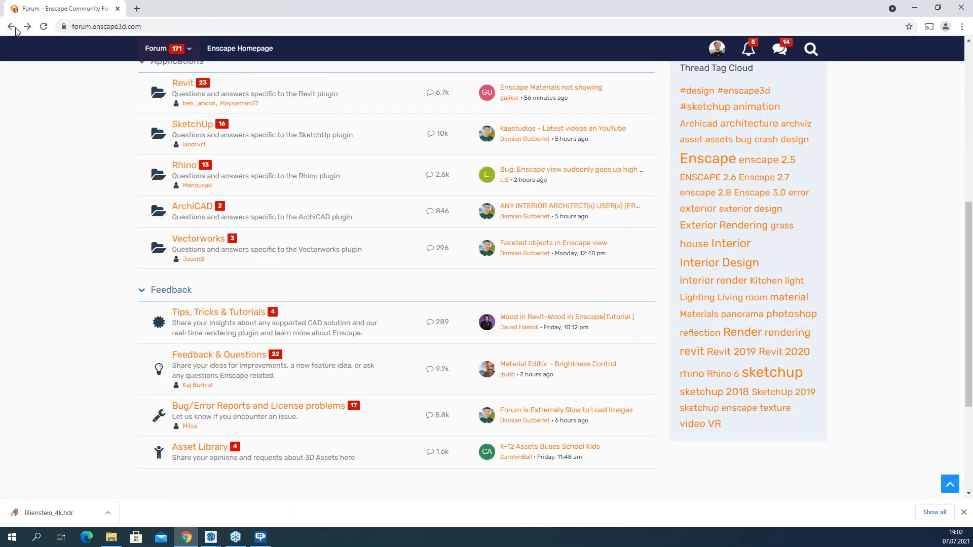
{"action": "left_click", "coordinate": [13, 28]}
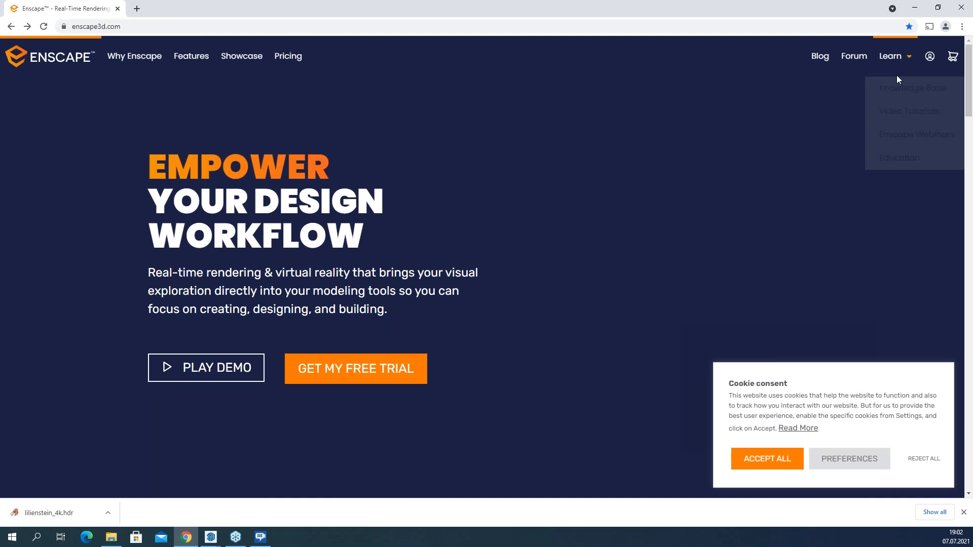
{"action": "mouse_move", "coordinate": [896, 55]}
{"action": "left_click", "coordinate": [903, 118]}
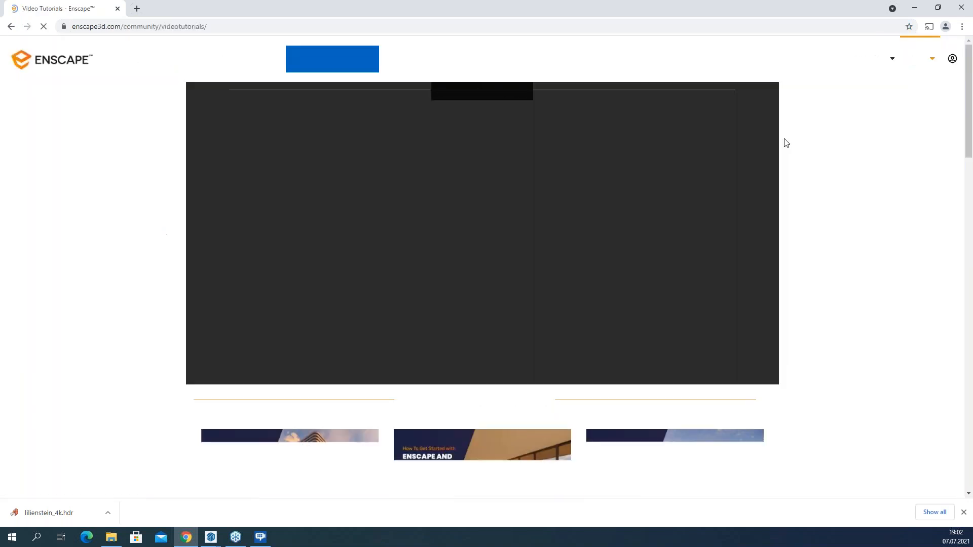
{"action": "left_click", "coordinate": [918, 6]}
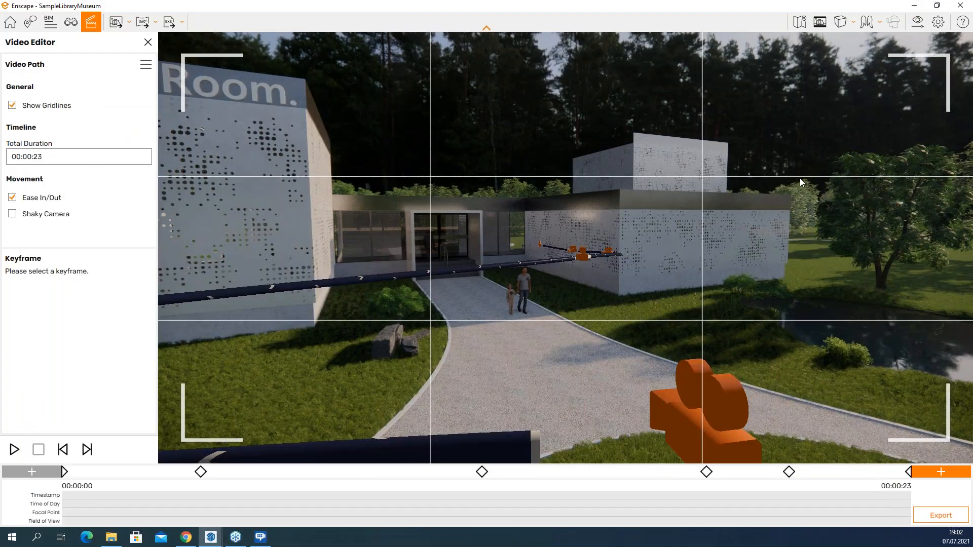
Step: Return to walk mode in front of the museum entrance and close the Video Editor
{"action": "right_click_drag", "start_coordinate": [800, 178], "coordinate": [730, 162]}
{"action": "key", "text": "space"}
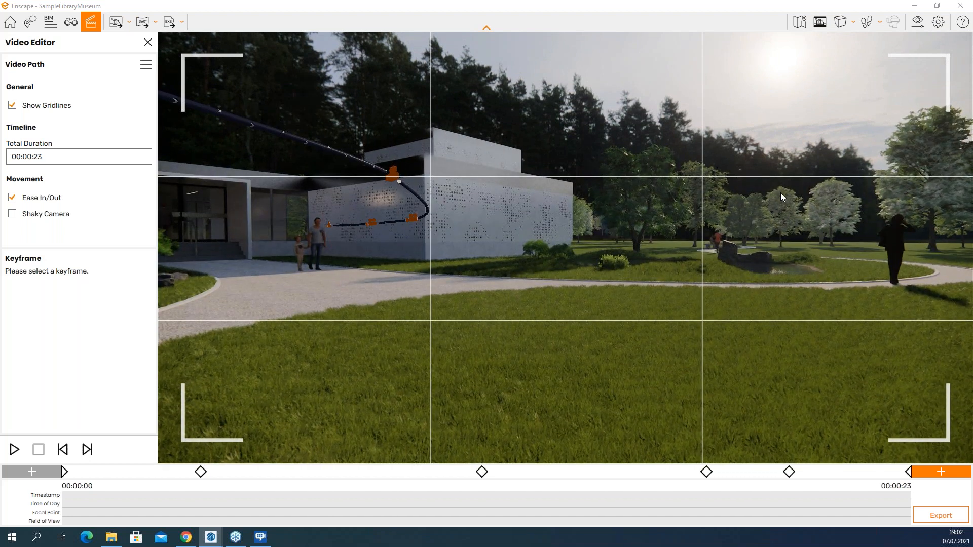
{"action": "key", "text": "w"}
{"action": "left_click_drag", "start_coordinate": [780, 193], "coordinate": [835, 193]}
{"action": "key", "text": "w"}
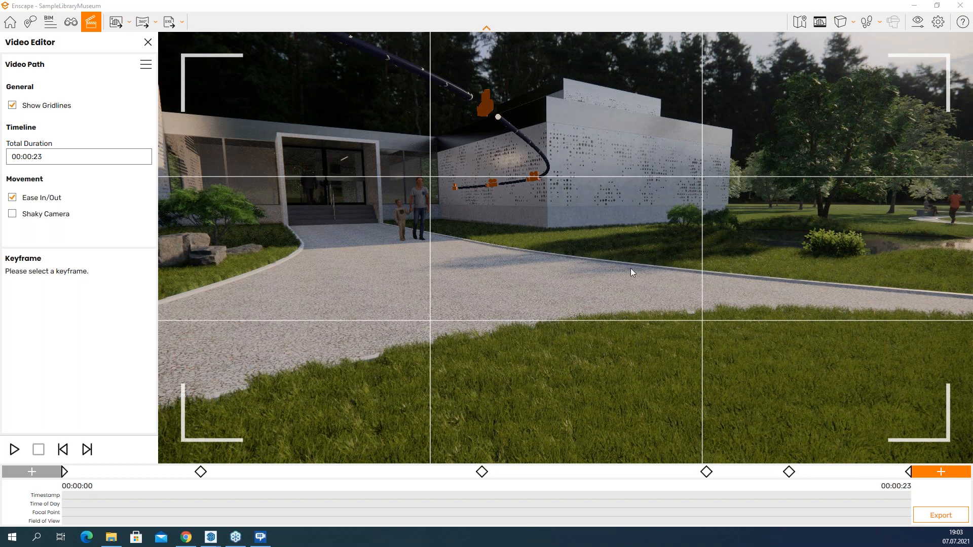
{"action": "key", "text": "k"}
{"action": "key", "text": "s"}
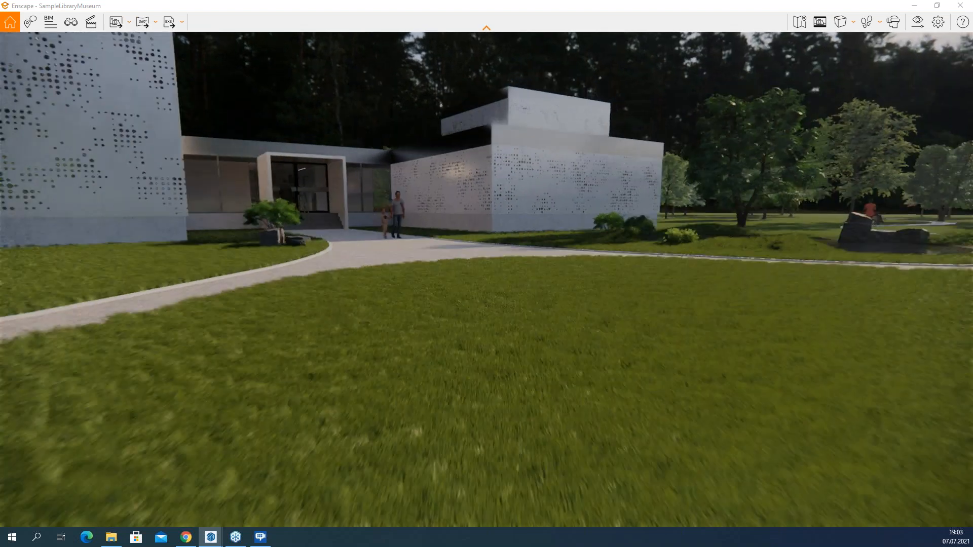